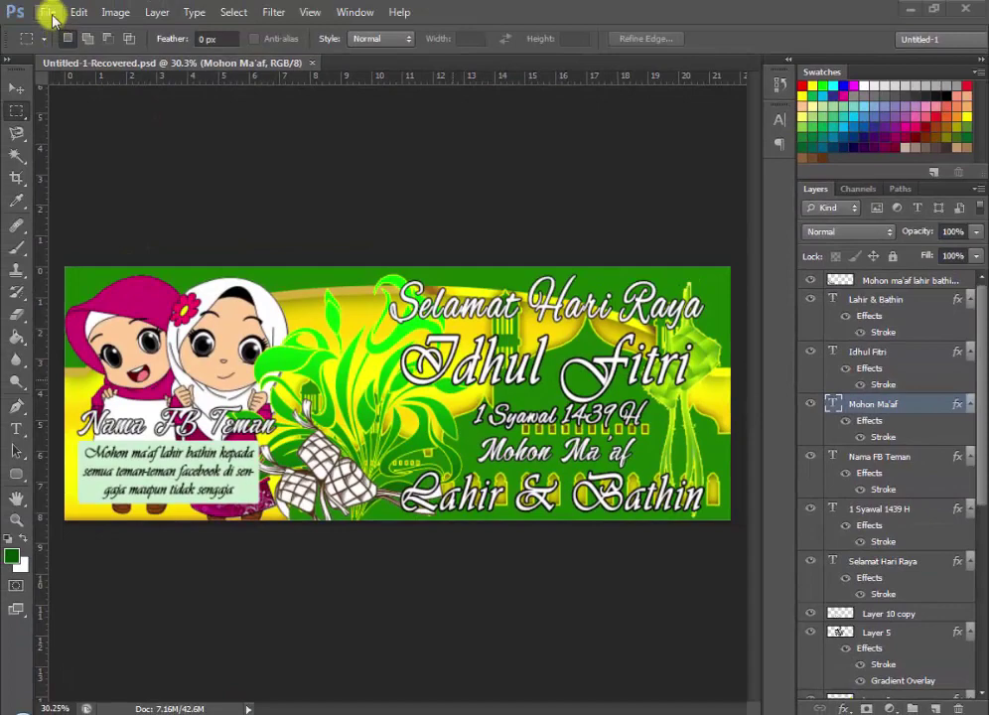
- Create Untitled-1 as an 820 × 312 px, 100 ppi document with a white background
click(50, 14)
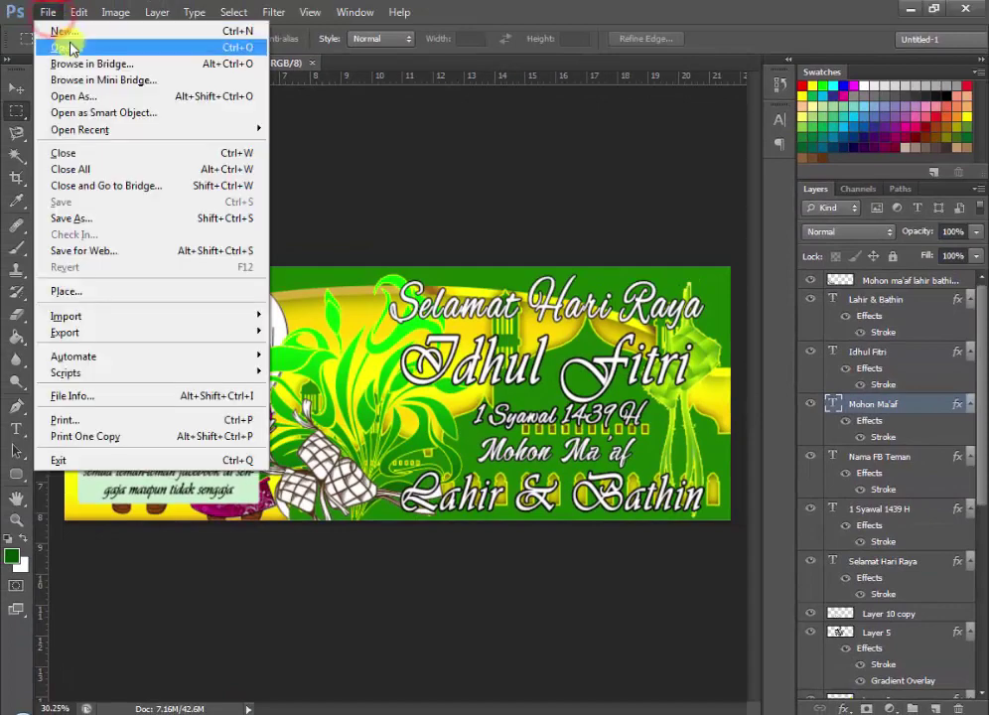
click(59, 30)
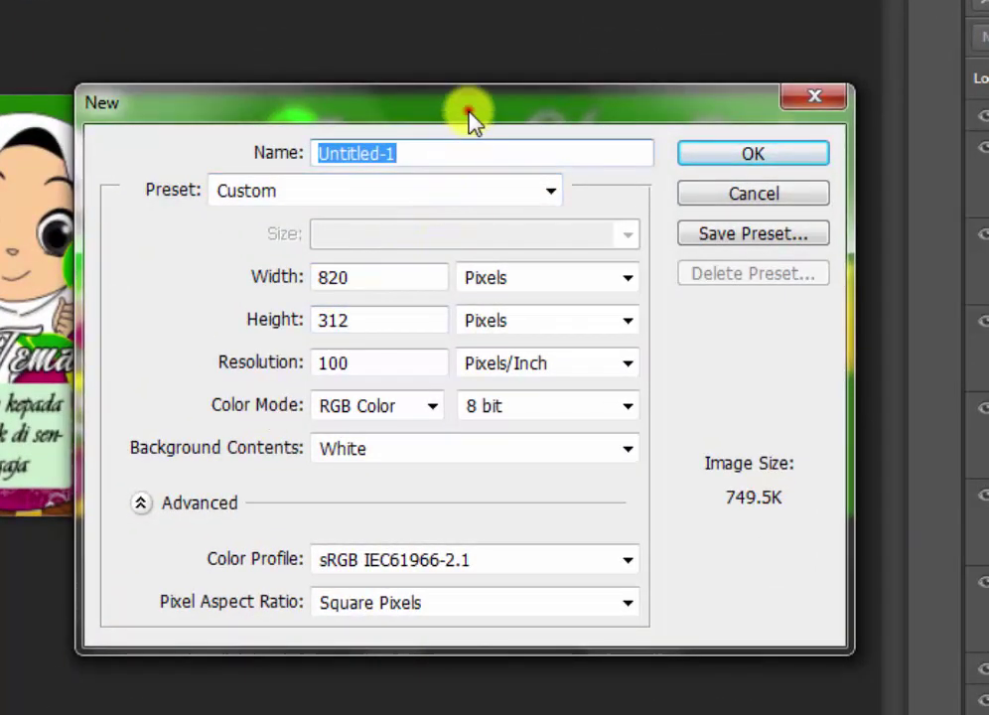
drag(468, 112, 350, 92)
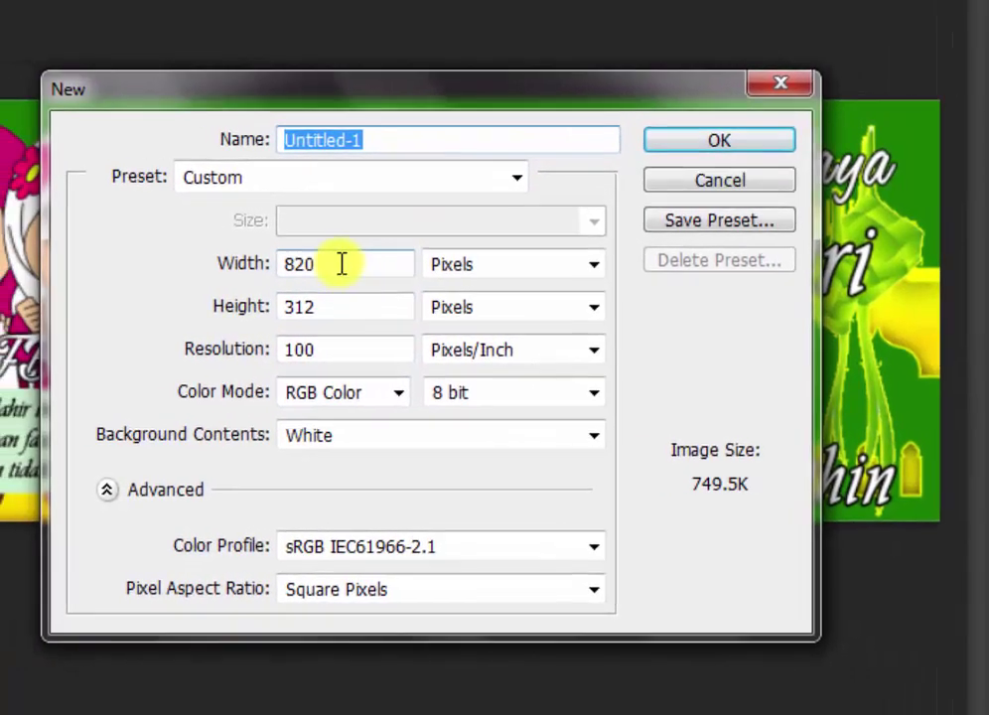
double_click(249, 259)
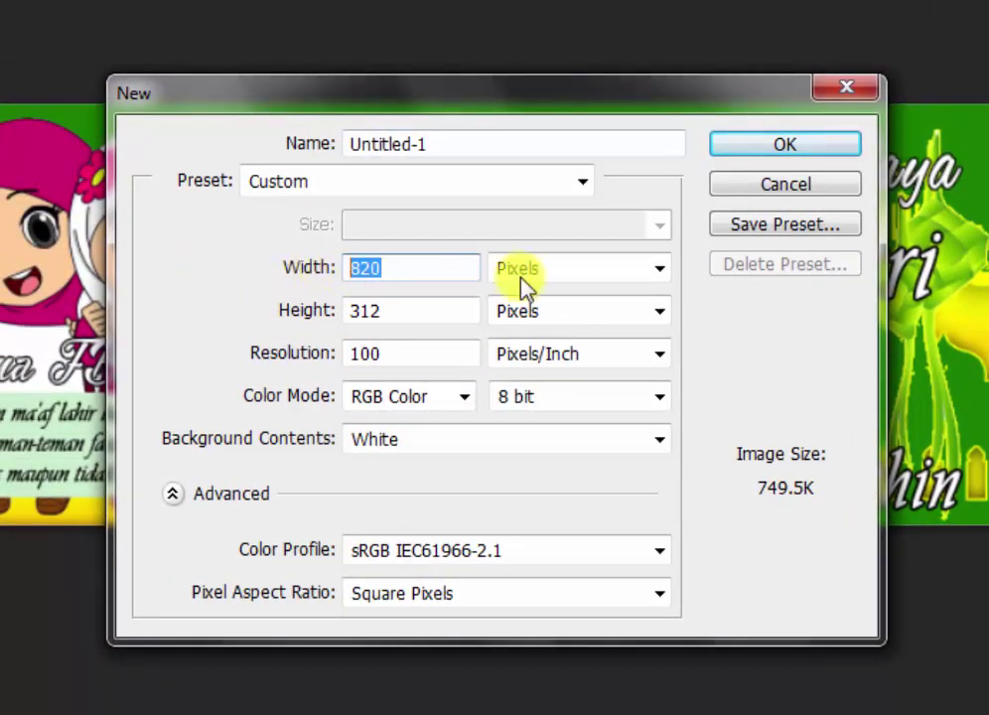
double_click(429, 313)
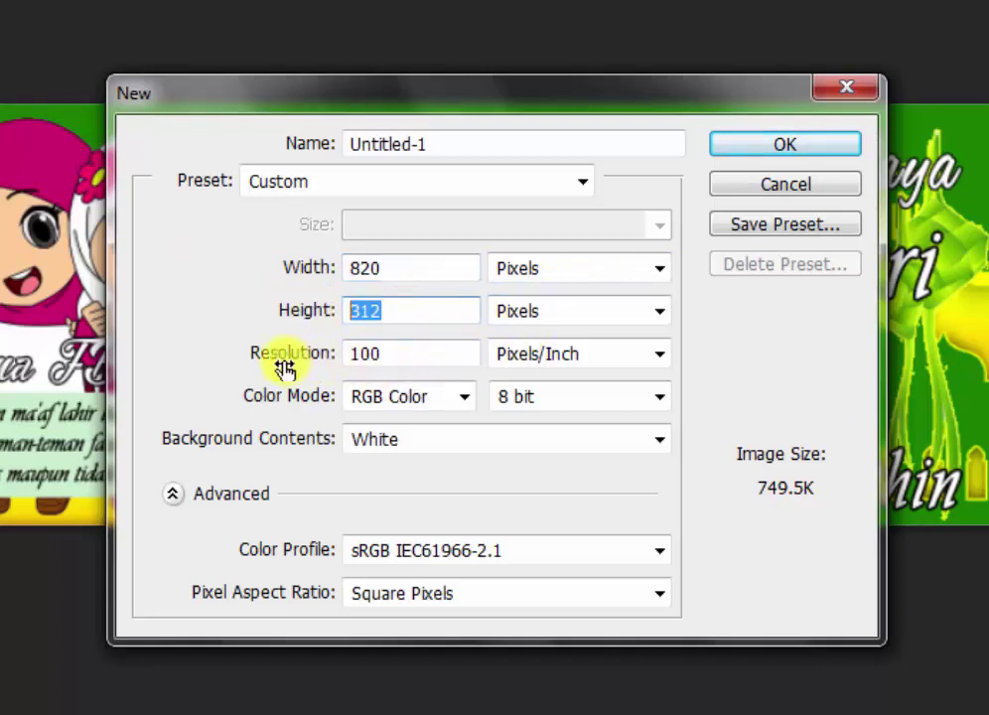
double_click(415, 353)
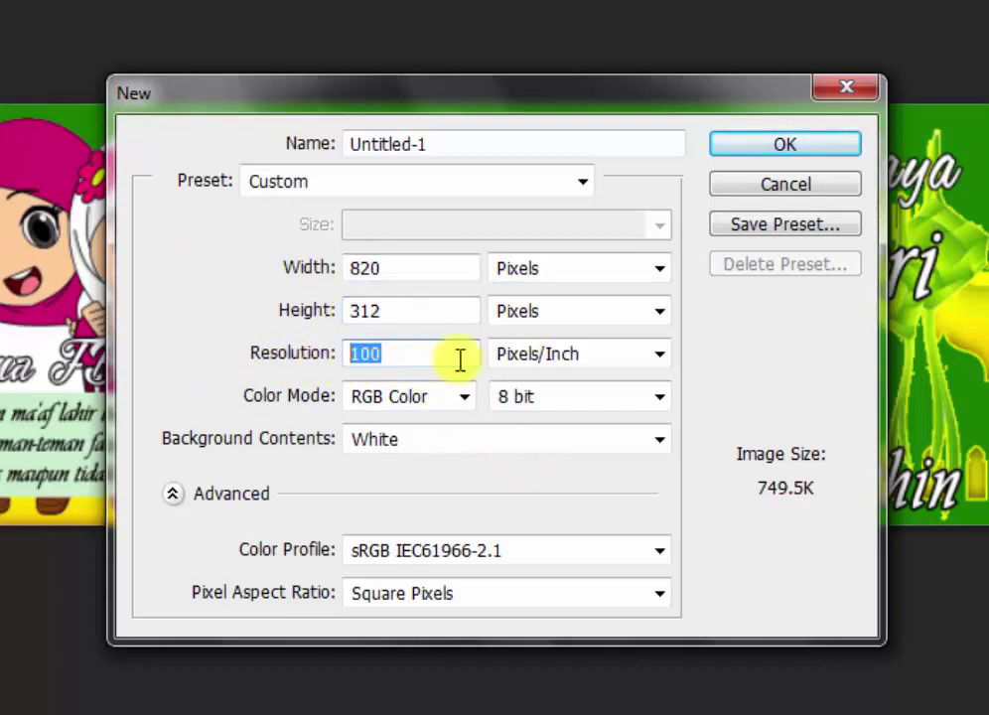
double_click(481, 146)
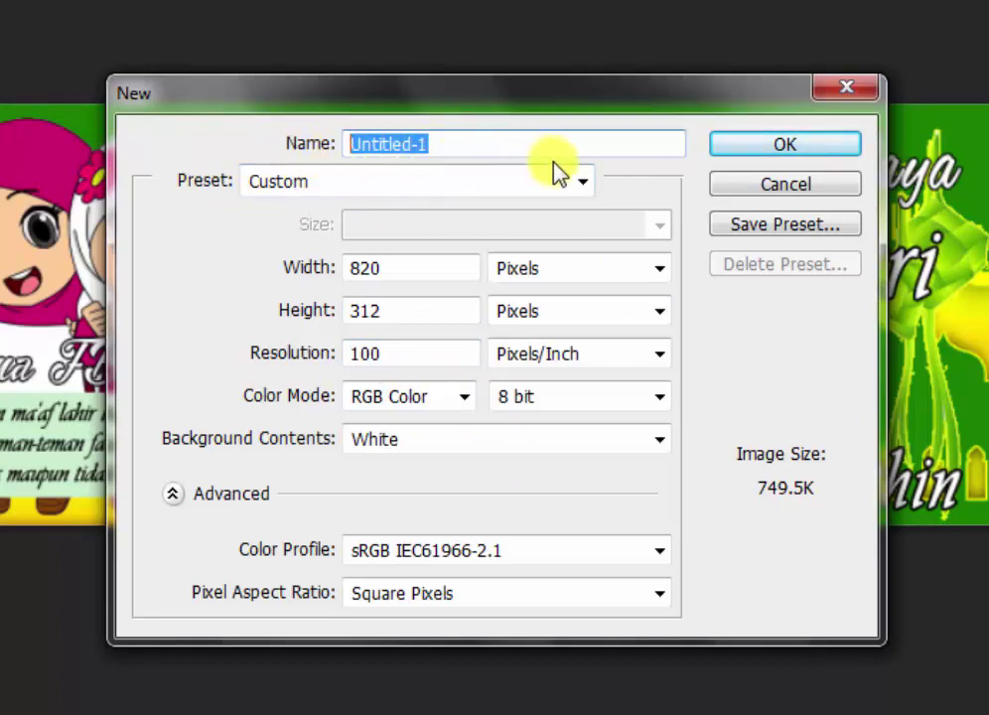
drag(493, 94, 330, 266)
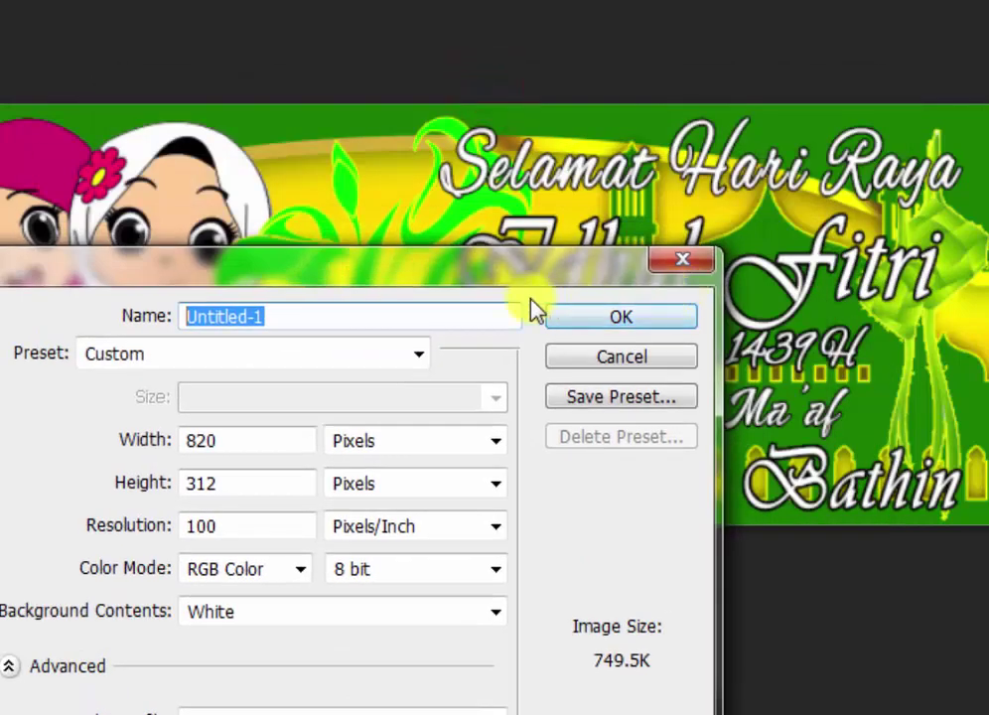
click(606, 314)
click(243, 316)
- Zoom in on the blank canvas and add an empty Layer 1 above Background
click(636, 324)
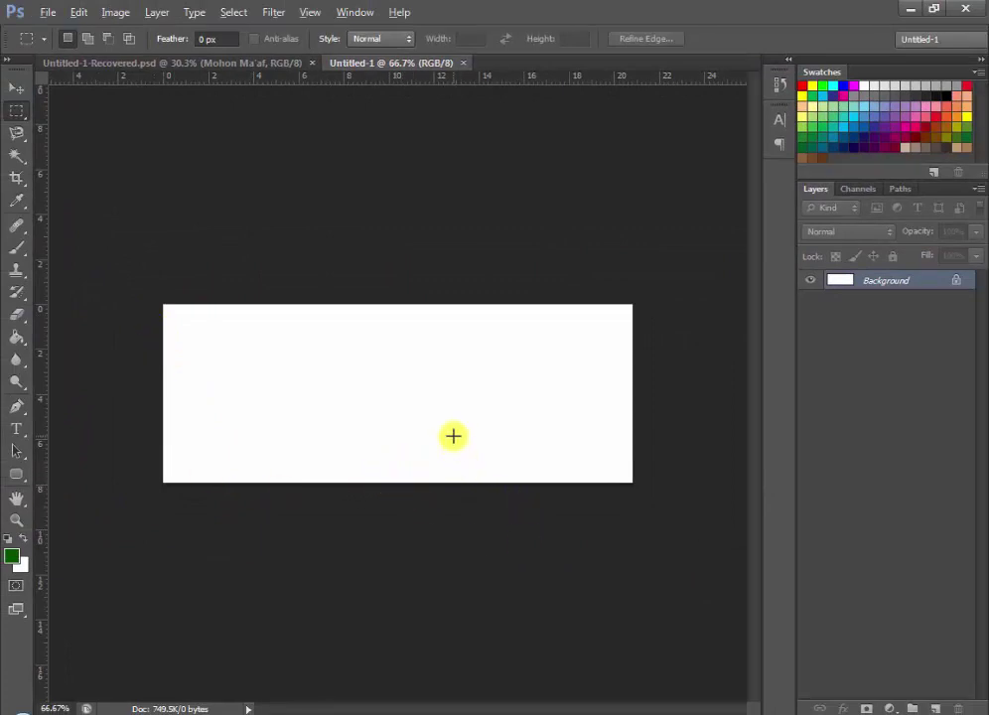
scroll(453, 436, up, 1)
scroll(453, 436, up, 1)
scroll(453, 436, up, 1)
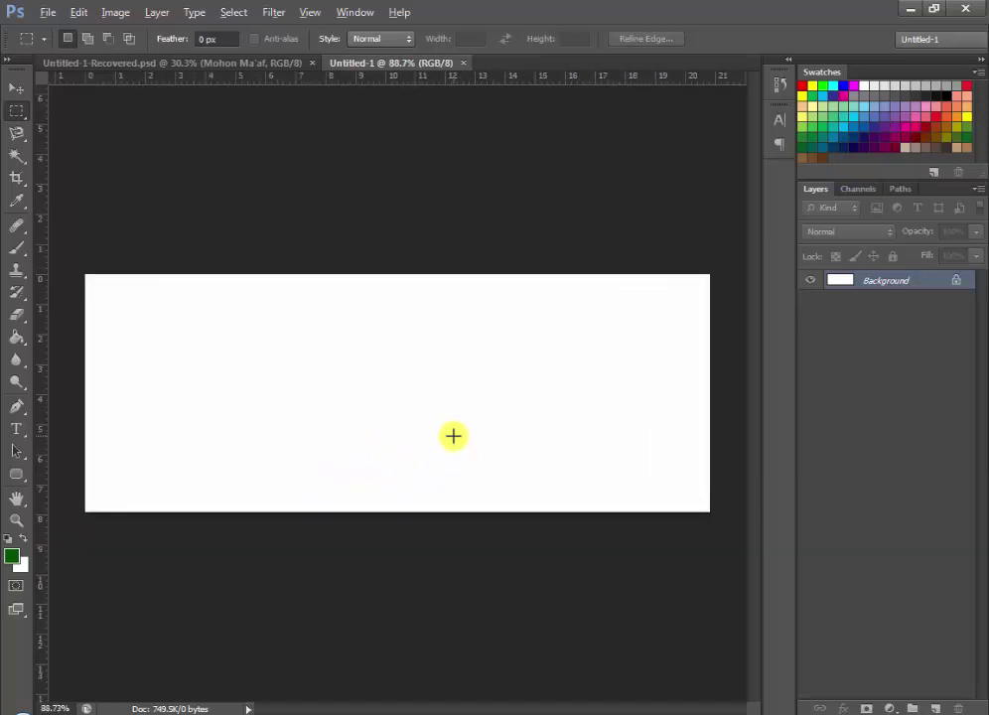
scroll(453, 436, up, 1)
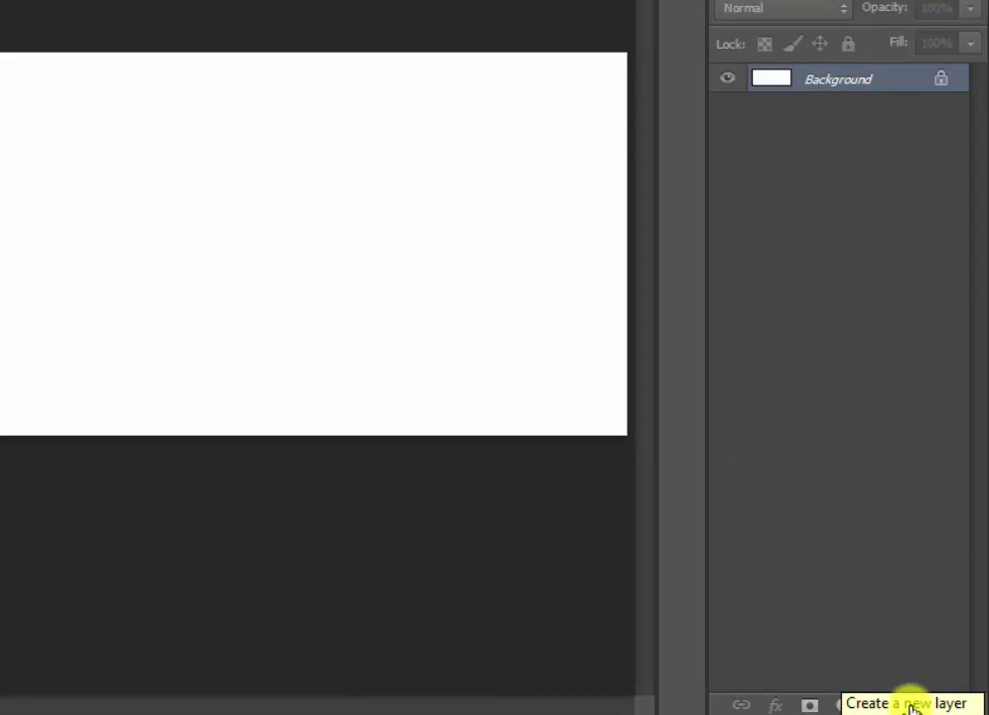
click(911, 706)
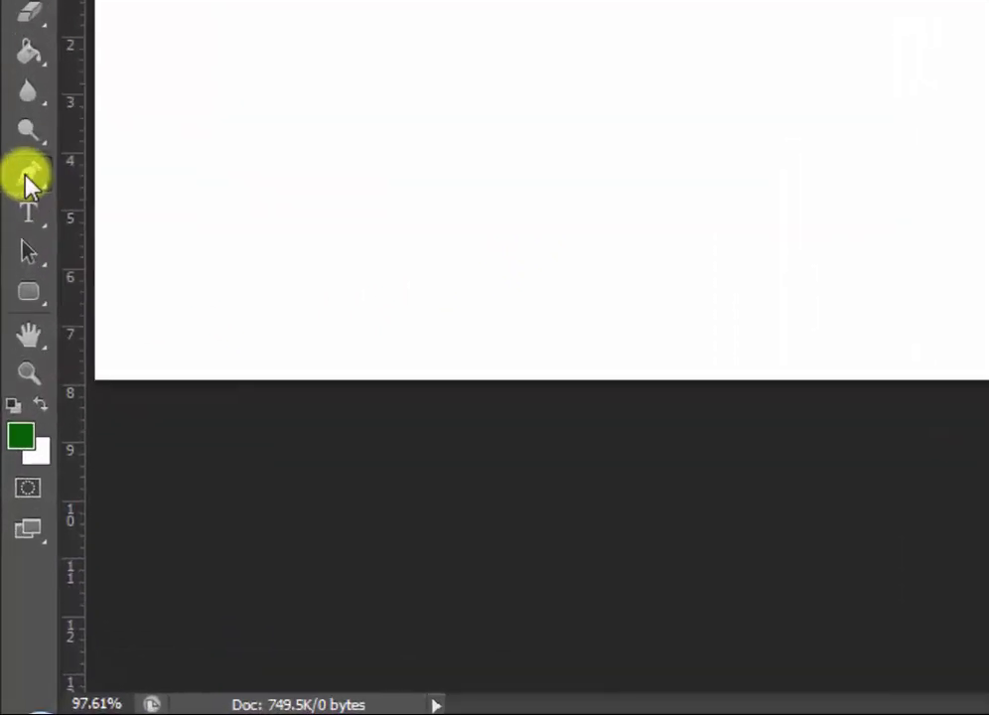
- Select the Pen Tool, check the finished Eid banner, and return to Untitled-1
click(16, 405)
click(102, 196)
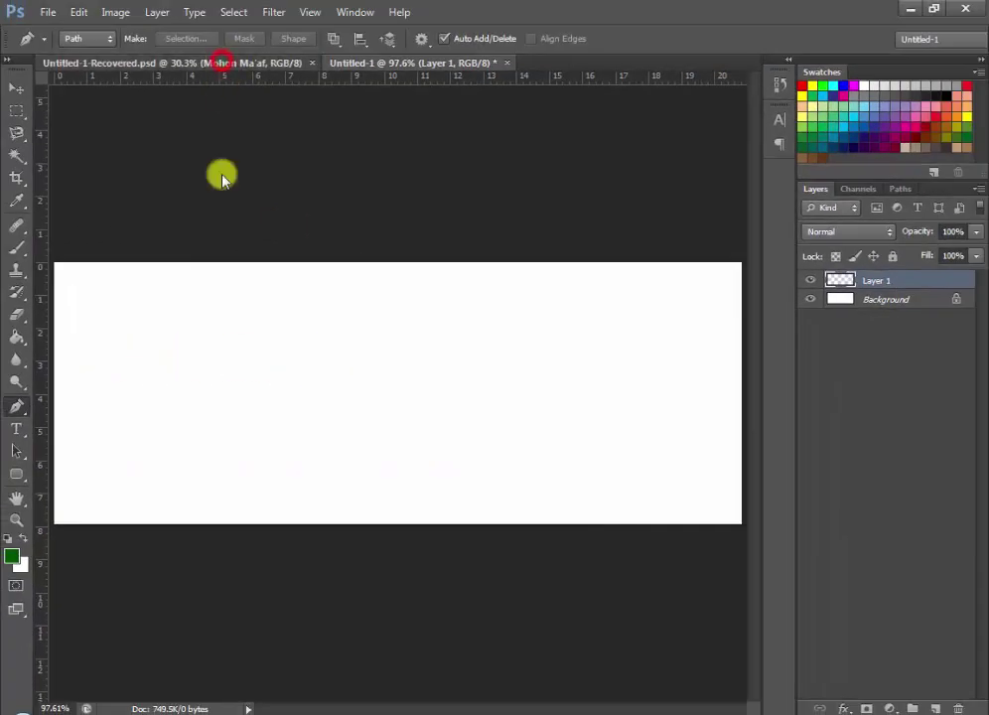
click(221, 62)
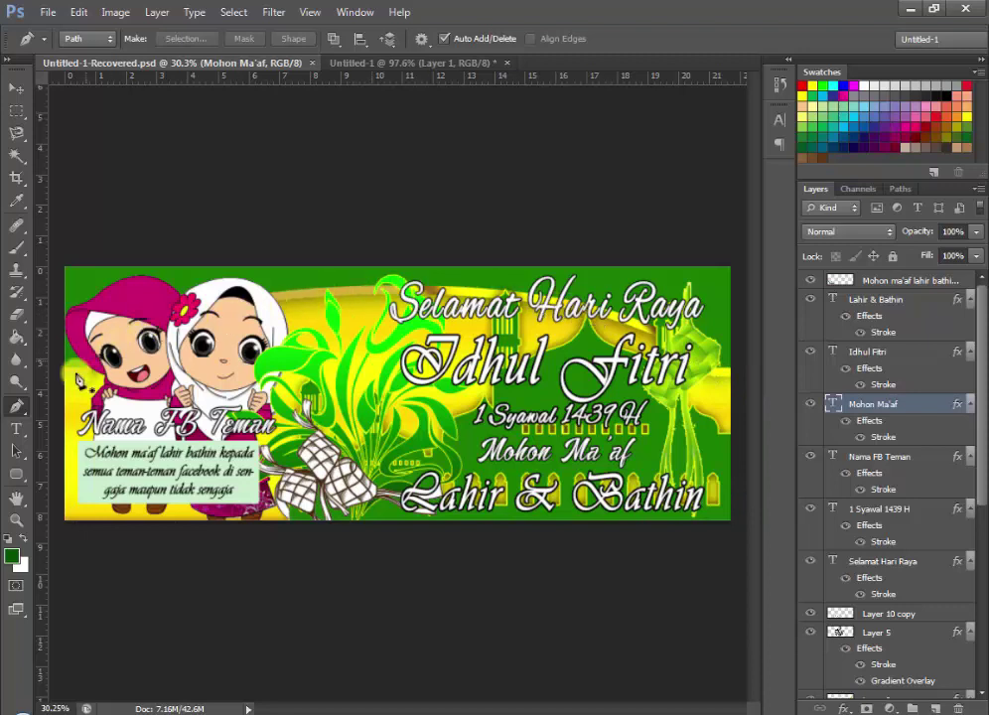
click(384, 64)
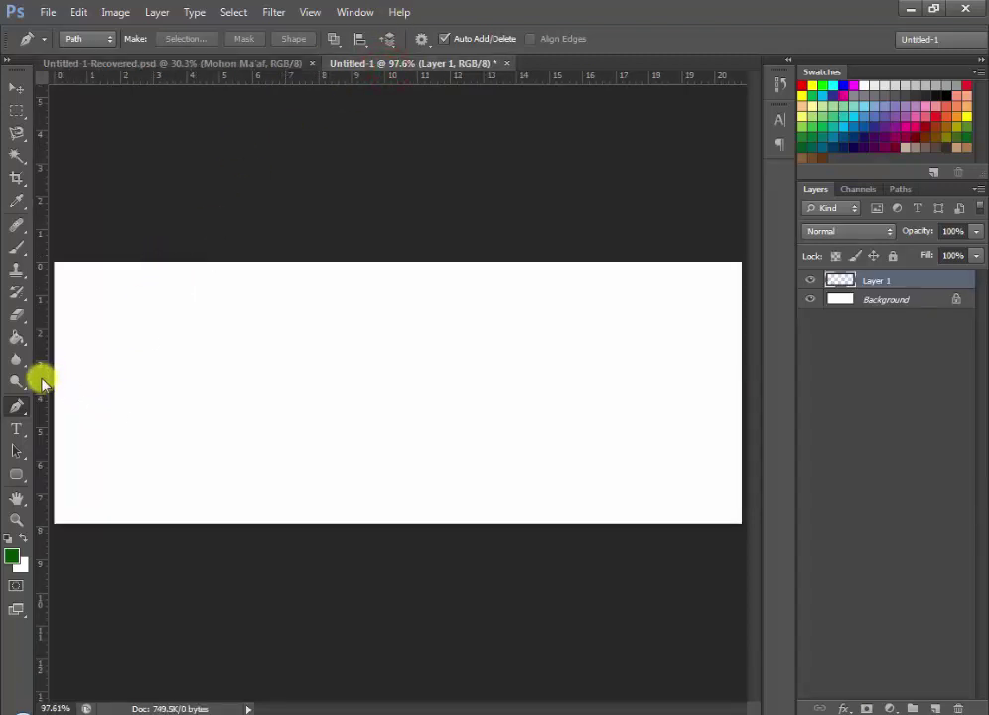
- Drop a vertical guide at about 10.41 cm on the canvas centre and hide the rulers
drag(42, 380, 401, 396)
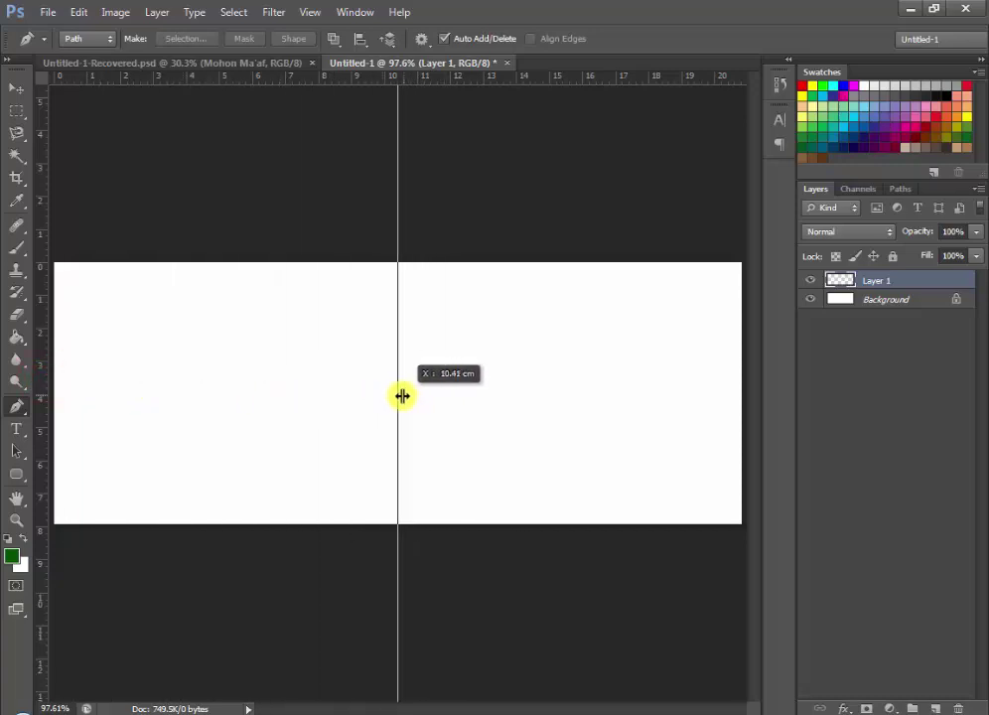
drag(395, 395, 395, 398)
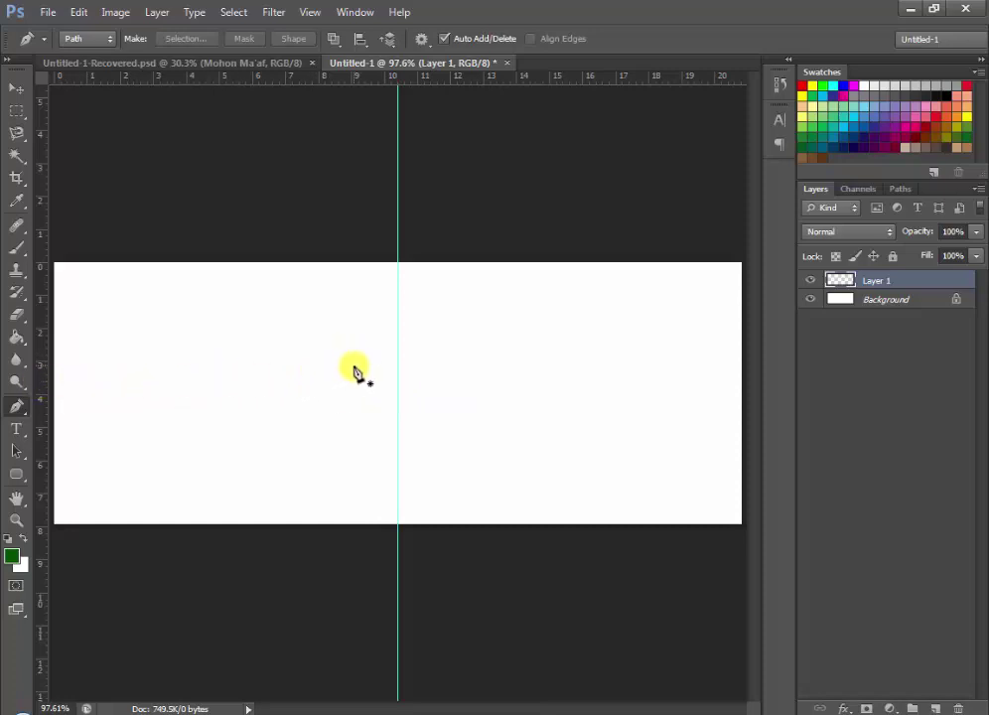
key(ctrl+r)
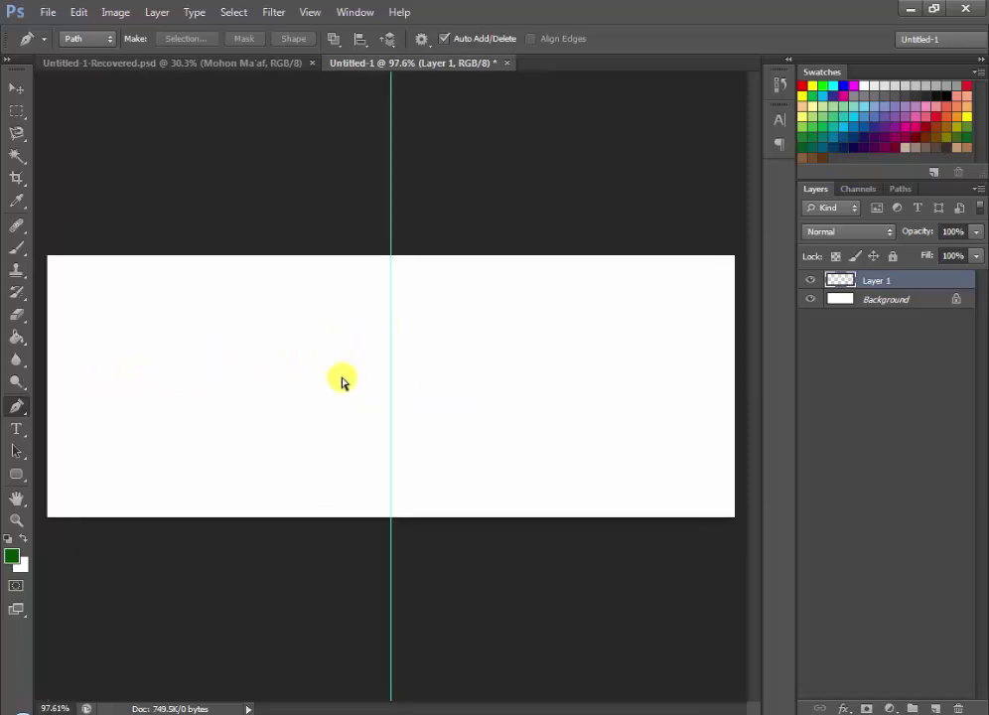
key(ctrl+r)
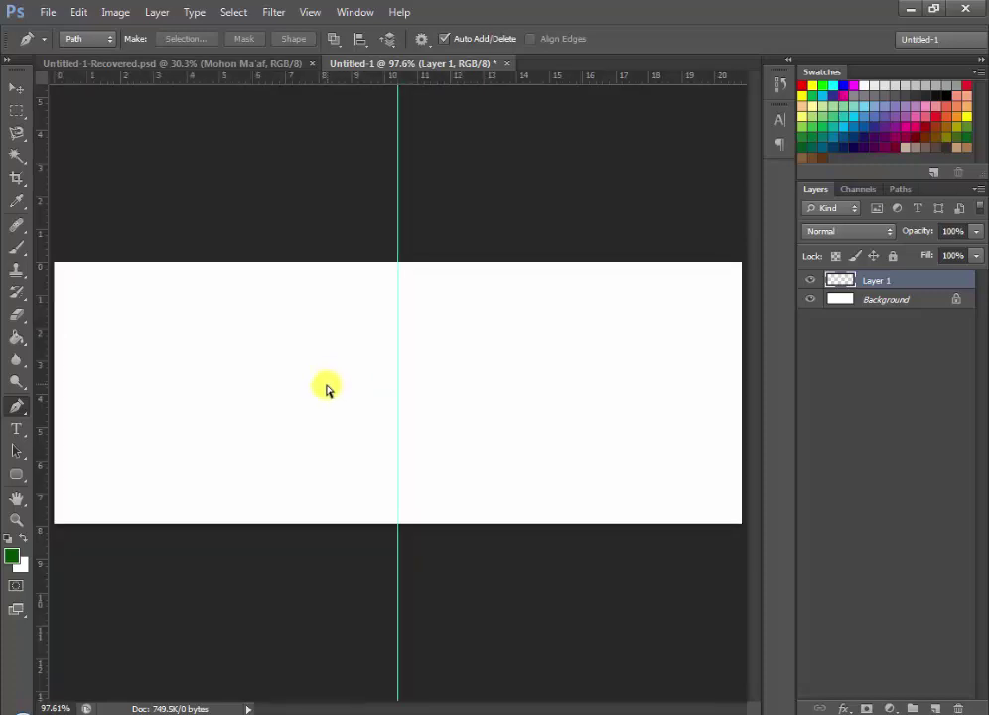
key(ctrl+r)
key(ctrl+r)
key(ctrl+r)
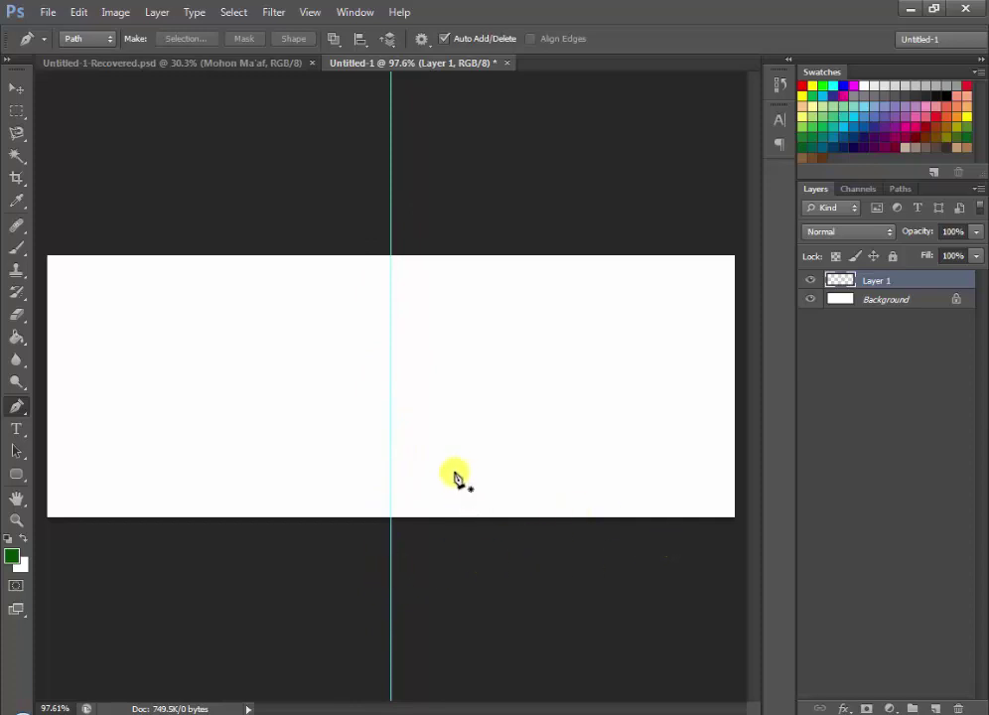
- Start the pen path at the left edge and curve it to a corner point on the centre guide
click(45, 355)
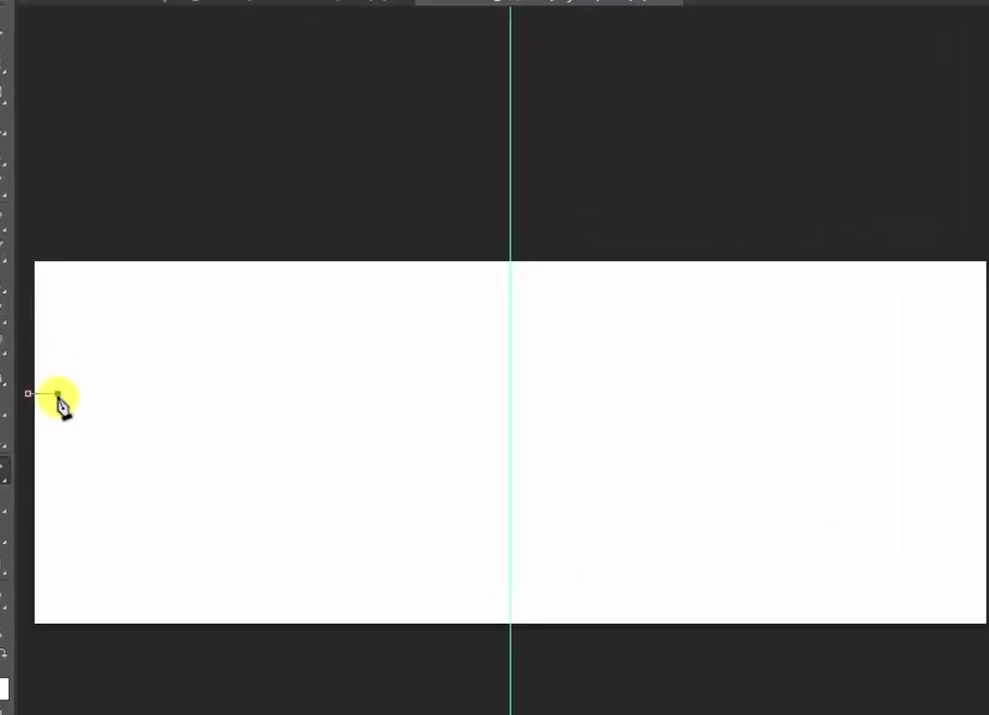
drag(58, 396, 58, 394)
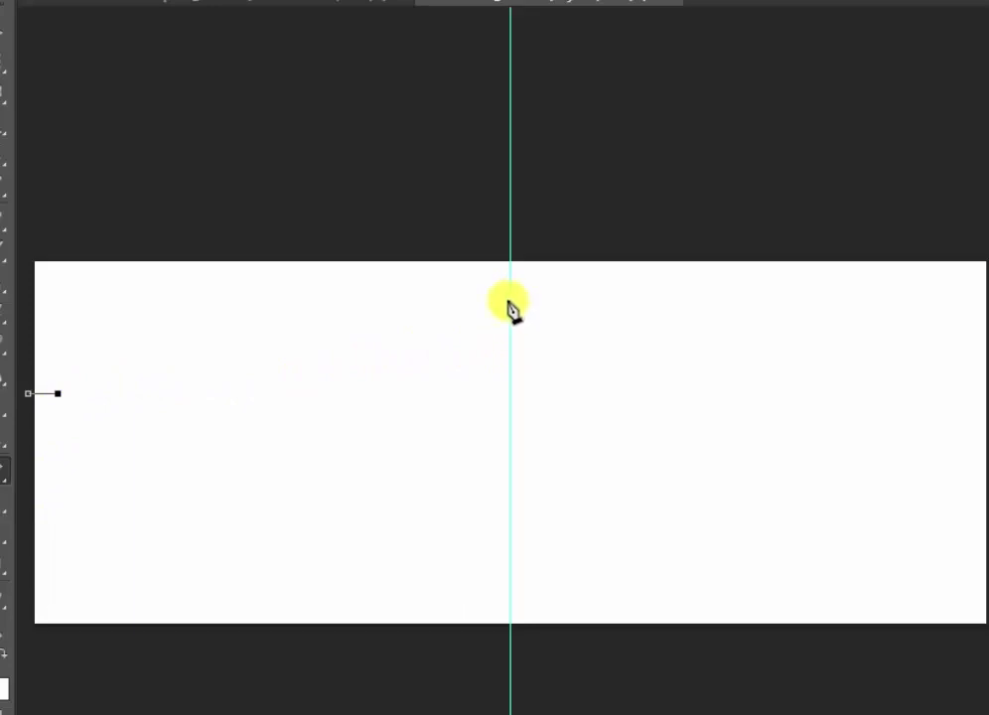
drag(510, 303, 832, 308)
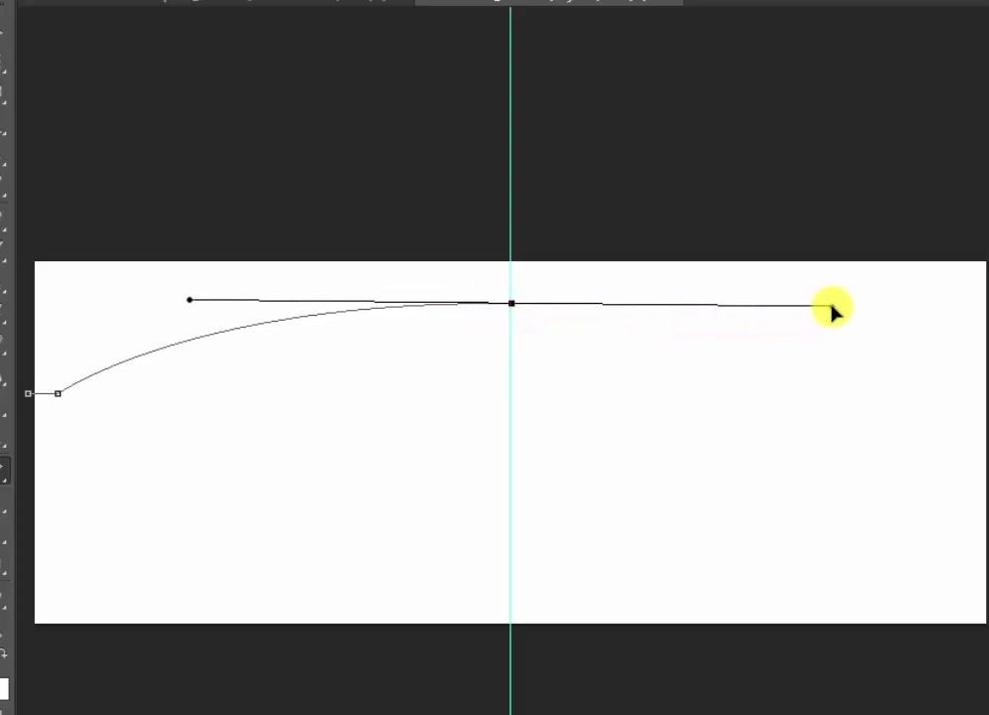
drag(832, 307, 851, 308)
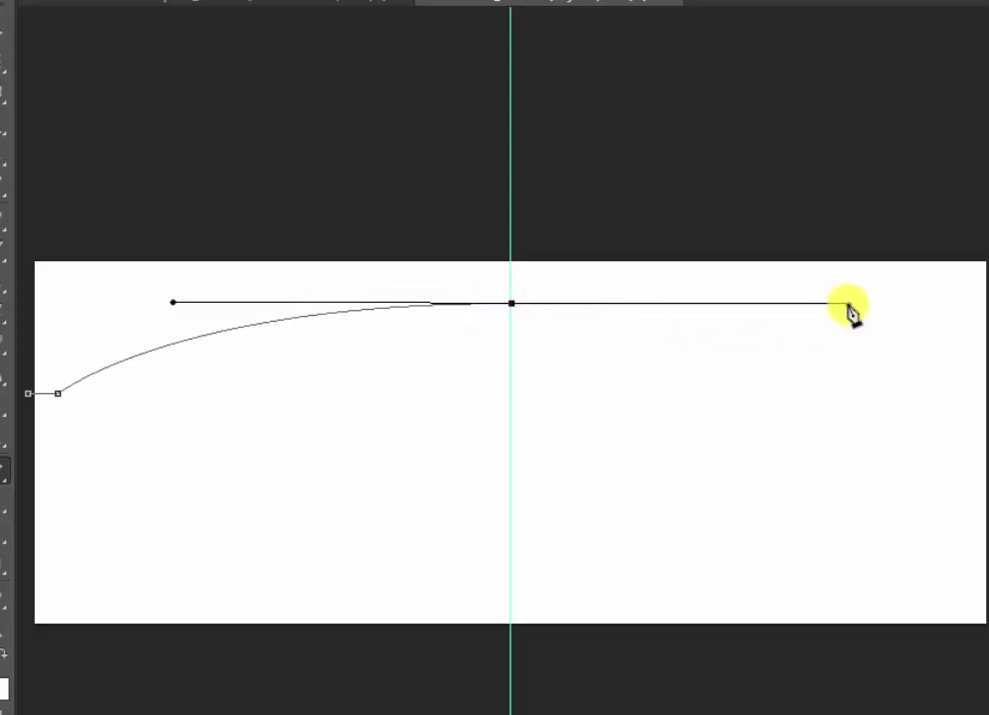
key(alt)
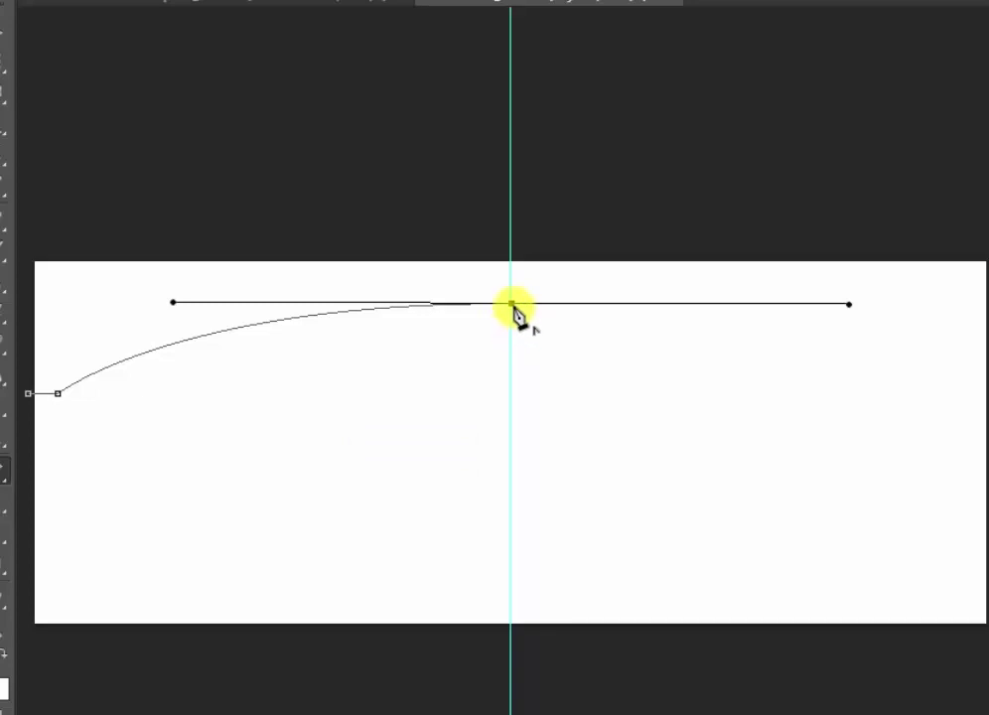
click(512, 304)
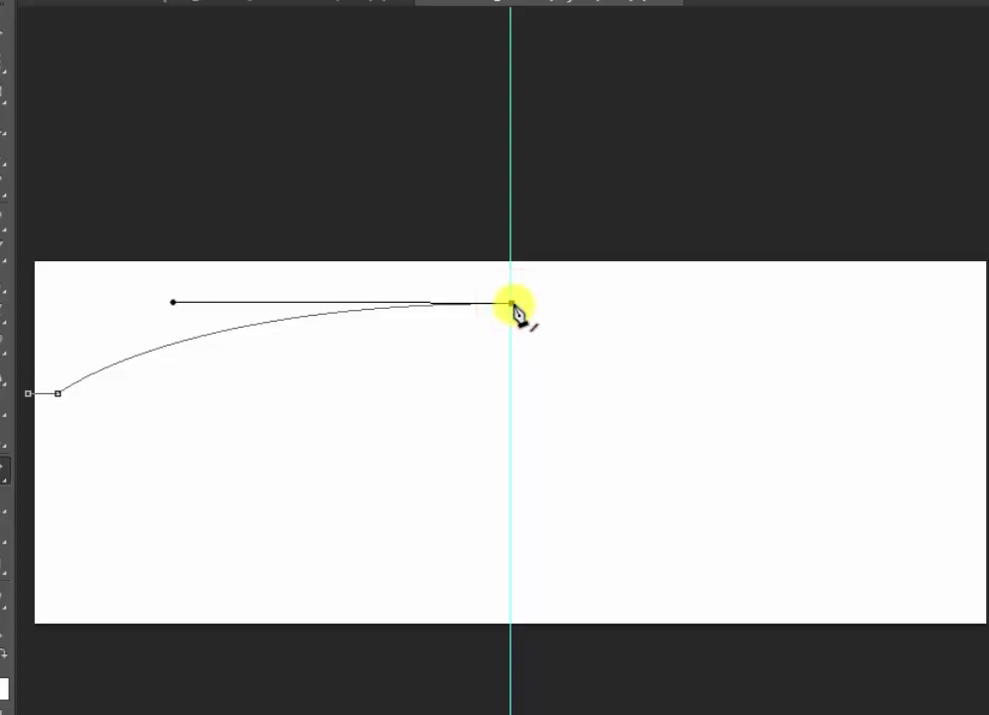
- Run the path up the guide, across the top and down the left side, closing it at the start
click(511, 208)
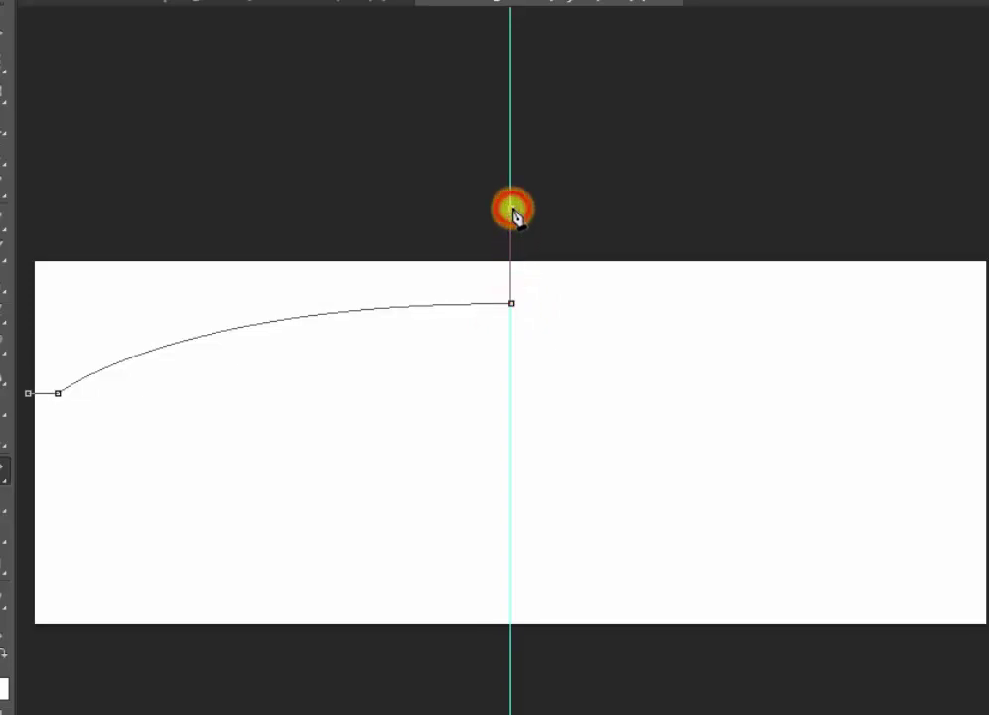
click(138, 207)
key(ctrl+minus)
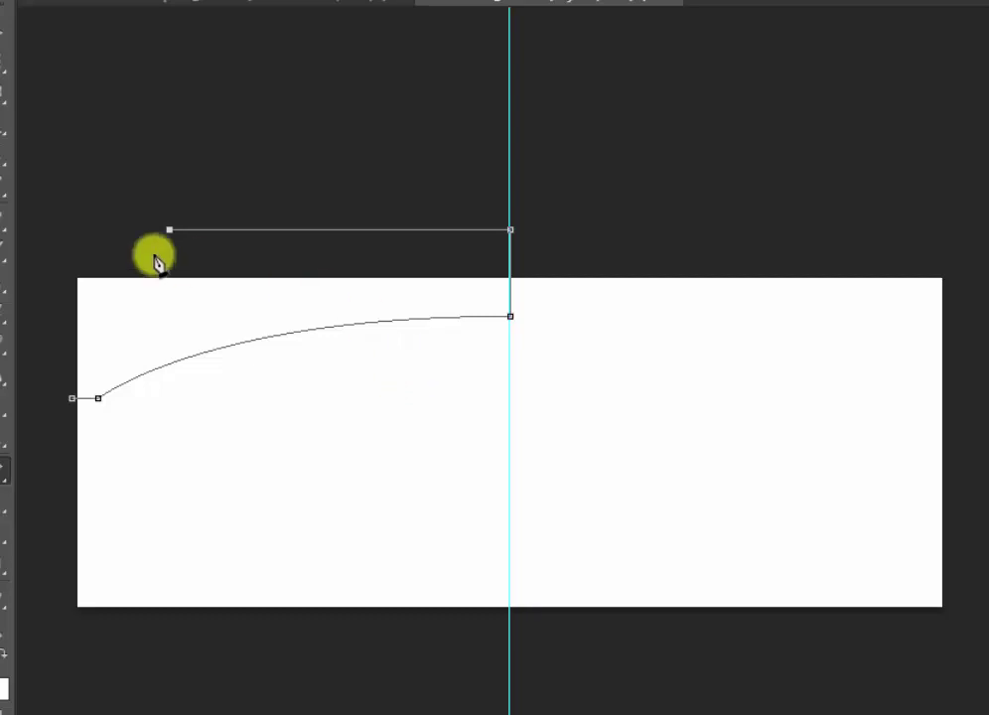
click(44, 211)
click(48, 295)
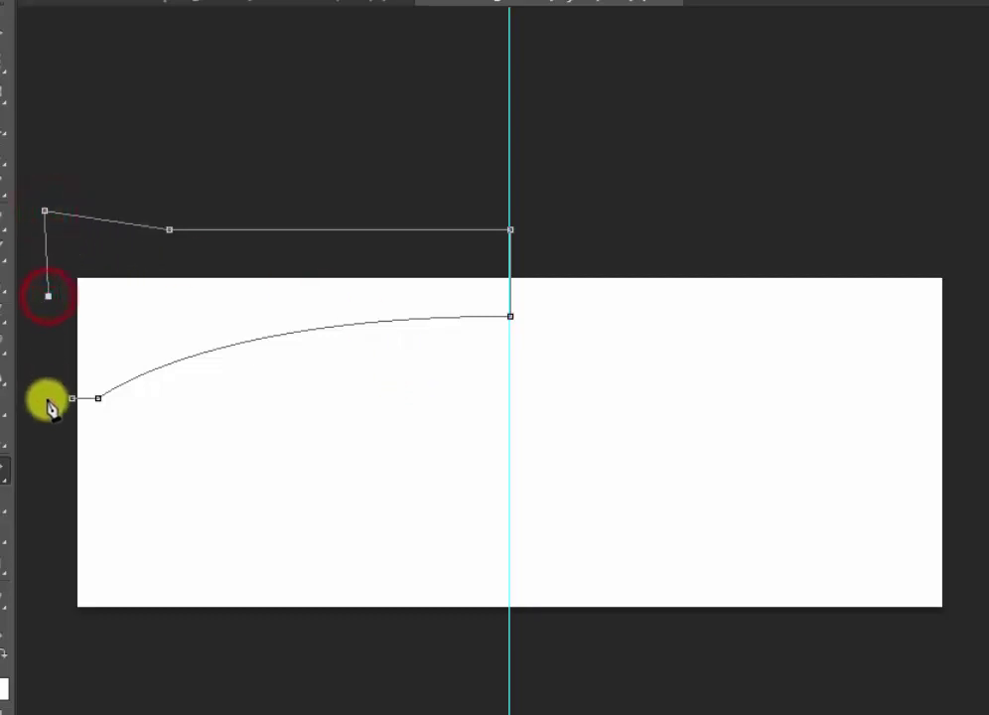
click(46, 405)
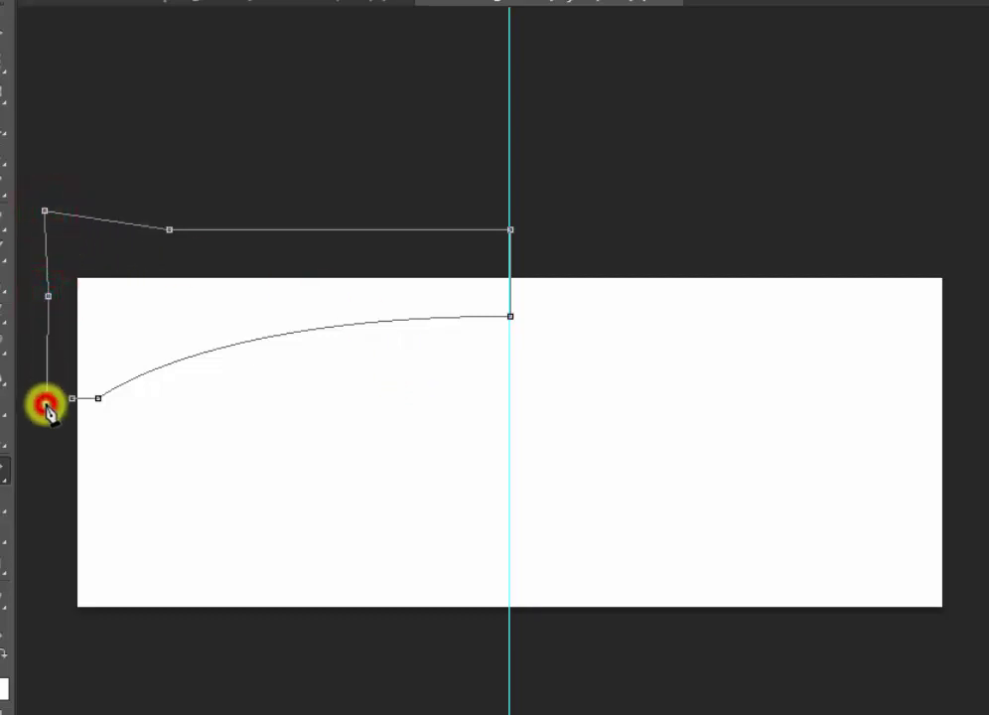
click(98, 399)
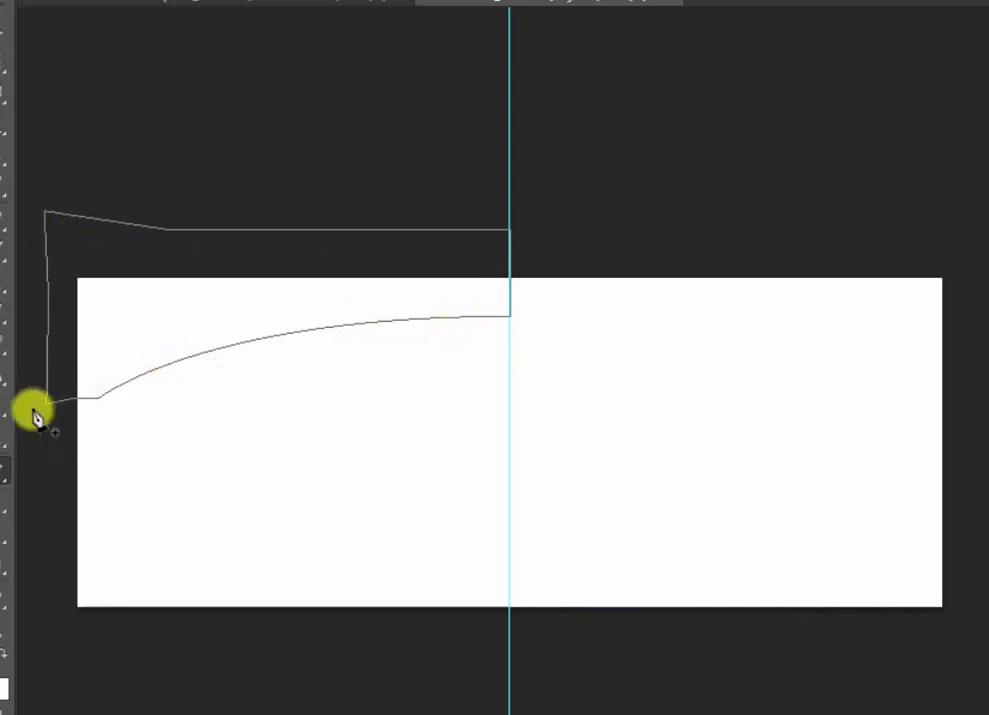
- Convert the closed pen path into a selection with no feathering
right_click(172, 330)
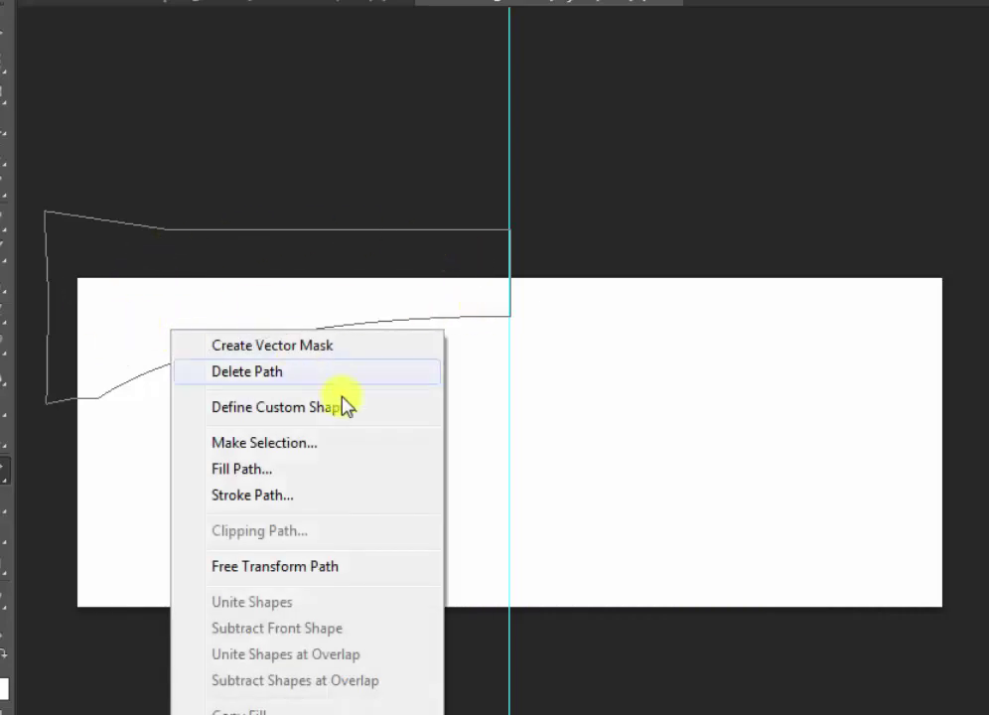
click(346, 446)
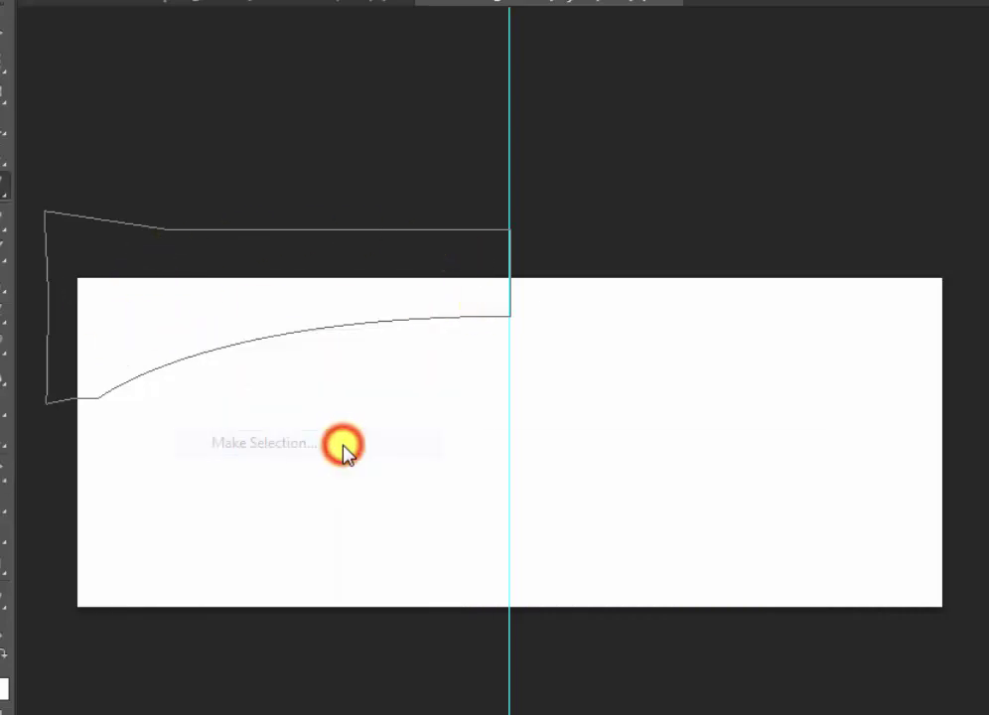
drag(603, 152, 517, 348)
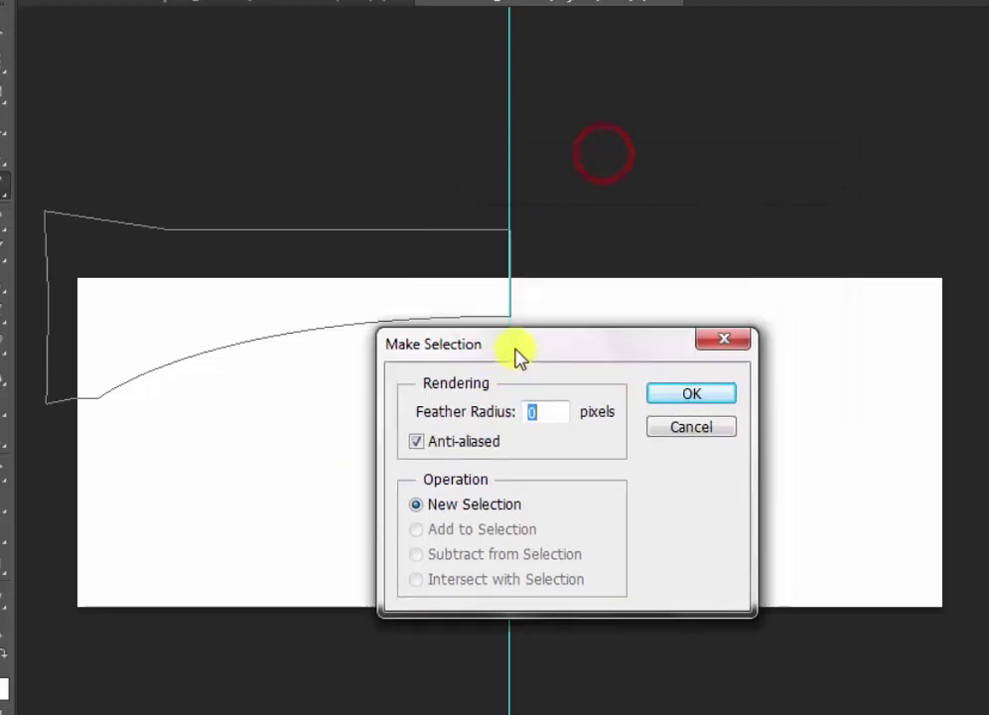
click(692, 395)
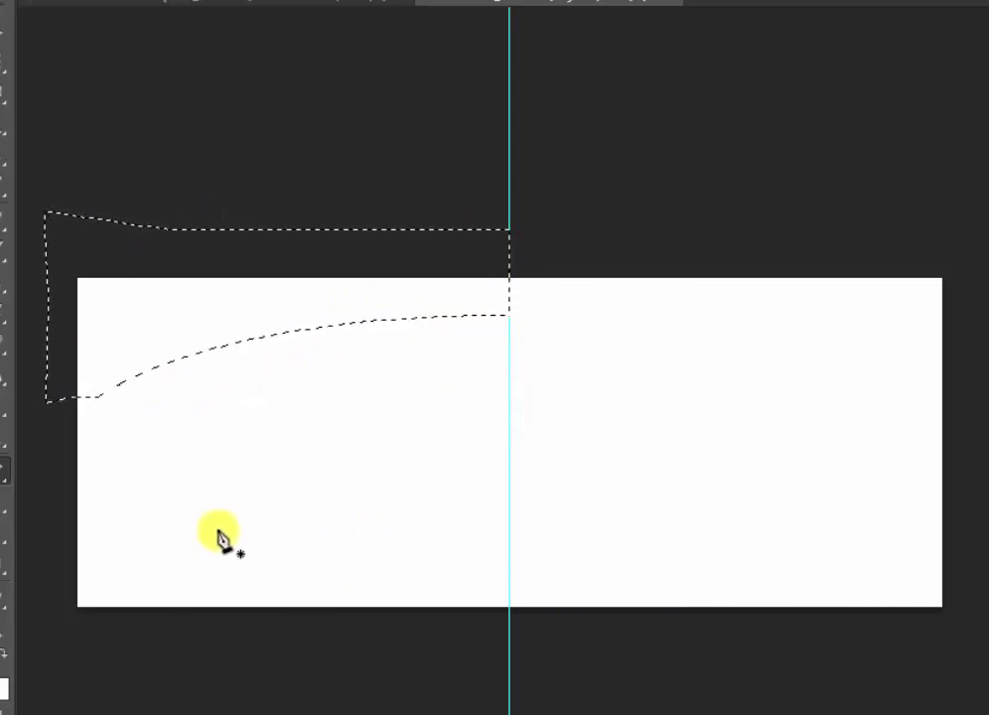
- Paint-bucket fill the selection with dark green #025302, then deselect
click(13, 548)
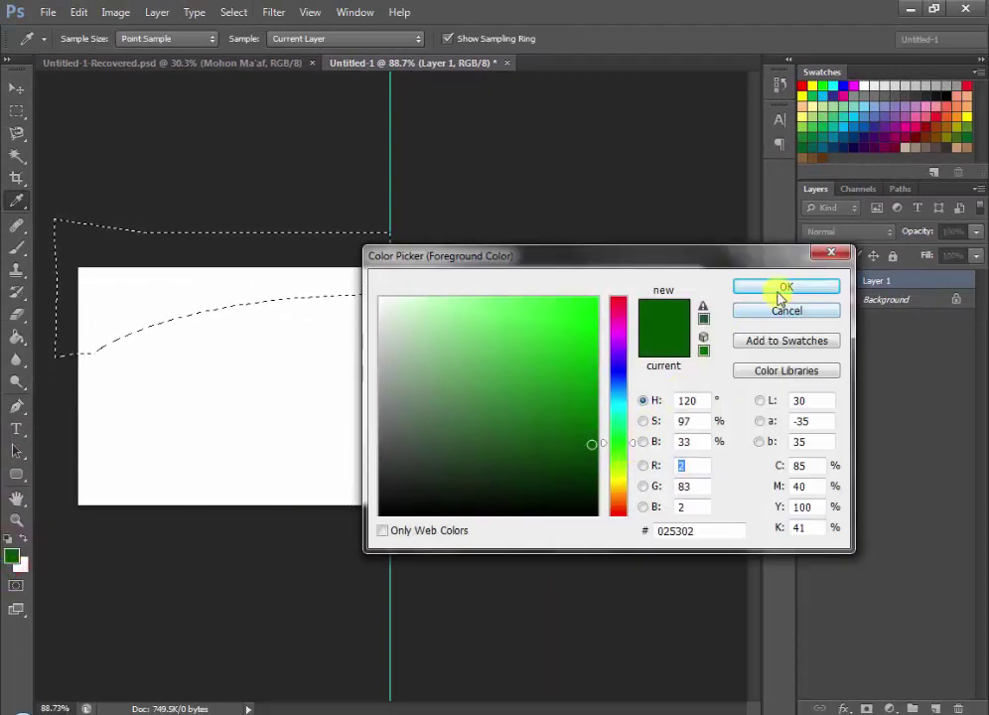
click(783, 287)
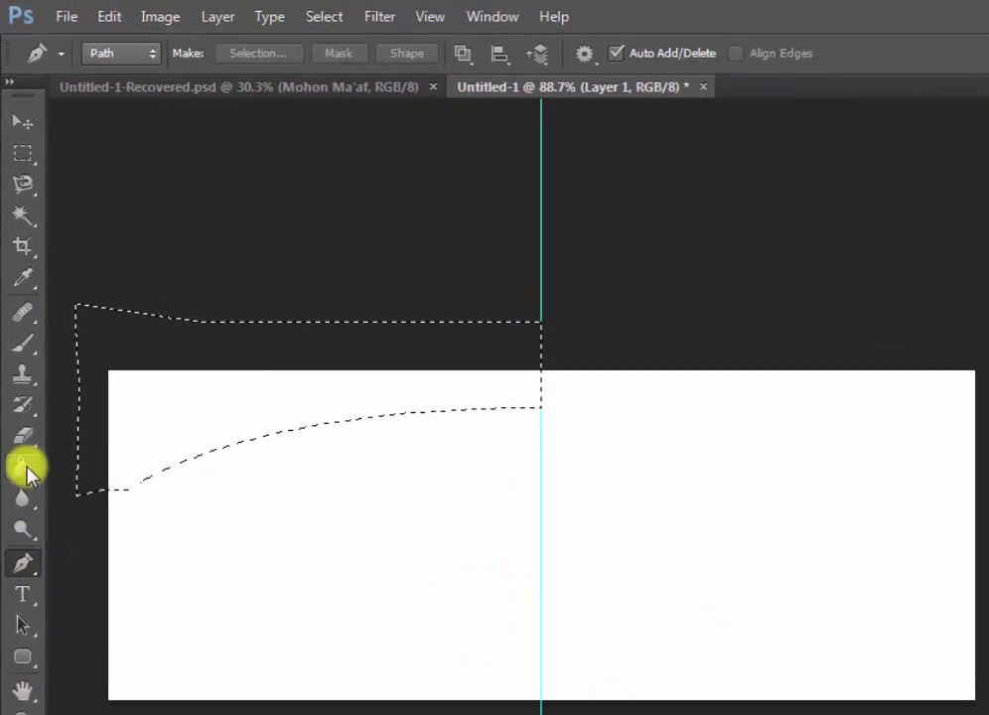
click(23, 467)
click(91, 484)
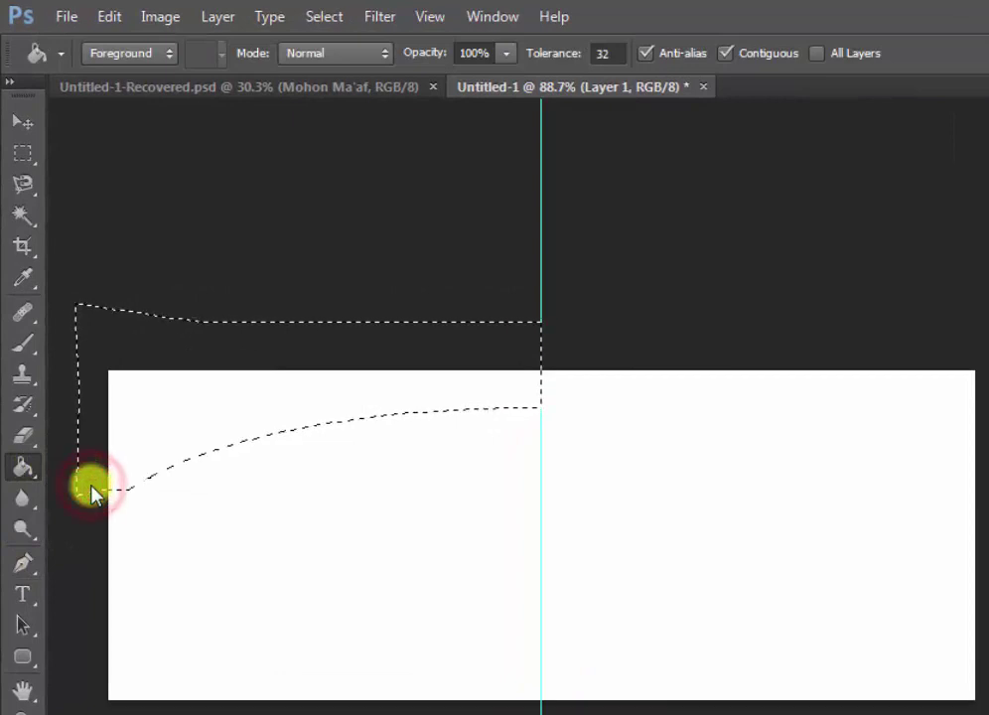
click(272, 406)
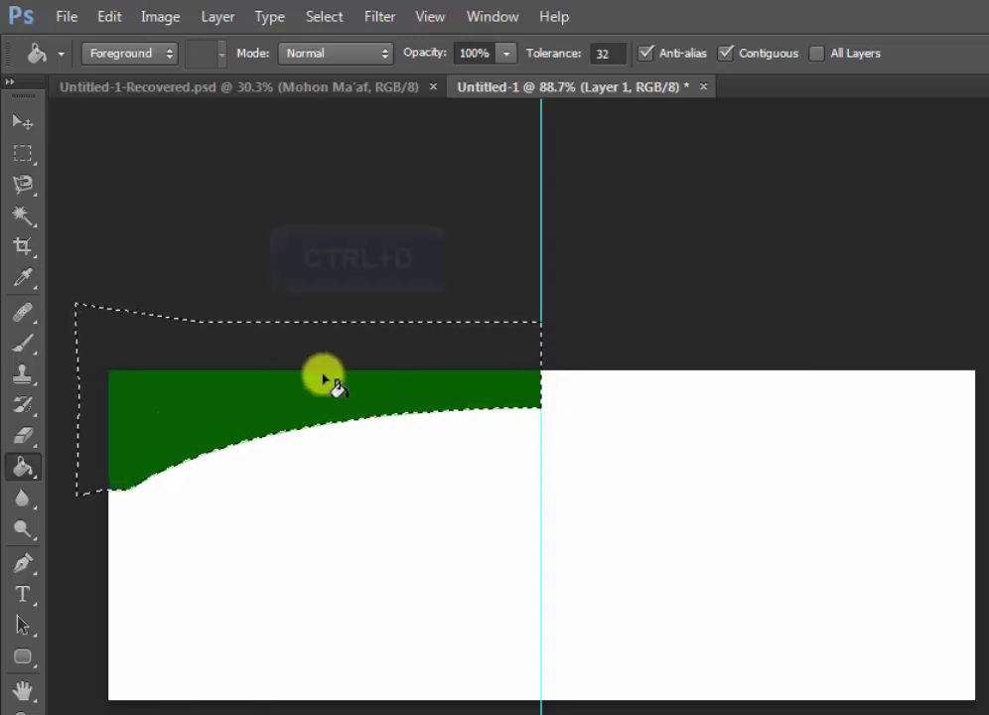
key(ctrl+d)
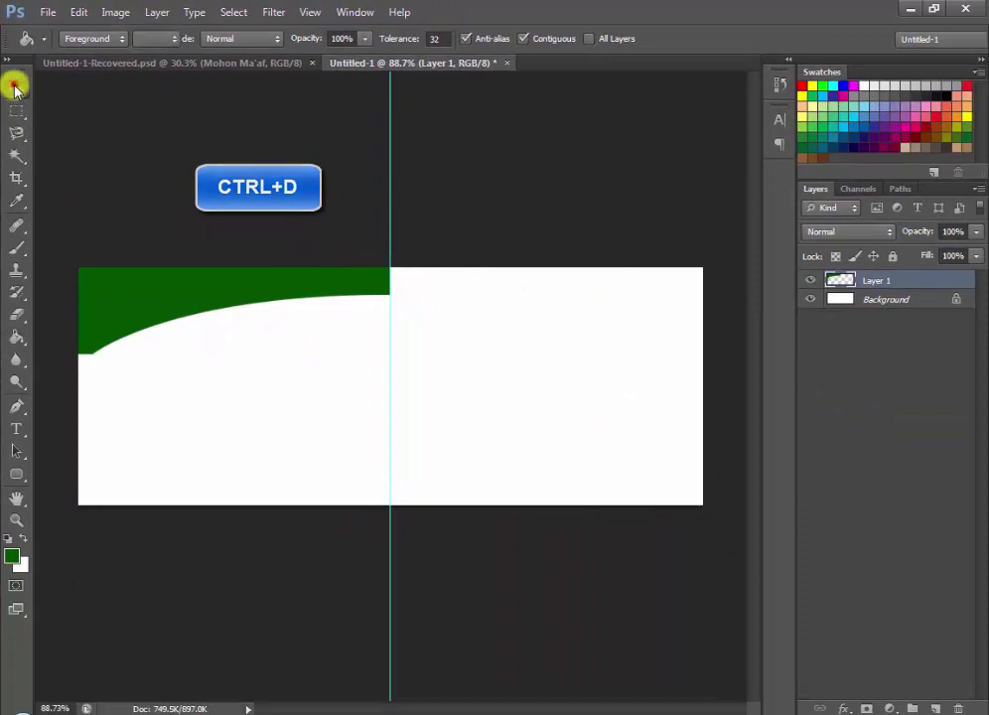
- Duplicate Layer 1 to create Layer 1 copy
click(15, 86)
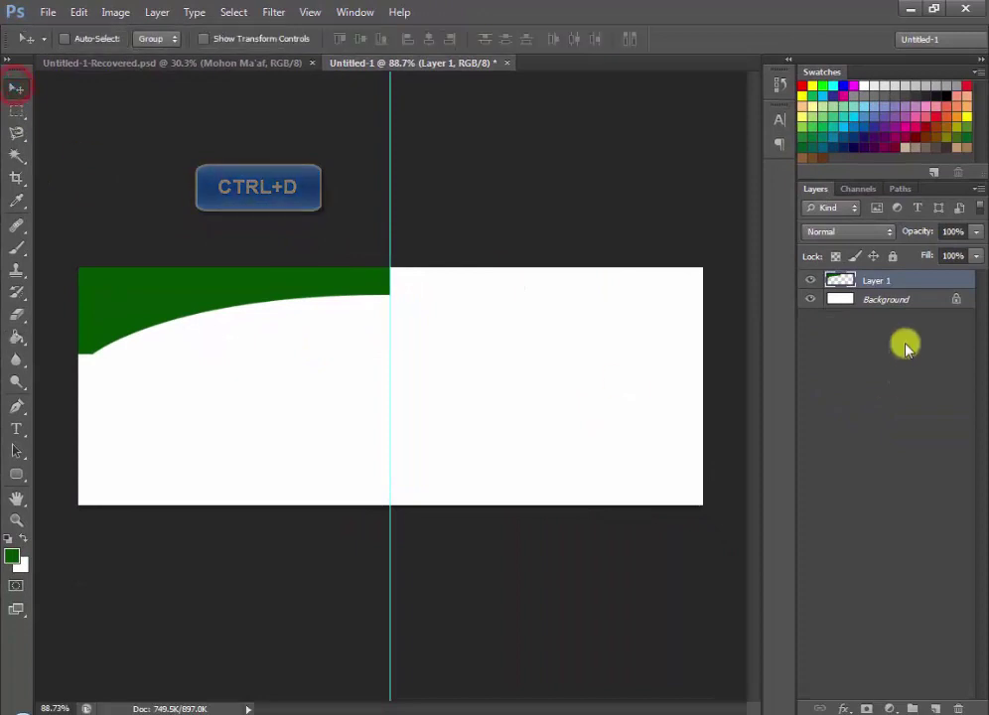
right_click(911, 284)
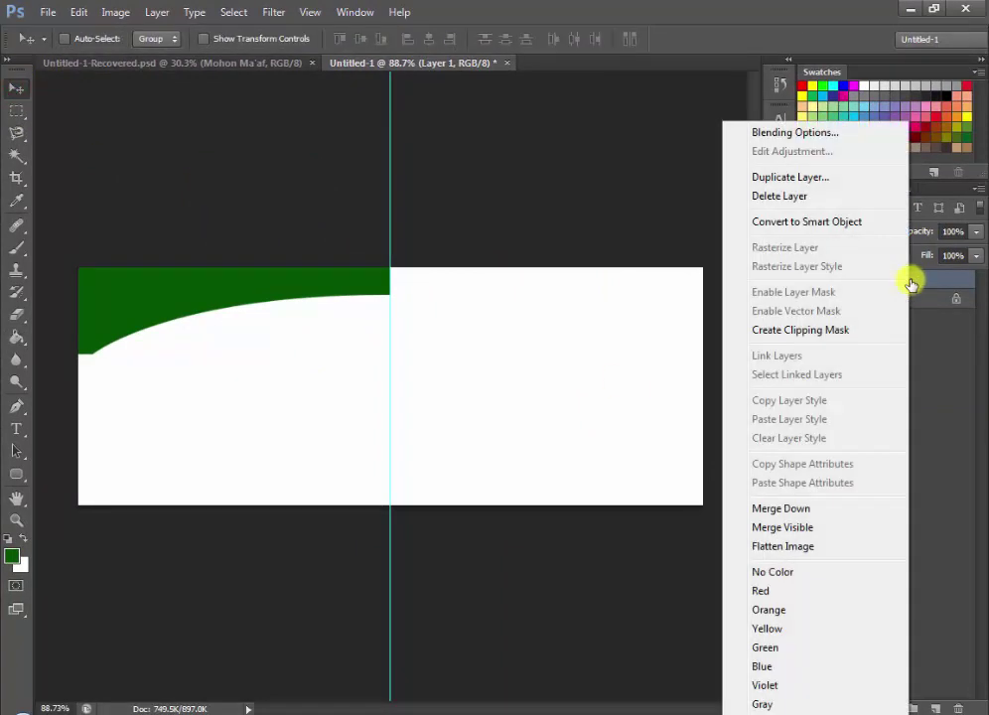
click(832, 178)
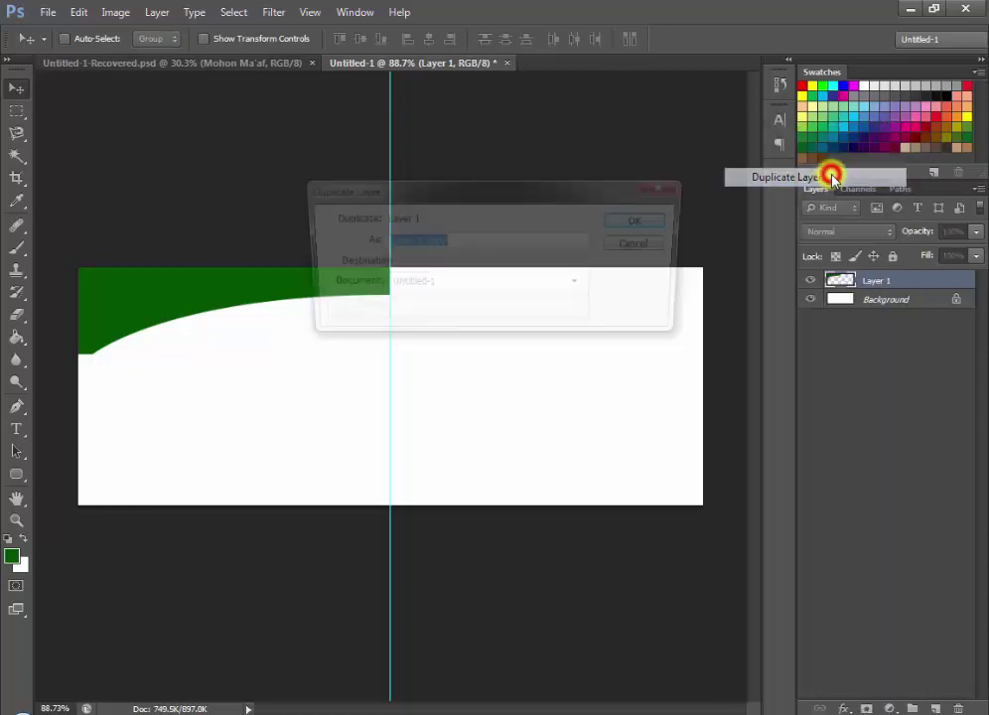
click(634, 224)
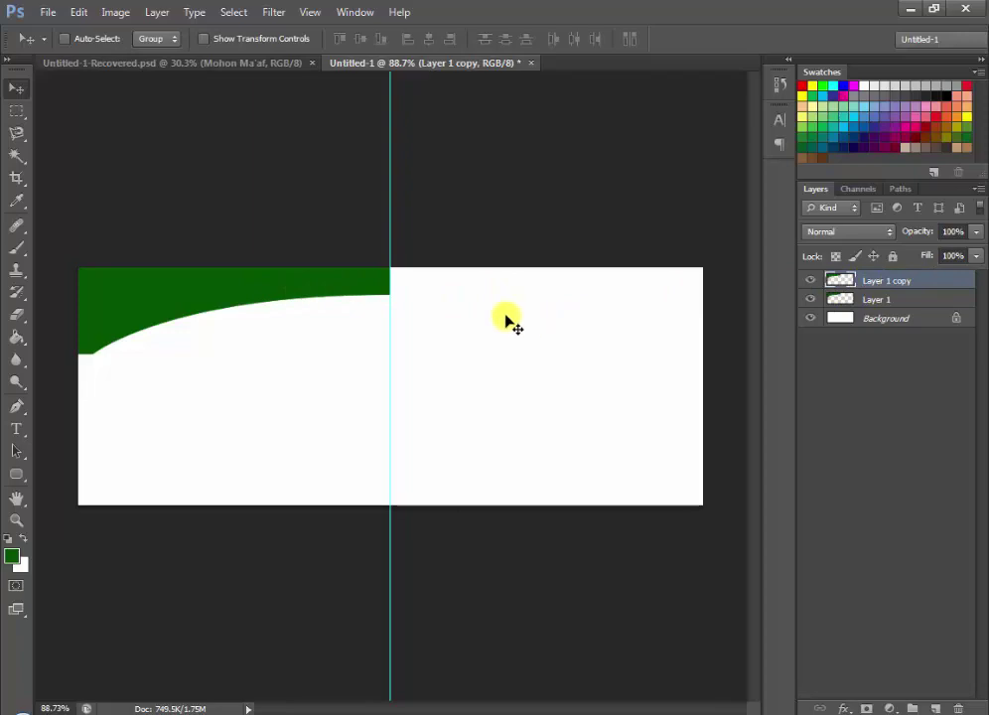
- Flip Layer 1 copy horizontally and move it to the banner's right edge
click(79, 14)
mouse_move(140, 270)
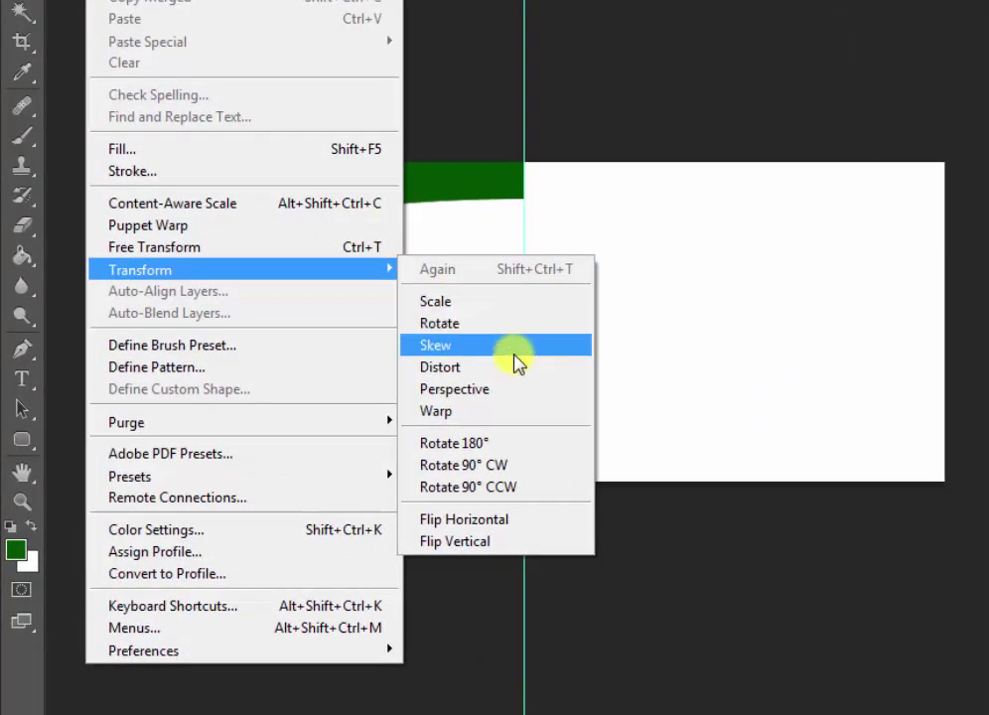
click(552, 521)
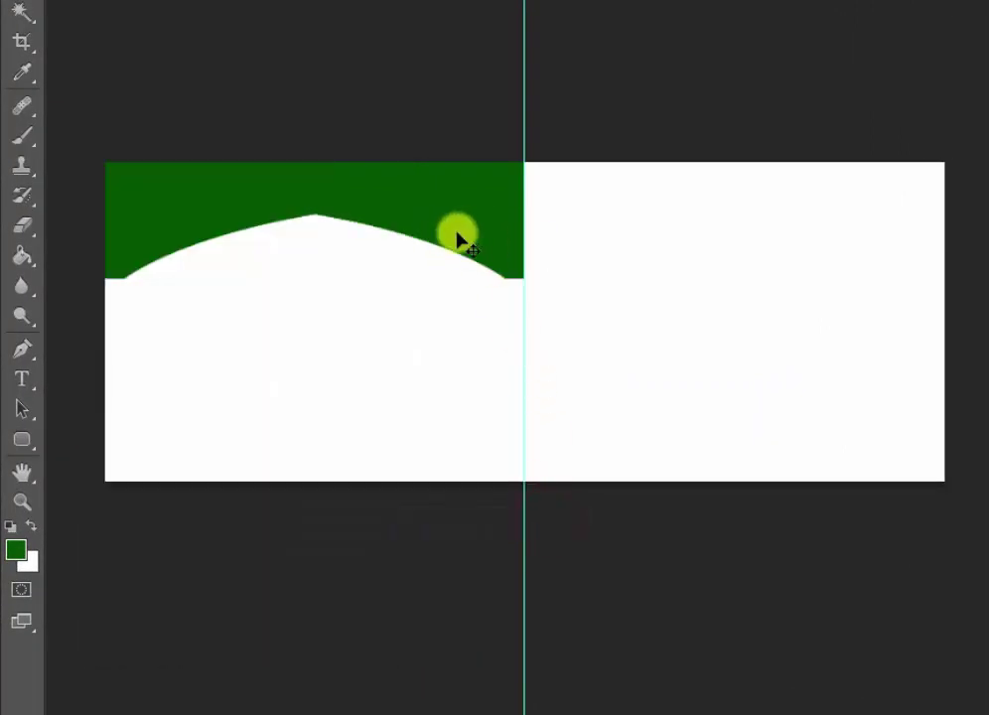
drag(455, 235, 722, 249)
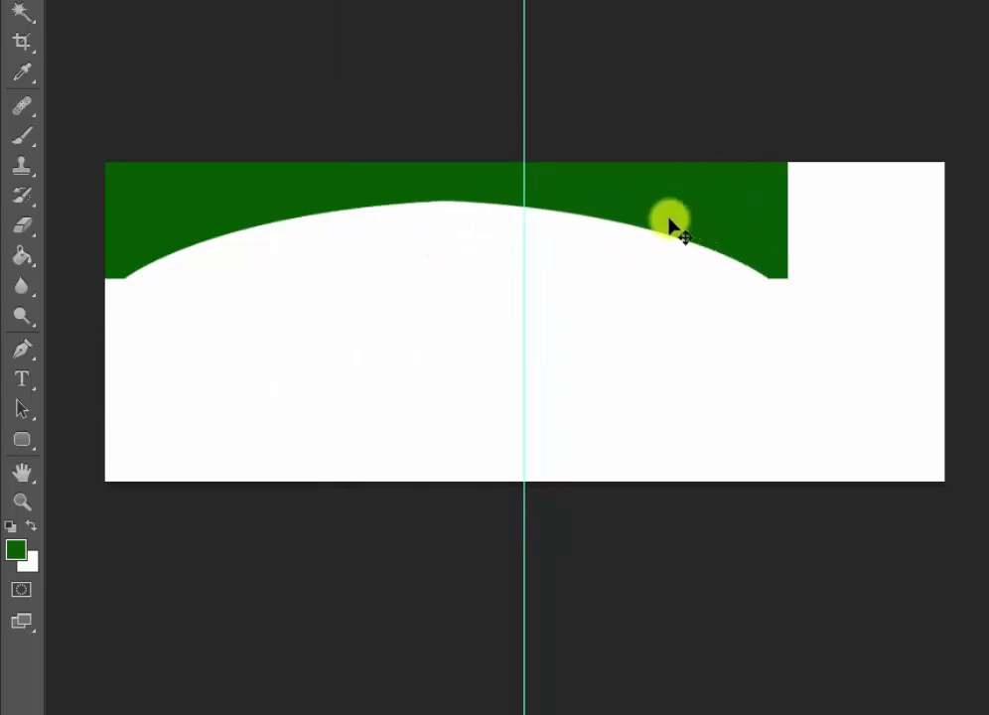
mouse_move(657, 219)
mouse_down()
mouse_move(826, 218)
mouse_move(841, 269)
mouse_move(839, 221)
mouse_move(788, 218)
mouse_move(809, 219)
mouse_up()
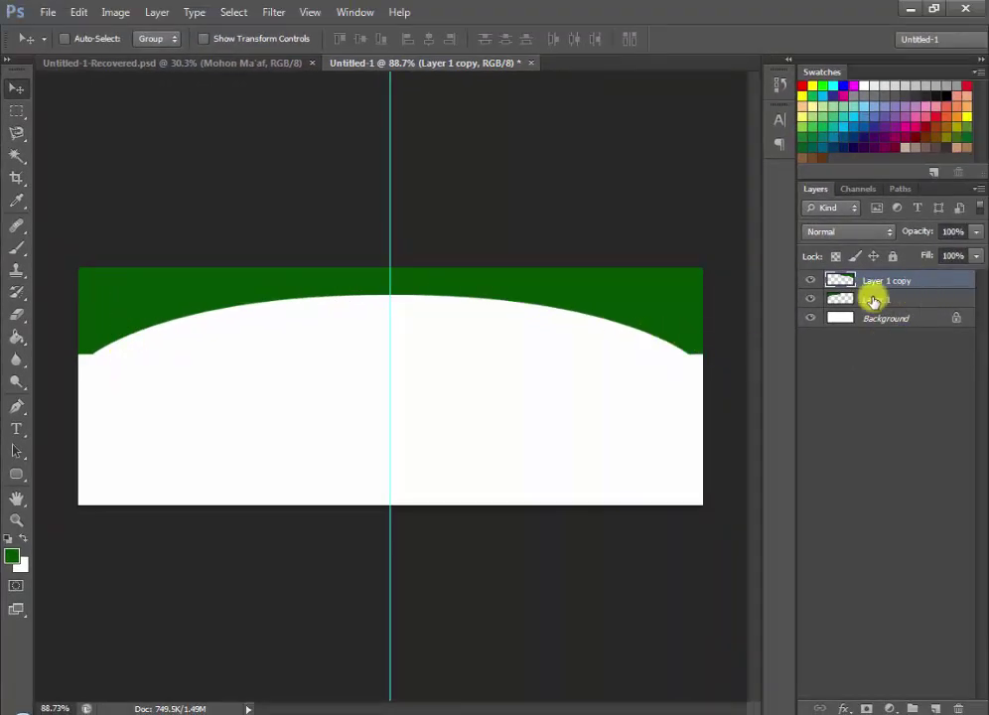
- Merge Layer 1 and Layer 1 copy into one layer, undoing an accidental move
right_click(923, 284)
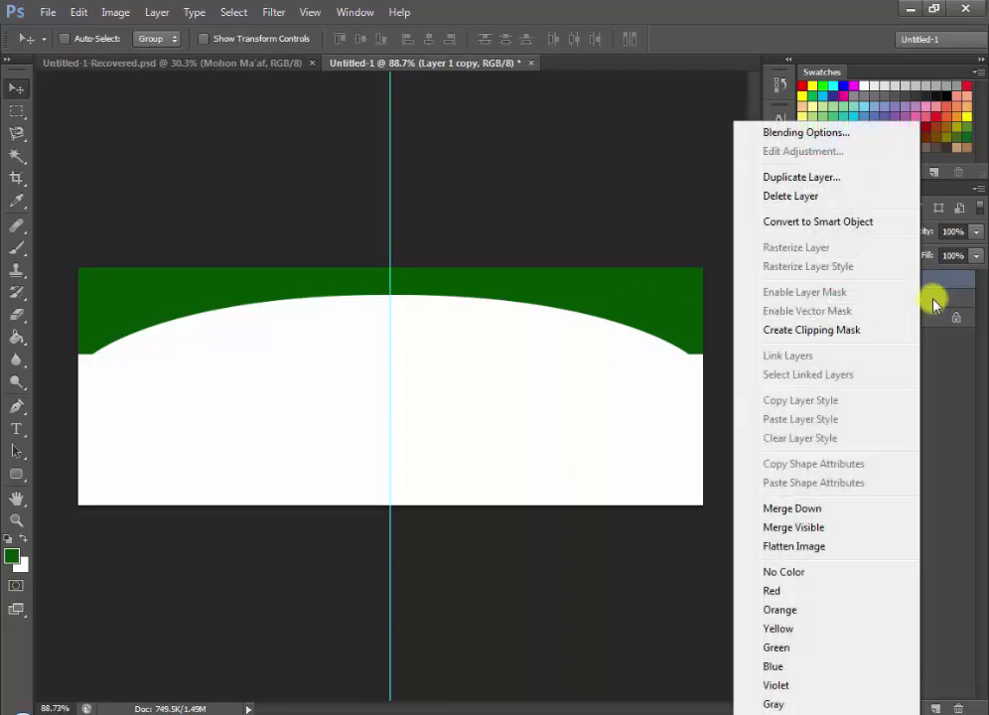
click(931, 295)
shift+click(929, 301)
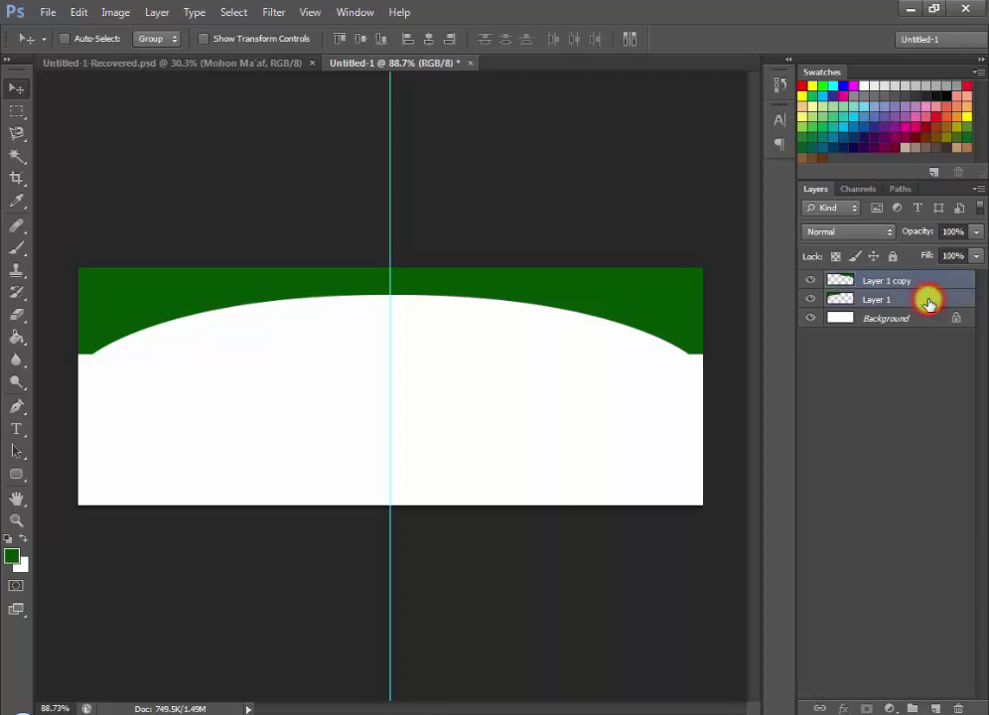
right_click(928, 303)
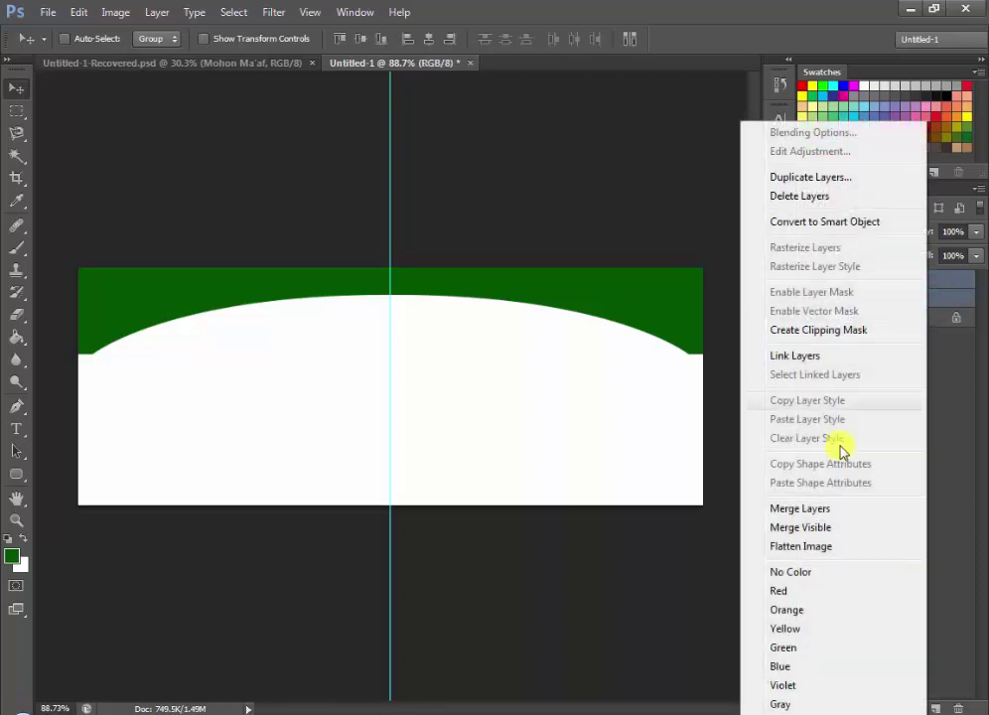
click(816, 509)
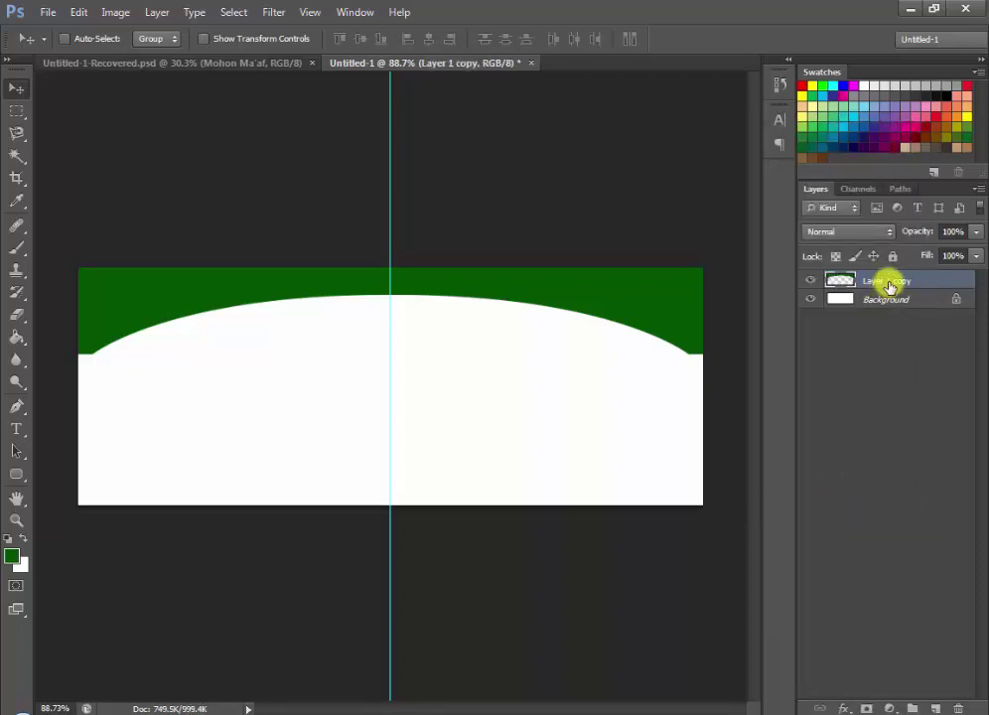
drag(641, 303, 641, 399)
key(ctrl+z)
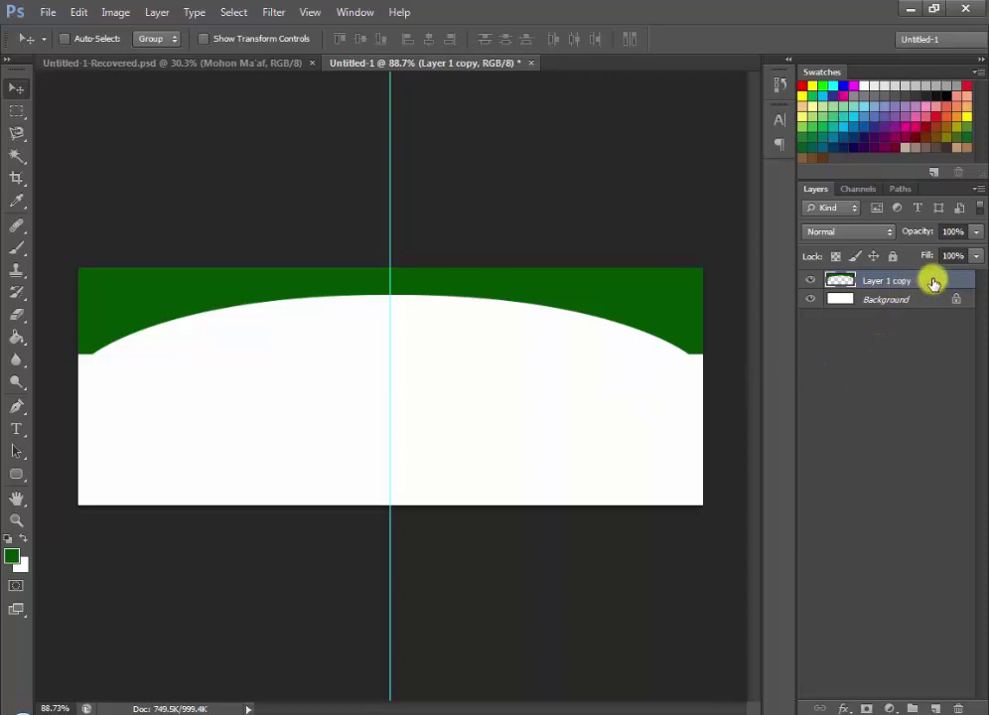
- Rename the merged green arch layer to Layer 1
right_click(933, 283)
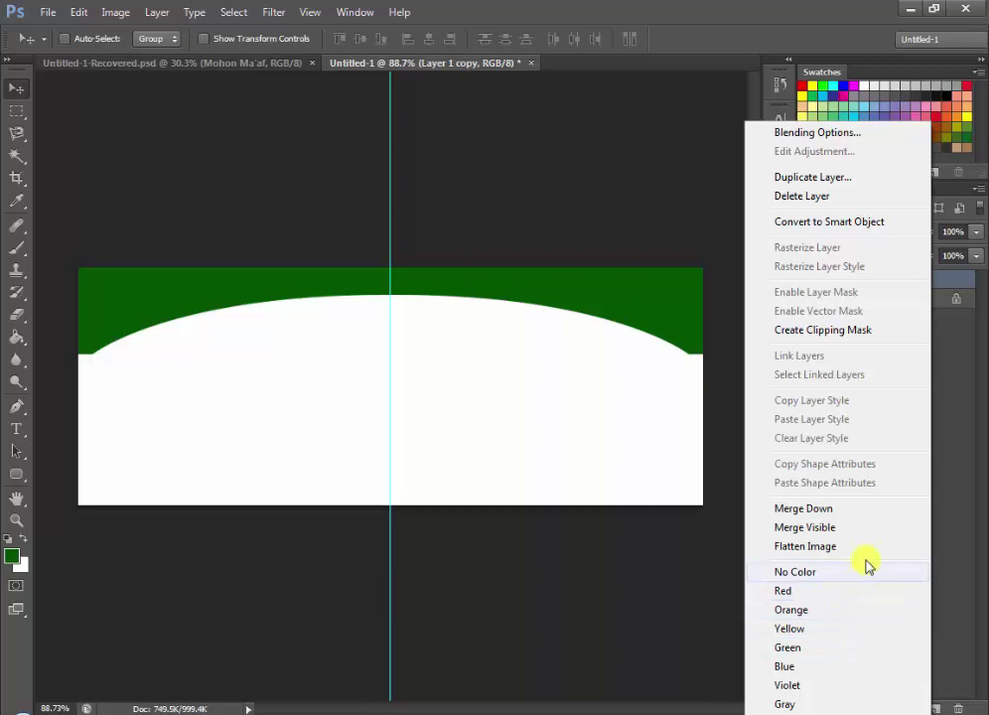
click(951, 444)
double_click(894, 281)
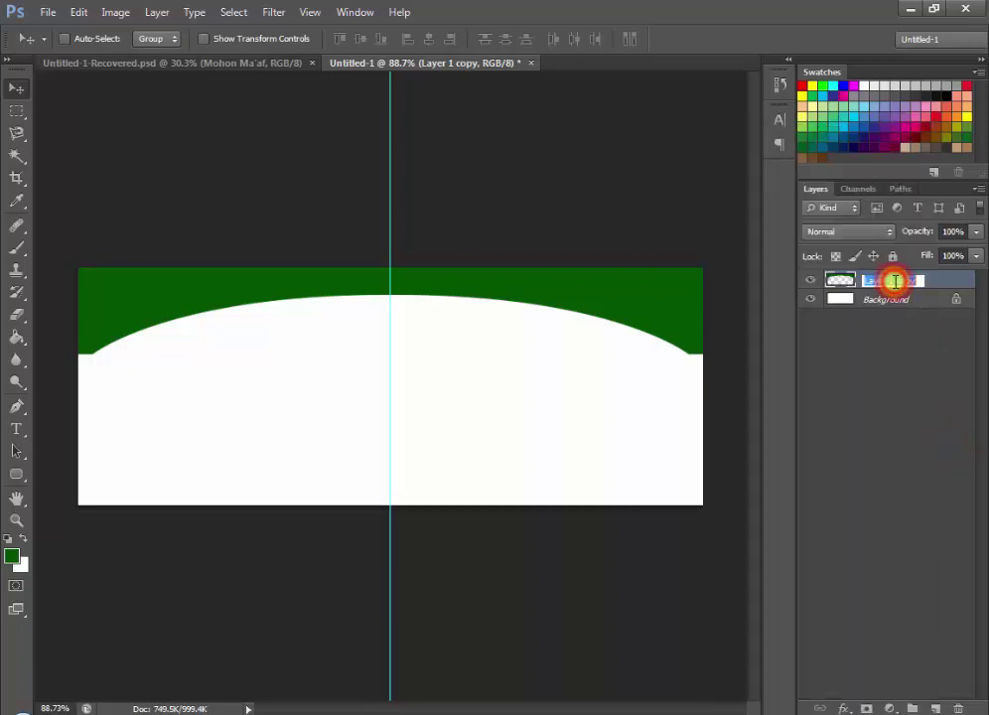
click(921, 279)
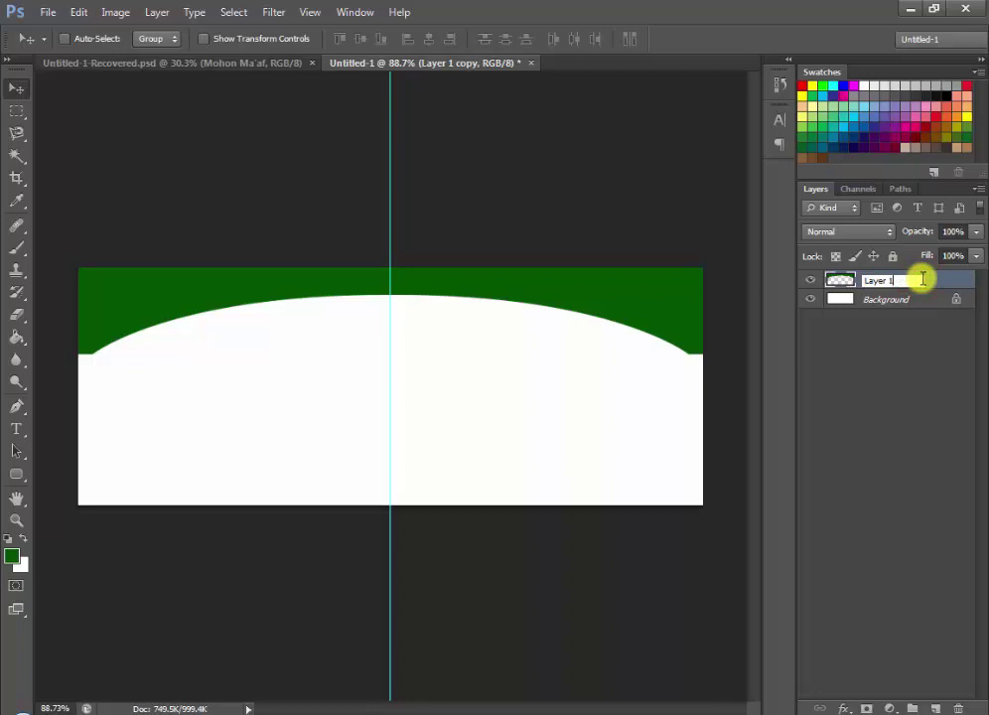
right_click(923, 279)
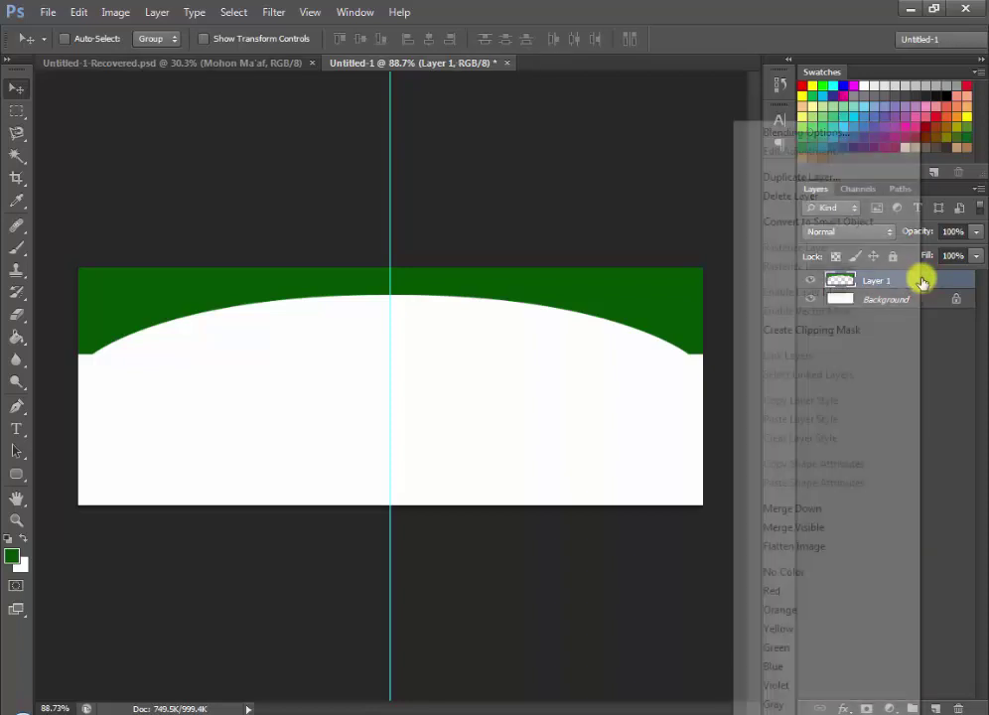
- Duplicate Layer 1 and fill the copy's band with yellow using the Paint Bucket
click(870, 180)
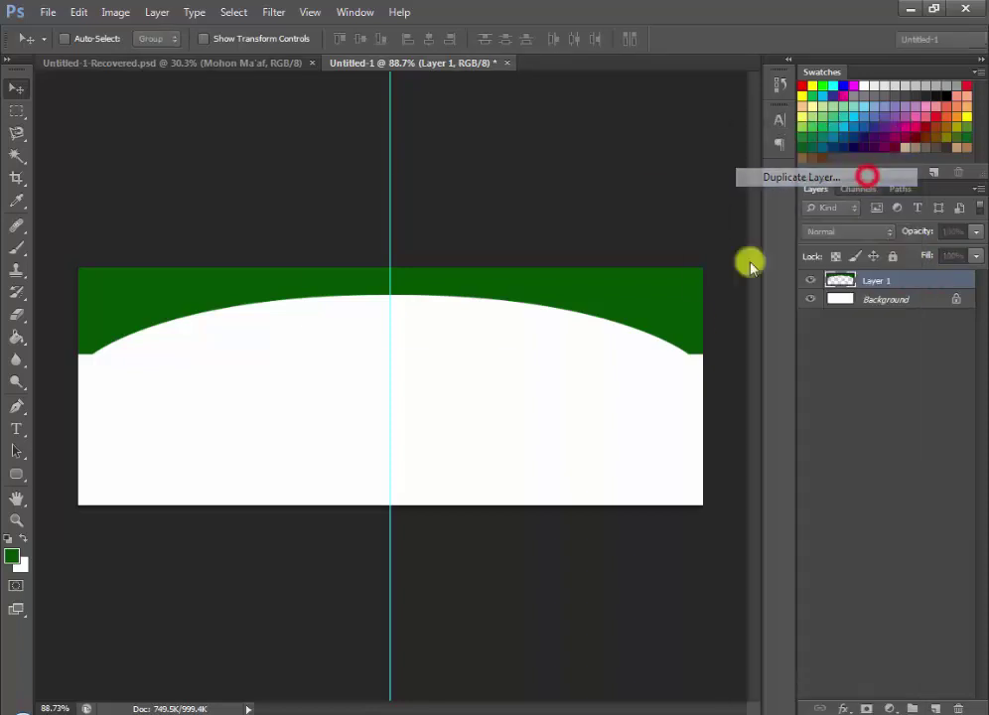
click(625, 222)
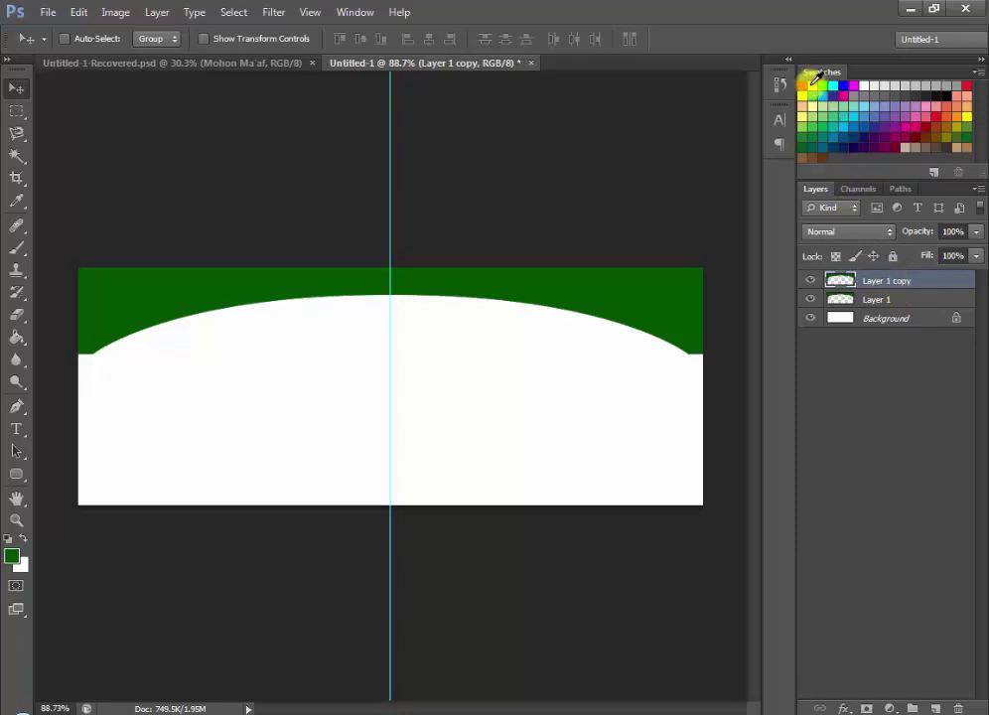
click(814, 83)
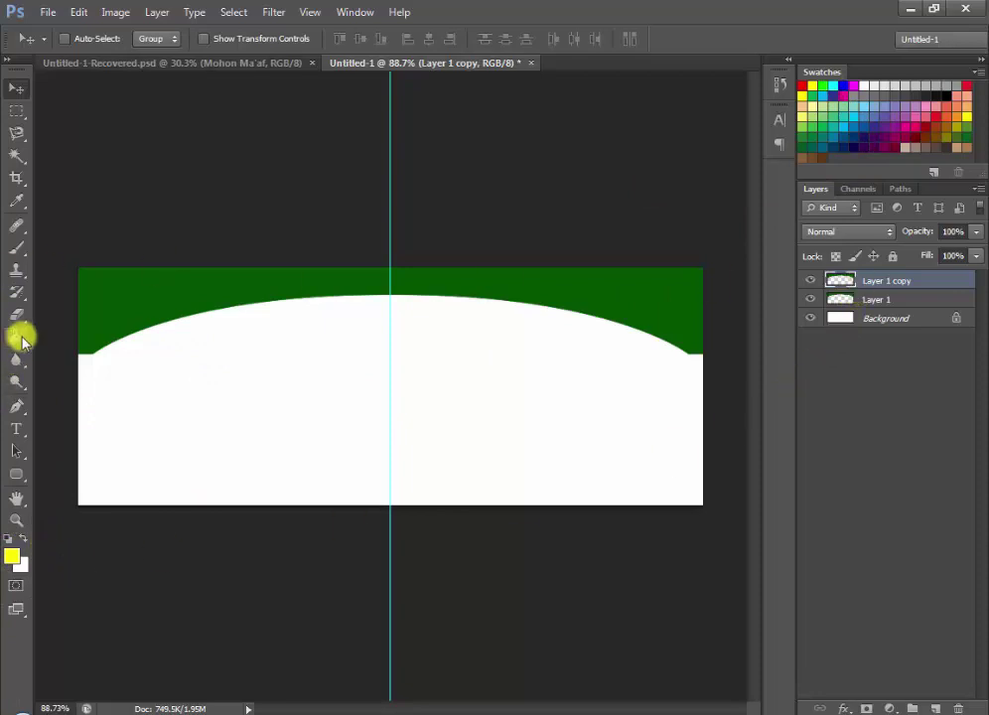
right_click(12, 340)
click(54, 349)
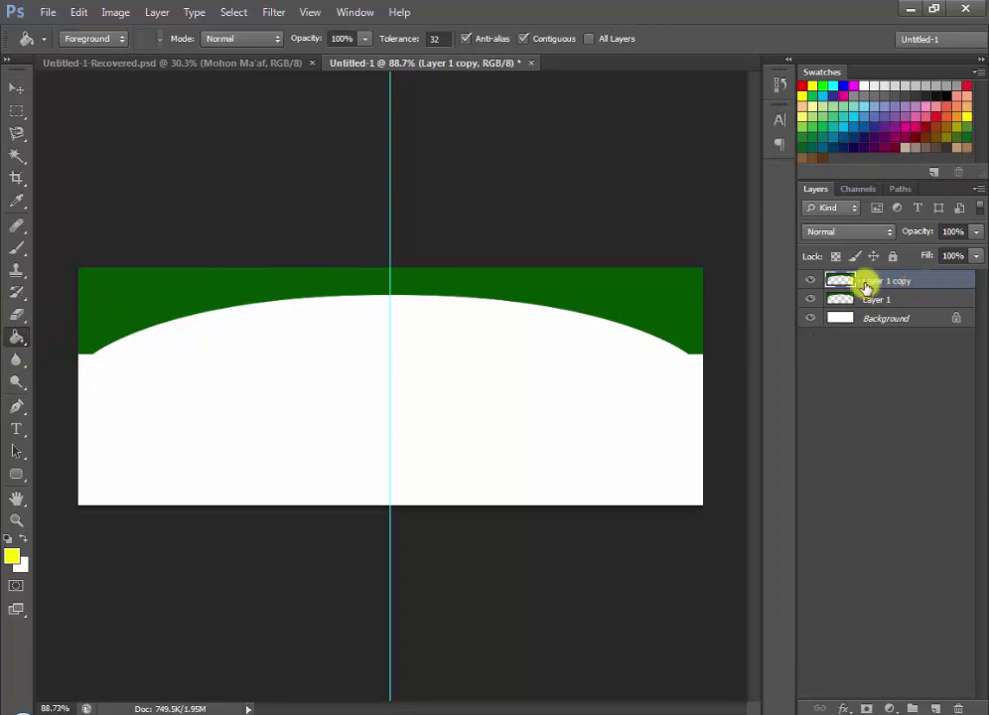
click(592, 296)
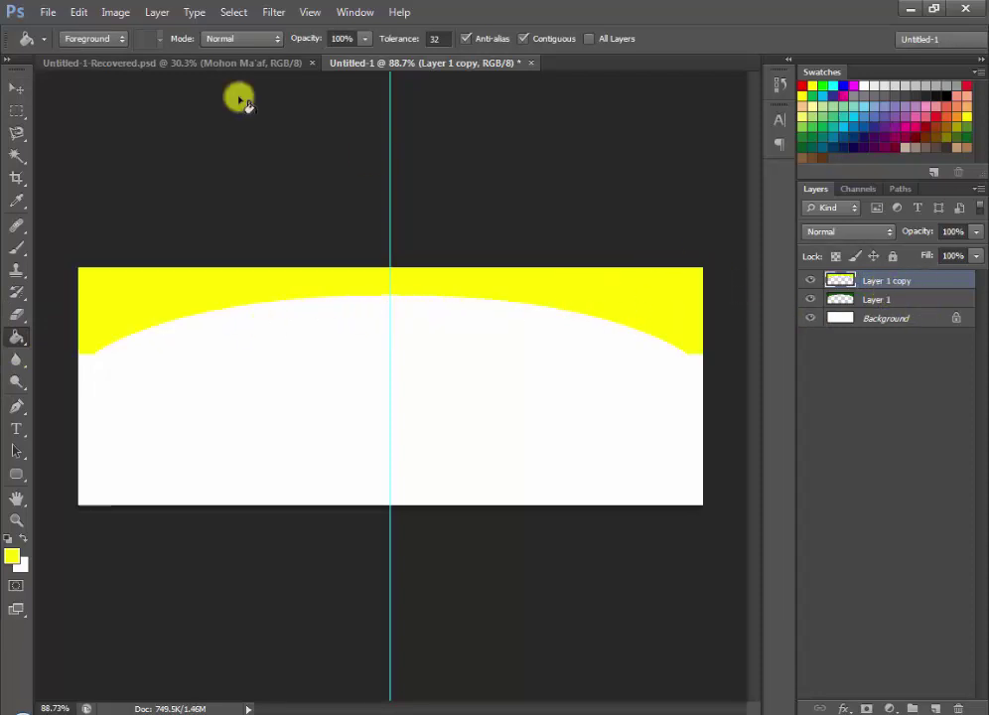
- Stack Layer 1 above the yellow copy and nudge the copy down to show a yellow stripe
click(15, 88)
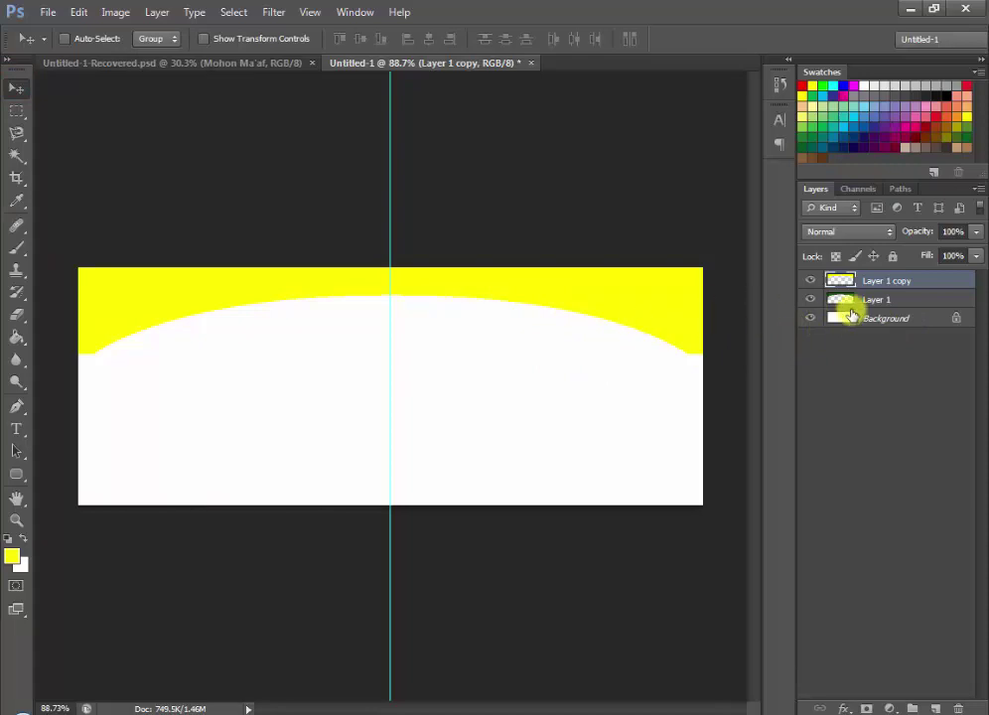
click(904, 303)
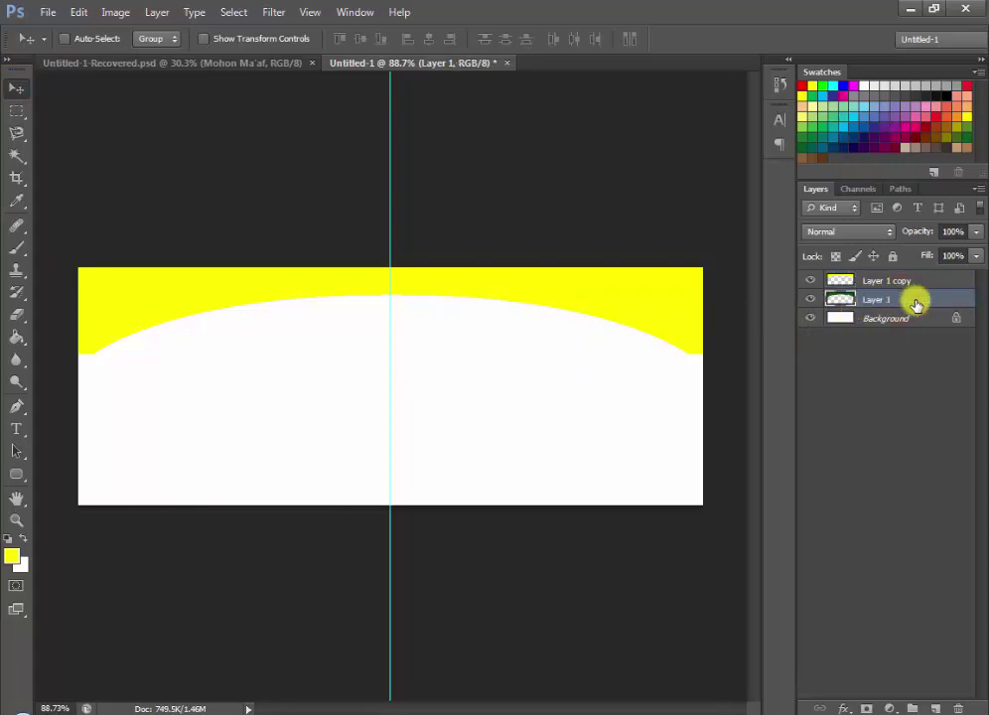
drag(901, 300, 901, 271)
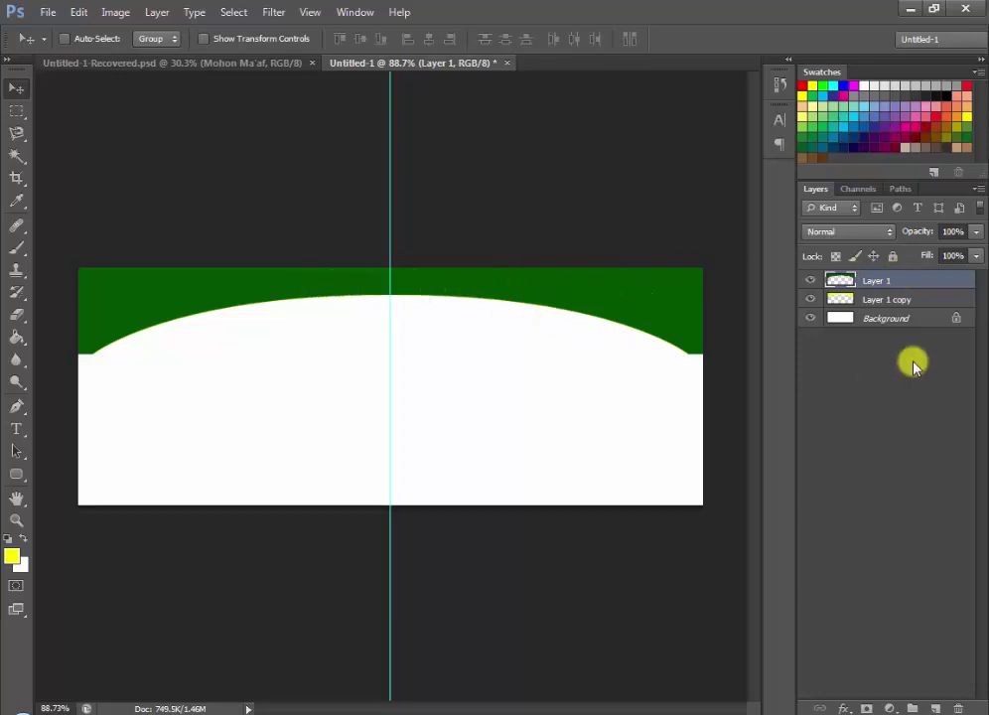
click(910, 304)
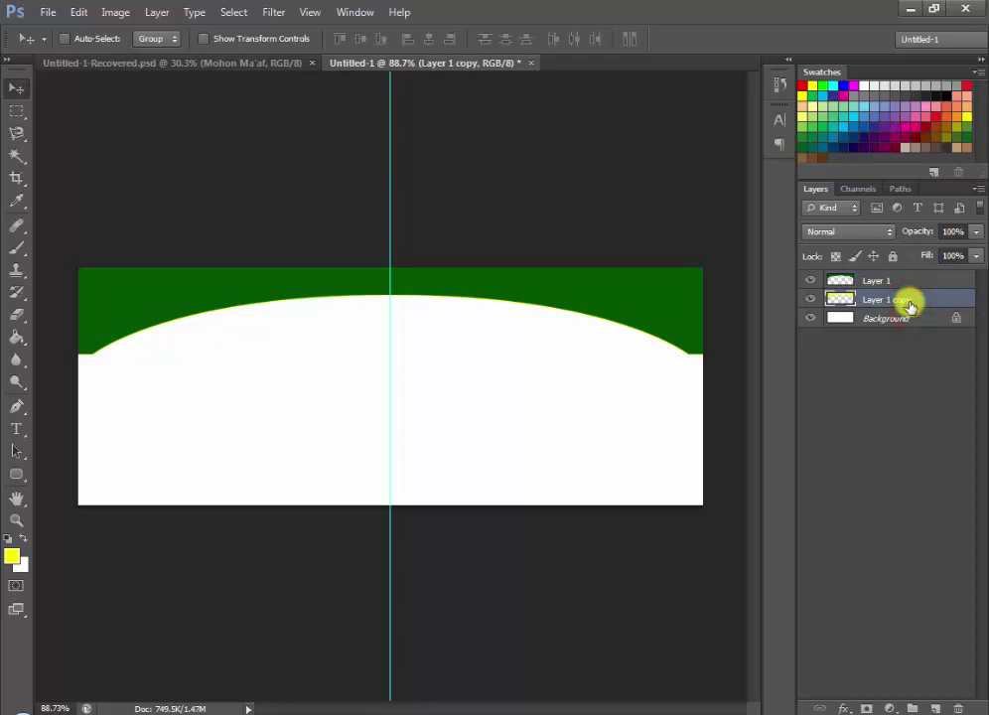
key(Down)
key(Down)
key(Down)
key(Down)
key(Down)
key(Down)
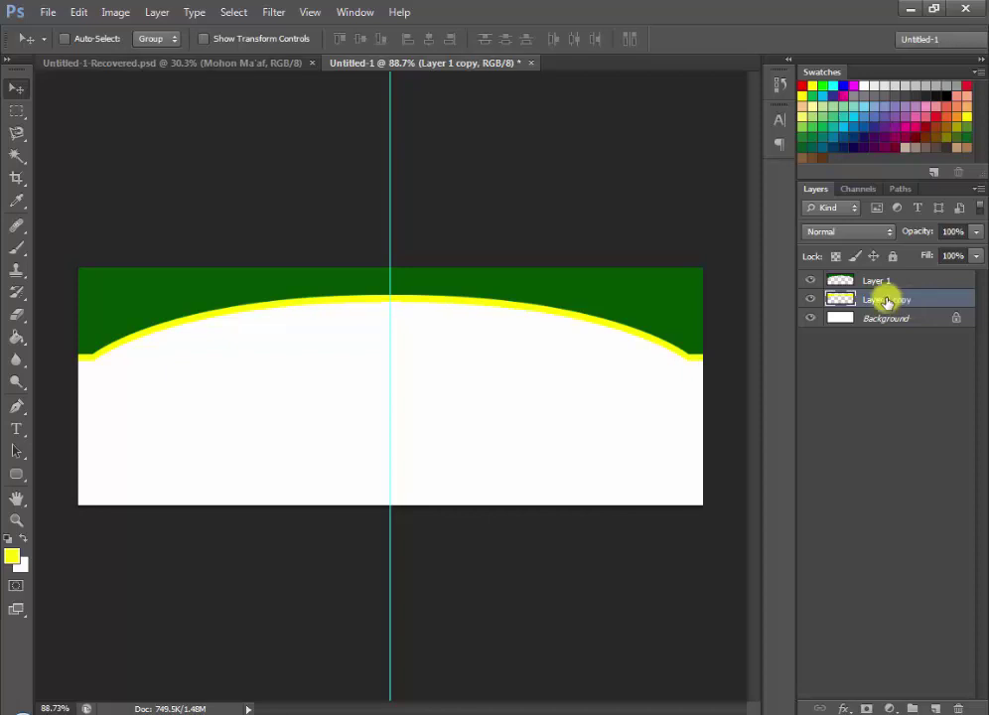
right_click(944, 303)
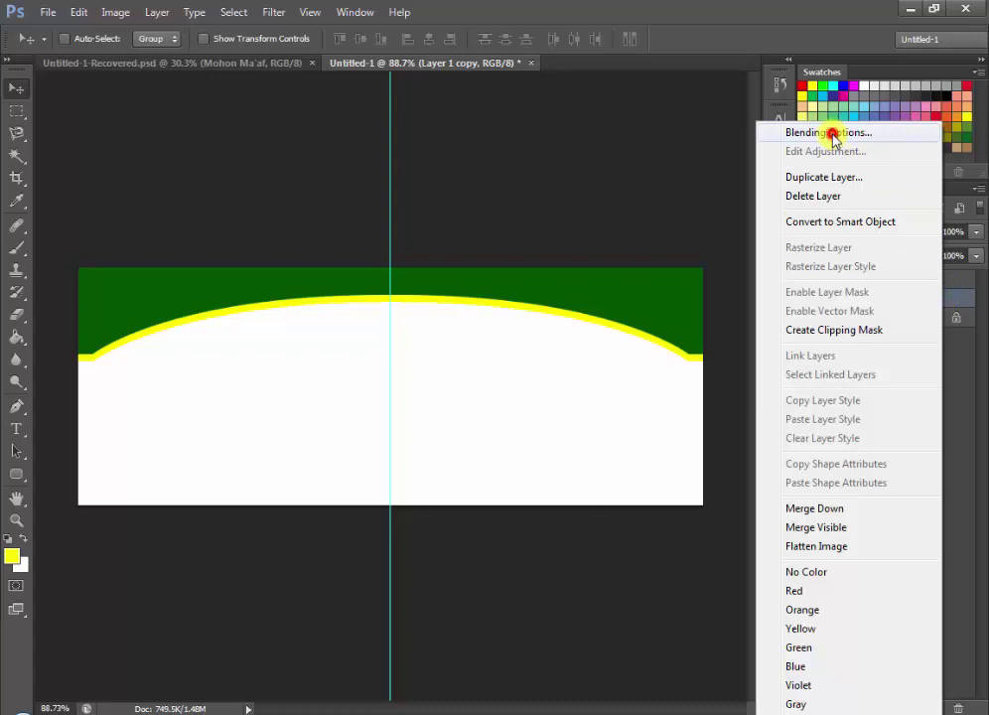
- Add a Gradient Overlay to Layer 1 copy in the Layer Style dialog
click(831, 133)
drag(434, 322, 876, 260)
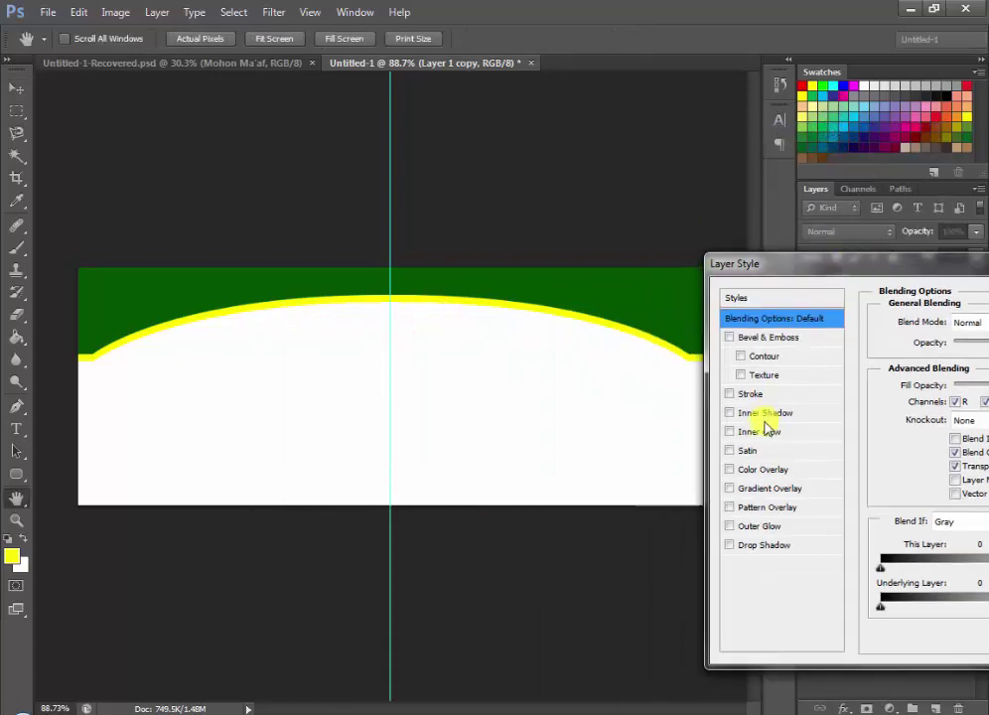
click(788, 488)
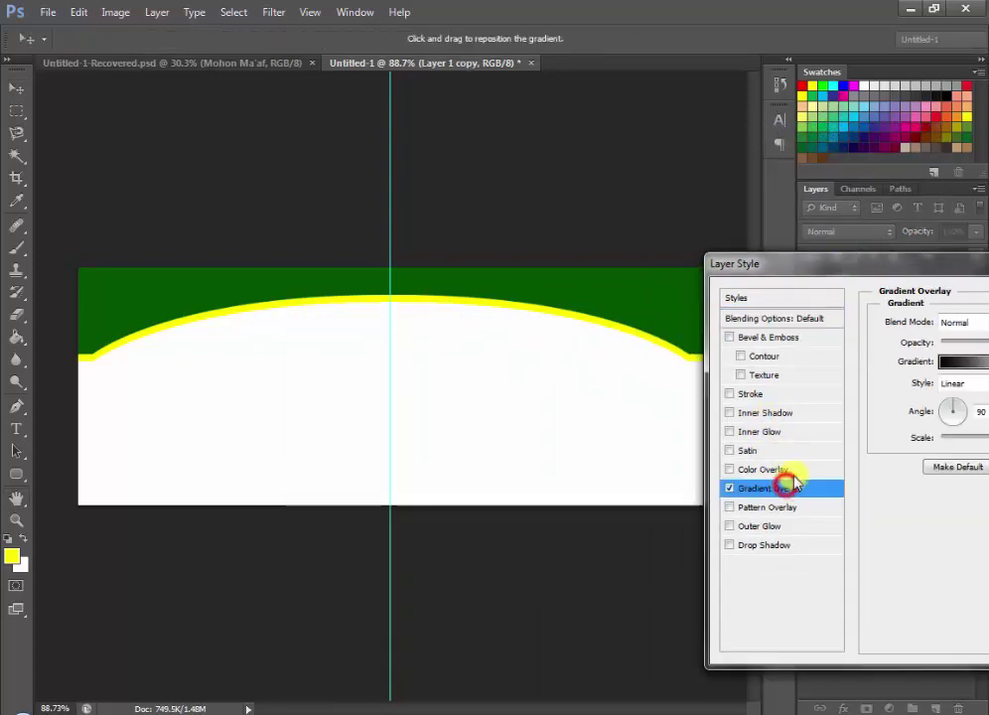
drag(839, 266, 736, 260)
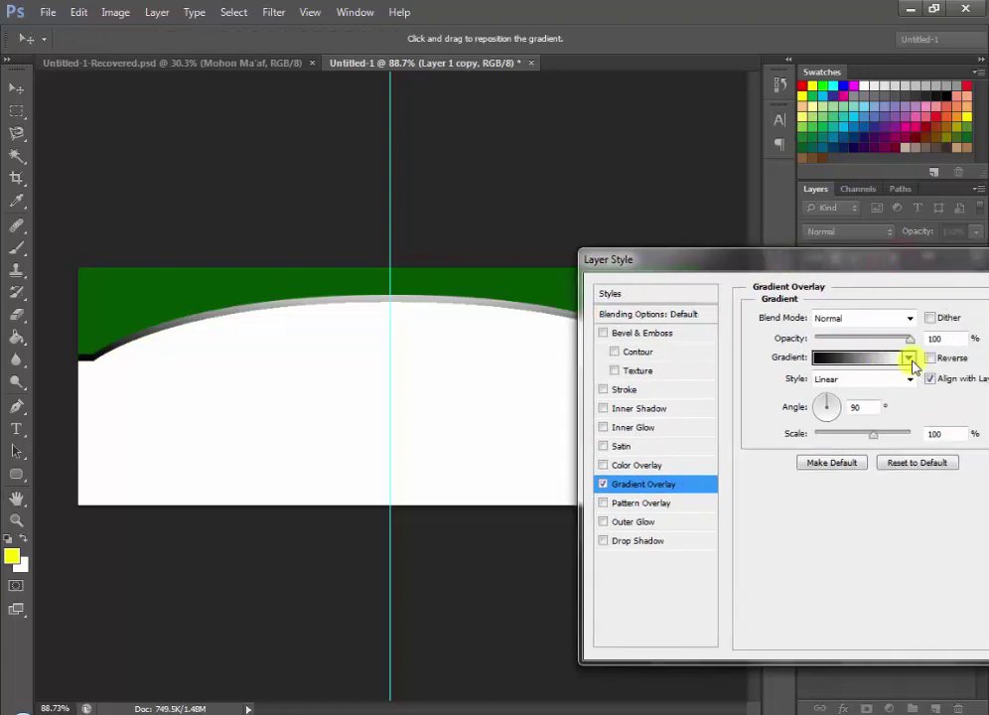
click(909, 357)
click(803, 286)
mouse_move(820, 261)
mouse_down()
mouse_move(683, 138)
mouse_move(657, 83)
mouse_up()
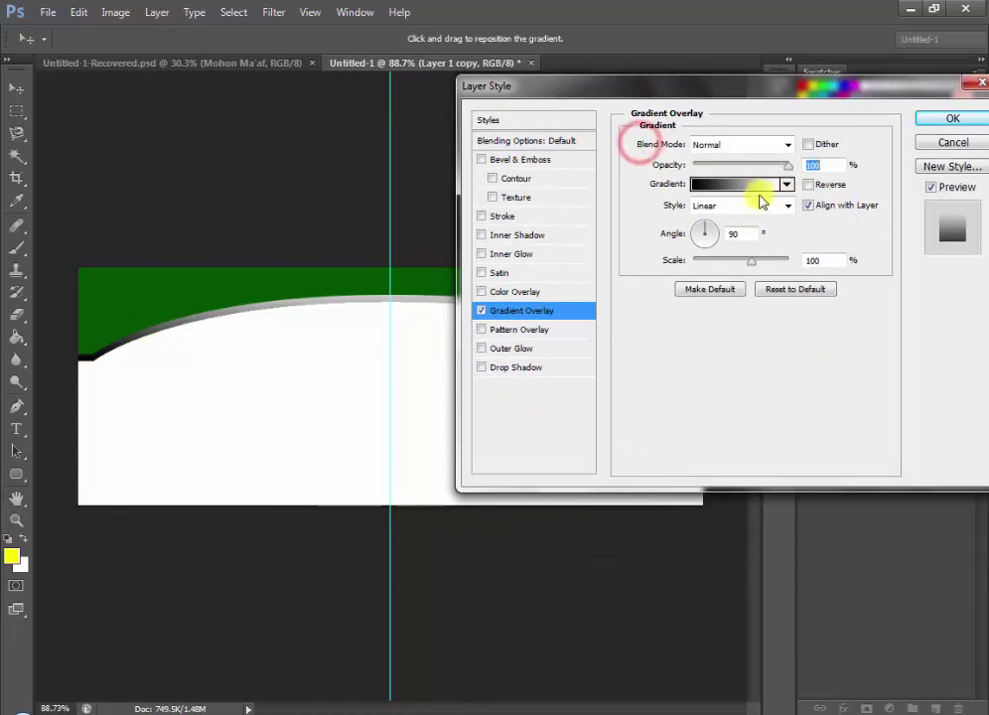
click(786, 184)
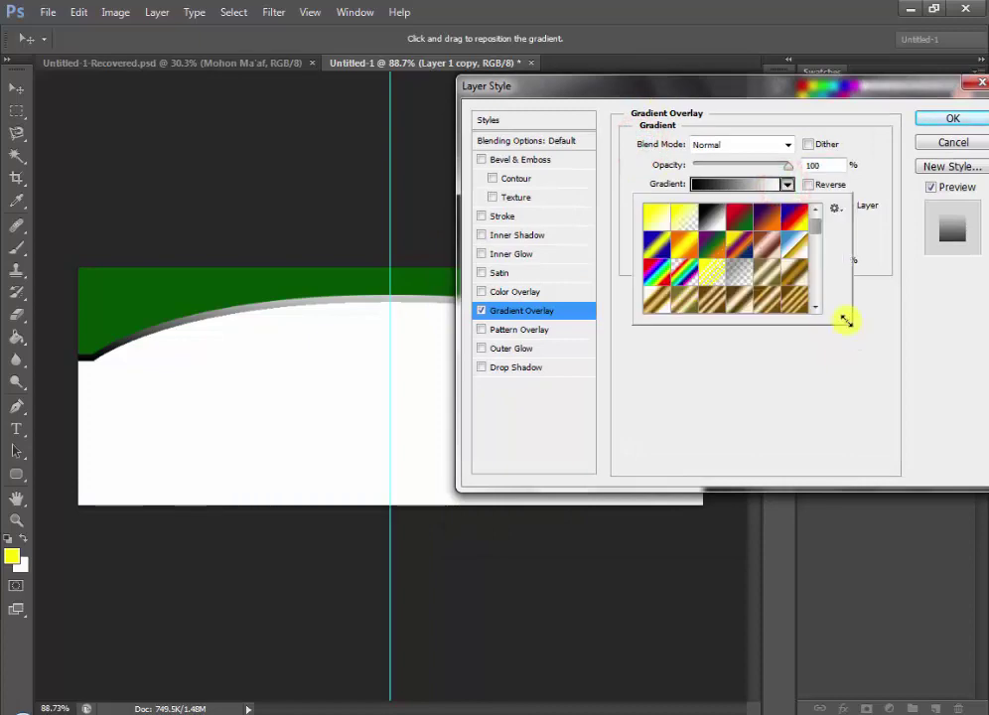
mouse_move(844, 320)
mouse_down()
mouse_move(979, 392)
mouse_move(983, 447)
mouse_up()
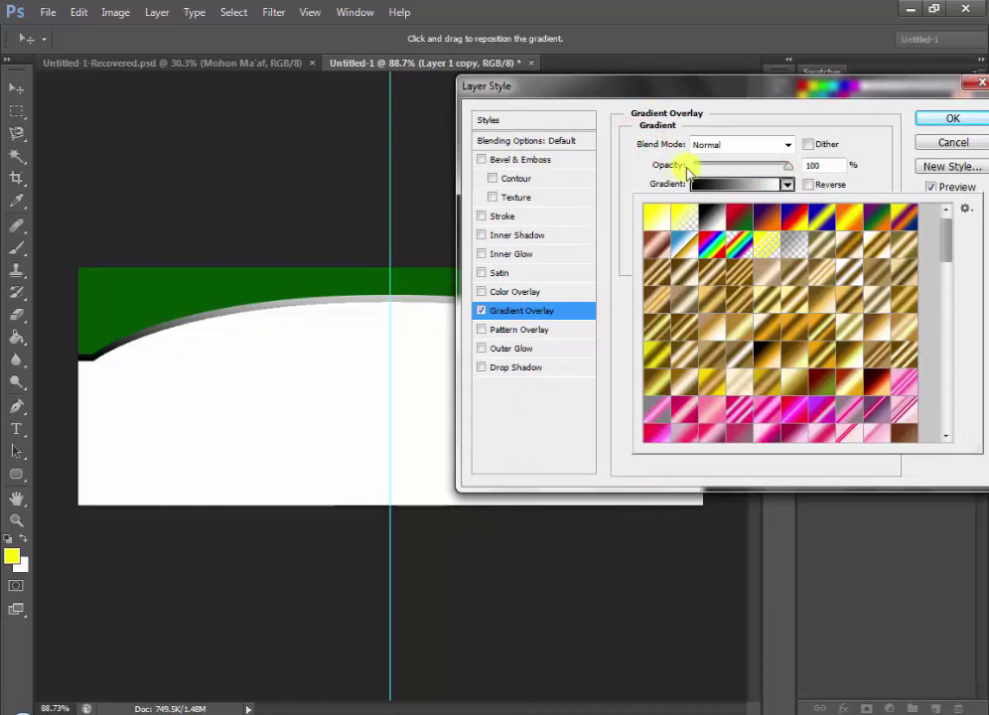
drag(705, 85, 363, 145)
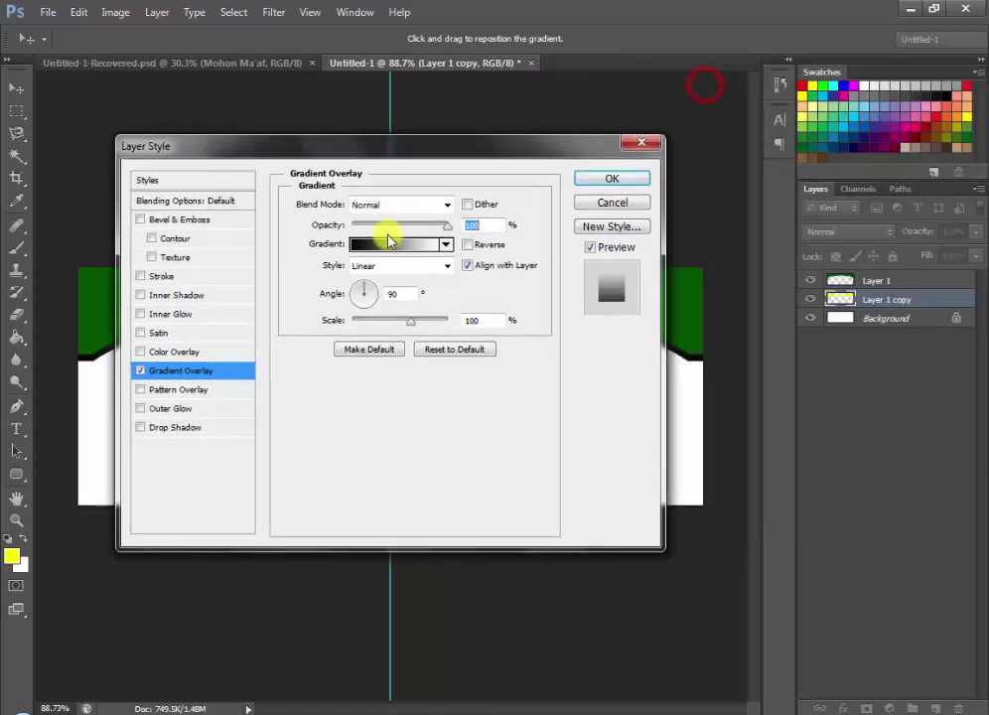
- Apply a yellow gold gradient preset to the curved band
click(447, 245)
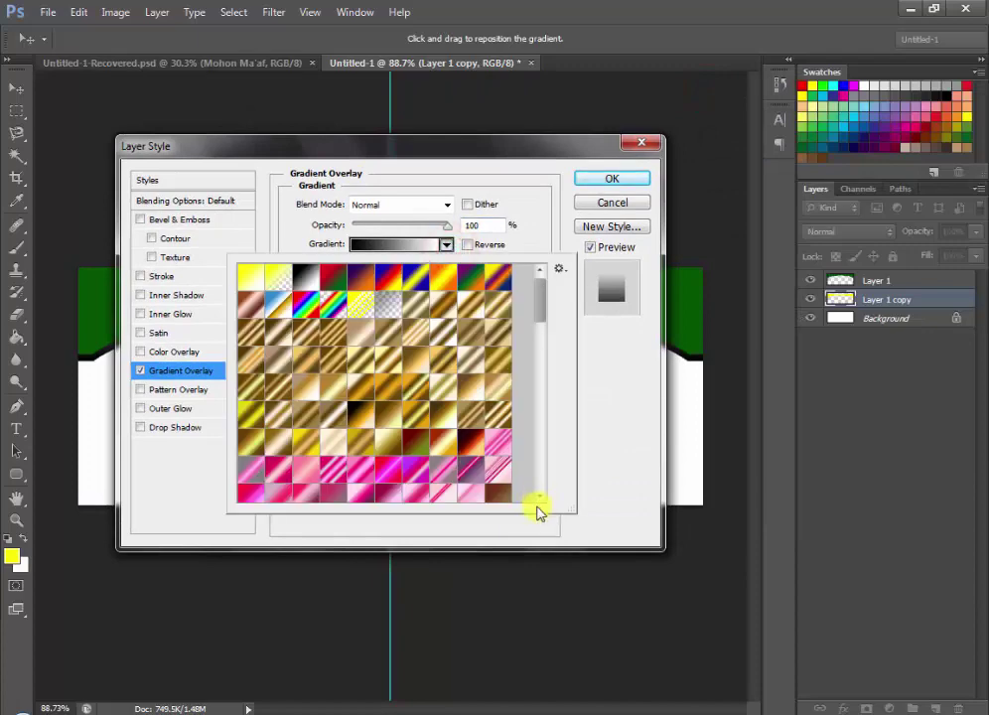
drag(571, 511, 671, 469)
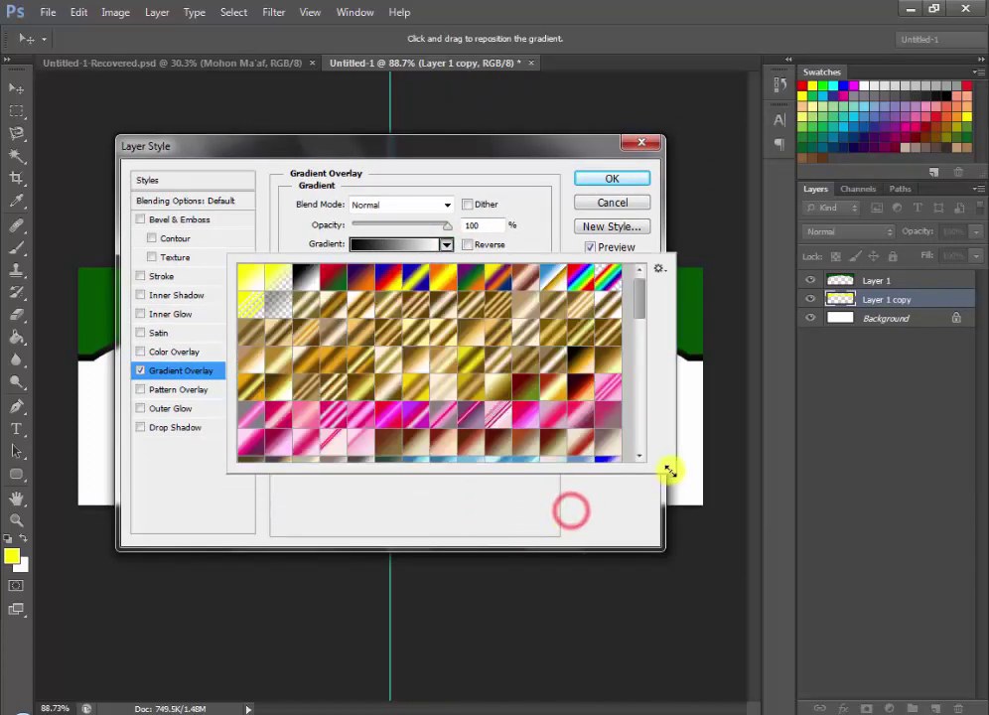
mouse_move(645, 313)
mouse_down()
mouse_move(641, 454)
mouse_move(654, 370)
mouse_up()
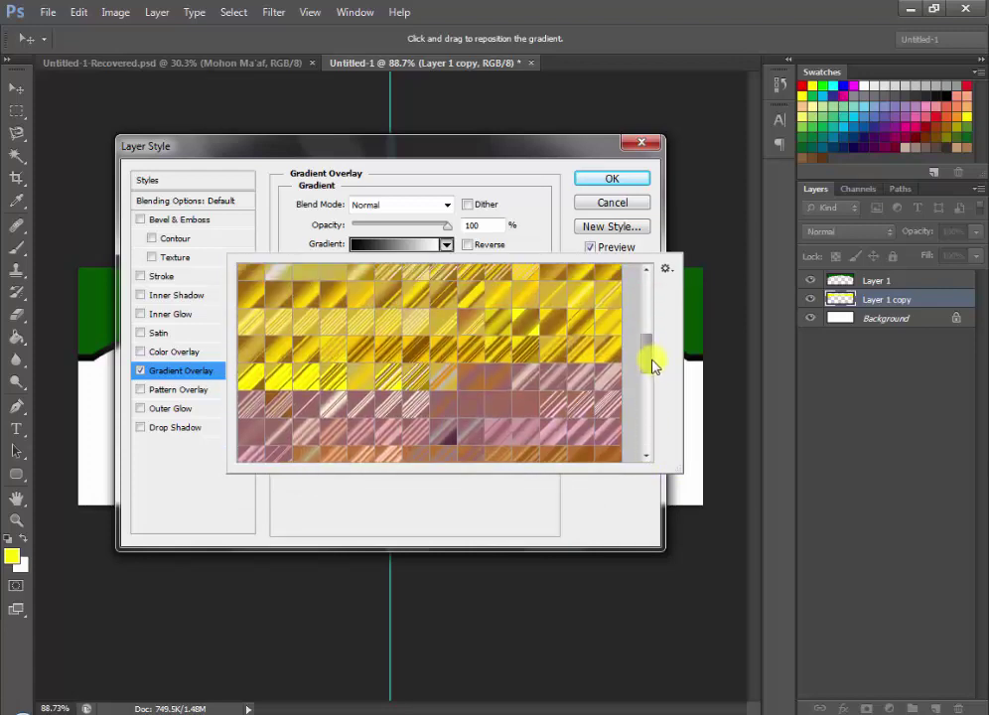
key(Escape)
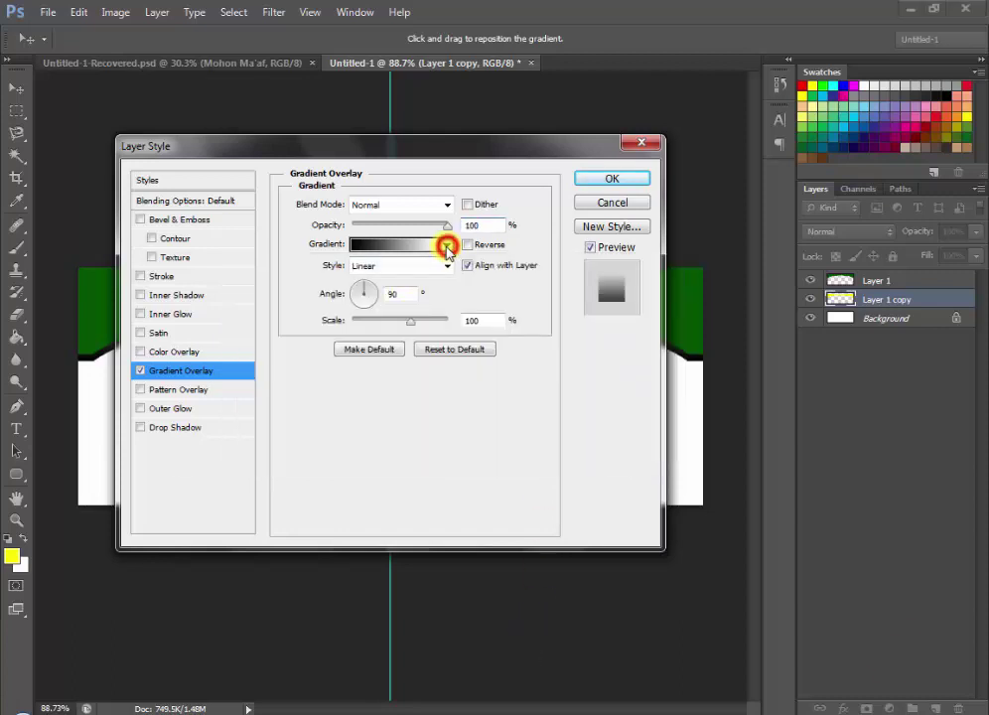
click(447, 246)
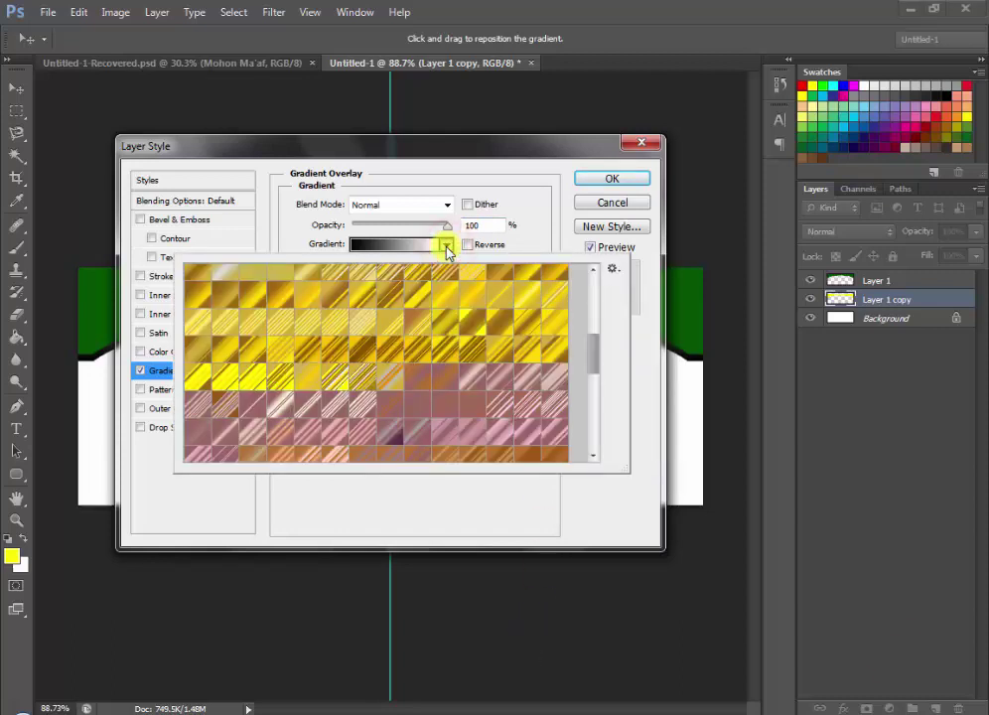
click(444, 354)
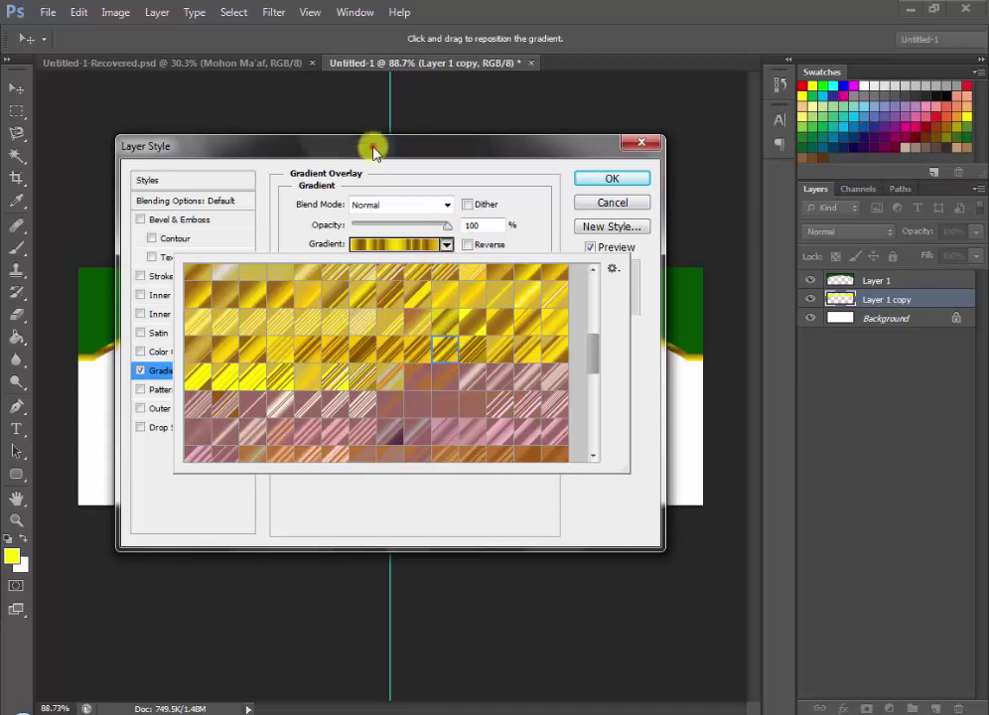
mouse_move(372, 146)
mouse_down()
mouse_move(770, 339)
mouse_move(543, 402)
mouse_up()
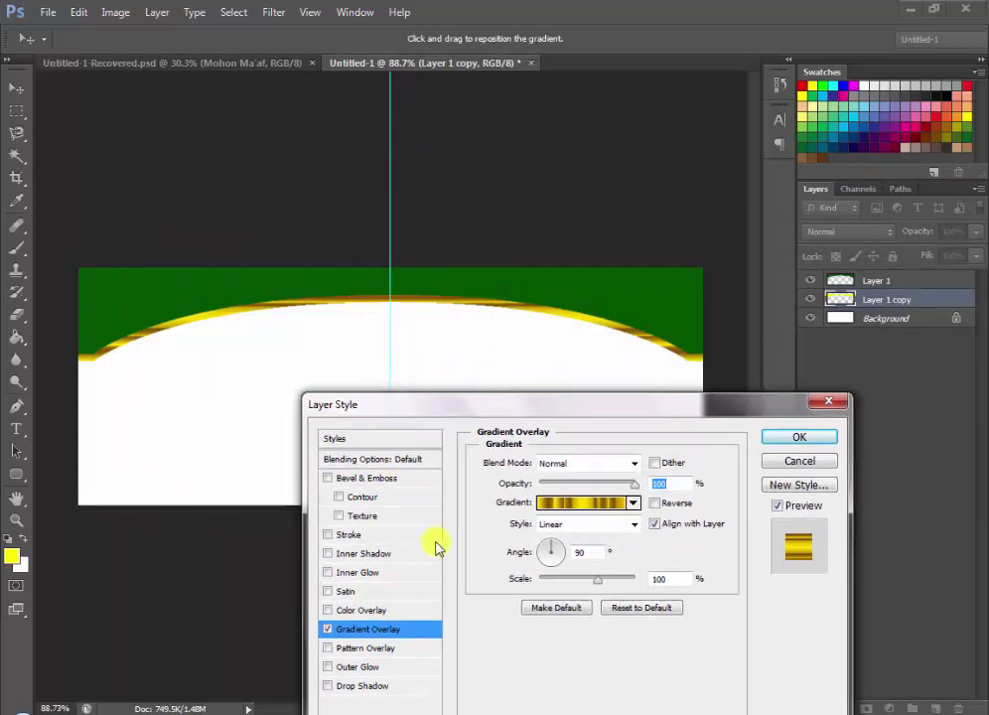
- Rotate the gradient to about 86°, switch to a striped yellow preset, and confirm
click(590, 554)
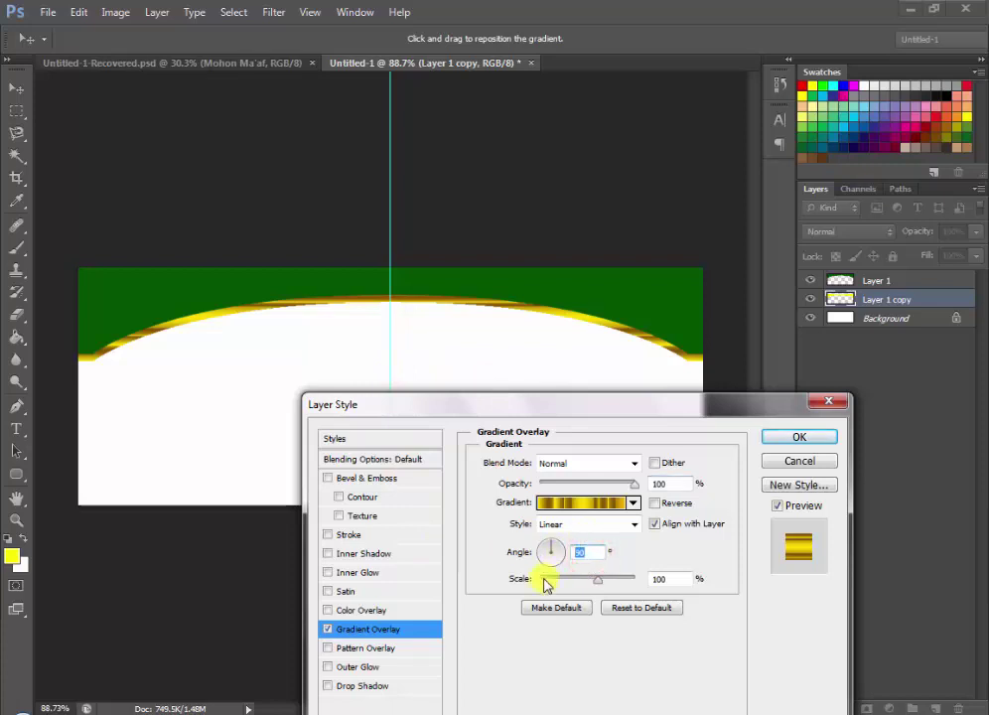
text(45)
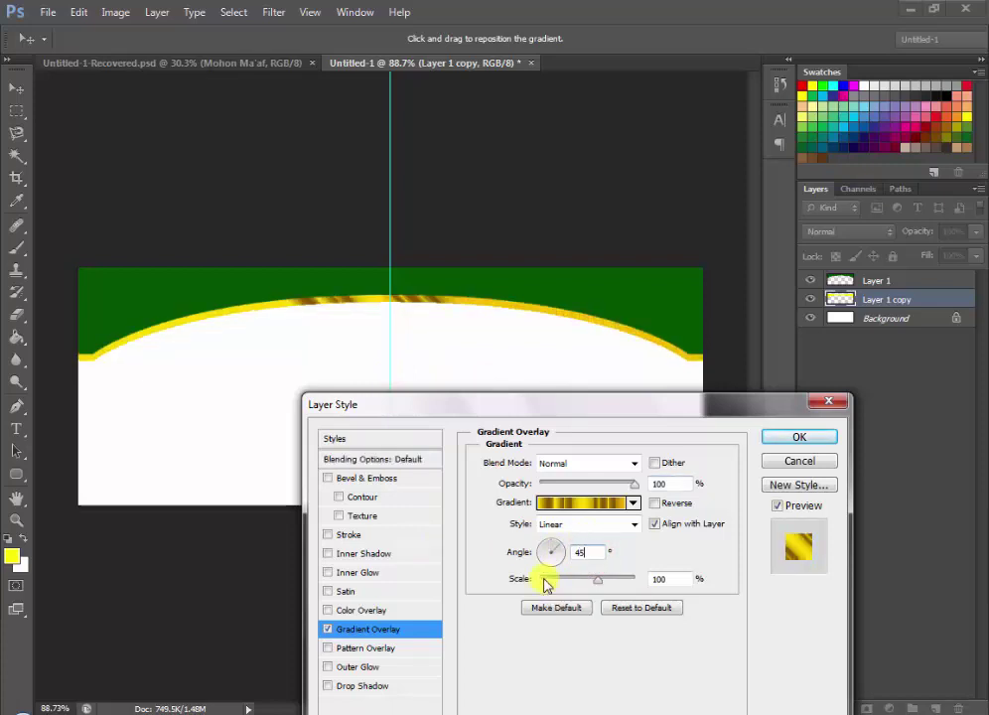
click(657, 579)
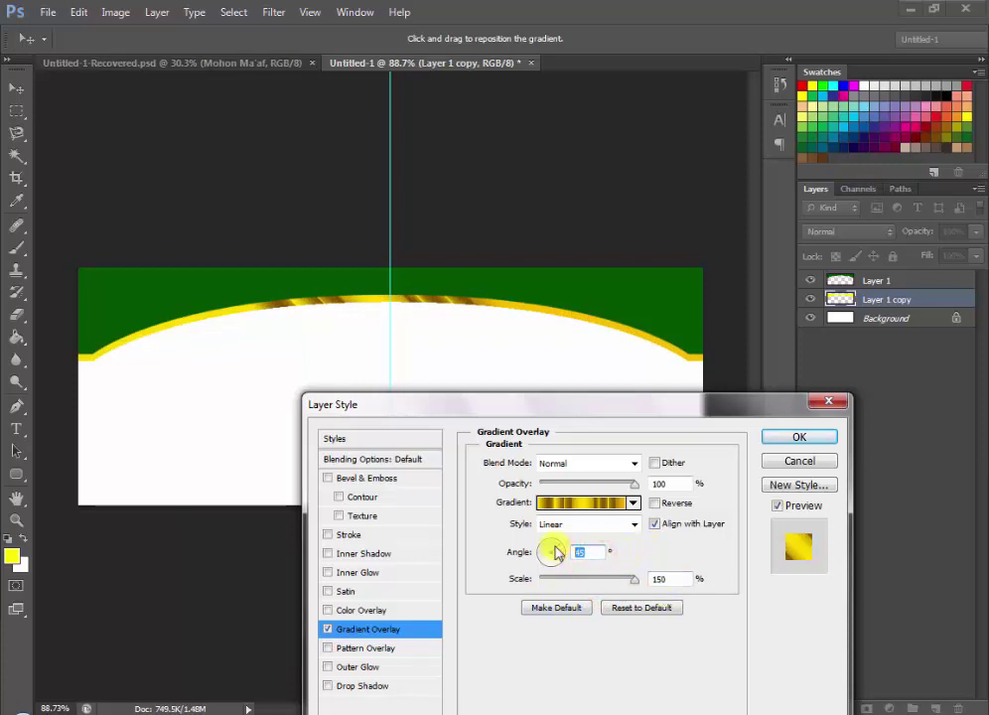
text(50)
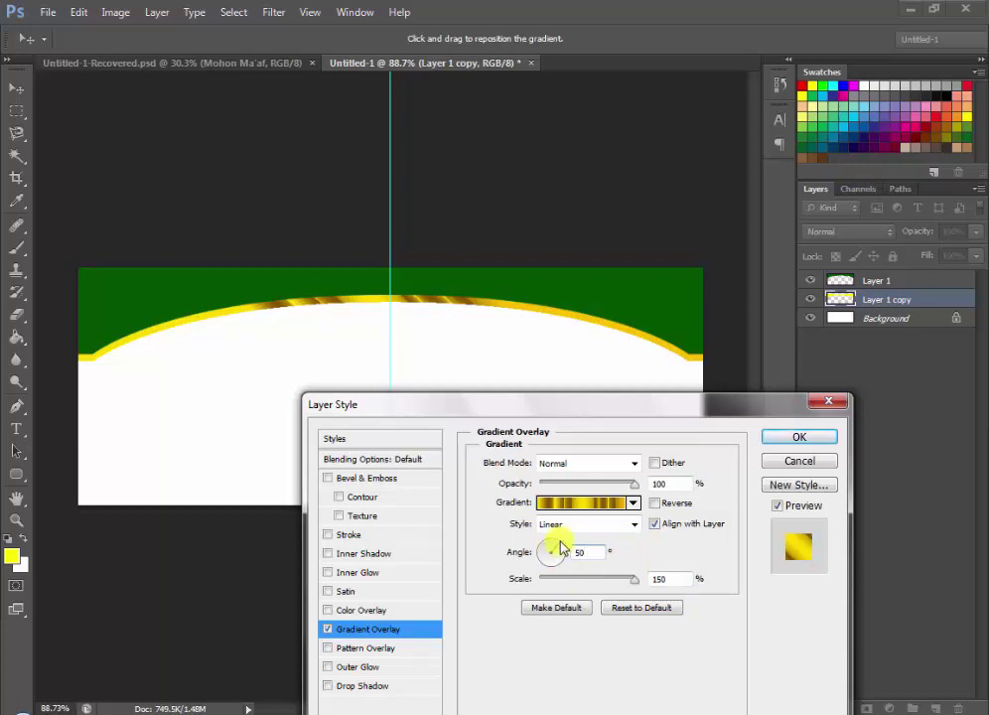
click(553, 549)
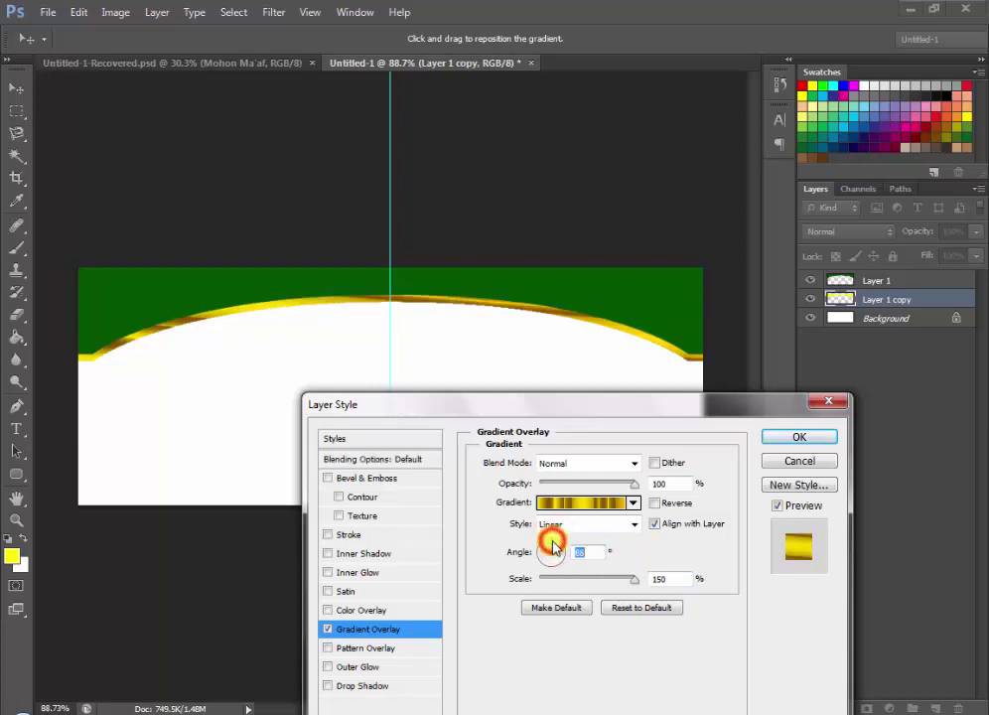
click(633, 505)
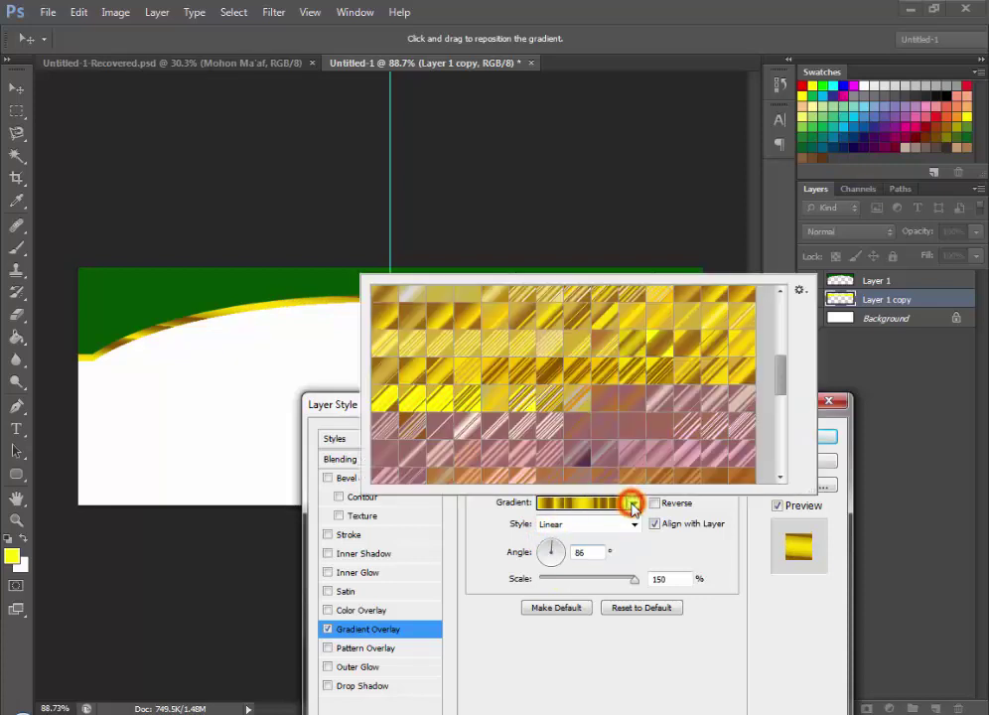
scroll(508, 430, up, 2)
click(508, 430)
click(464, 435)
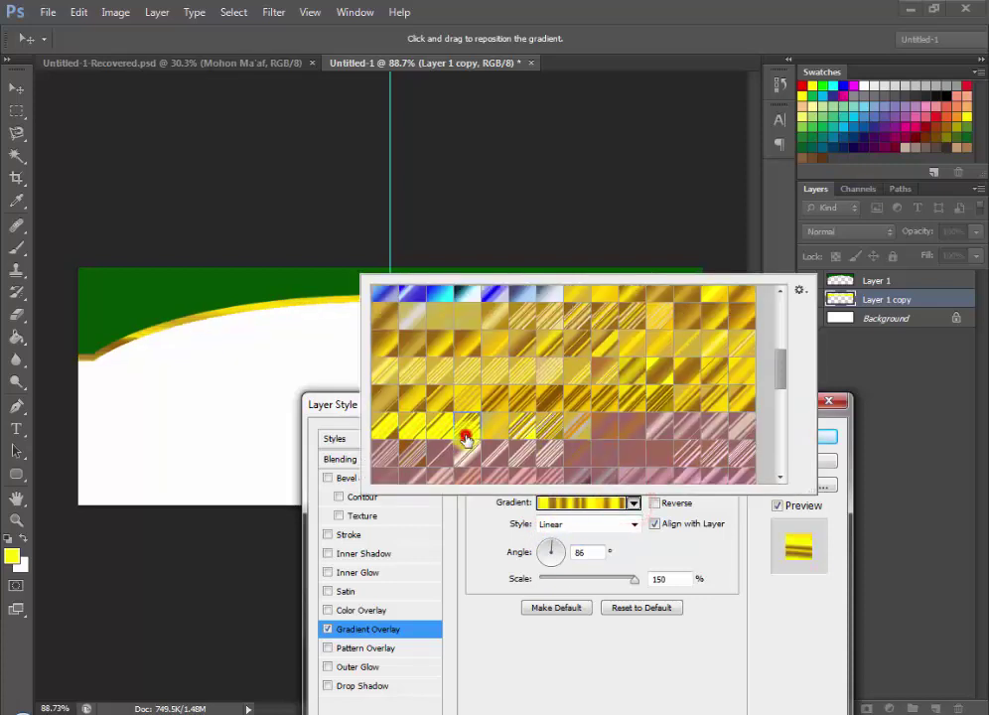
click(333, 407)
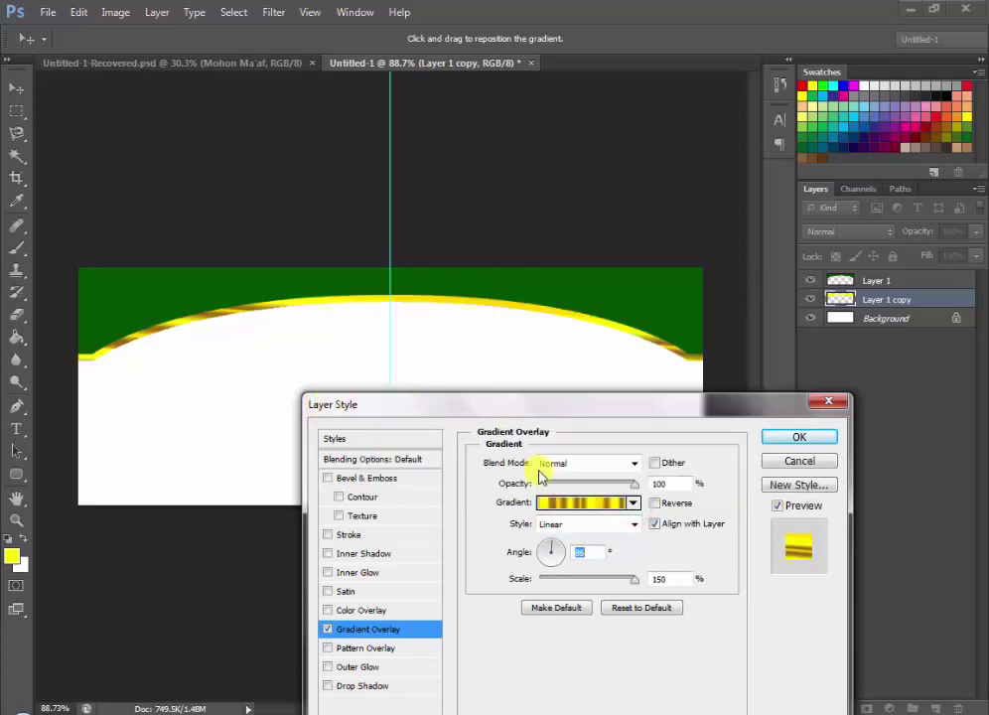
click(795, 438)
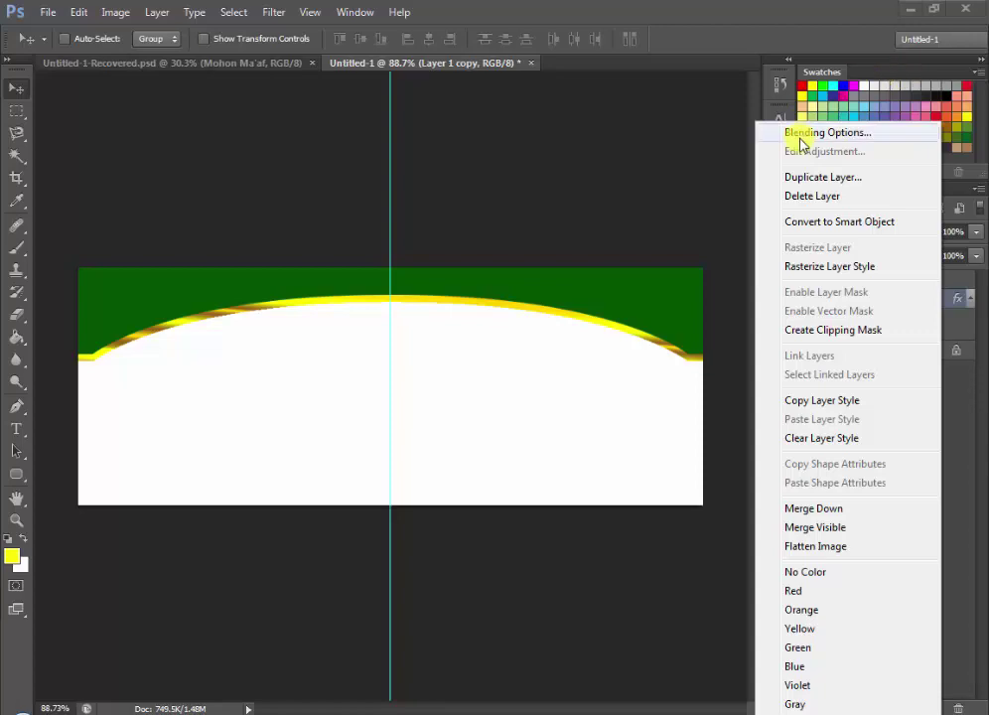
- Add a Drop Shadow to Layer 1 copy with Normal blend mode
click(800, 143)
drag(482, 411, 742, 151)
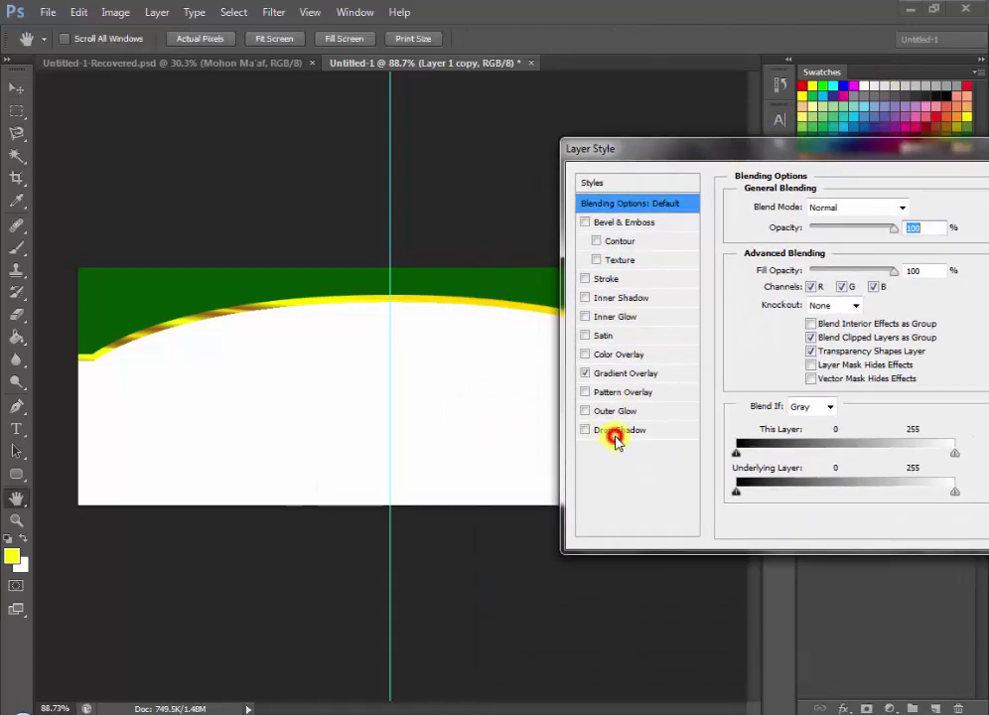
click(615, 433)
click(616, 435)
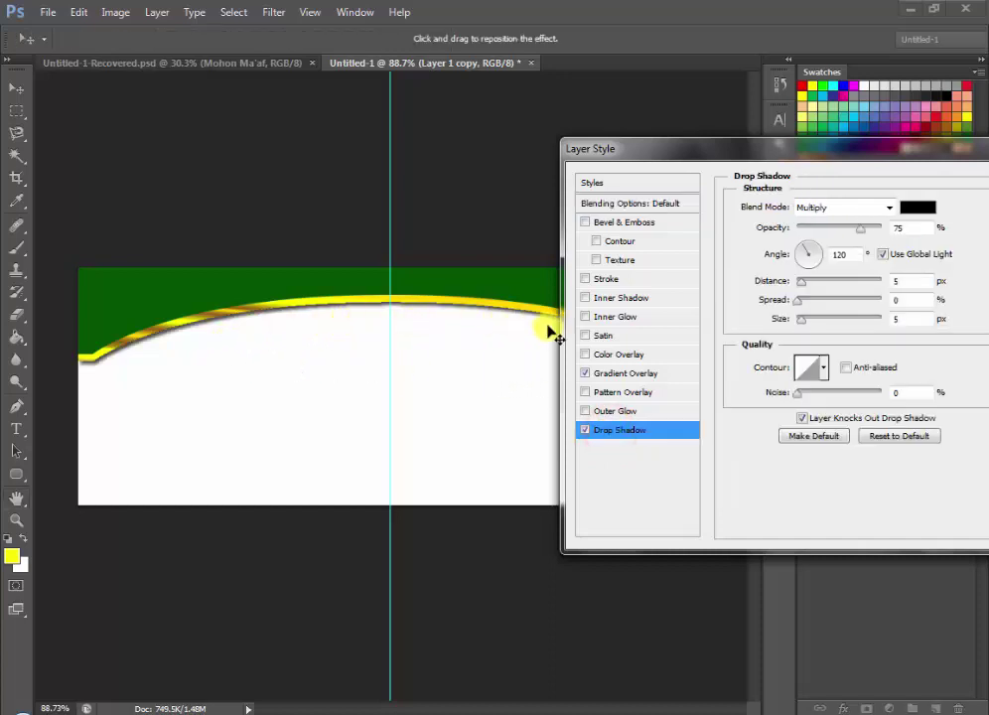
click(889, 211)
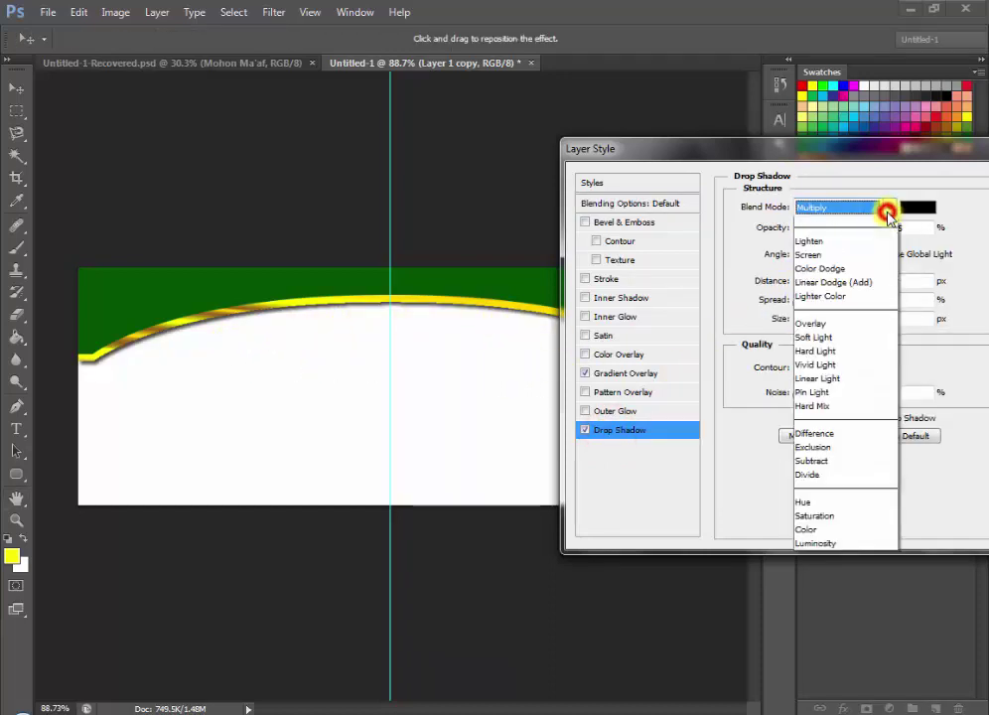
click(806, 223)
- Set the shadow to 100% opacity, distance 0, size 40 and spread 2, then confirm
drag(856, 230, 894, 235)
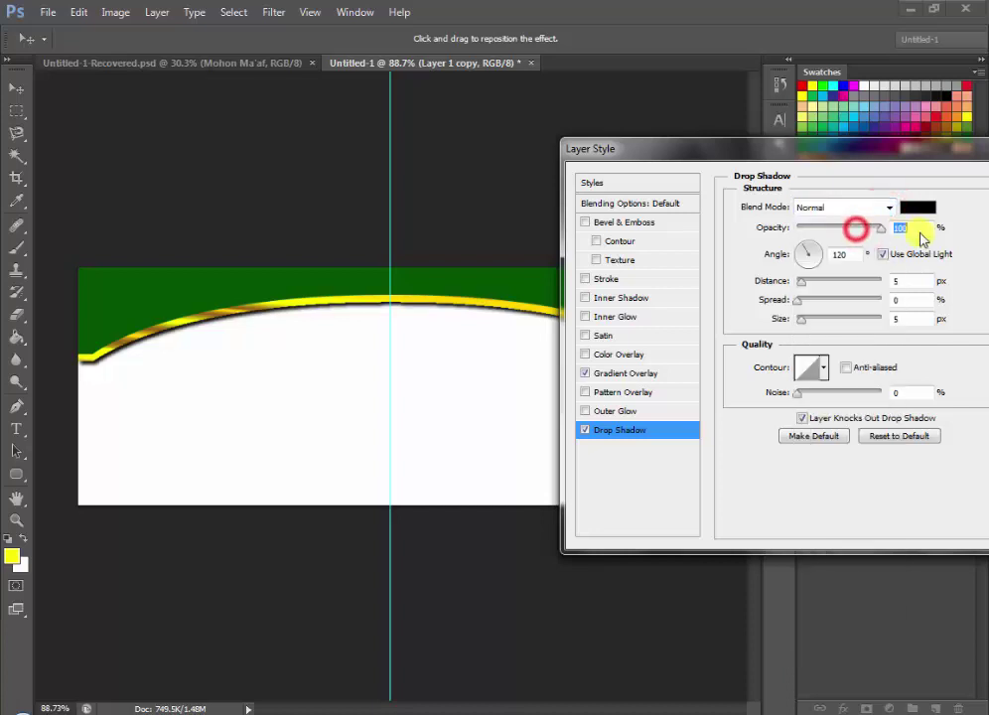
drag(806, 284, 800, 281)
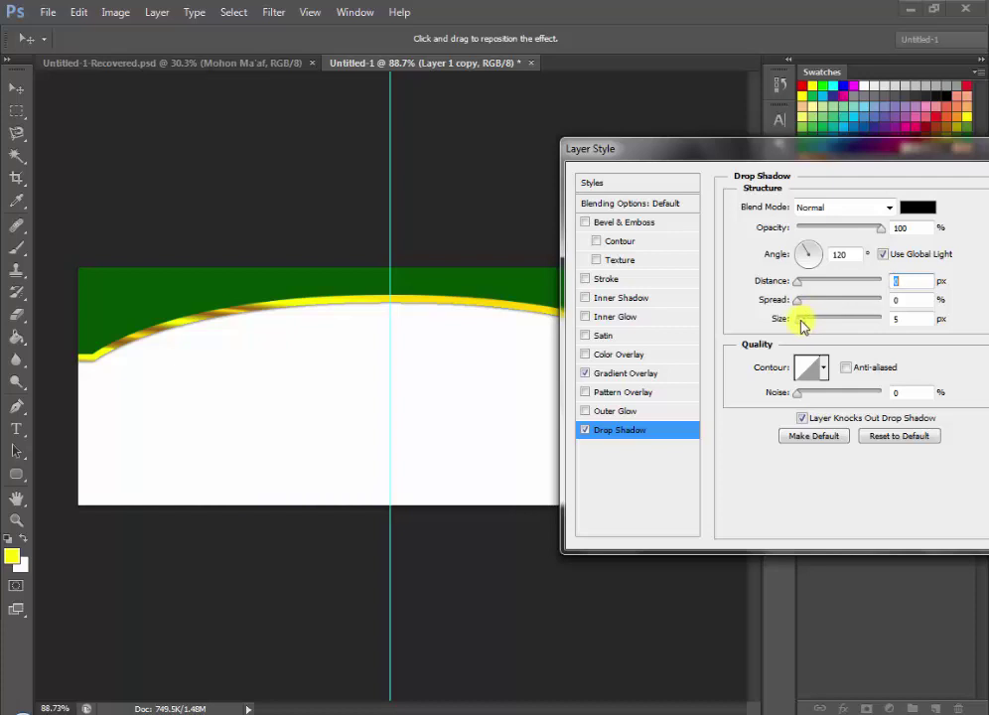
drag(804, 319, 817, 322)
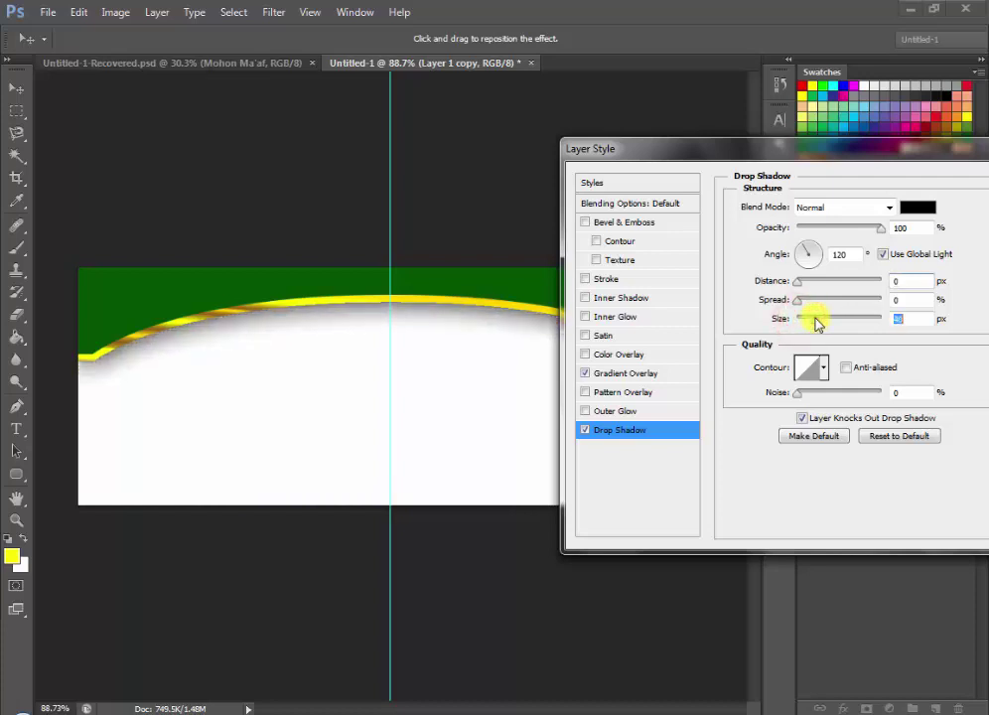
click(796, 300)
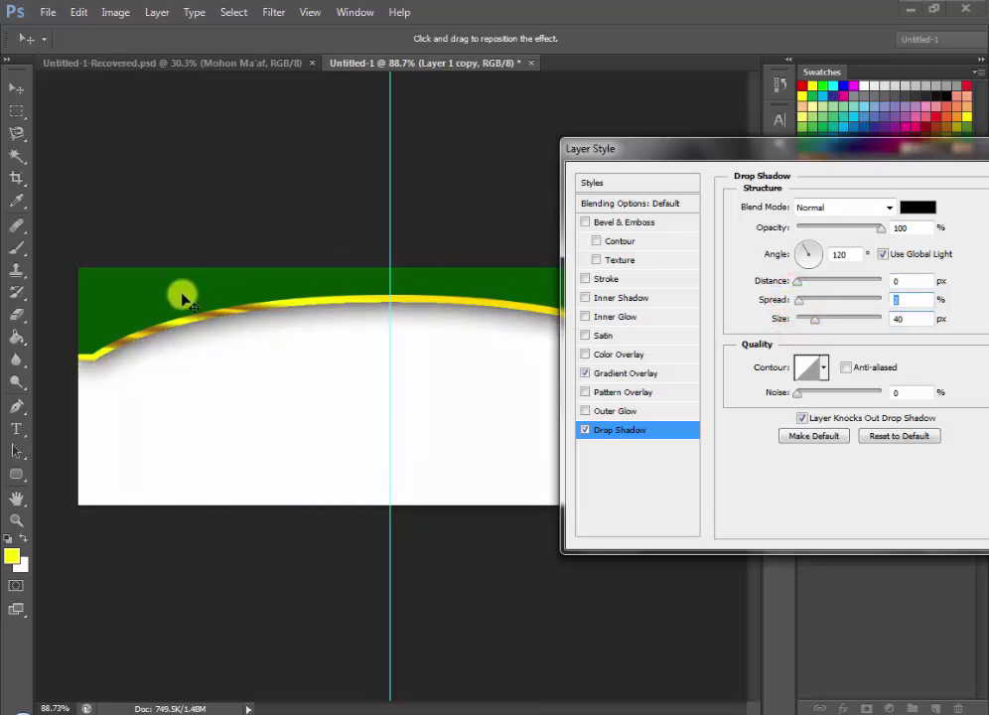
mouse_move(783, 148)
mouse_down()
mouse_move(679, 448)
mouse_move(496, 342)
mouse_up()
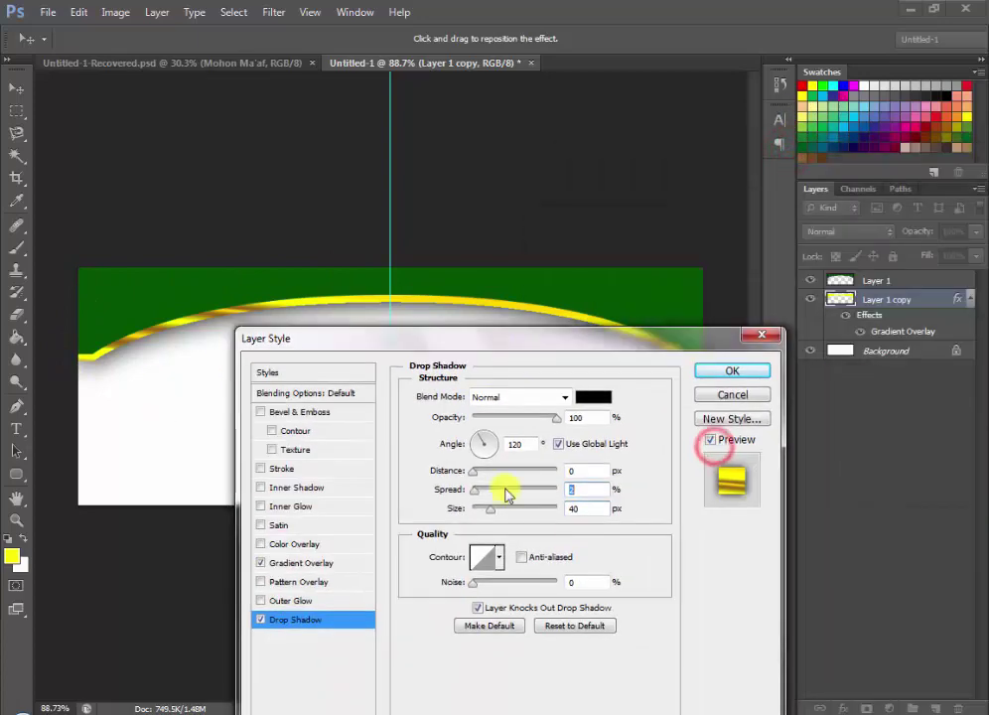
text(2)
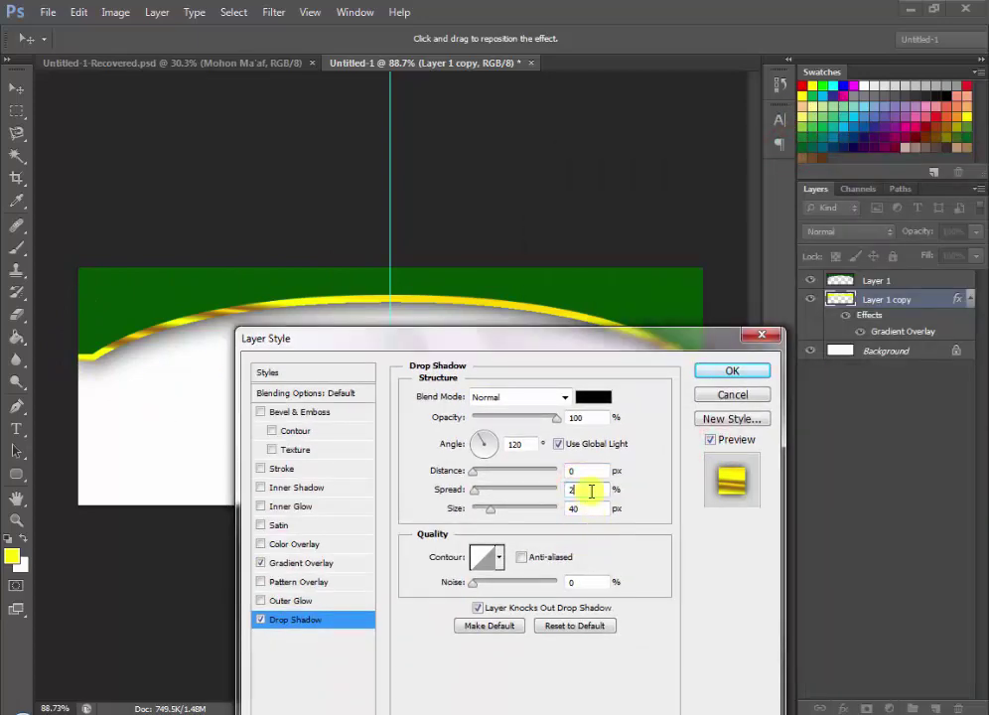
click(716, 374)
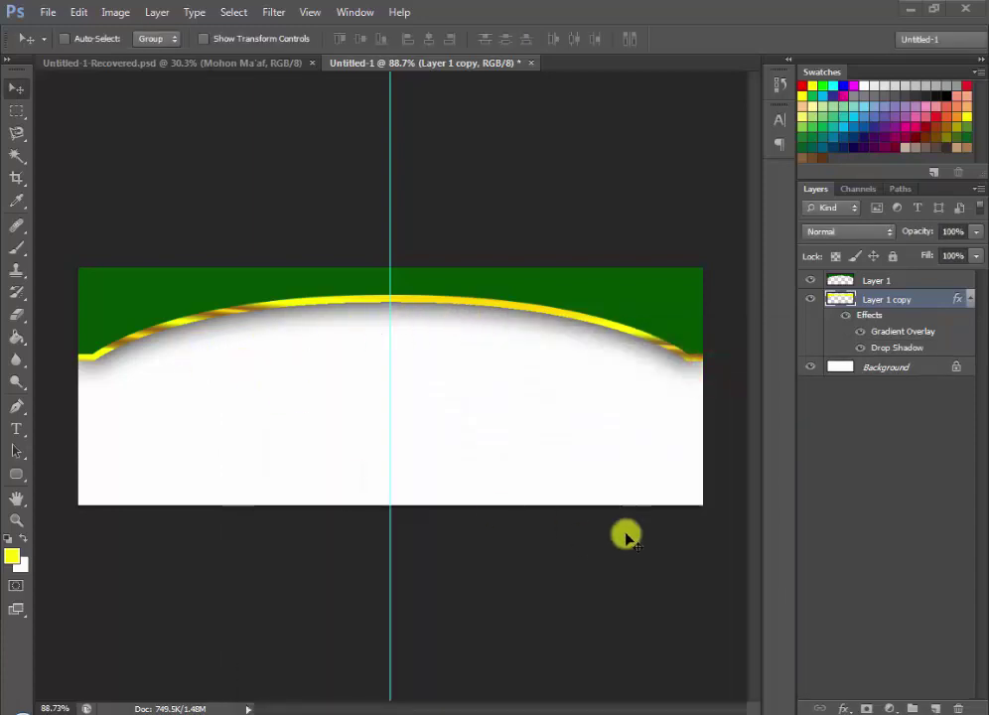
- After glancing at the finished Eid banner, add a new empty layer above the Background
click(115, 62)
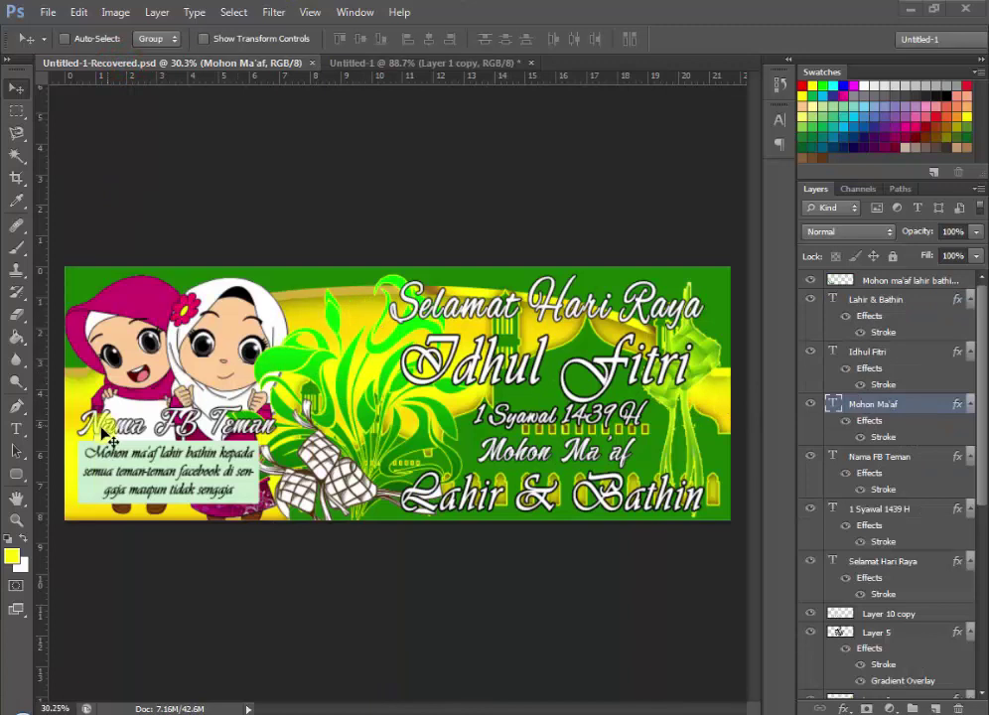
click(435, 65)
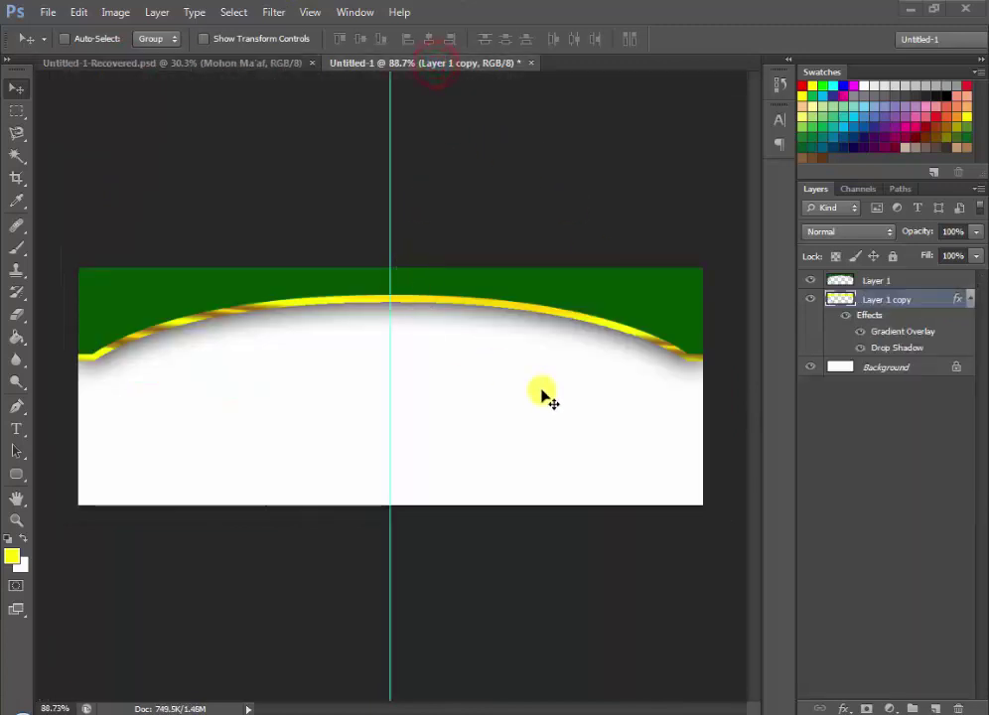
click(884, 367)
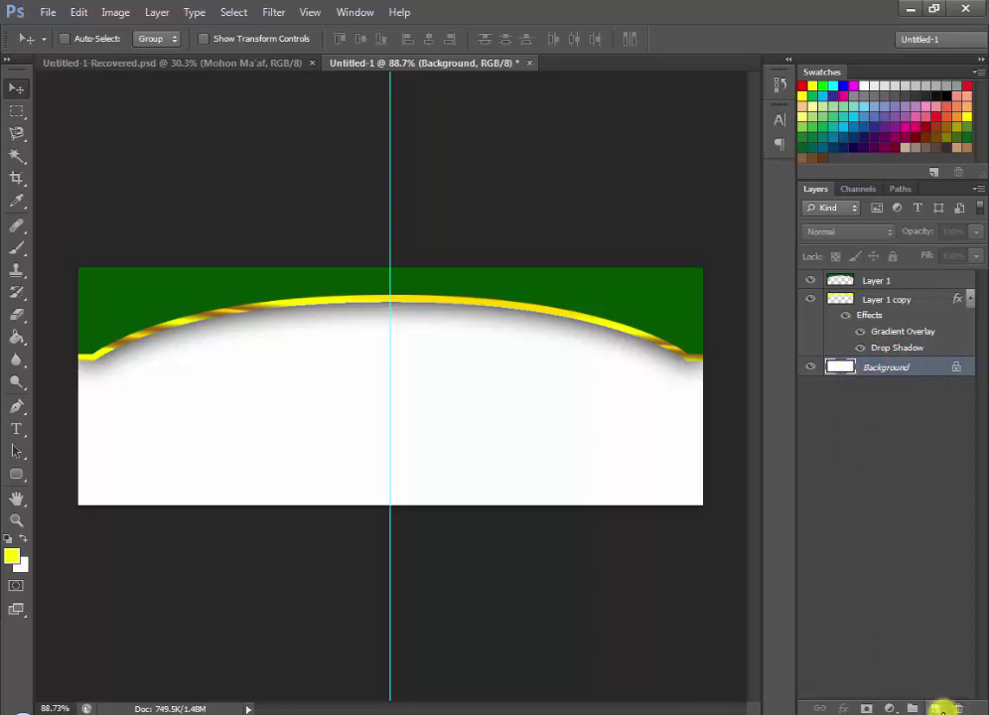
click(941, 708)
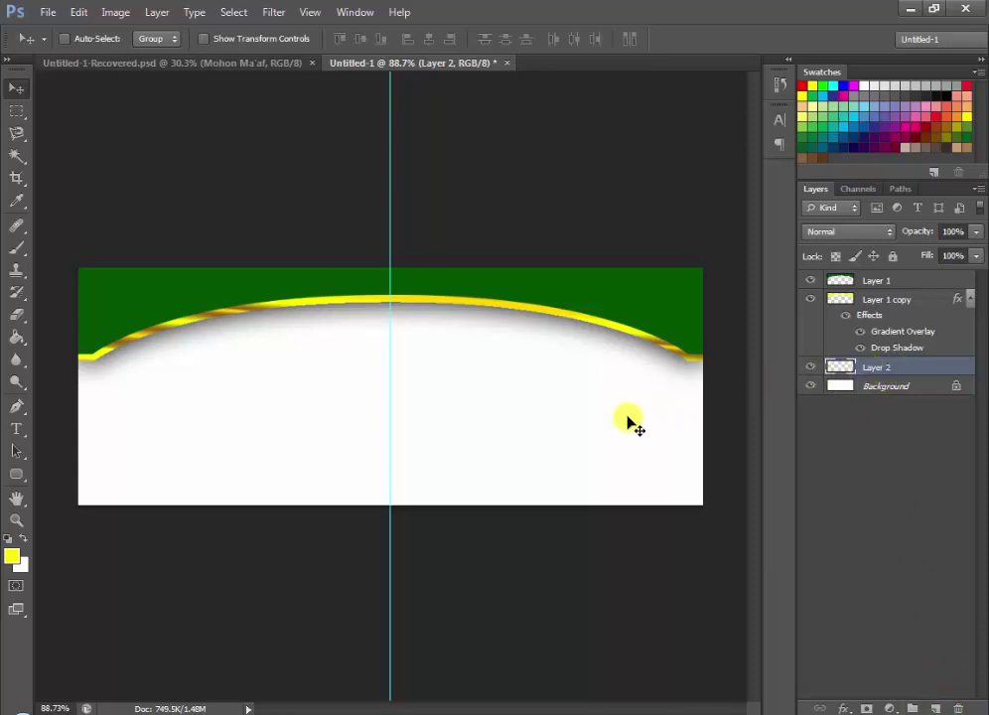
- Fill the new Layer 2 with solid yellow using the Paint Bucket Tool
click(15, 339)
click(66, 349)
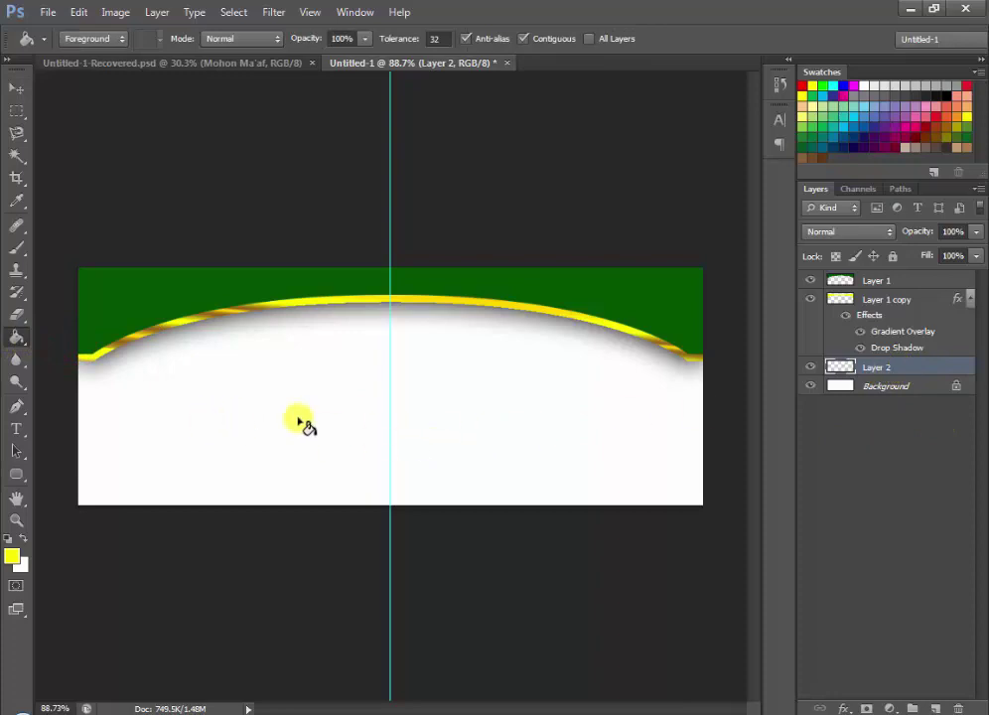
click(476, 423)
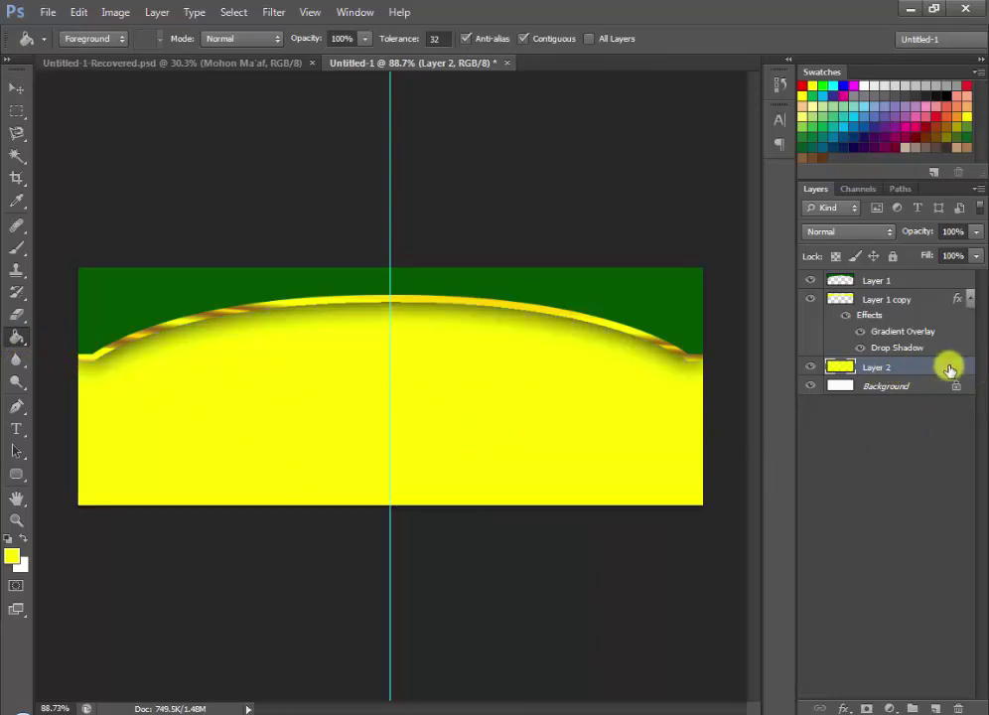
right_click(950, 370)
- Add a gold Gradient Overlay to Layer 2 at 150% scale, shifting it downward
click(839, 134)
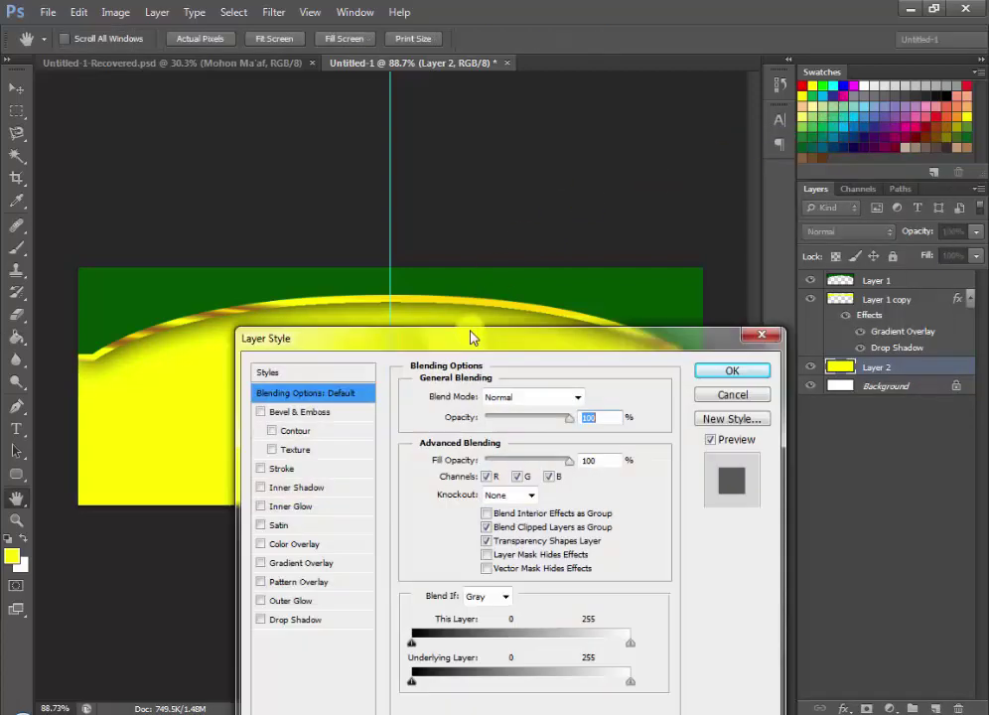
mouse_move(472, 339)
mouse_down()
mouse_move(828, 159)
mouse_move(673, 210)
mouse_up()
click(677, 387)
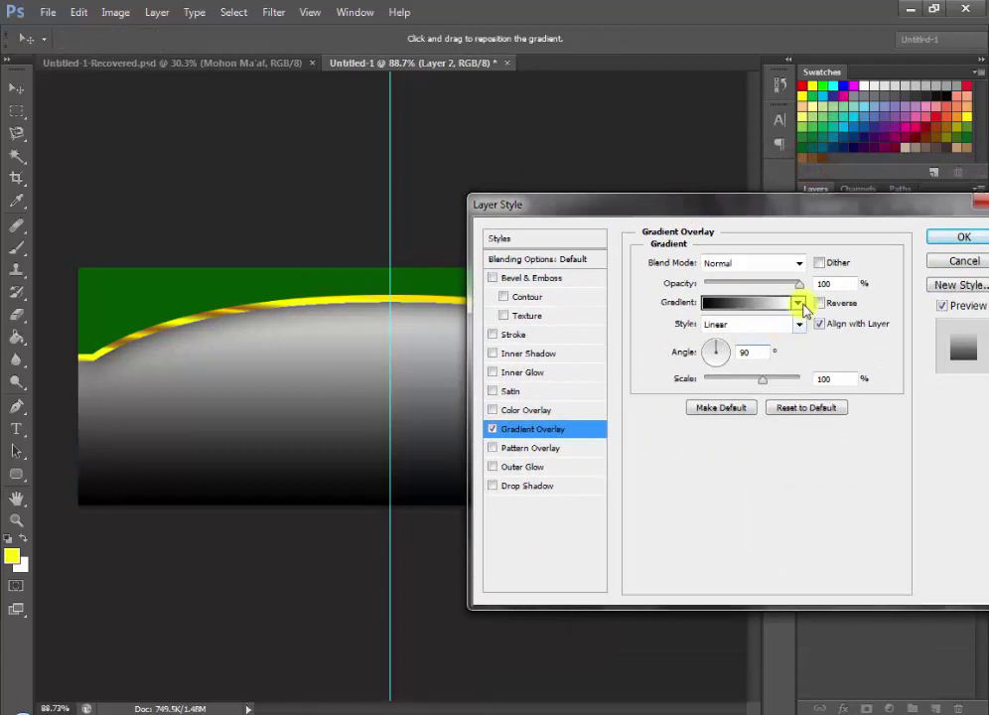
click(799, 303)
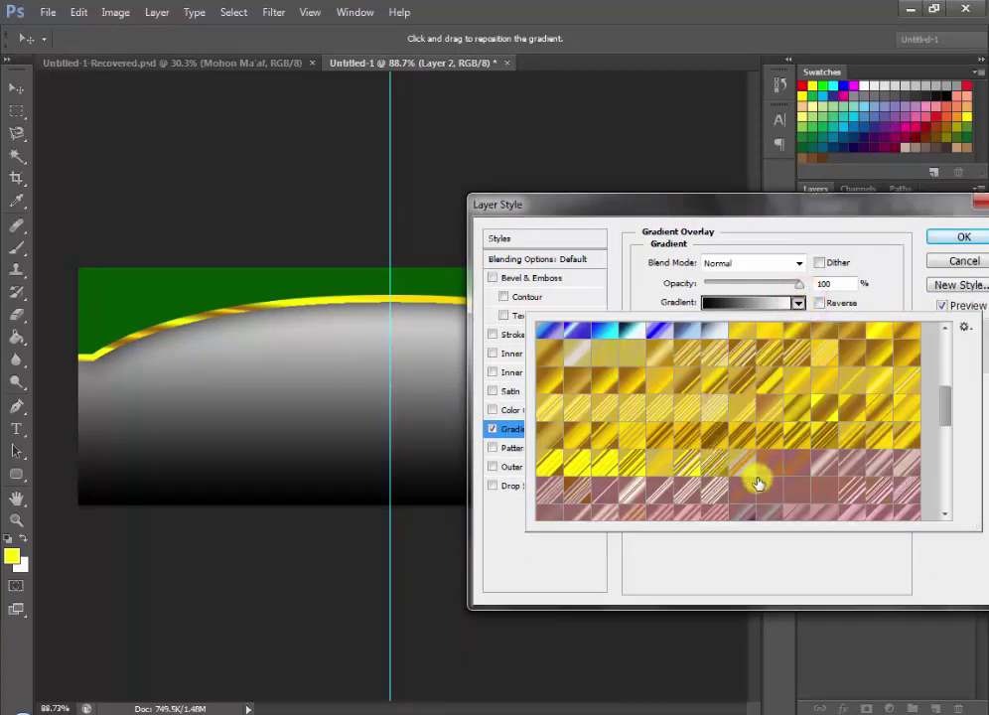
click(694, 468)
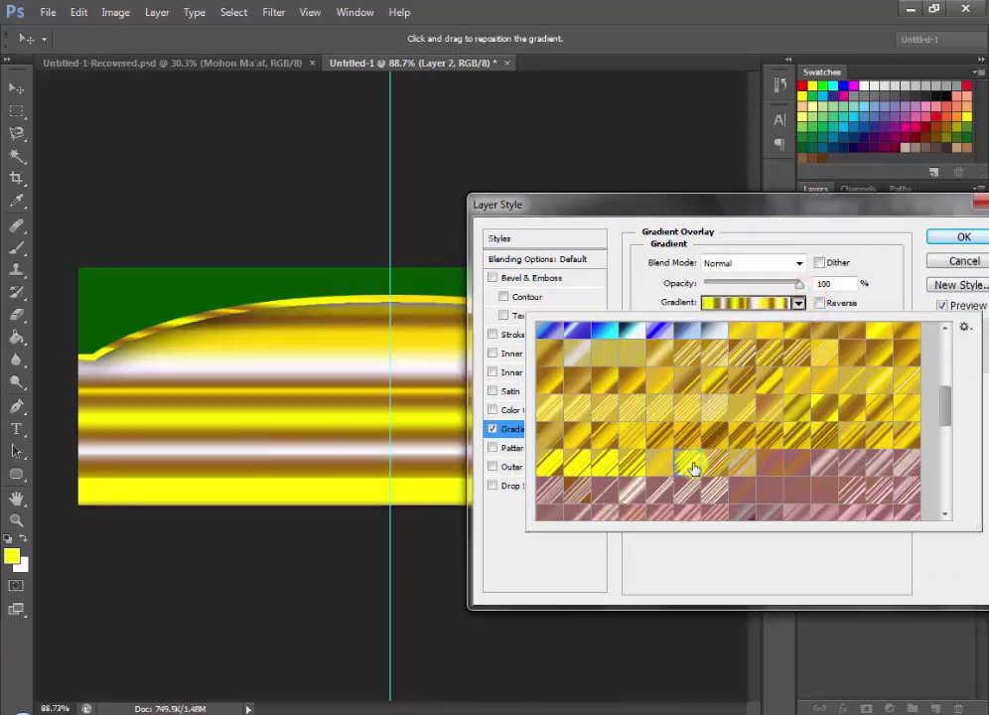
click(639, 459)
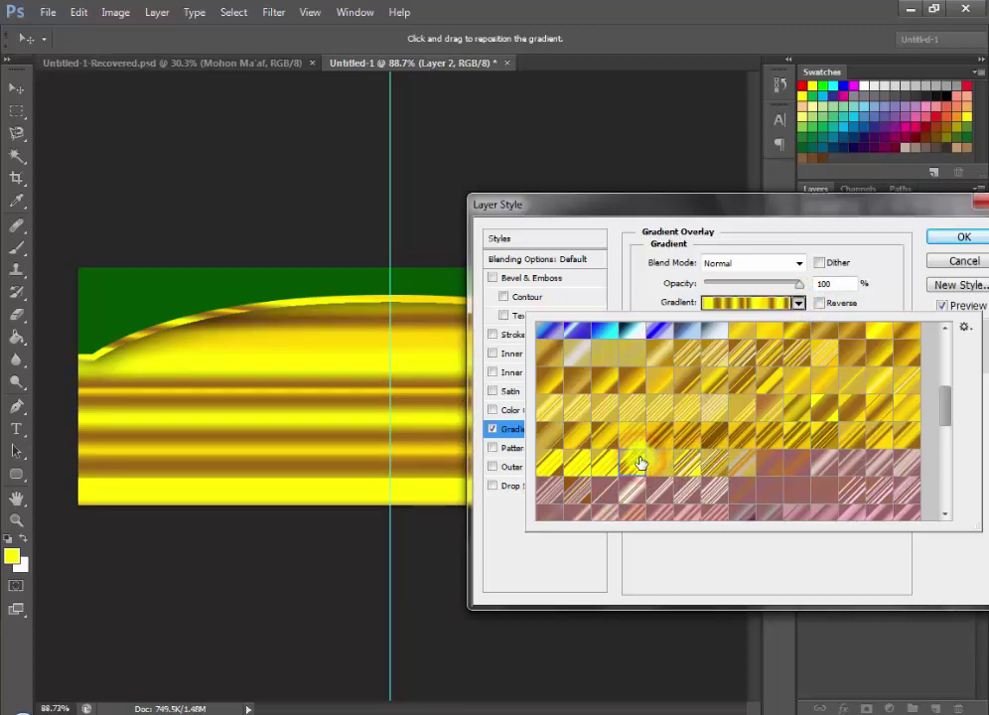
click(755, 212)
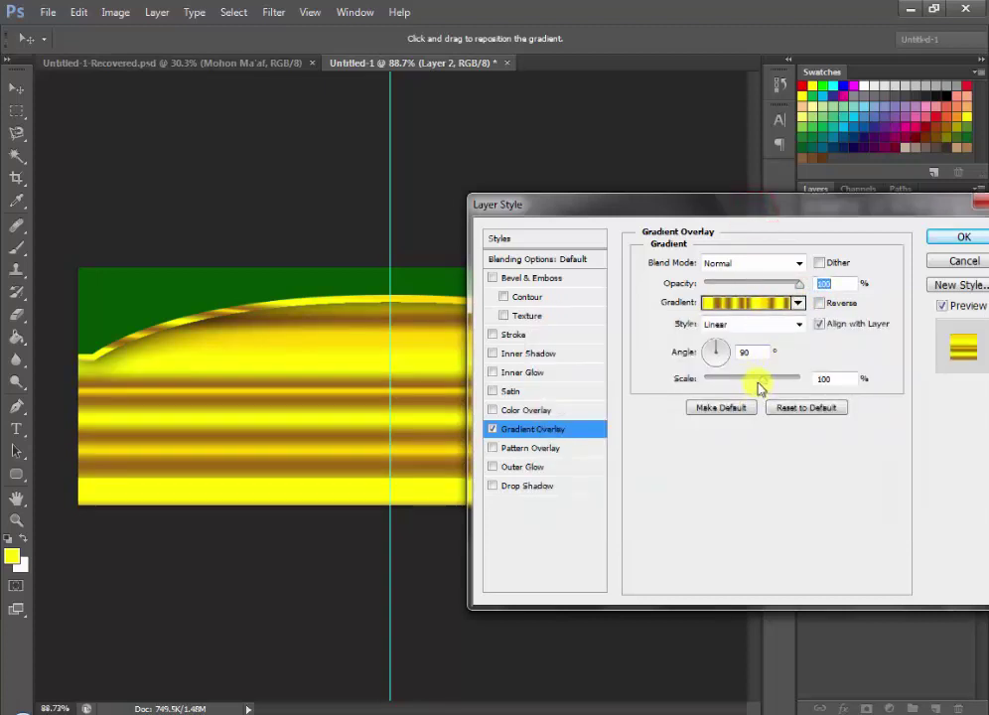
drag(759, 385, 872, 391)
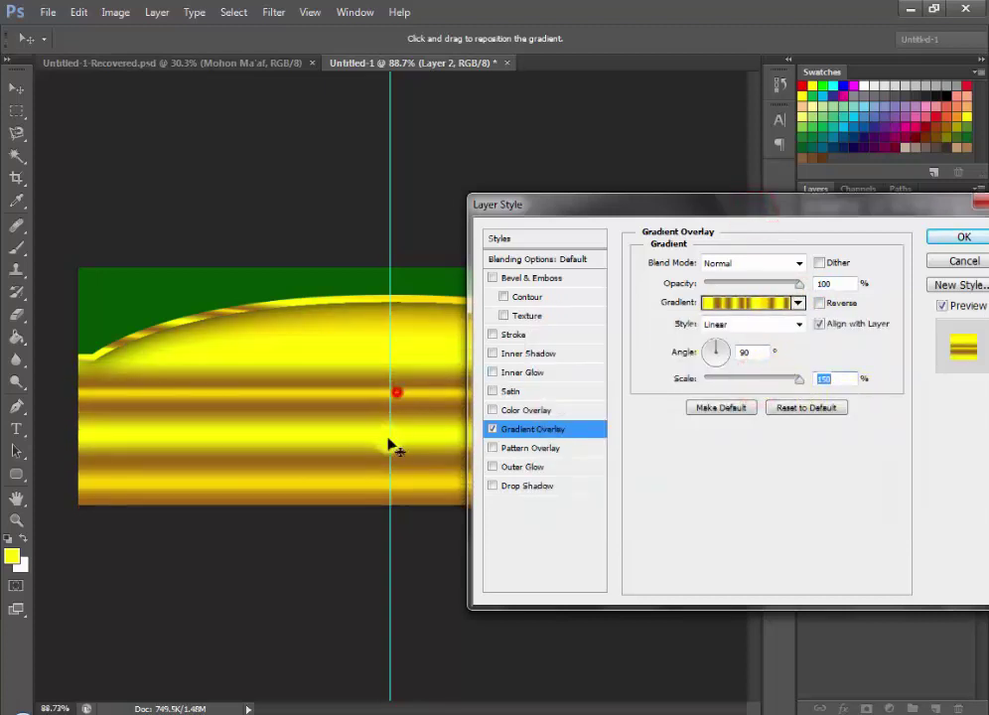
drag(391, 447, 384, 530)
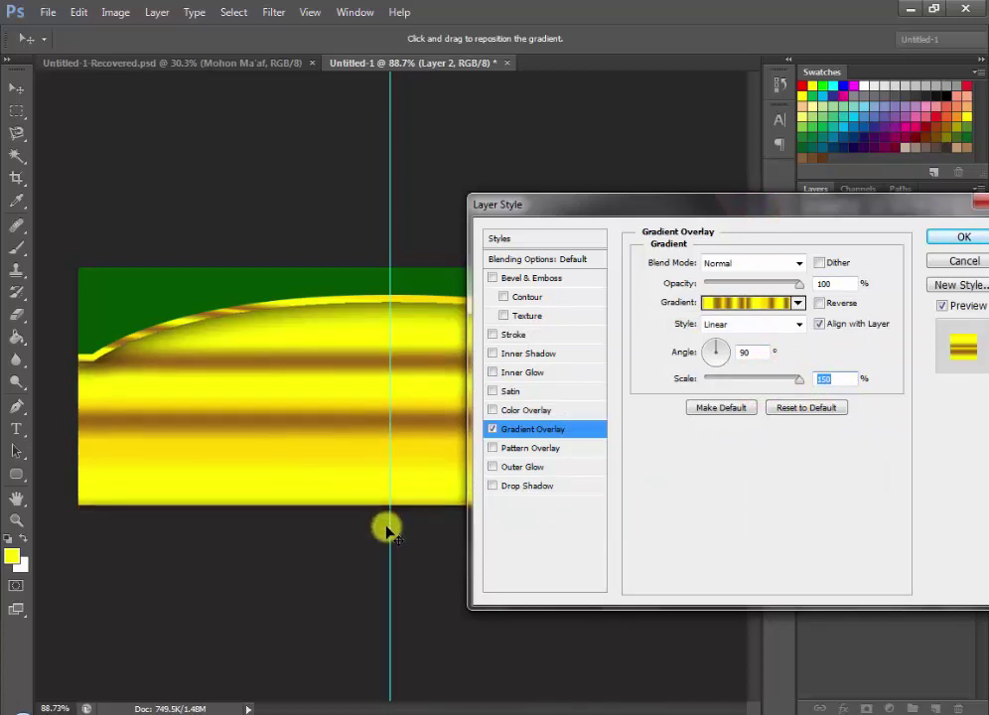
- Switch the overlay to a yellow gradient preset, reposition it, and confirm the style
click(798, 304)
click(579, 465)
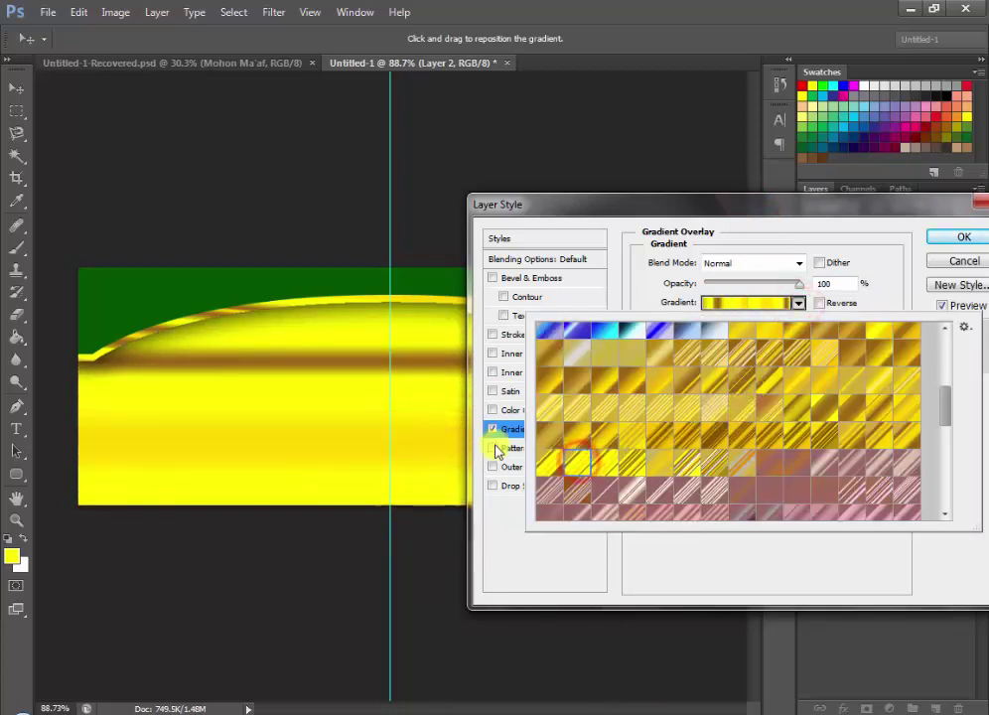
click(415, 421)
drag(413, 399, 413, 278)
drag(845, 206, 588, 481)
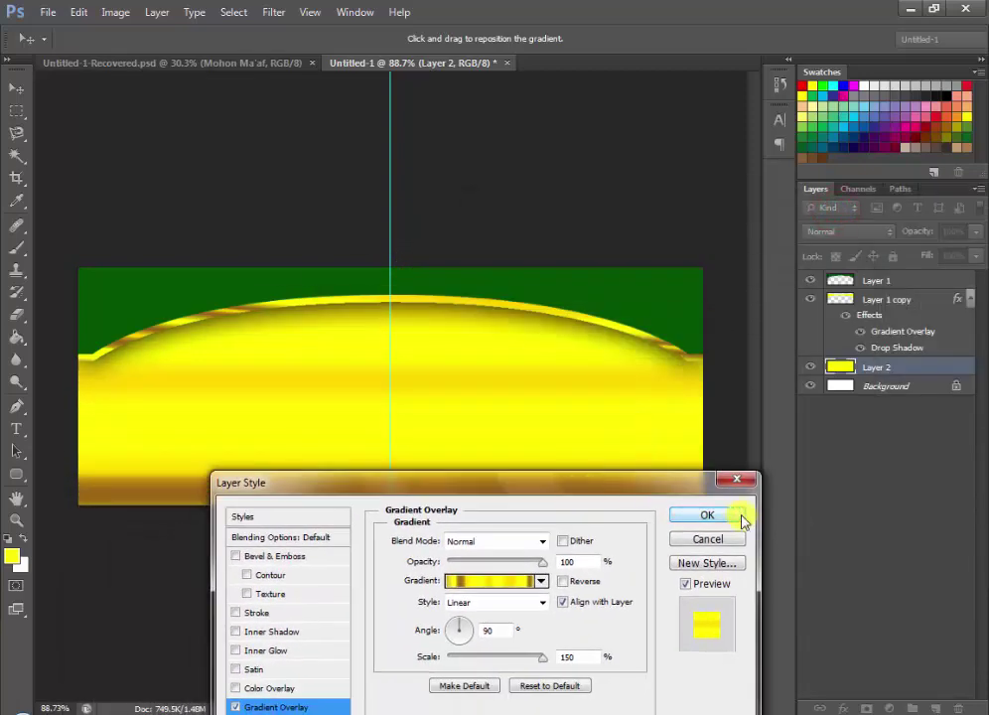
click(707, 516)
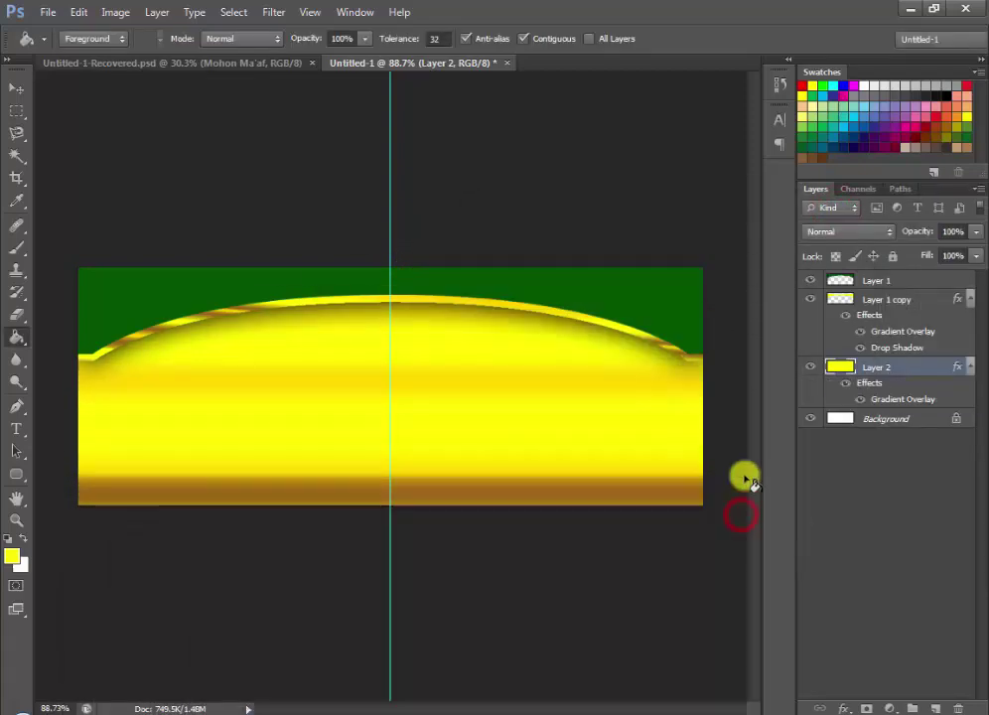
- Compare with the finished Idhul Fitri banner, then make Layer 1 active in Untitled-1
click(123, 62)
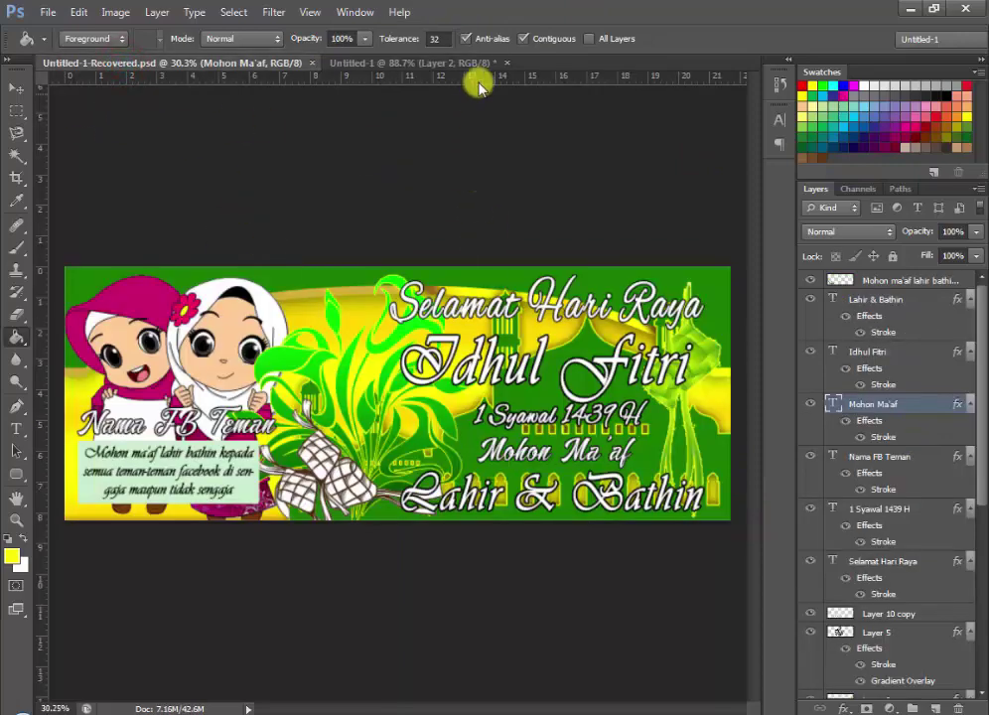
click(426, 62)
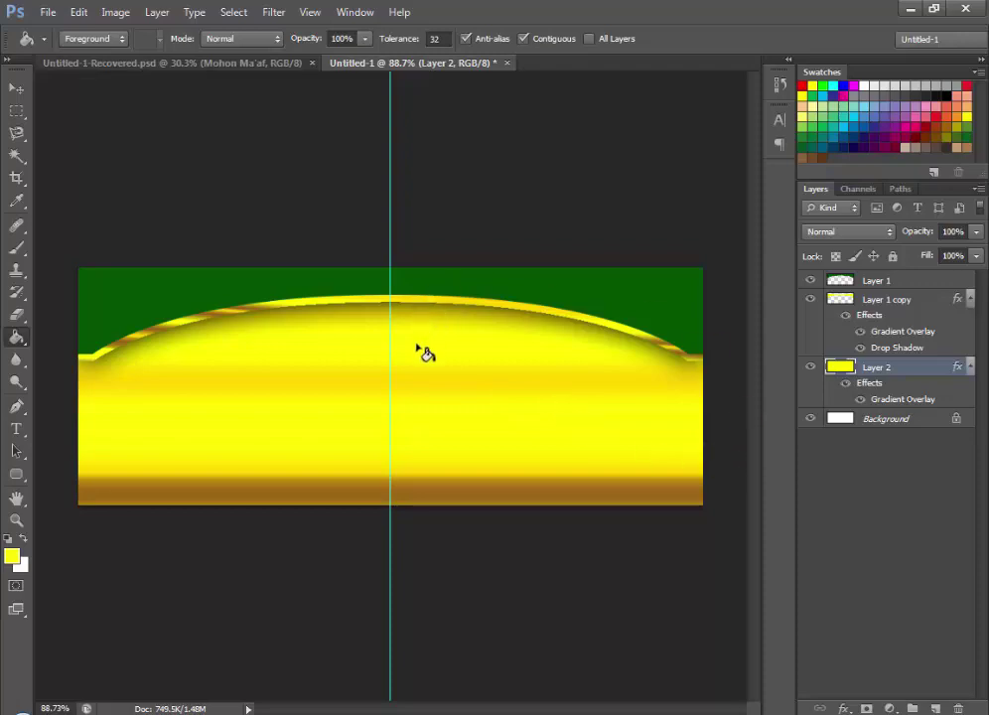
click(184, 61)
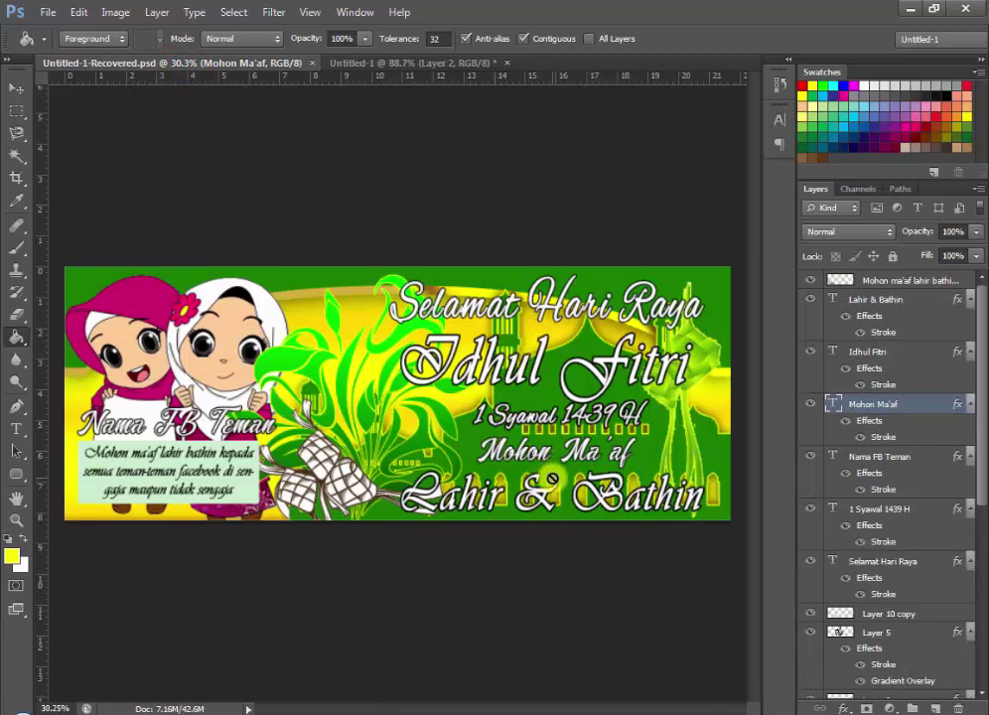
click(413, 63)
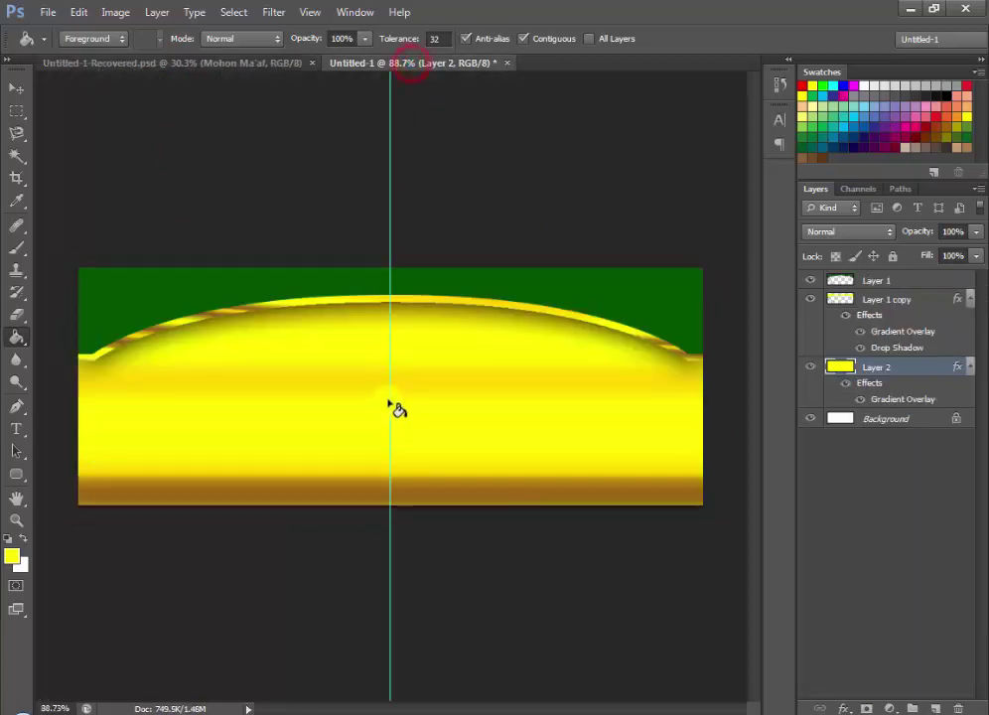
click(879, 281)
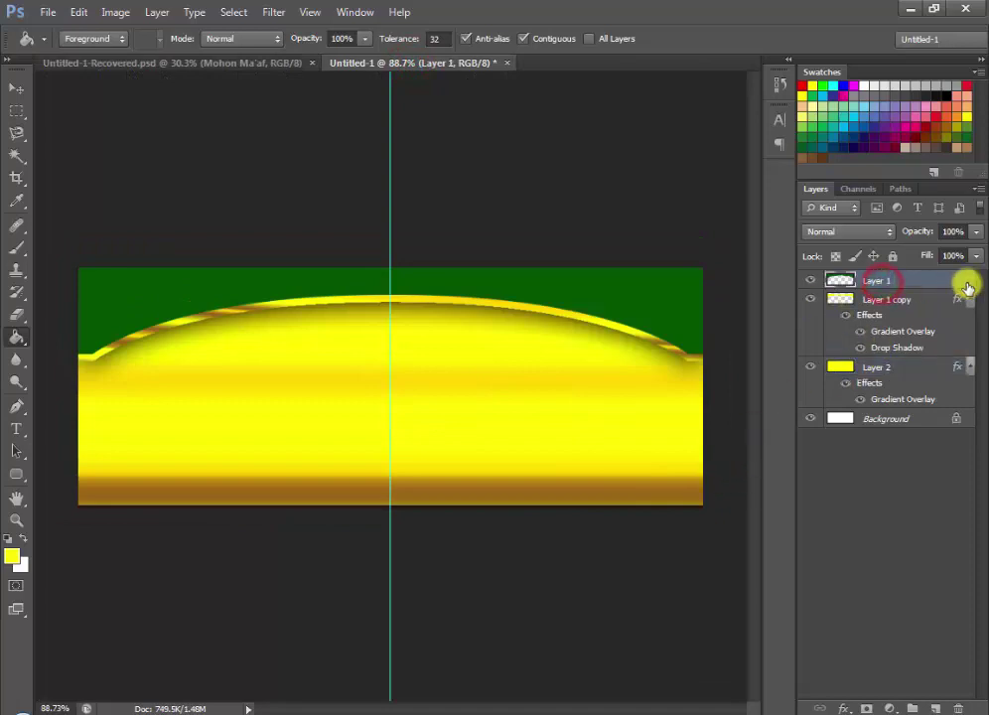
- Open the two-hijab-girls cartoon JPG from Gambar > Kartun Animasi > New folder
click(53, 12)
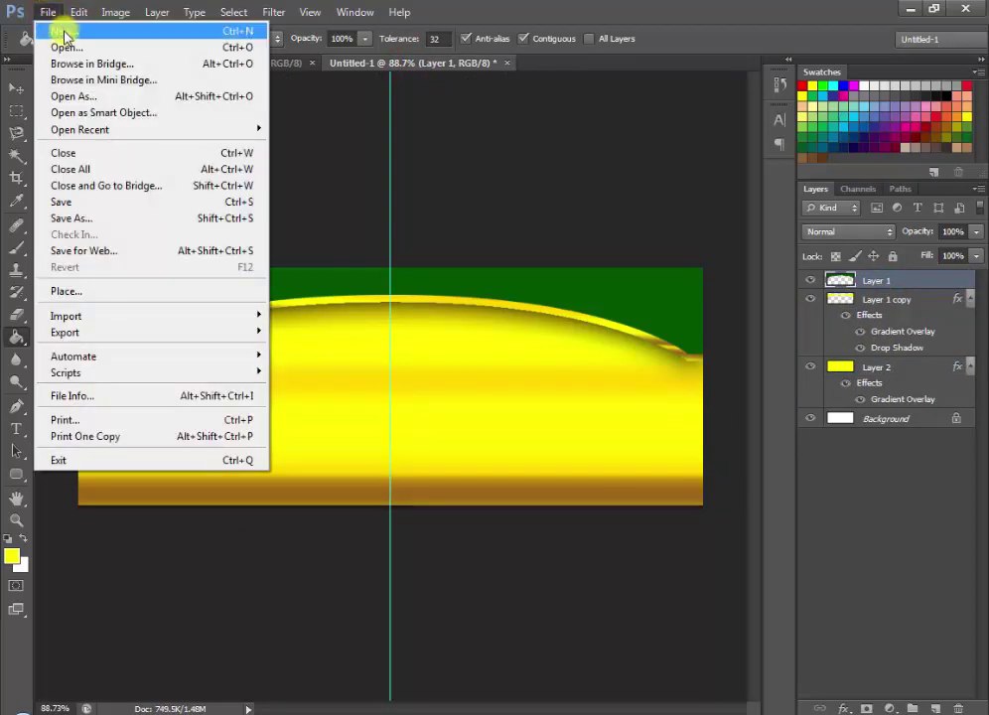
click(59, 47)
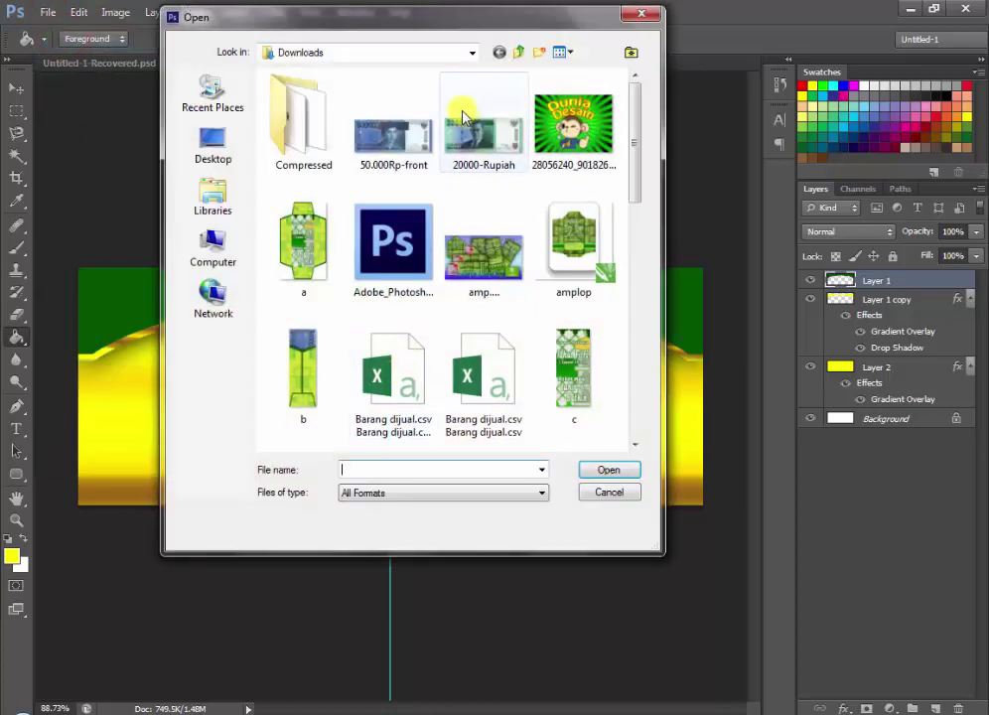
click(537, 325)
scroll(537, 325, down, 3)
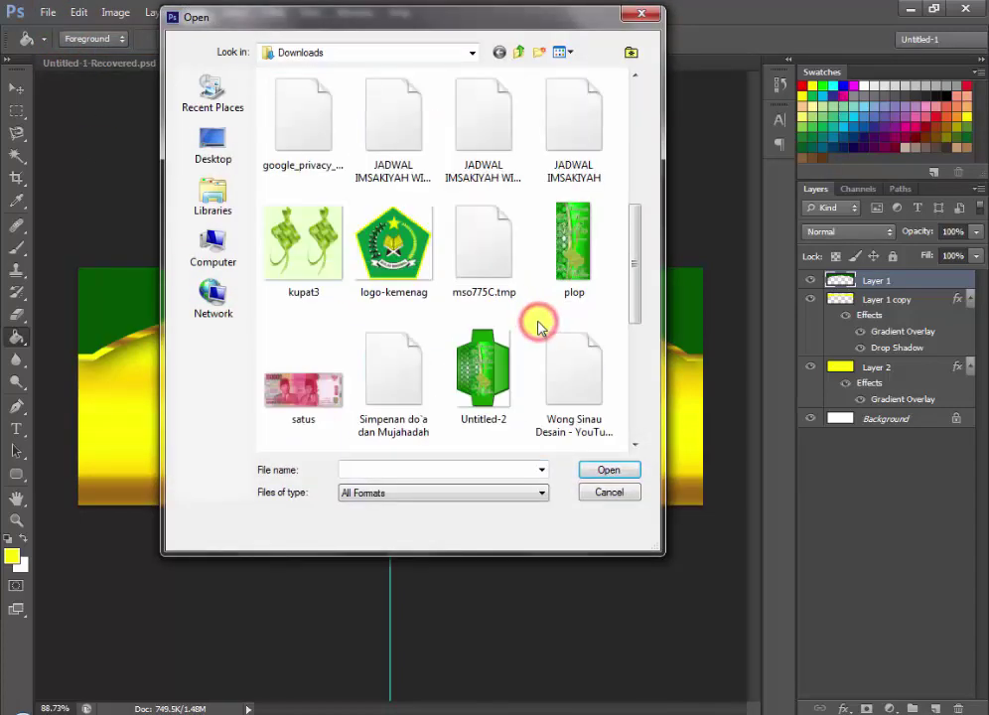
scroll(538, 324, up, 2)
scroll(537, 325, up, 2)
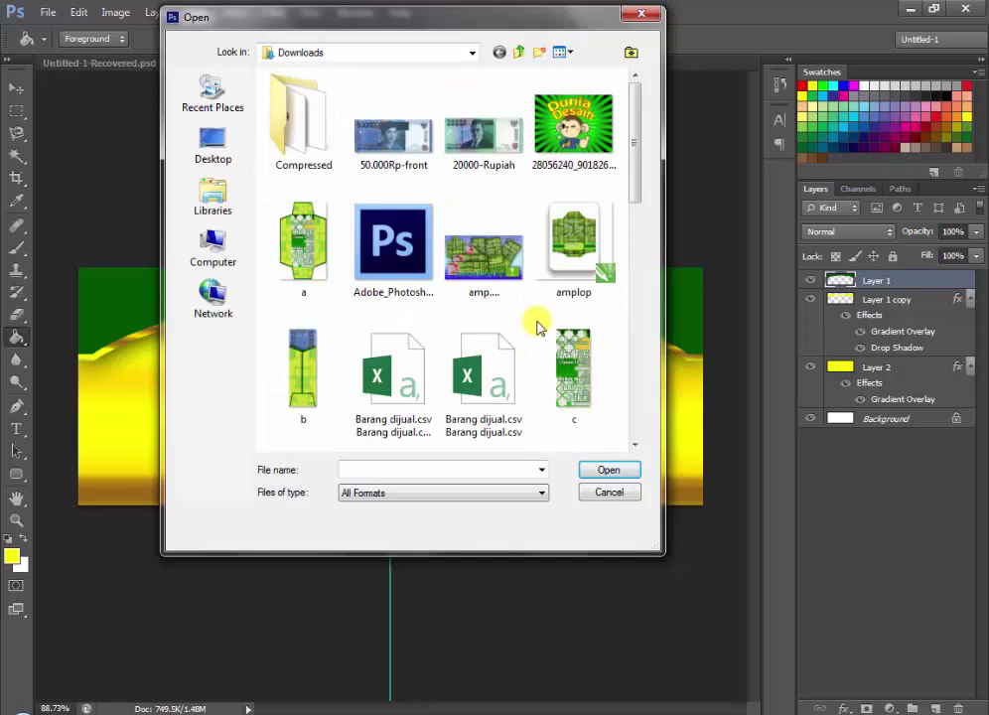
scroll(534, 327, down, 4)
scroll(530, 326, down, 2)
double_click(432, 303)
scroll(563, 187, down, 4)
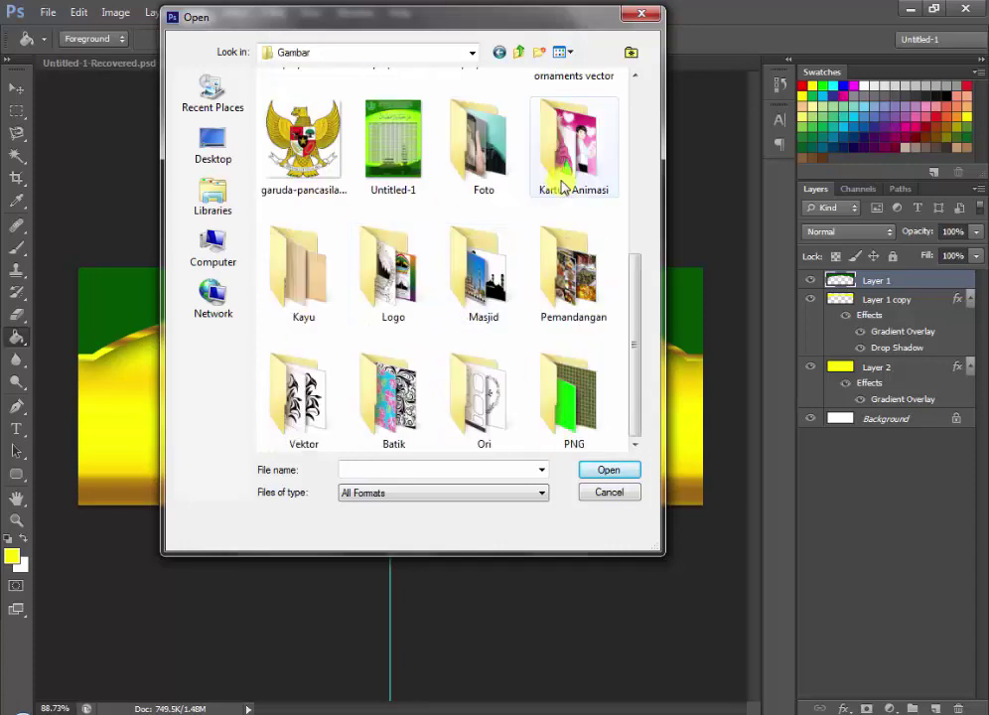
double_click(563, 187)
click(322, 134)
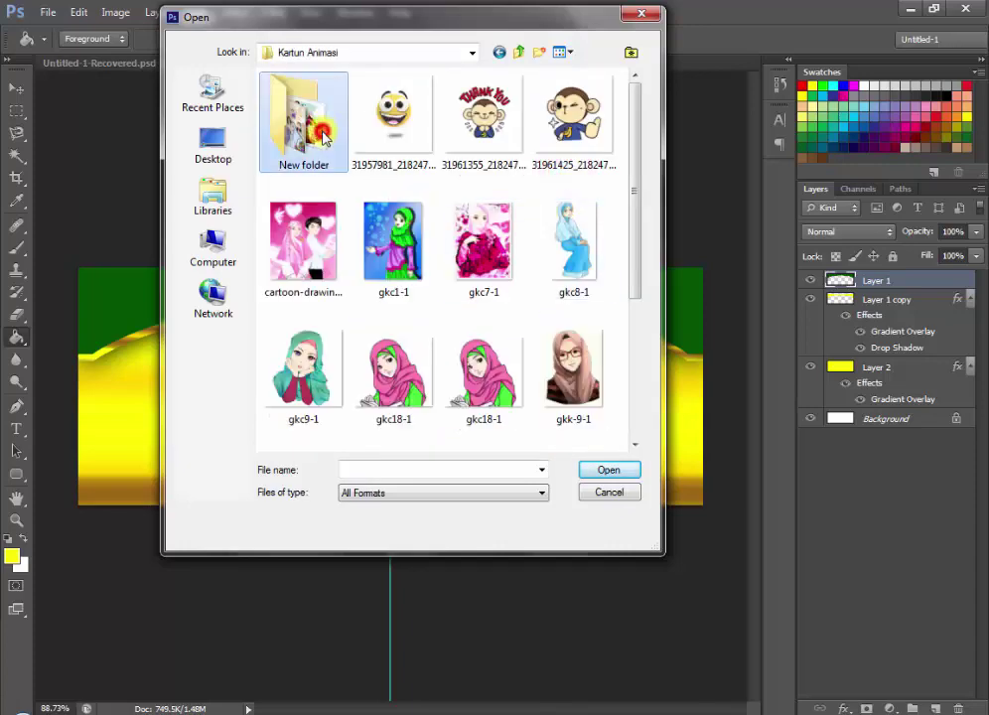
double_click(323, 134)
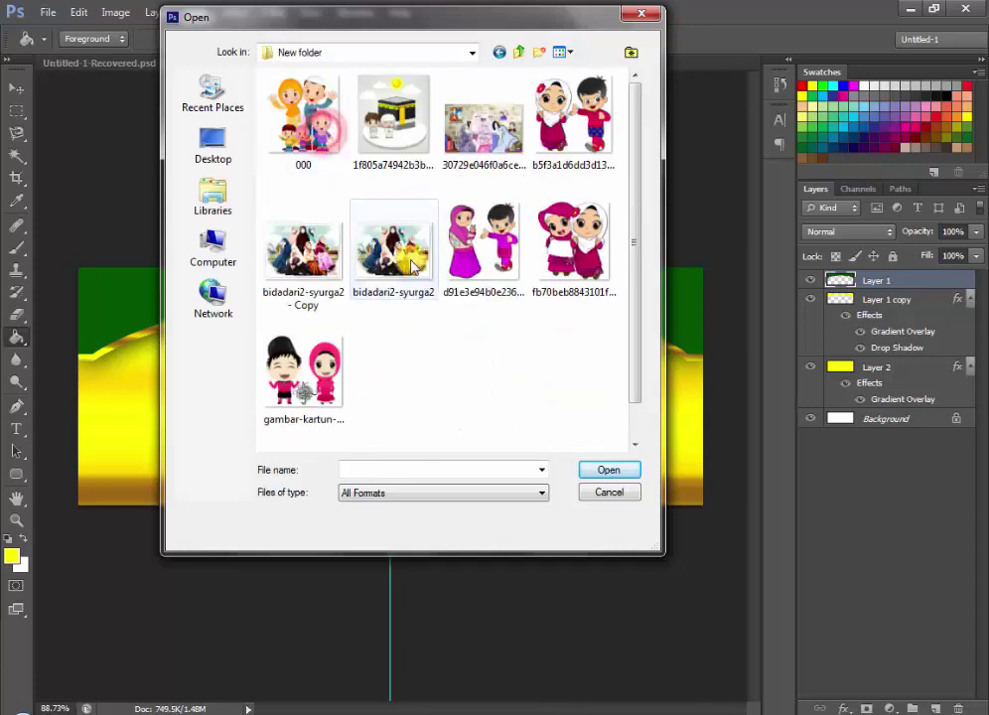
double_click(568, 270)
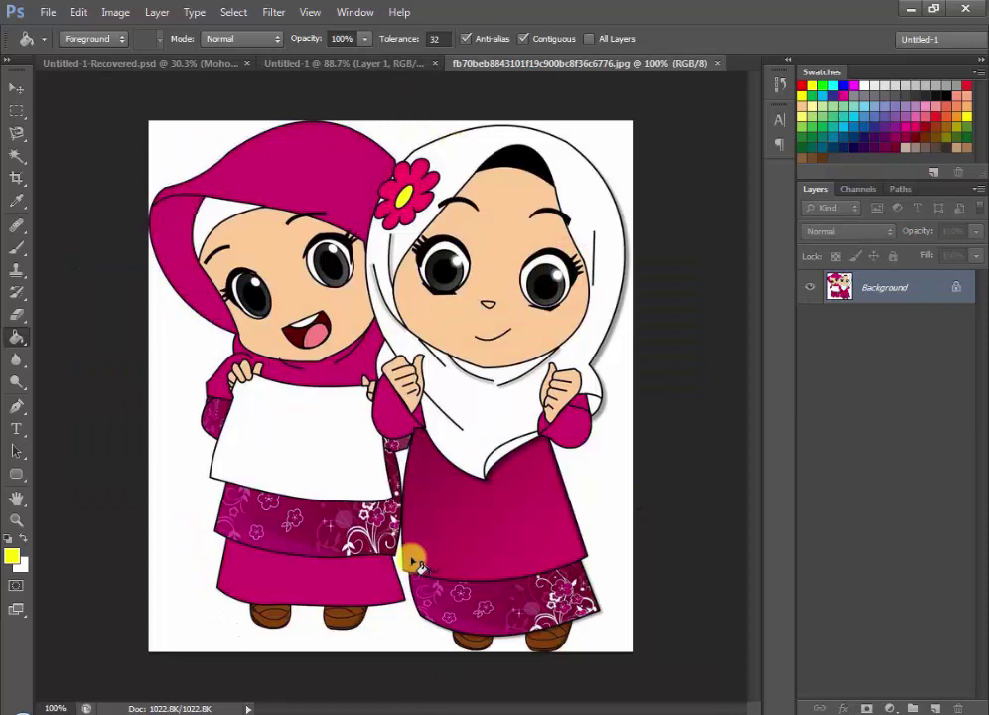
- Open the mosque silhouette 1.png from the Gambar > Masjid folder
click(49, 14)
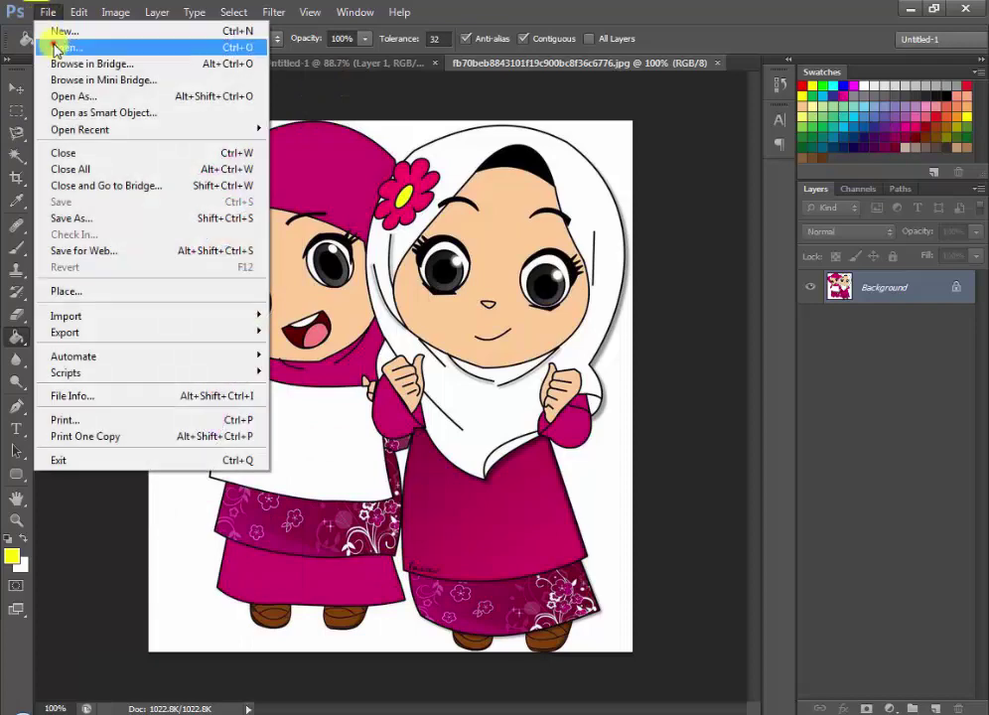
click(51, 34)
click(518, 52)
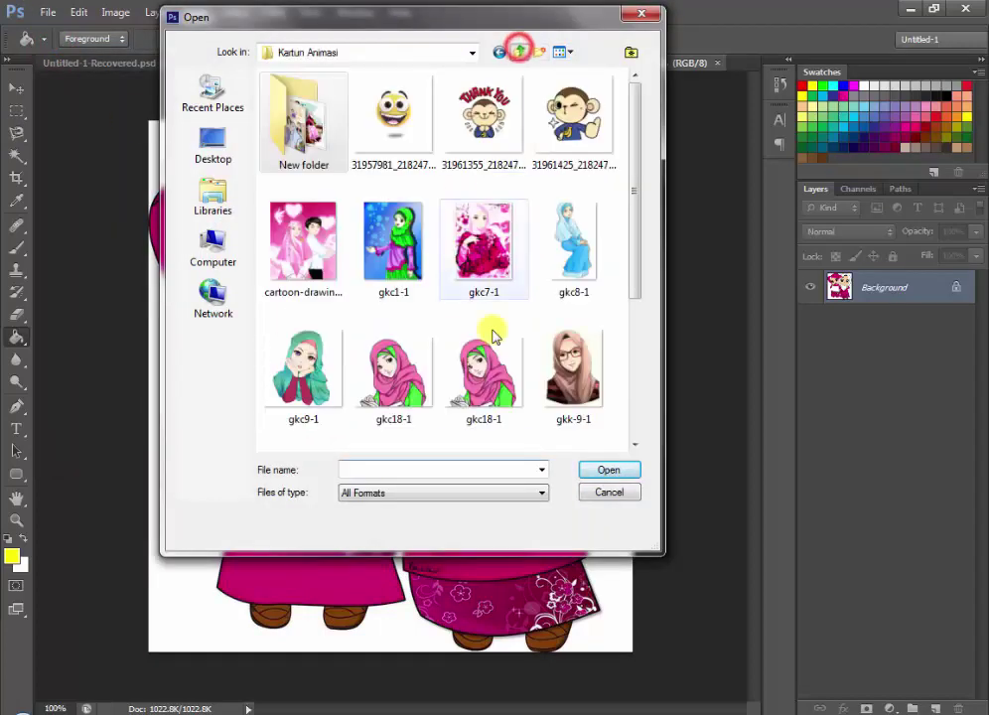
click(519, 51)
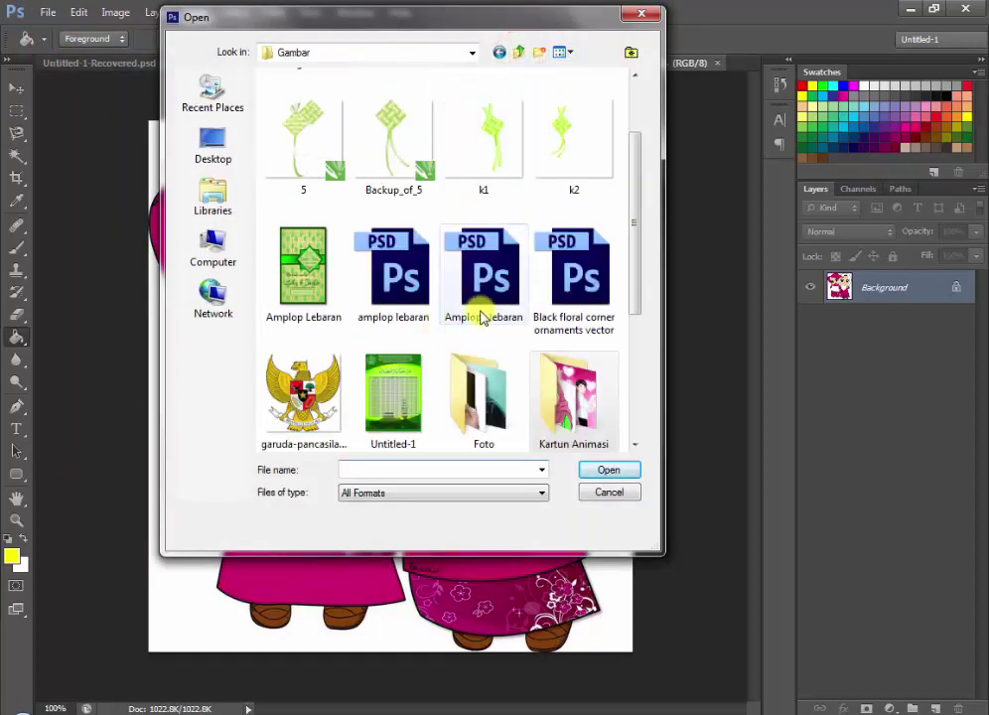
scroll(506, 340, down, 2)
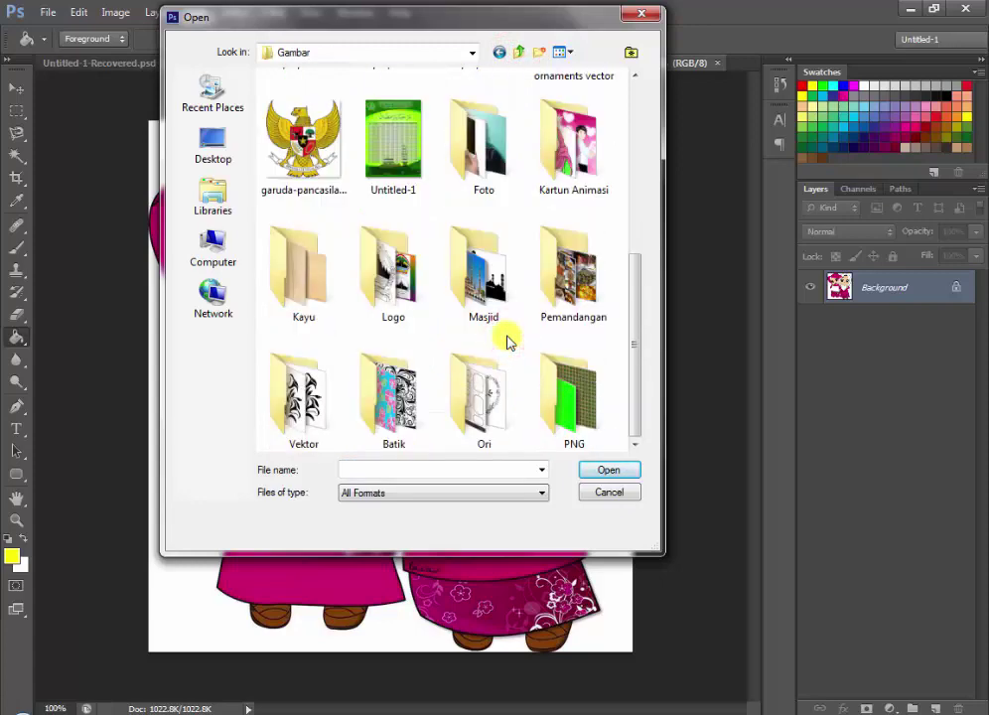
double_click(486, 293)
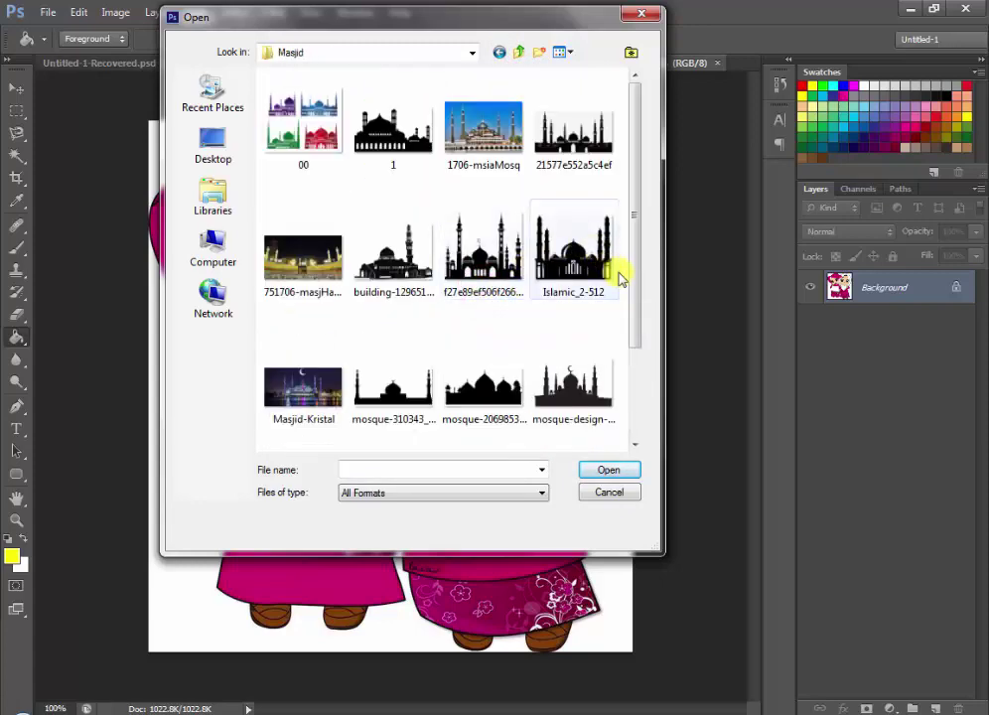
mouse_move(635, 310)
mouse_down()
mouse_move(645, 421)
mouse_move(627, 265)
mouse_up()
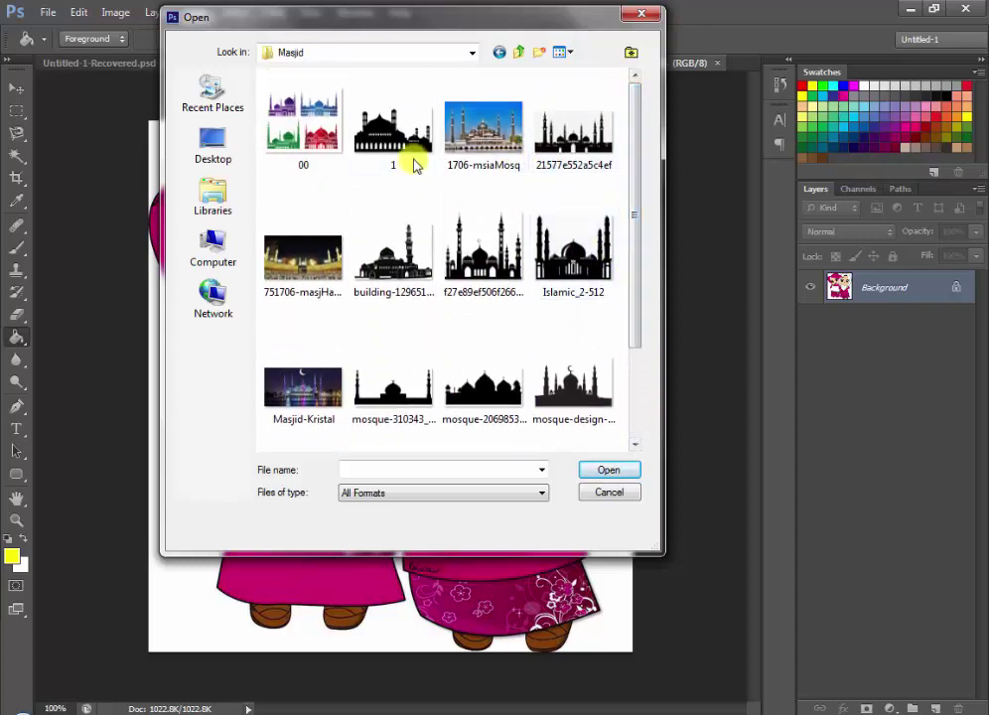
click(397, 149)
double_click(397, 149)
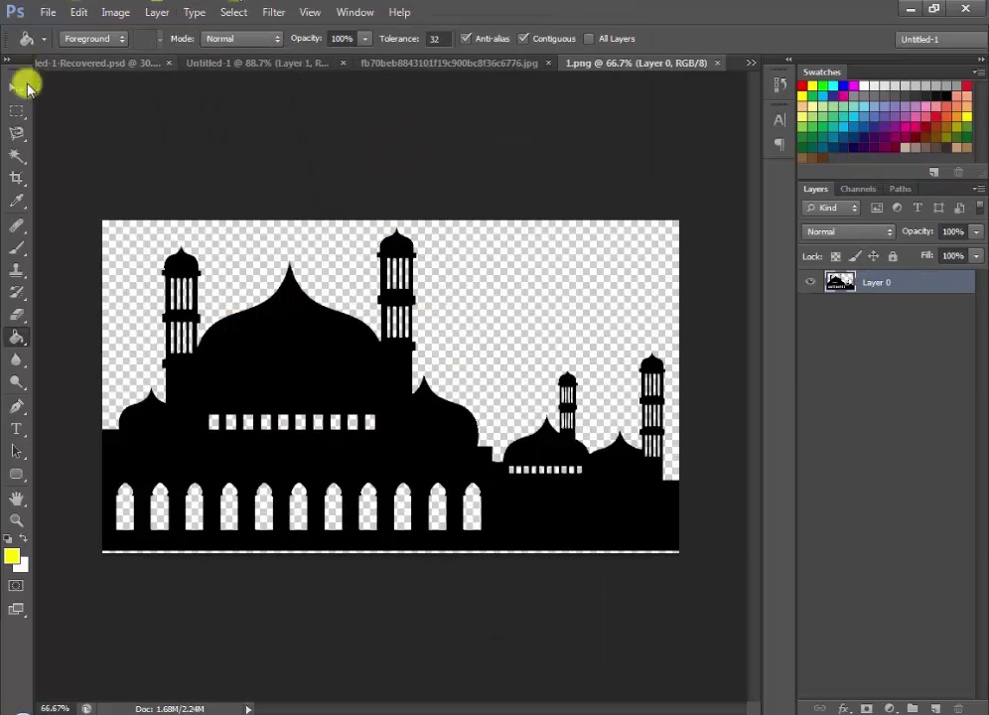
- Open the black abstract-flowers ornament from the Gambar > PNG > Vektor folder
click(45, 12)
click(49, 43)
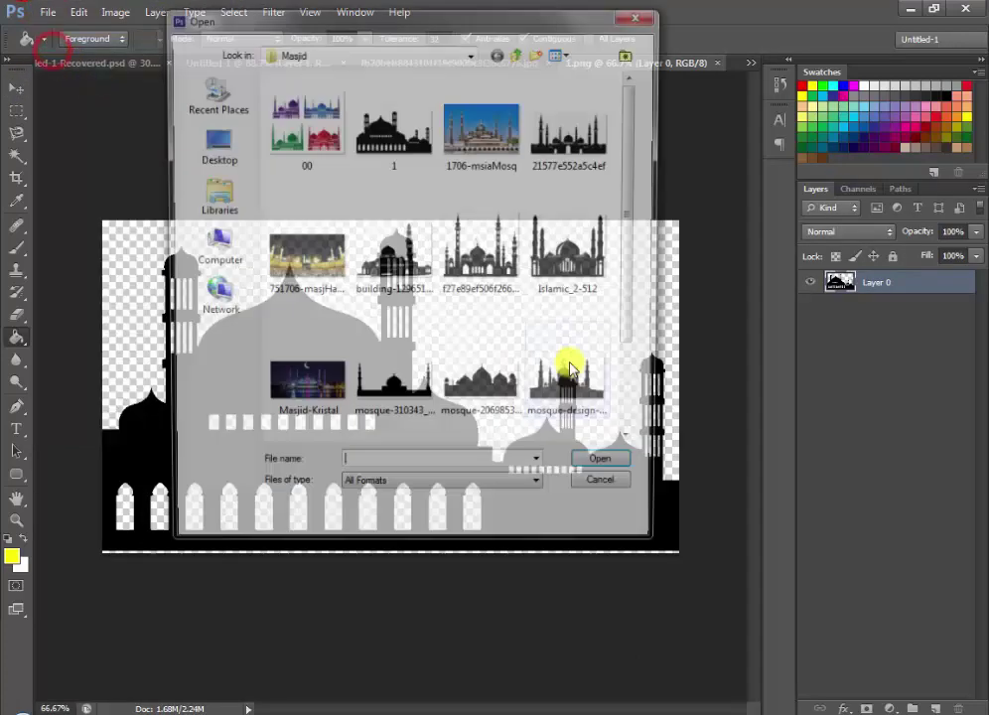
click(520, 52)
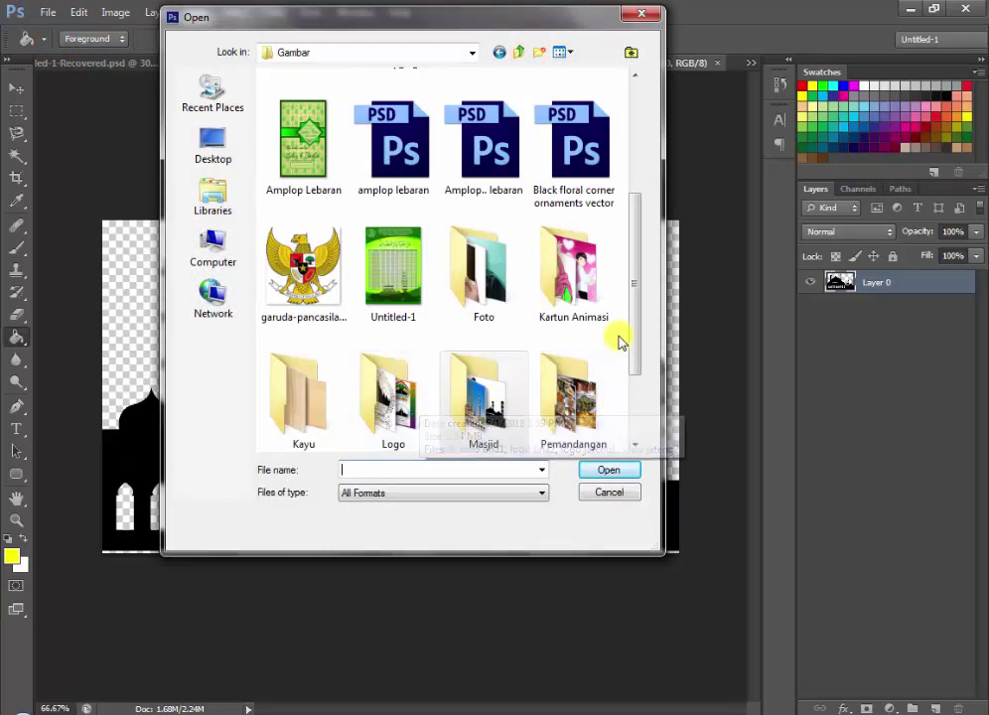
drag(634, 338, 632, 377)
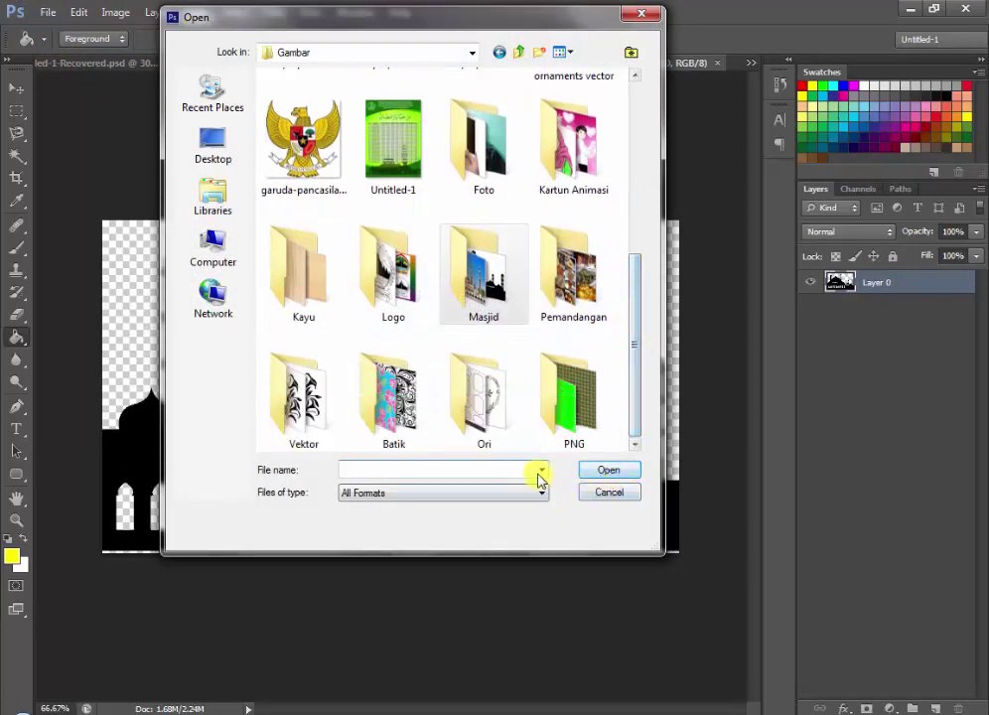
double_click(563, 407)
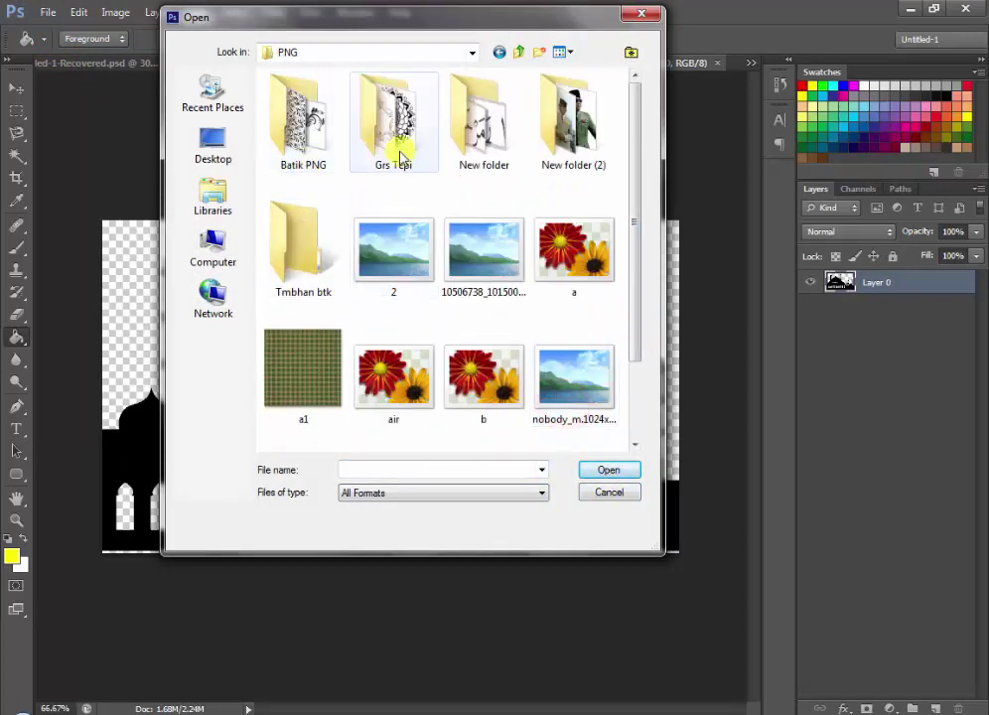
double_click(305, 239)
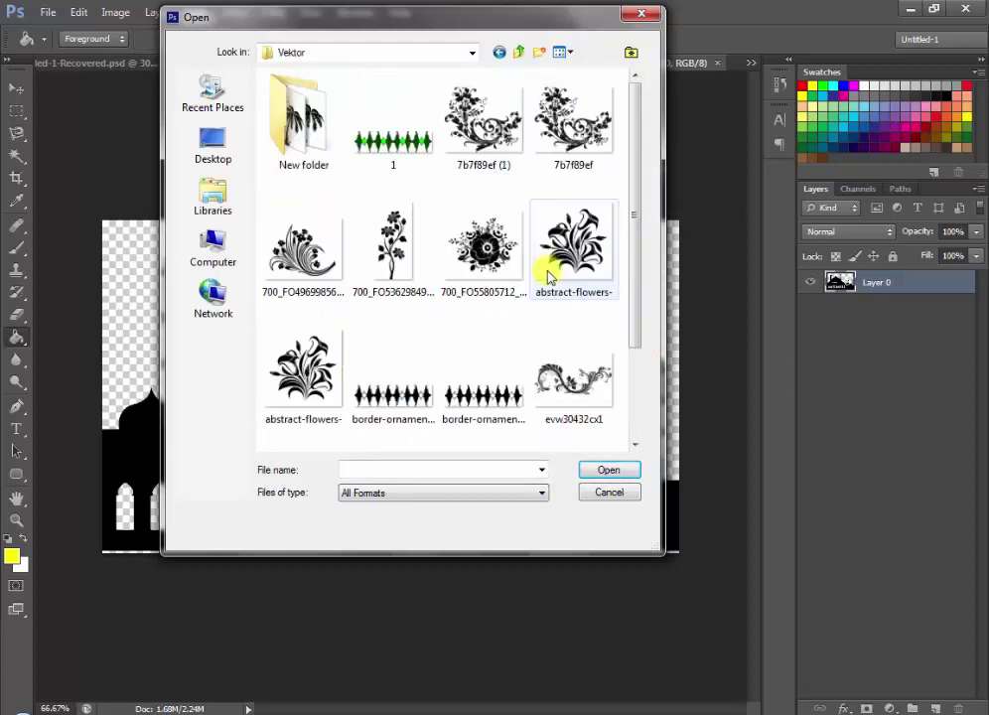
double_click(553, 263)
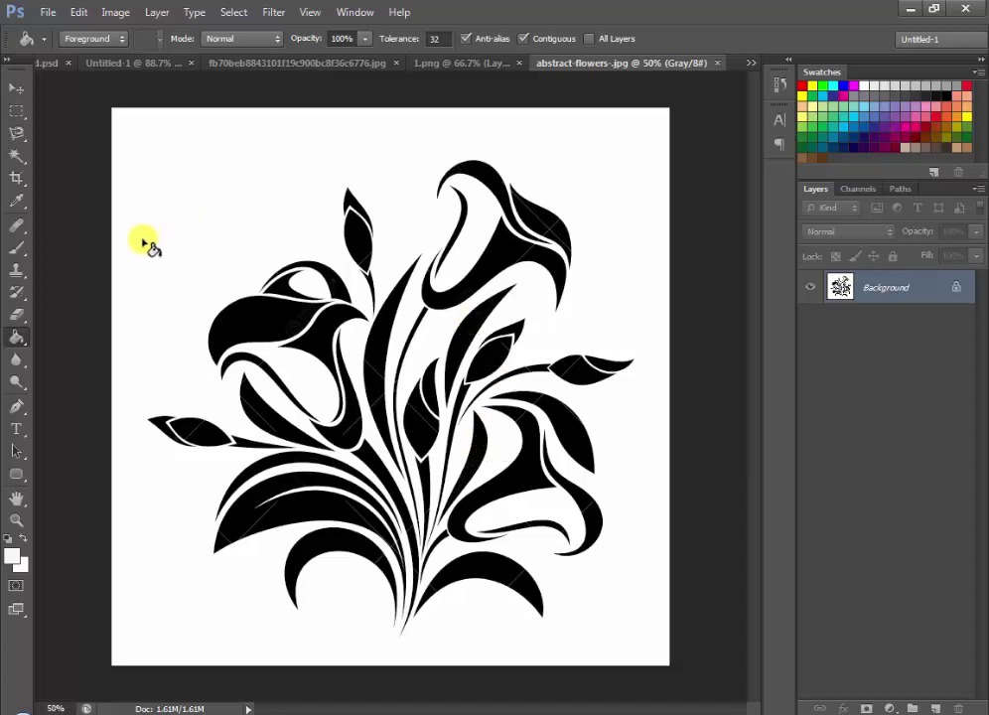
- On the hijab-girls cartoon document, select the Magic Eraser Tool
click(149, 63)
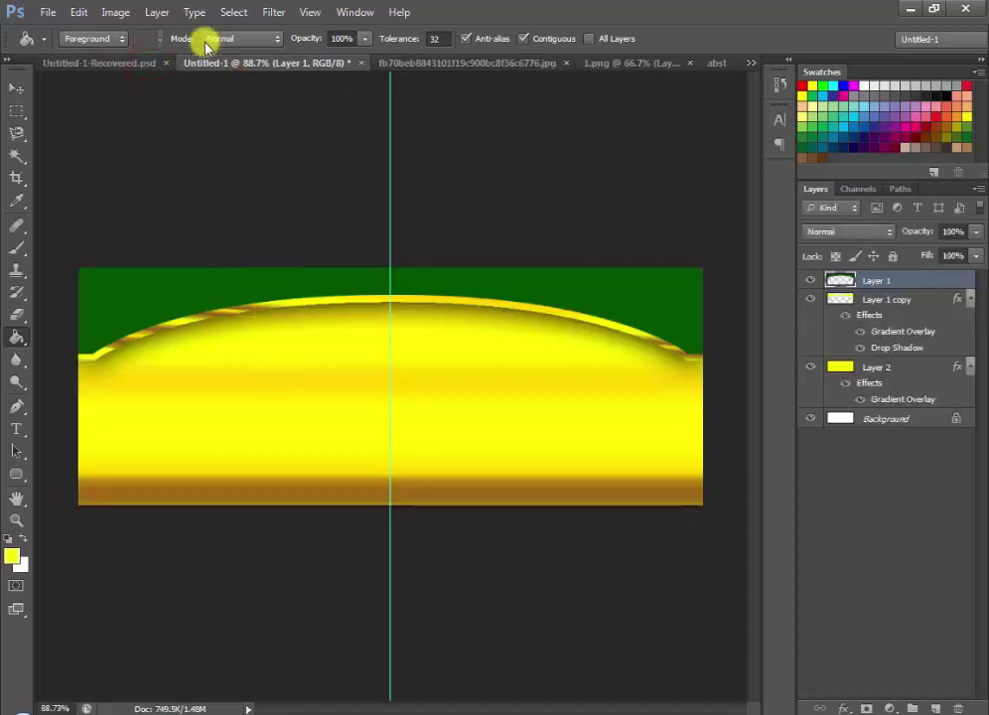
click(419, 62)
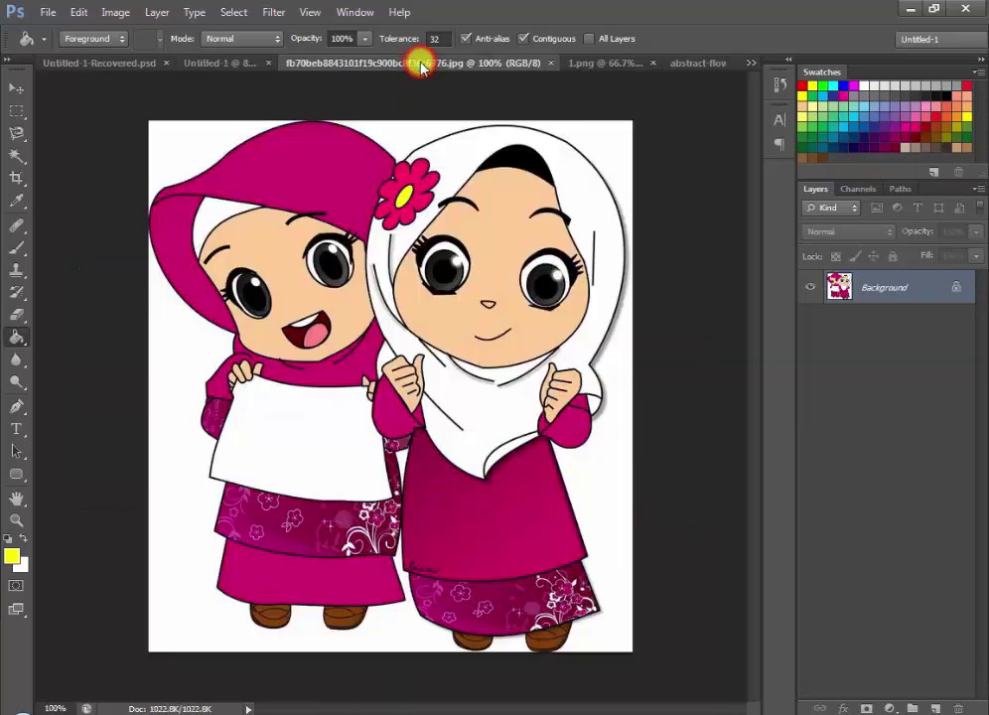
click(12, 87)
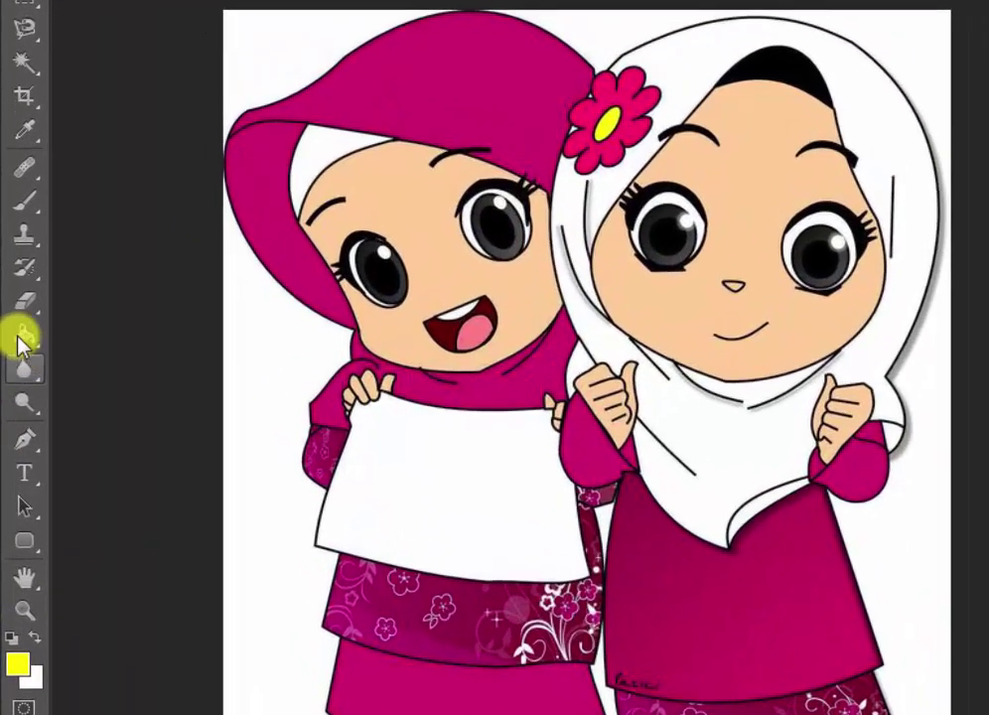
right_click(25, 301)
click(132, 349)
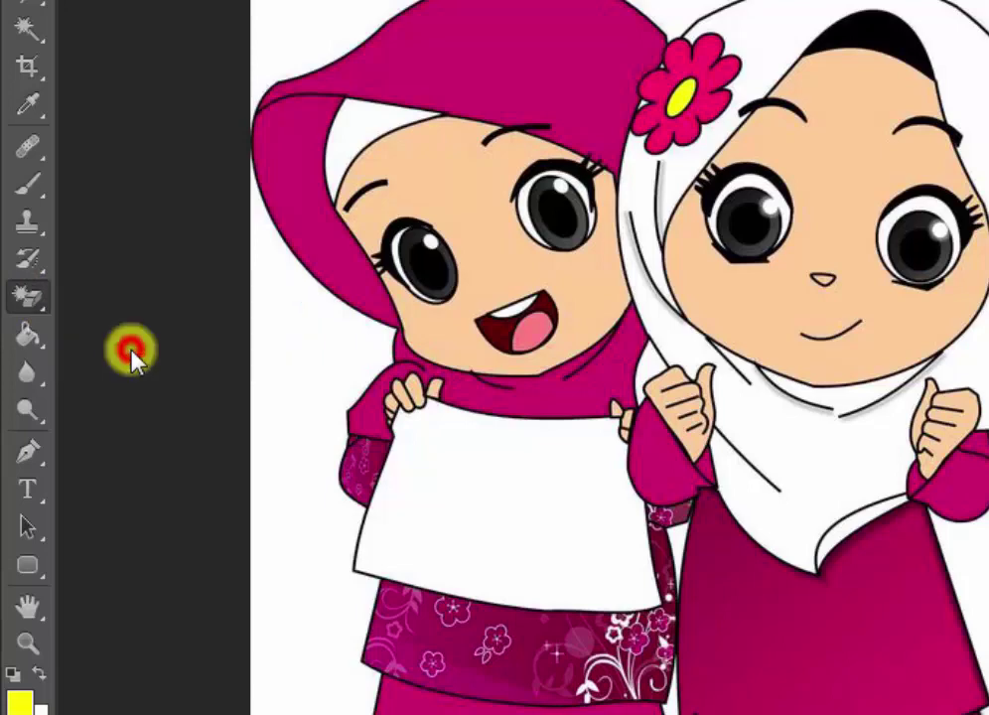
right_click(21, 300)
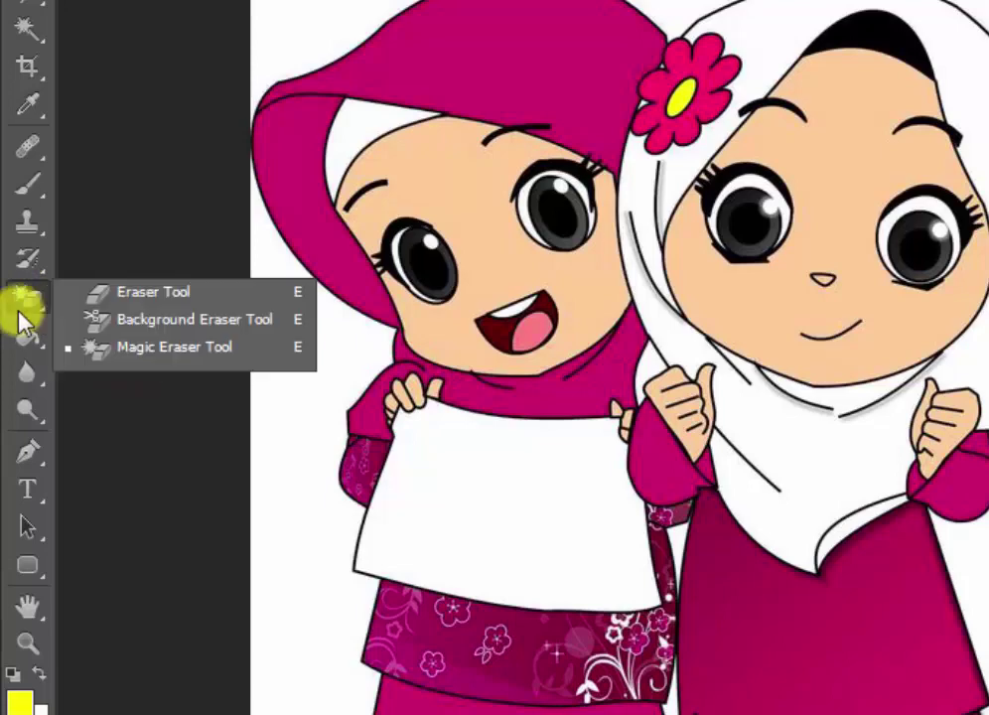
click(206, 357)
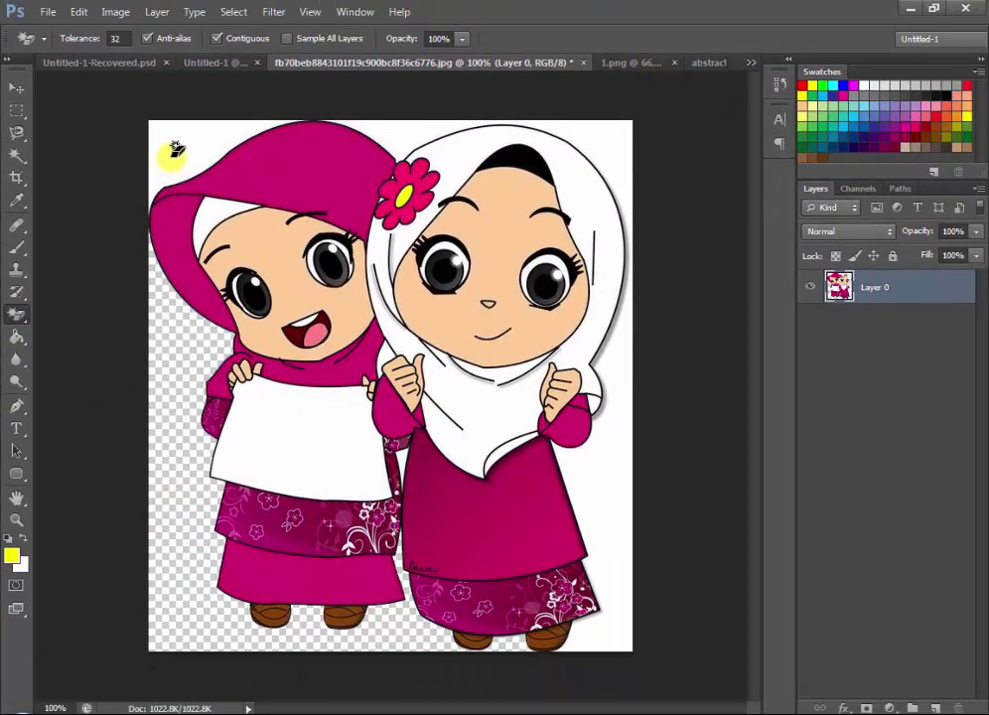
- Erase the white background around the girls and the gap between their dresses
click(173, 153)
click(386, 132)
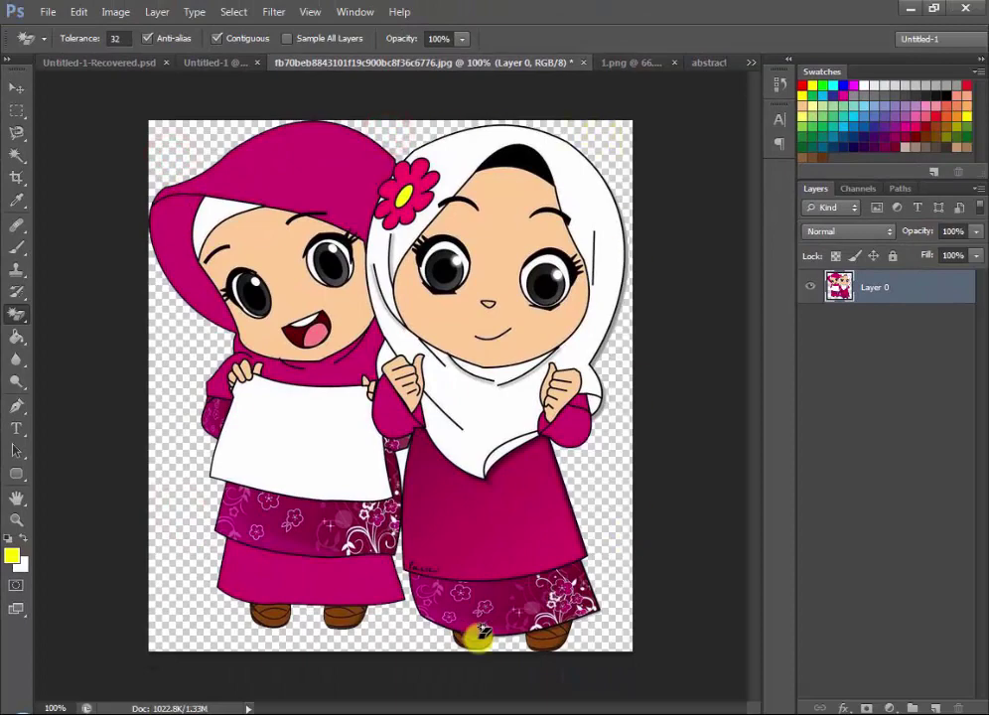
scroll(413, 514, up, 2)
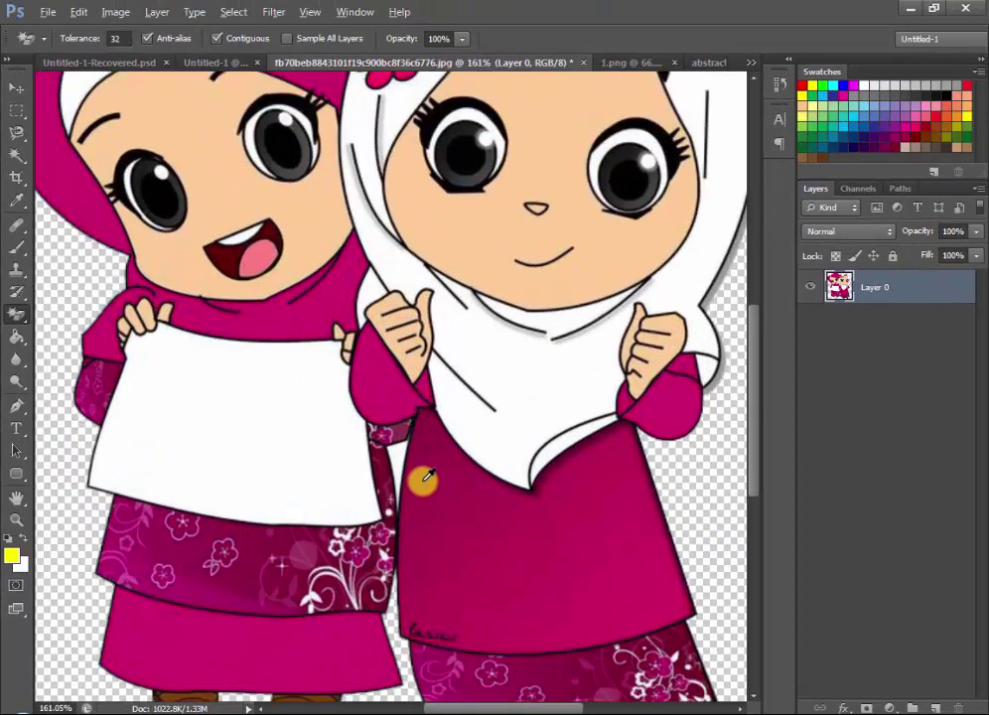
scroll(420, 471, up, 2)
click(386, 450)
scroll(348, 466, down, 2)
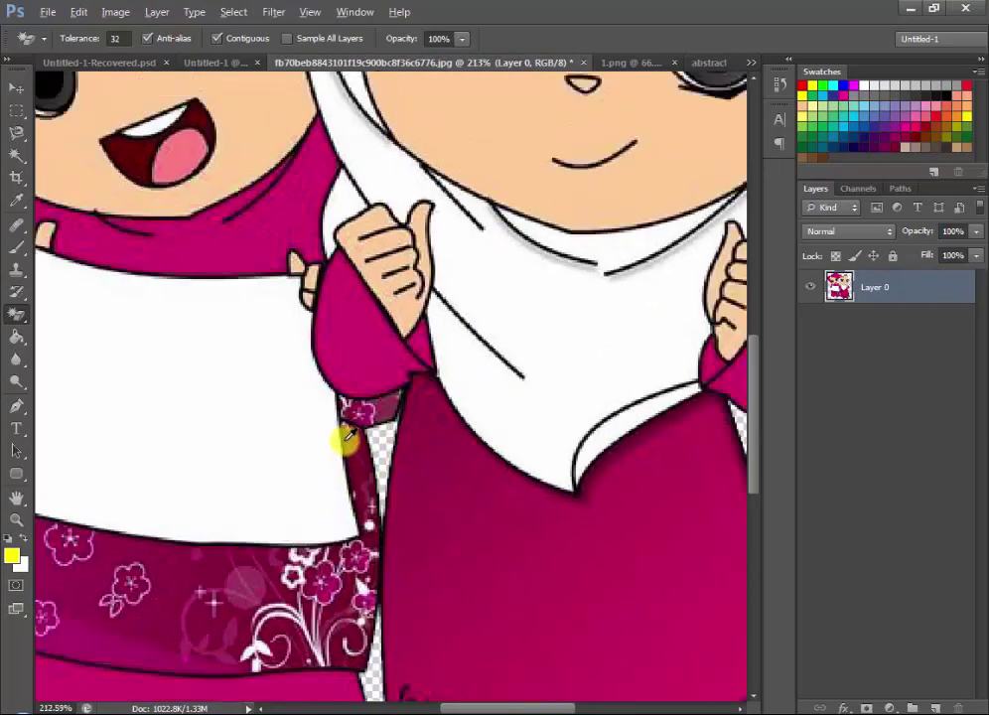
scroll(343, 437, down, 2)
scroll(388, 321, up, 1)
scroll(390, 343, up, 2)
scroll(388, 345, down, 2)
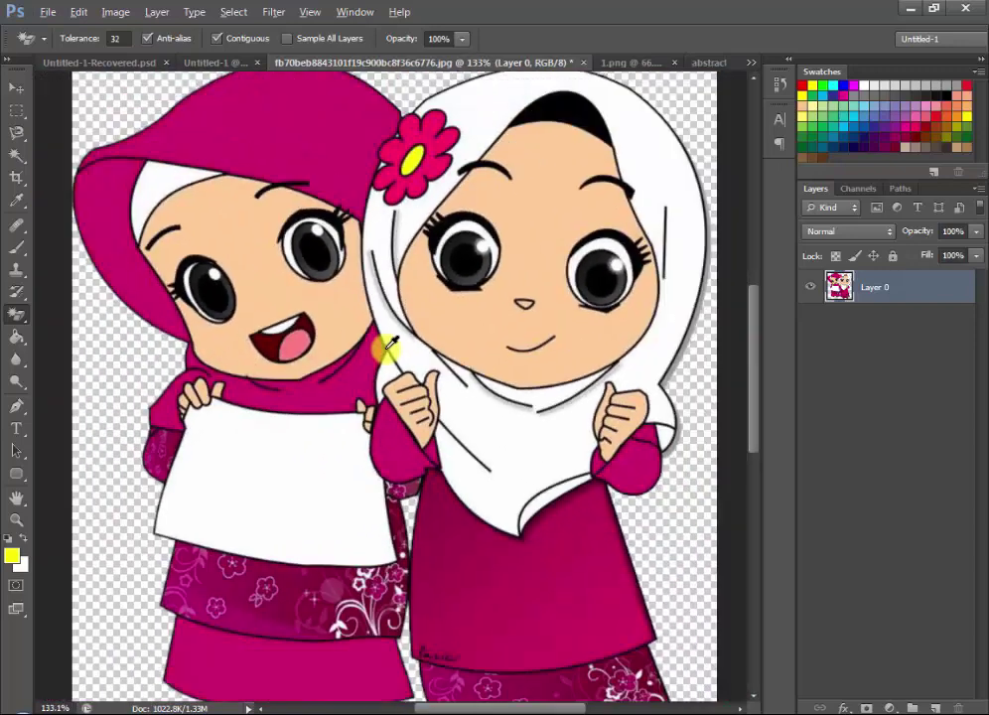
scroll(359, 343, down, 2)
scroll(397, 397, up, 2)
scroll(283, 267, up, 1)
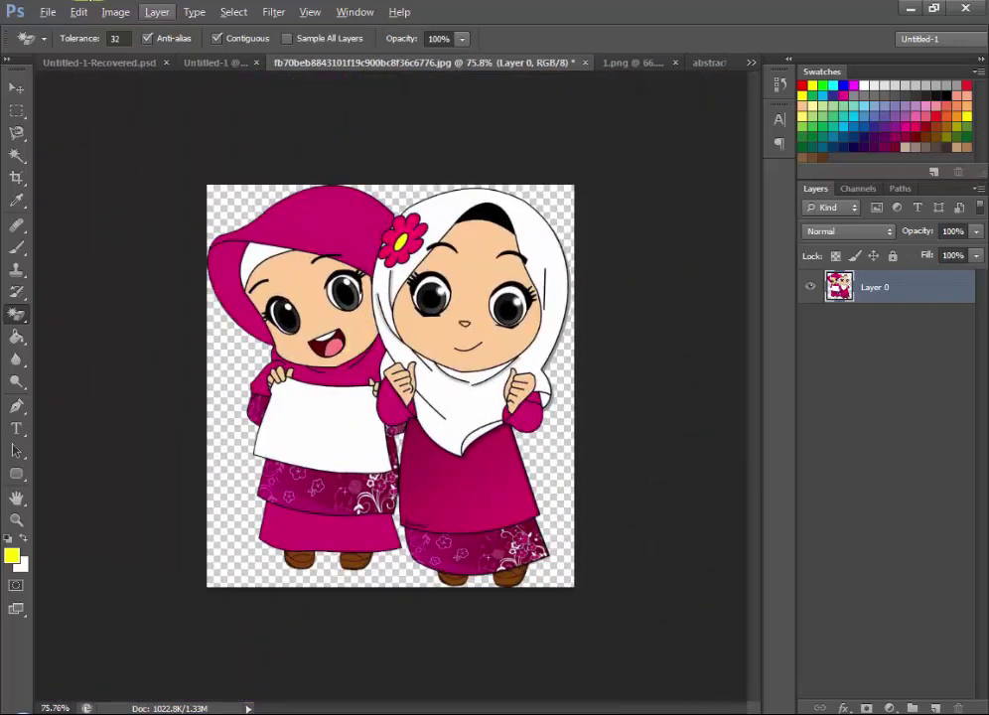
click(15, 89)
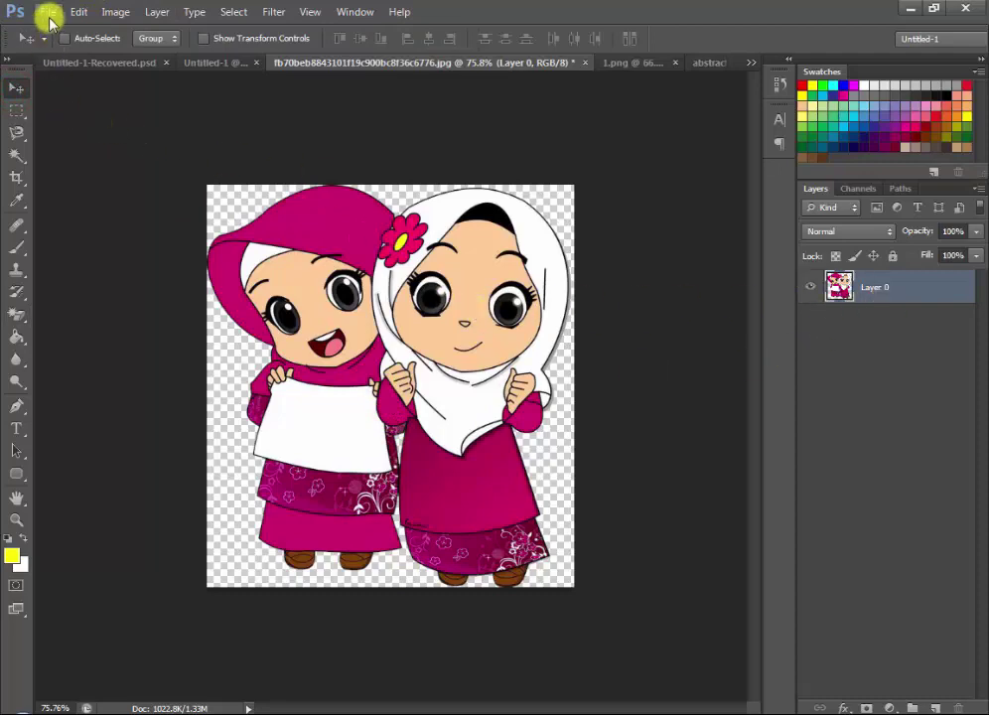
- With the Move Tool, start dragging the girls layer over to the Untitled-1 banner
click(47, 14)
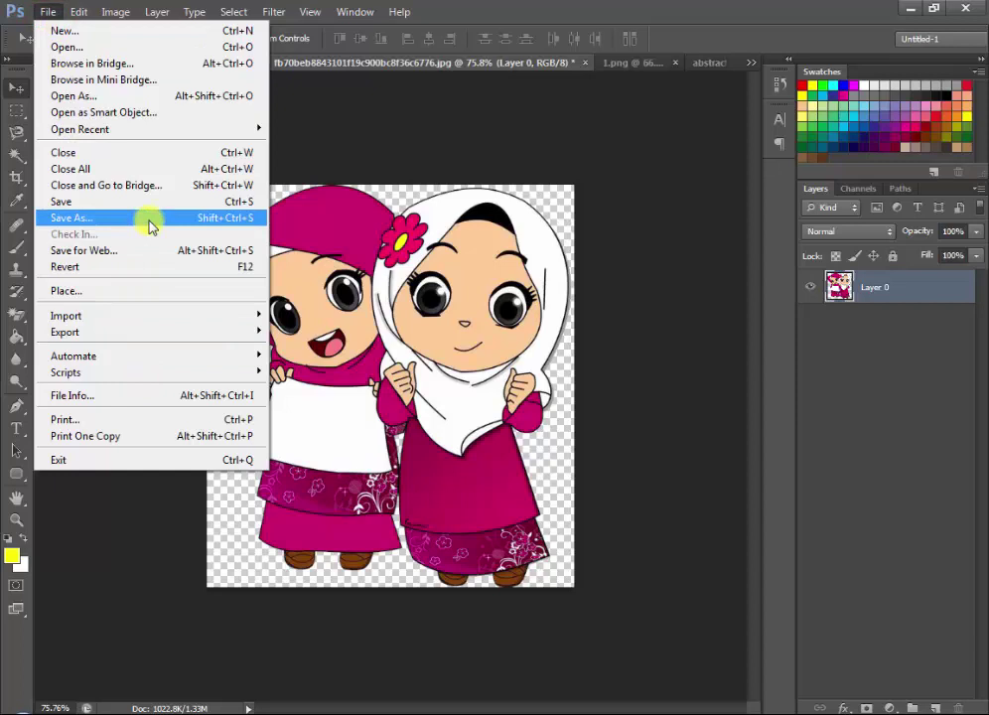
click(653, 370)
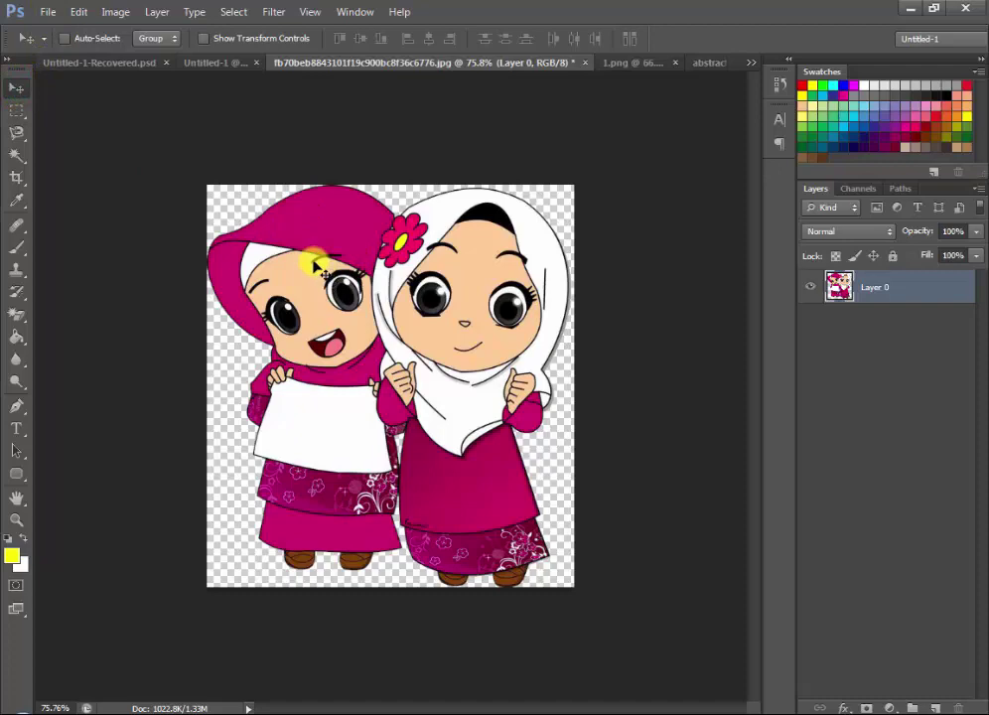
mouse_move(316, 266)
mouse_down()
mouse_move(215, 342)
mouse_move(399, 229)
mouse_move(146, 107)
mouse_move(157, 66)
mouse_move(195, 161)
mouse_move(302, 77)
mouse_move(357, 66)
mouse_move(392, 337)
mouse_up()
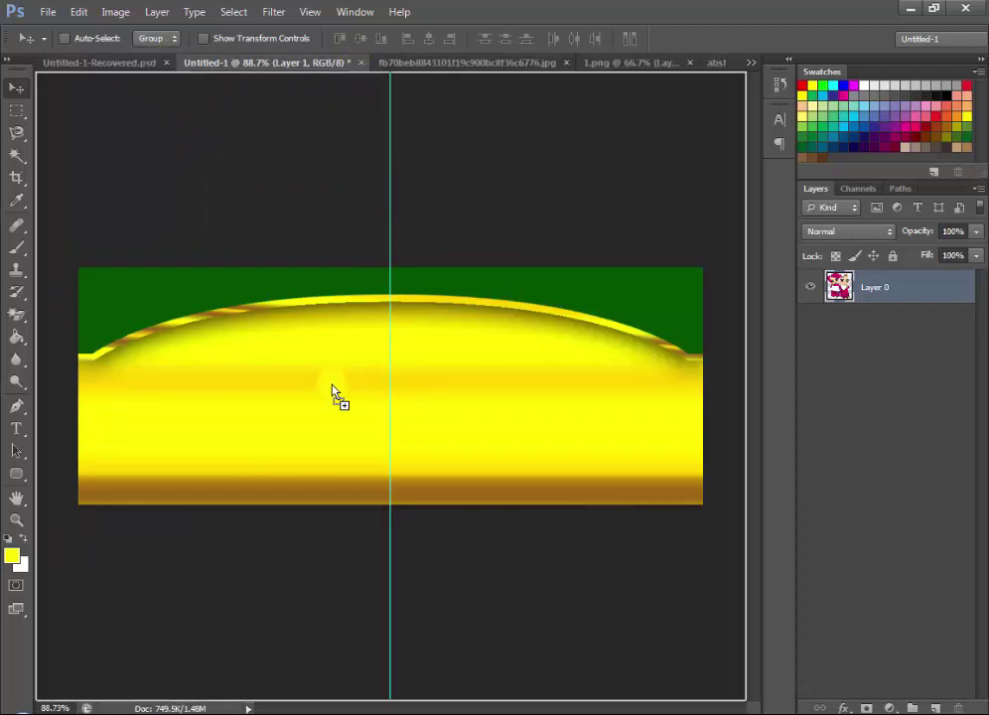
- Drop the girls onto the banner and close their source JPG without saving
drag(333, 392, 239, 346)
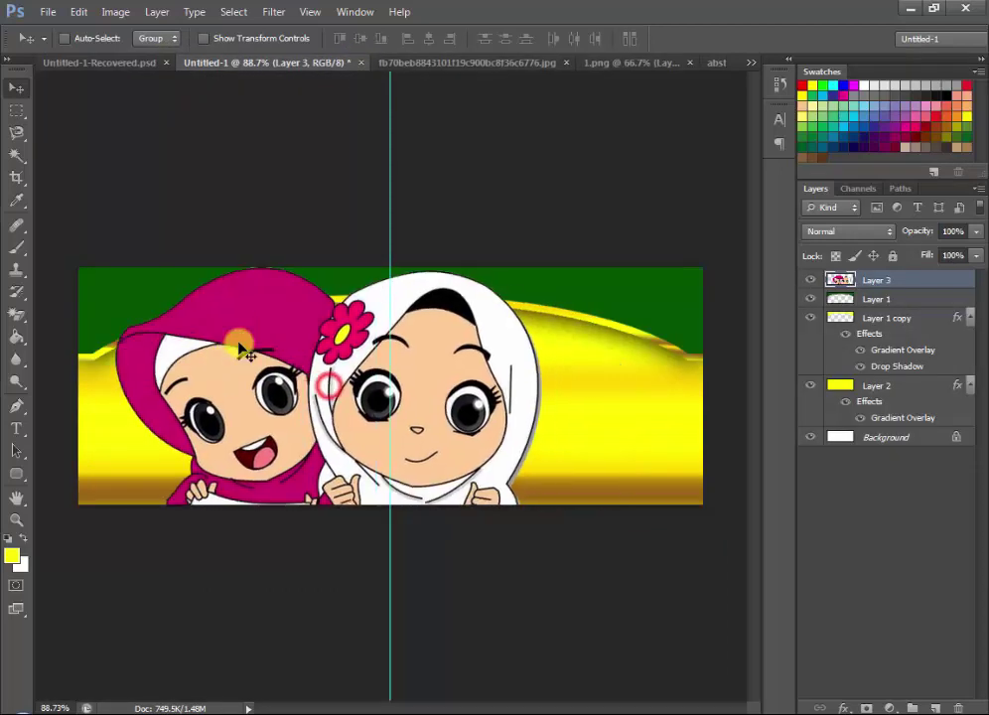
click(428, 61)
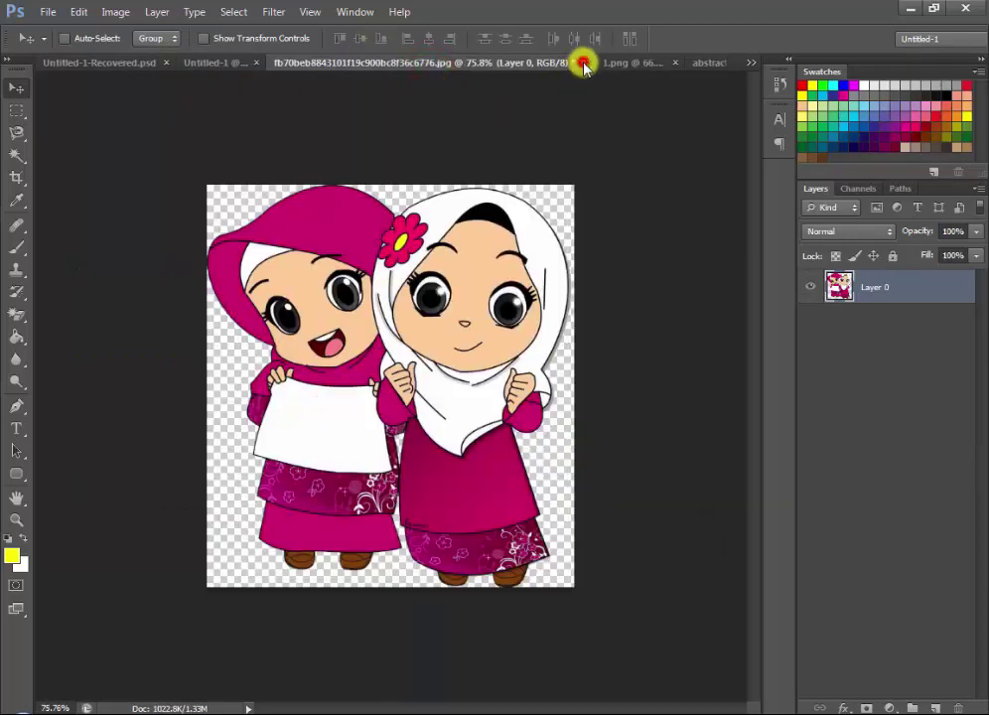
click(584, 63)
click(477, 290)
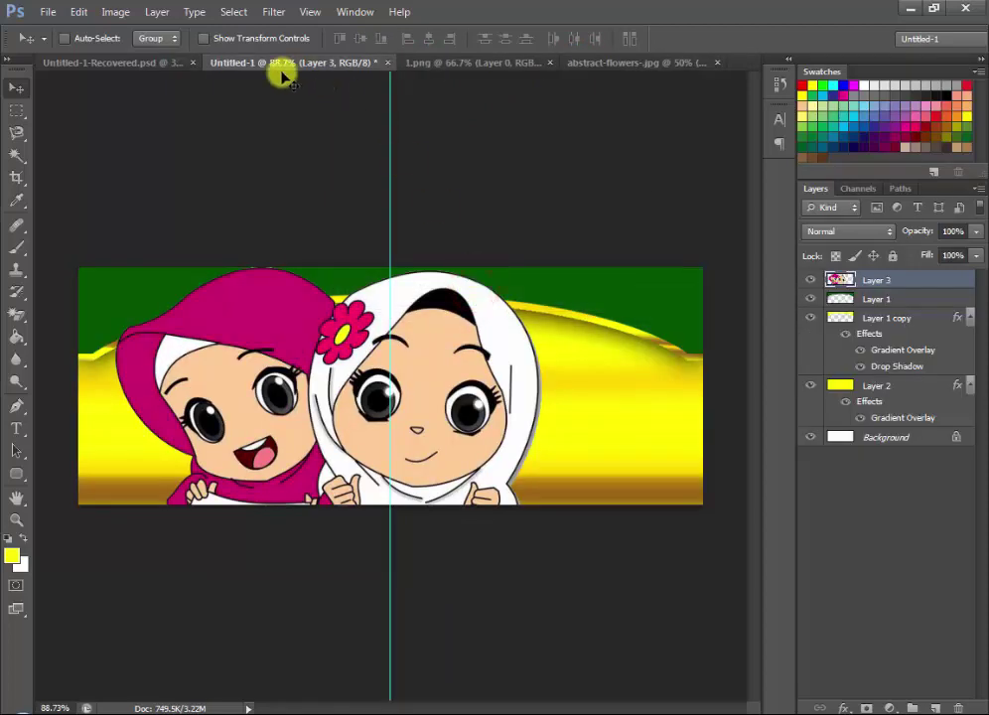
- Scale the girls layer to about 44% and position it on the banner's left side
drag(405, 422, 281, 389)
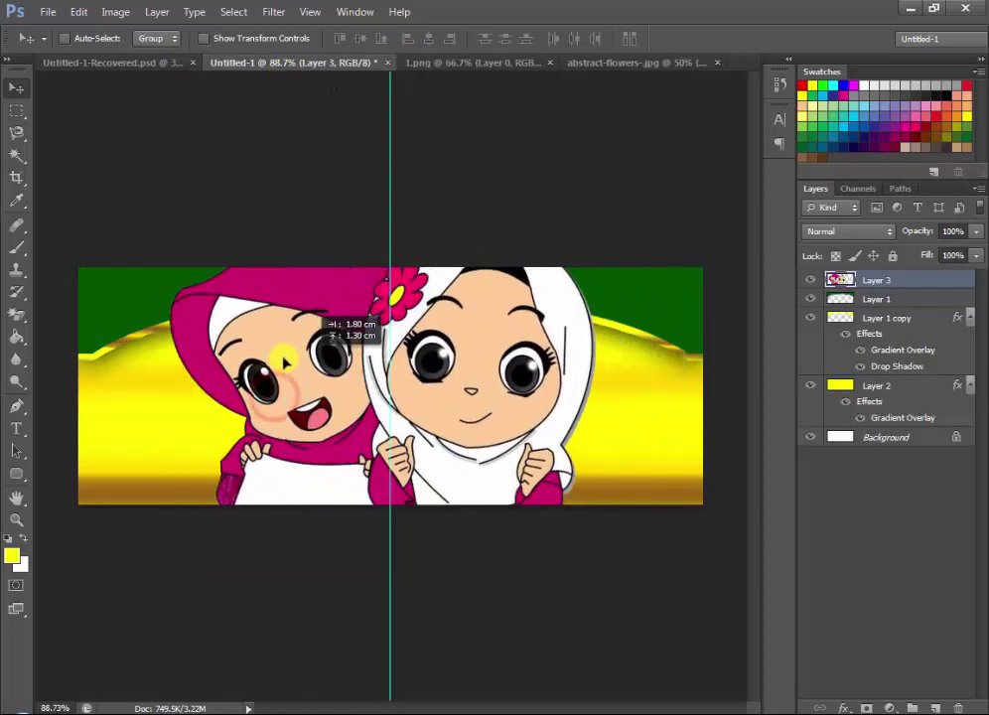
key(ctrl+t)
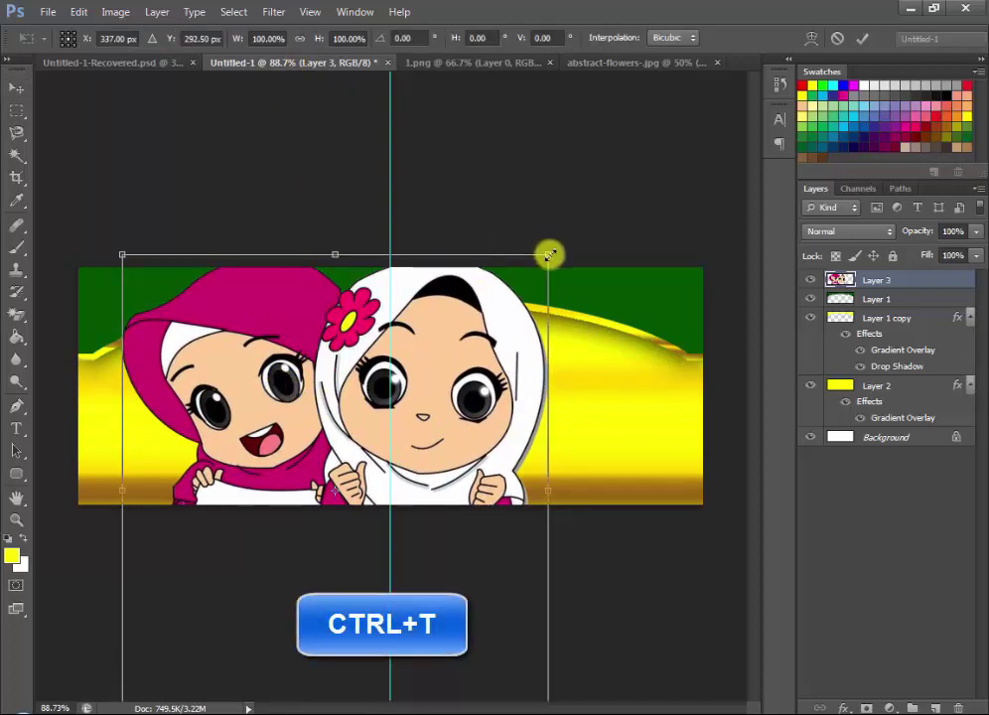
mouse_move(549, 256)
mouse_down()
mouse_move(302, 541)
mouse_move(268, 444)
mouse_move(291, 282)
mouse_move(291, 301)
mouse_up()
drag(257, 369, 231, 357)
key(Return)
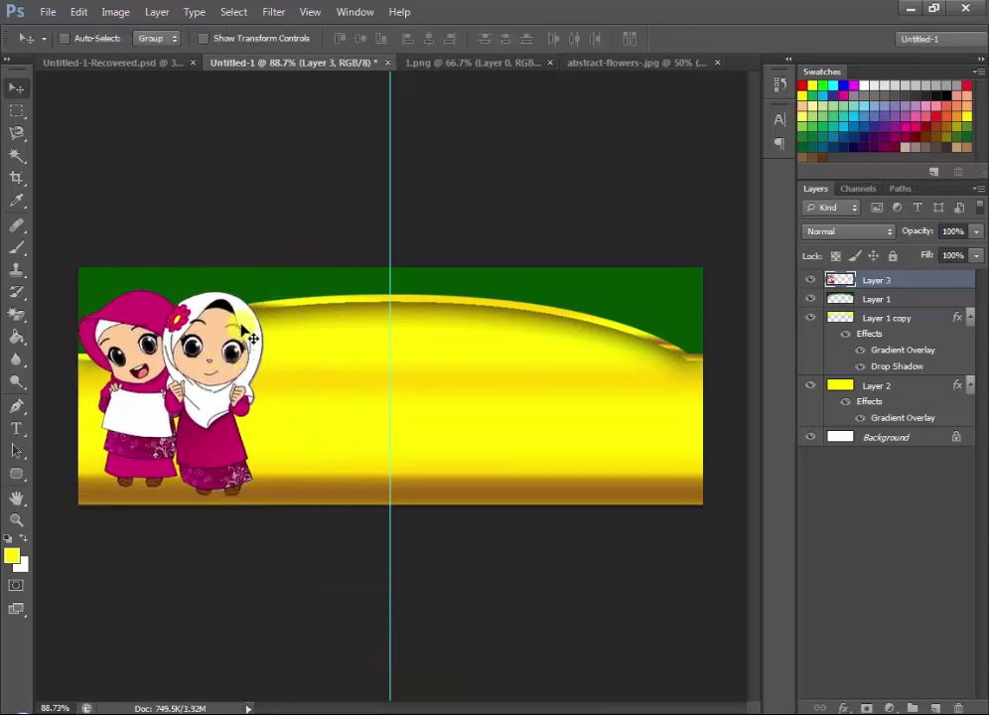
click(441, 62)
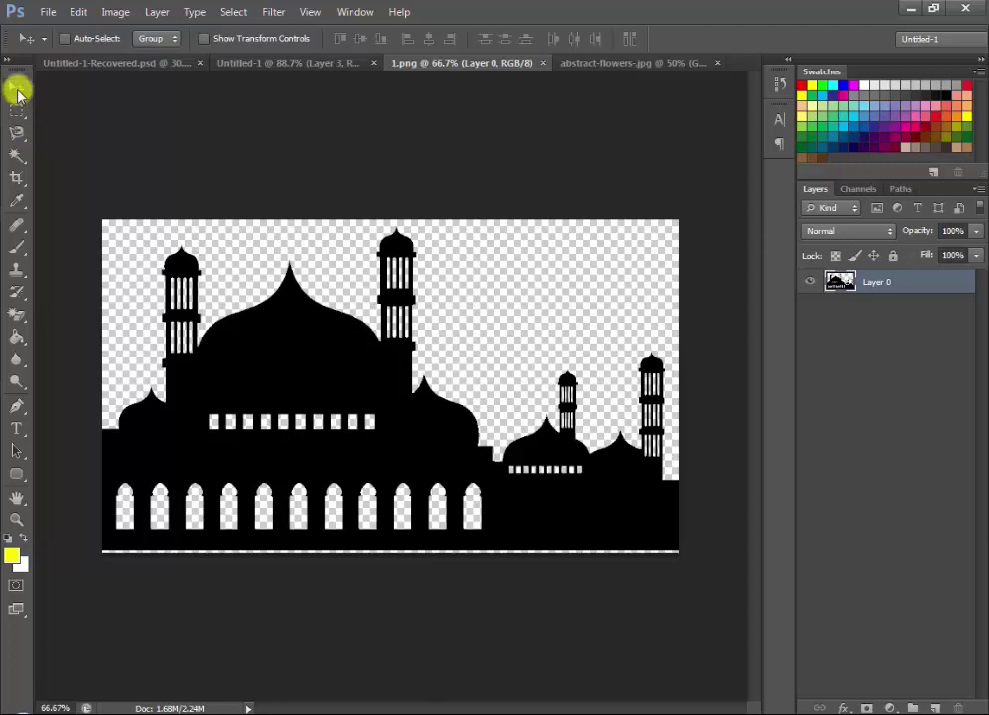
- Bring the mosque silhouette onto the banner, scaled to about 41%, on its right half
mouse_move(327, 375)
mouse_down()
mouse_move(281, 72)
mouse_move(526, 413)
mouse_up()
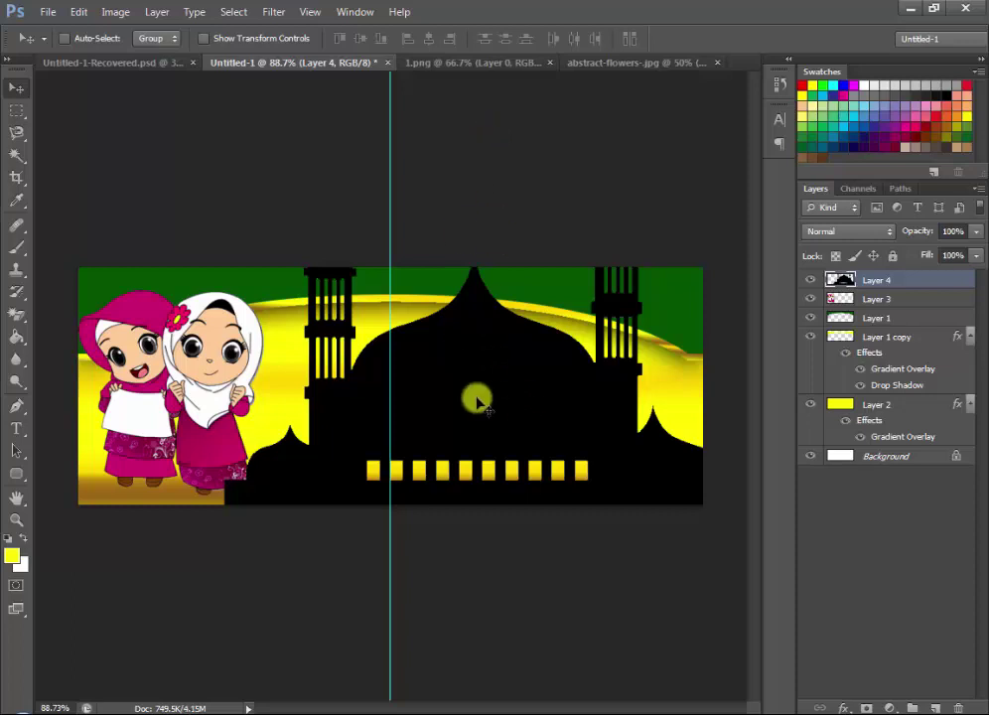
key(ctrl+t)
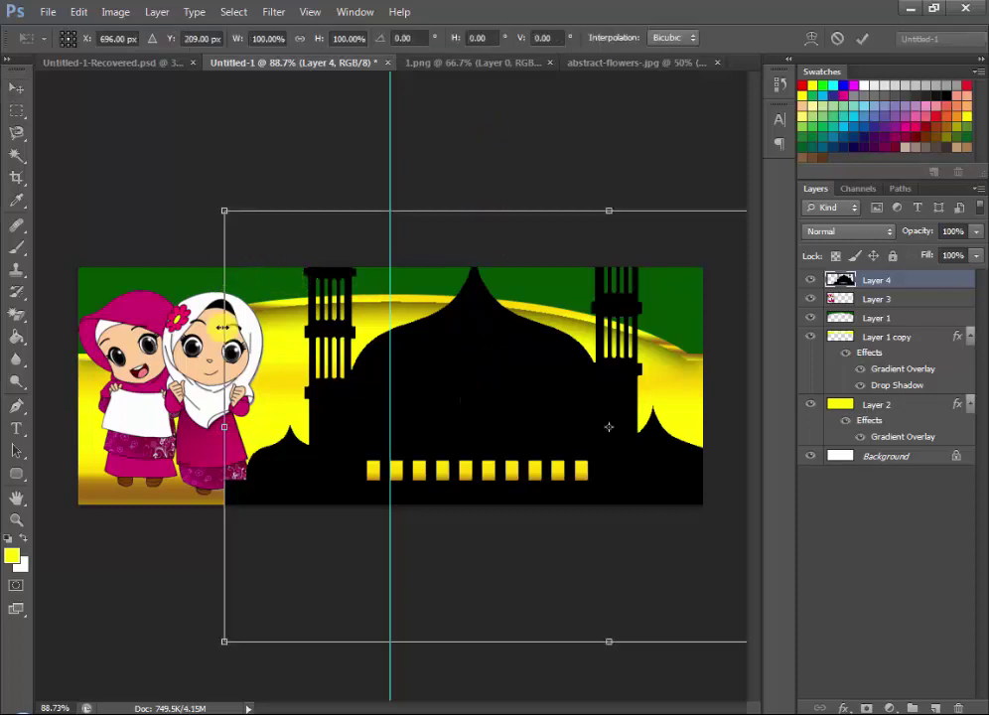
mouse_move(225, 206)
mouse_down()
mouse_move(610, 527)
mouse_move(352, 380)
mouse_up()
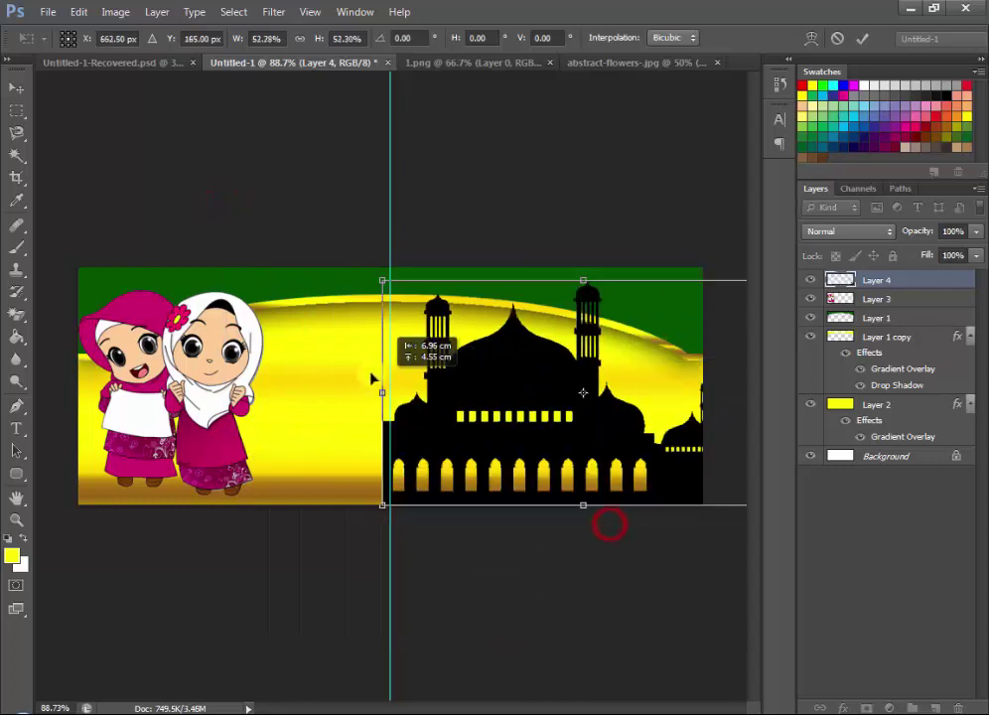
drag(331, 269, 420, 321)
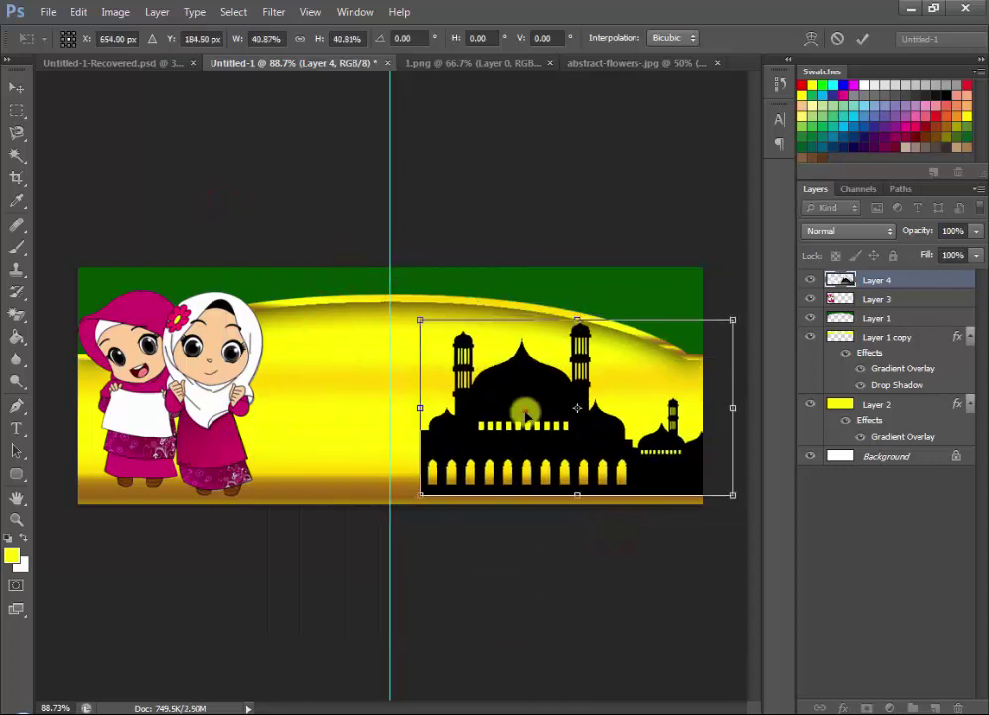
mouse_move(526, 423)
mouse_down()
mouse_move(474, 422)
mouse_move(490, 422)
mouse_up()
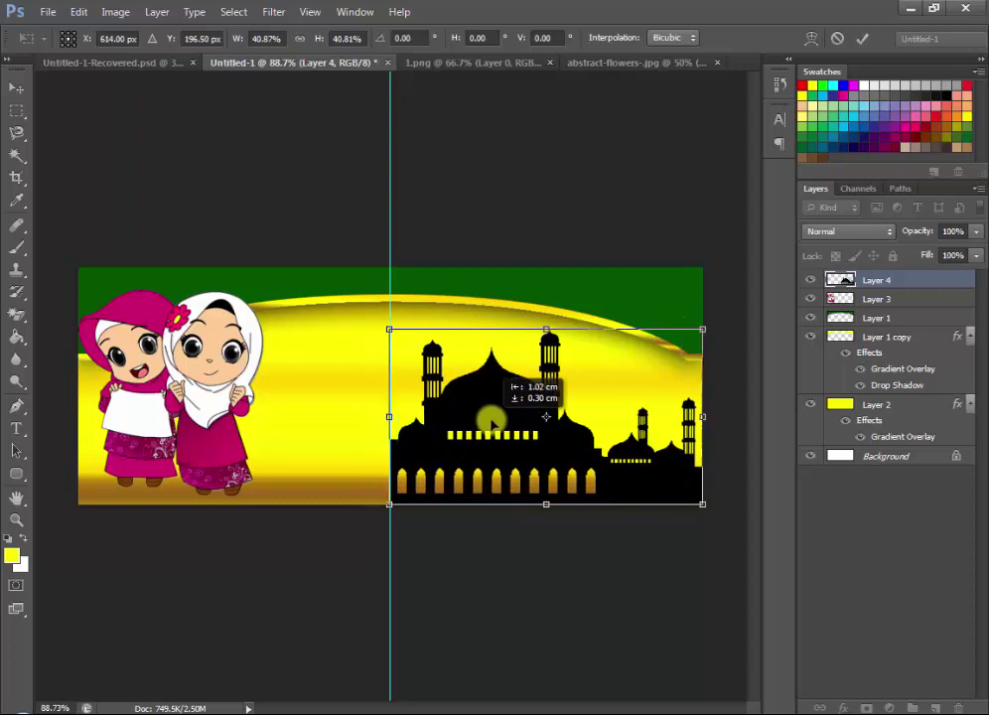
key(Return)
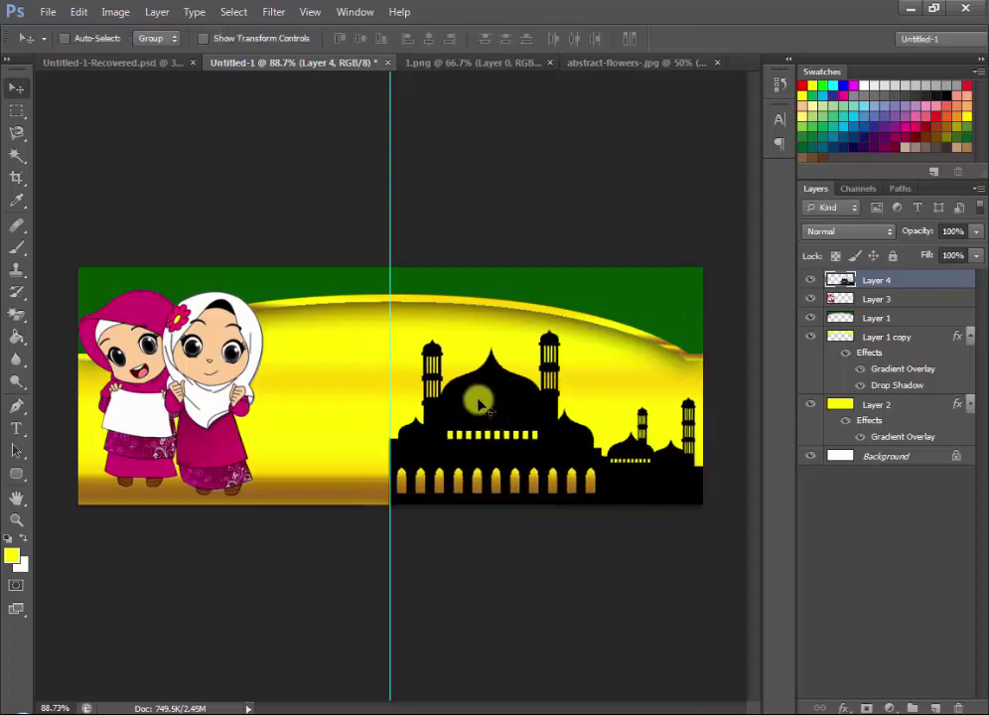
click(481, 64)
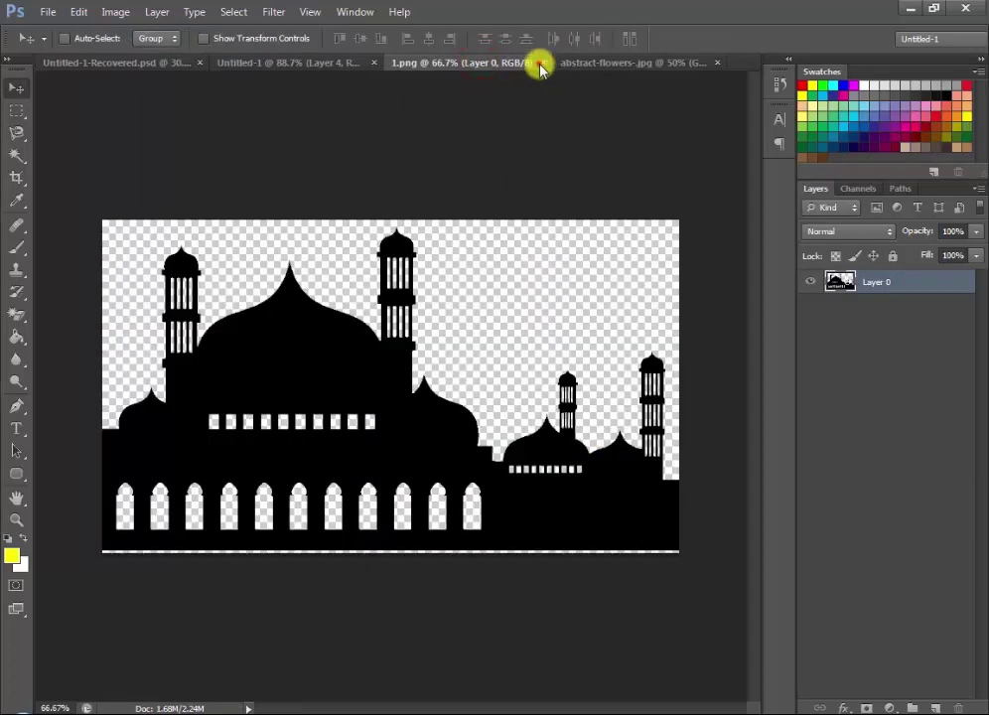
- Close 1.png and magic-erase the white background around the abstract-flowers ornament
click(541, 63)
click(592, 64)
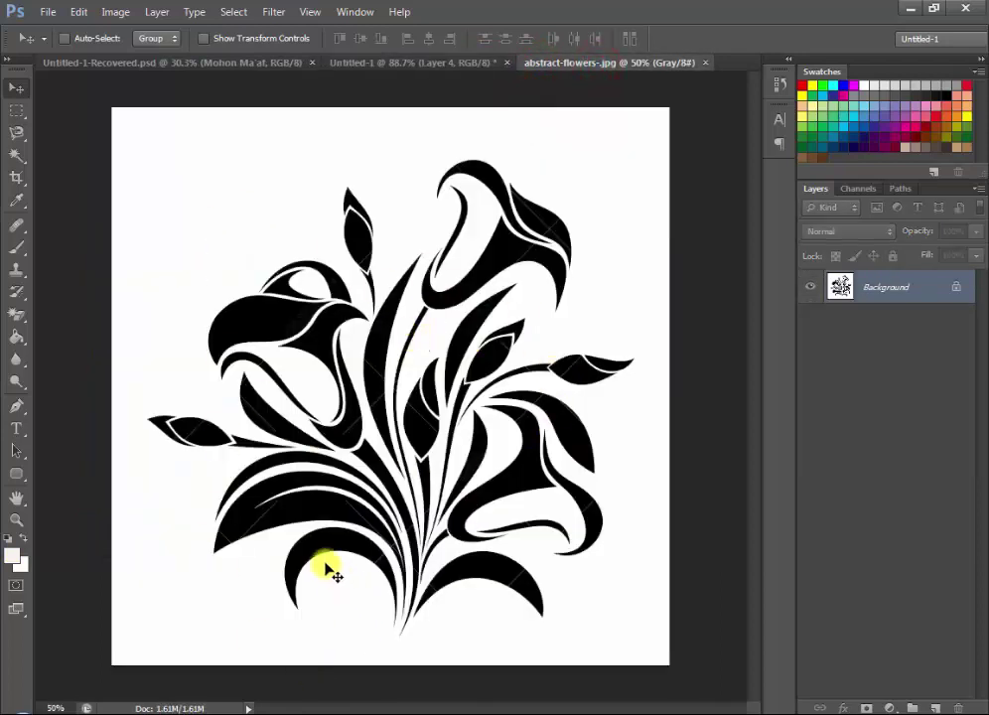
right_click(10, 342)
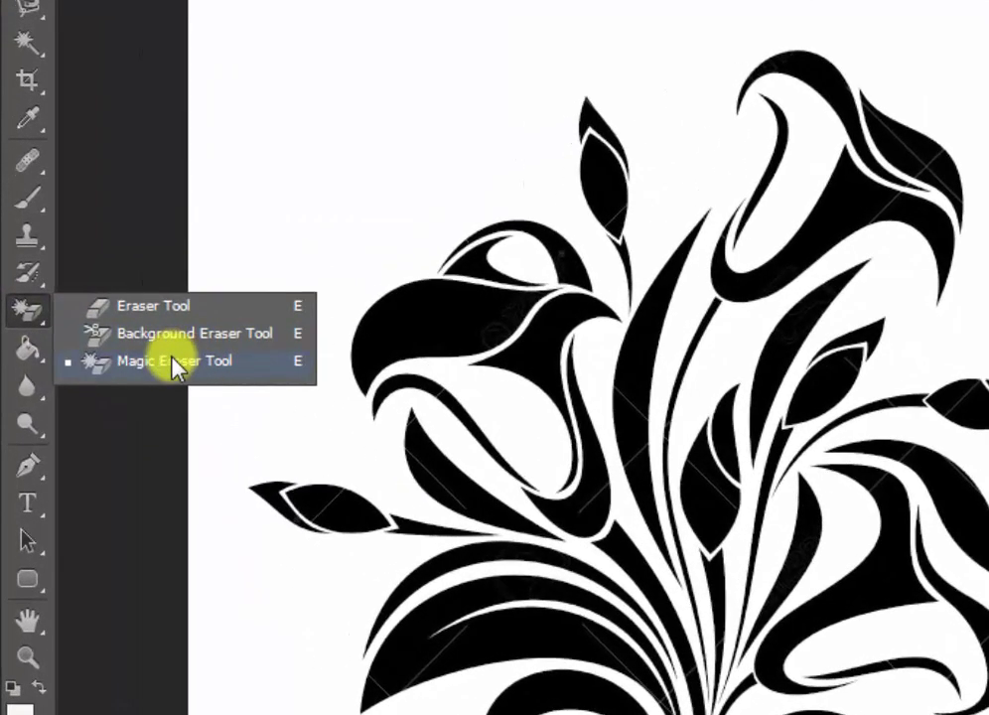
click(174, 364)
click(240, 386)
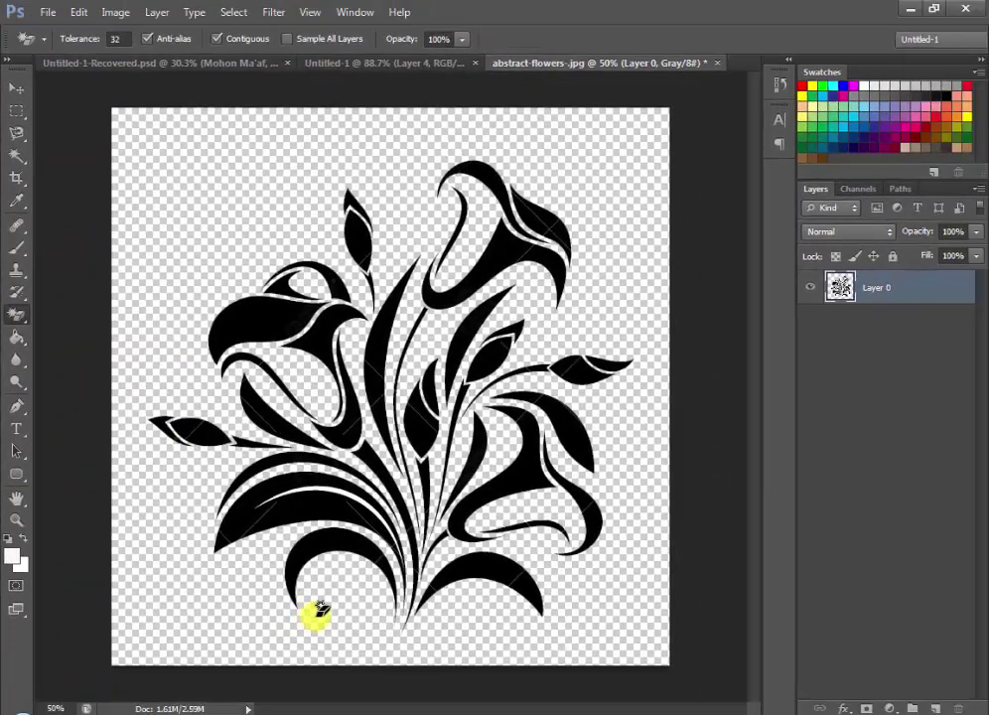
- Clear the white curved stripe near the flower base and drag the ornament toward the banner
scroll(320, 610, up, 2)
scroll(349, 525, up, 2)
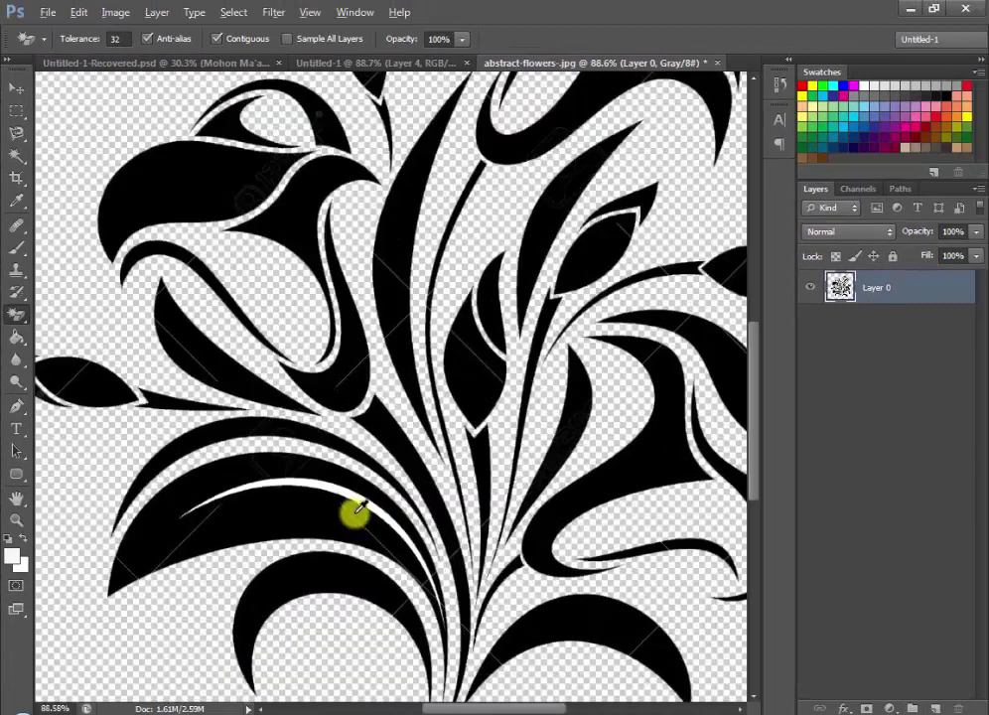
click(353, 496)
scroll(353, 487, down, 2)
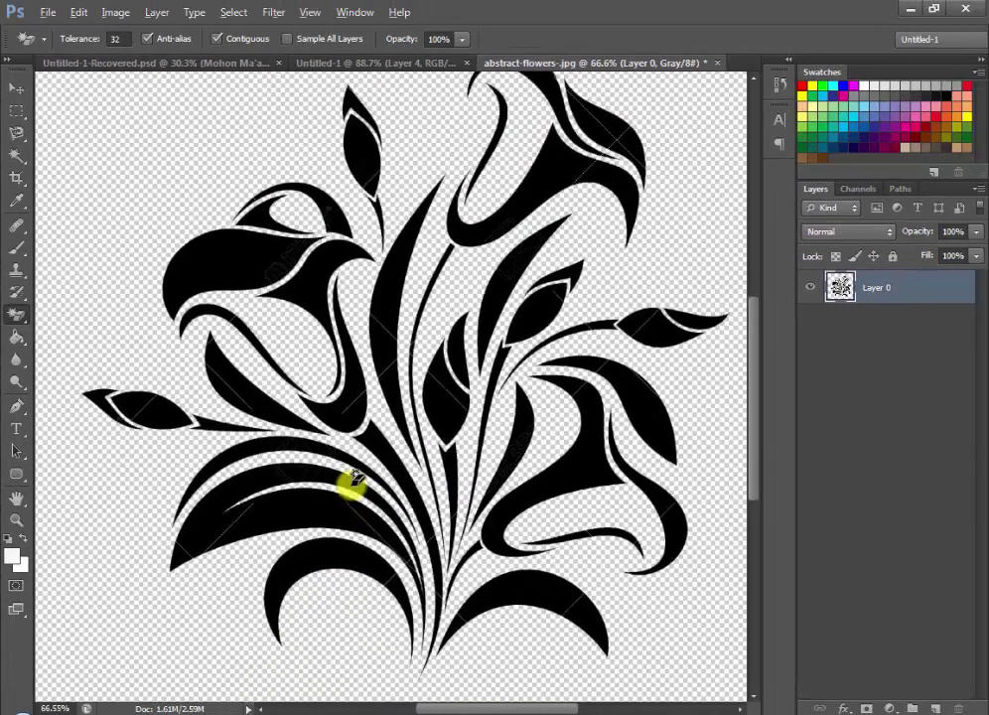
scroll(353, 481, down, 2)
click(16, 88)
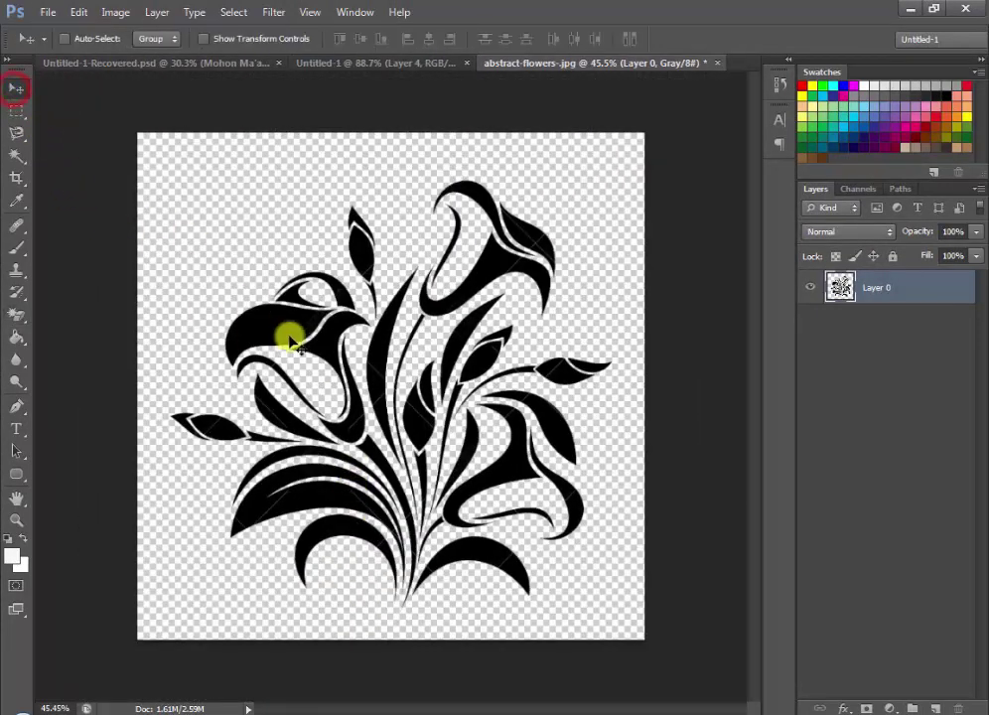
drag(288, 332, 369, 62)
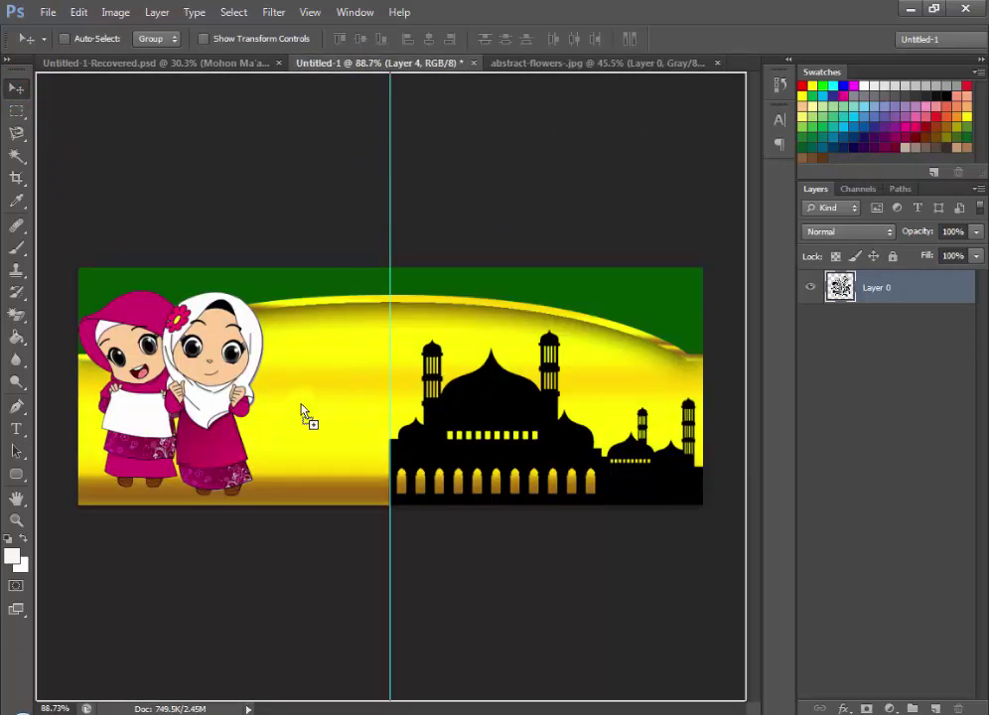
- Drop the flower ornament onto the Eid banner and reposition it with Free Transform
mouse_move(370, 62)
mouse_down()
mouse_move(310, 399)
mouse_move(274, 312)
mouse_up()
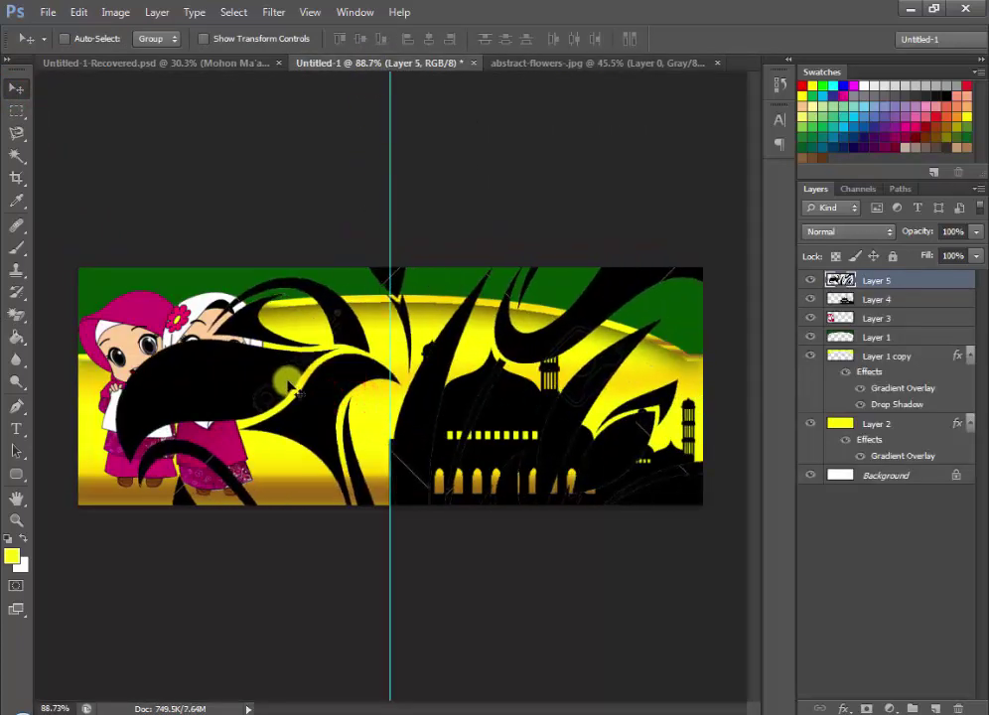
key(ctrl+t)
drag(230, 358, 624, 506)
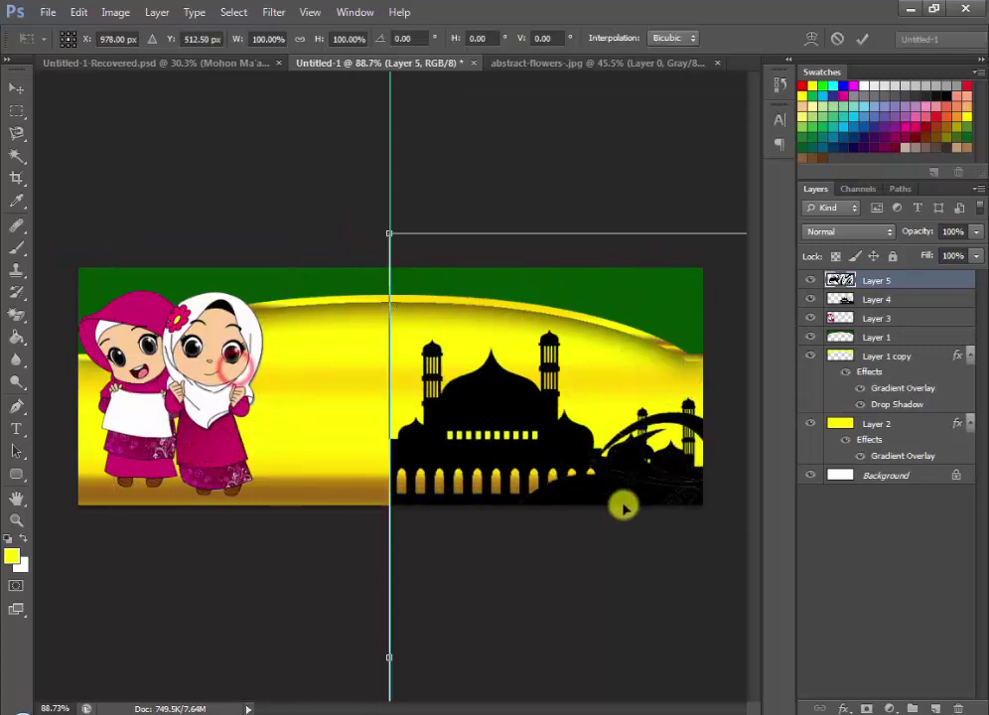
drag(467, 446, 278, 403)
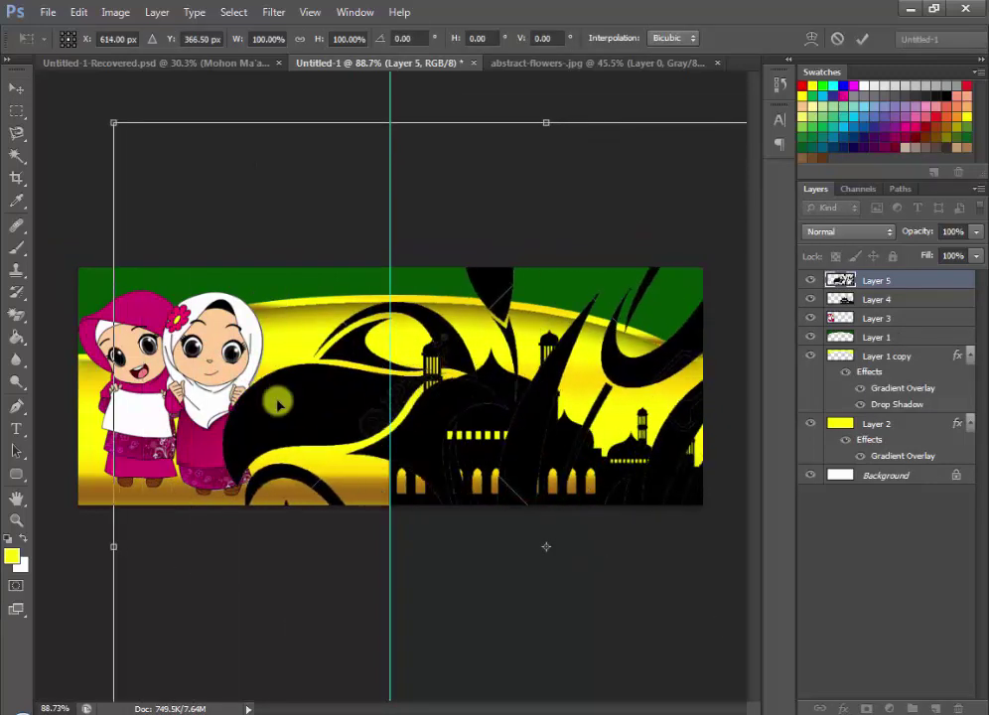
key(Return)
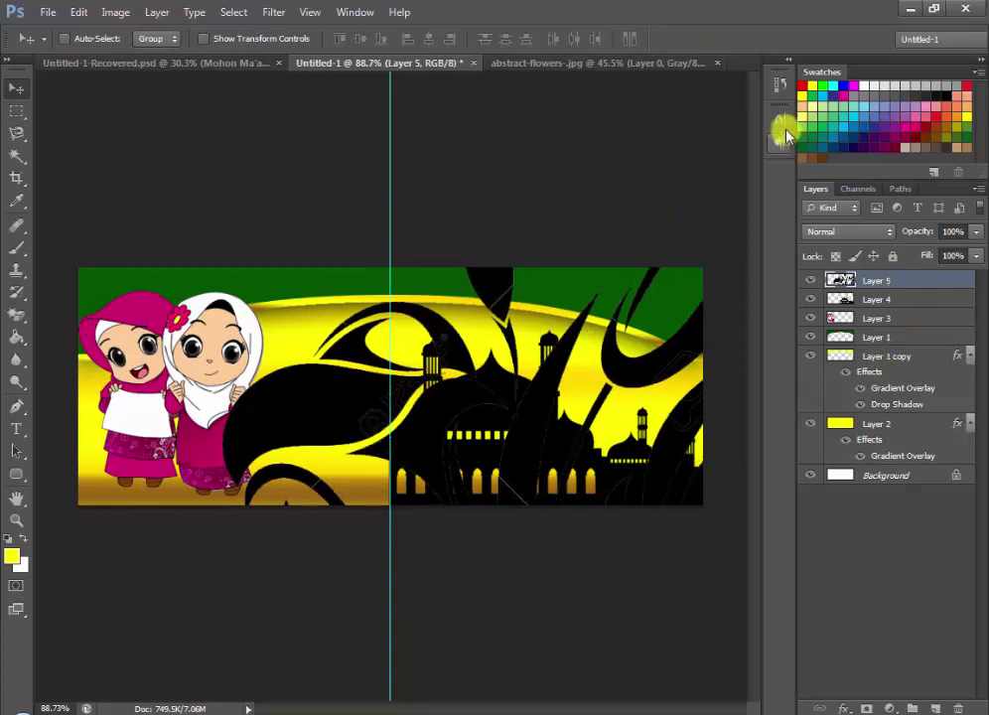
- Step back in History to before the ornament was added, returning to abstract-flowers.jpg
click(779, 90)
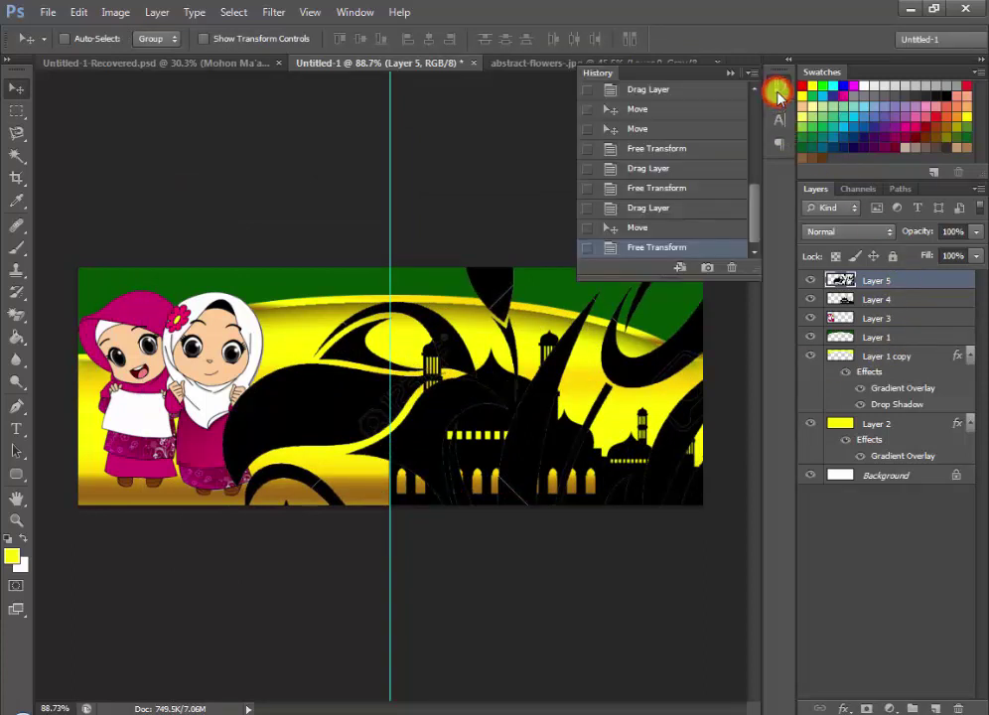
click(639, 231)
click(644, 208)
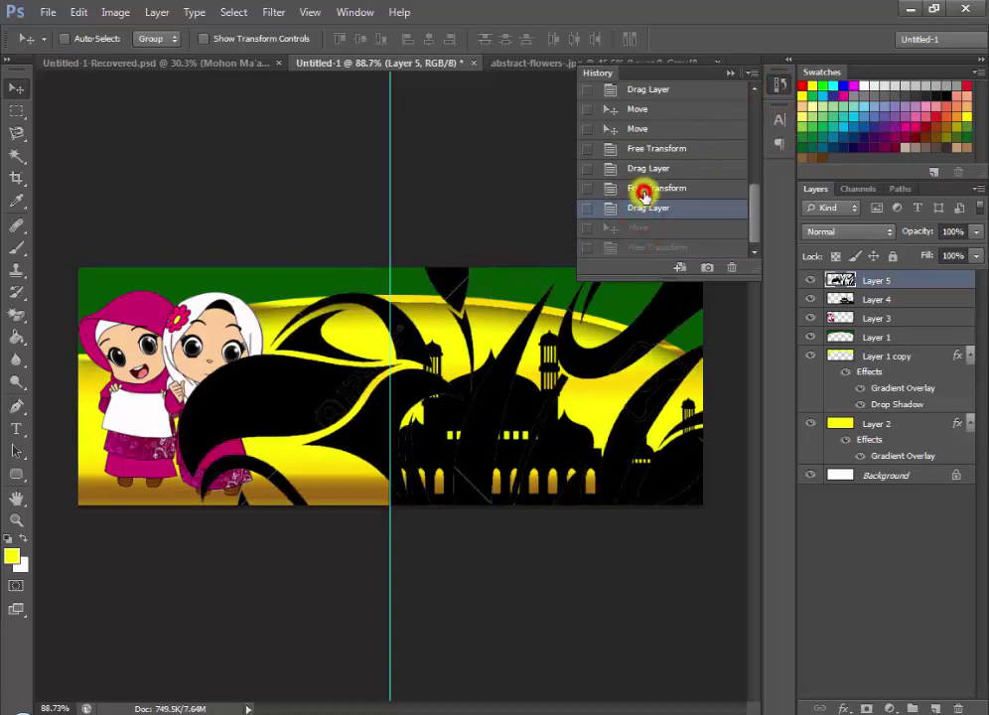
click(645, 190)
click(731, 76)
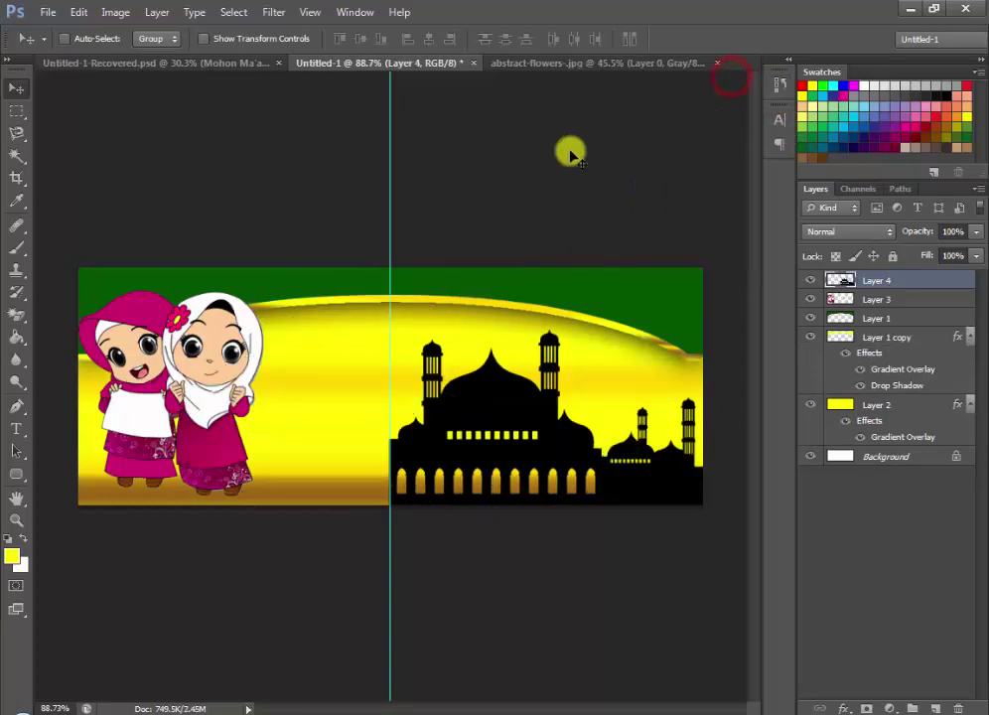
click(569, 63)
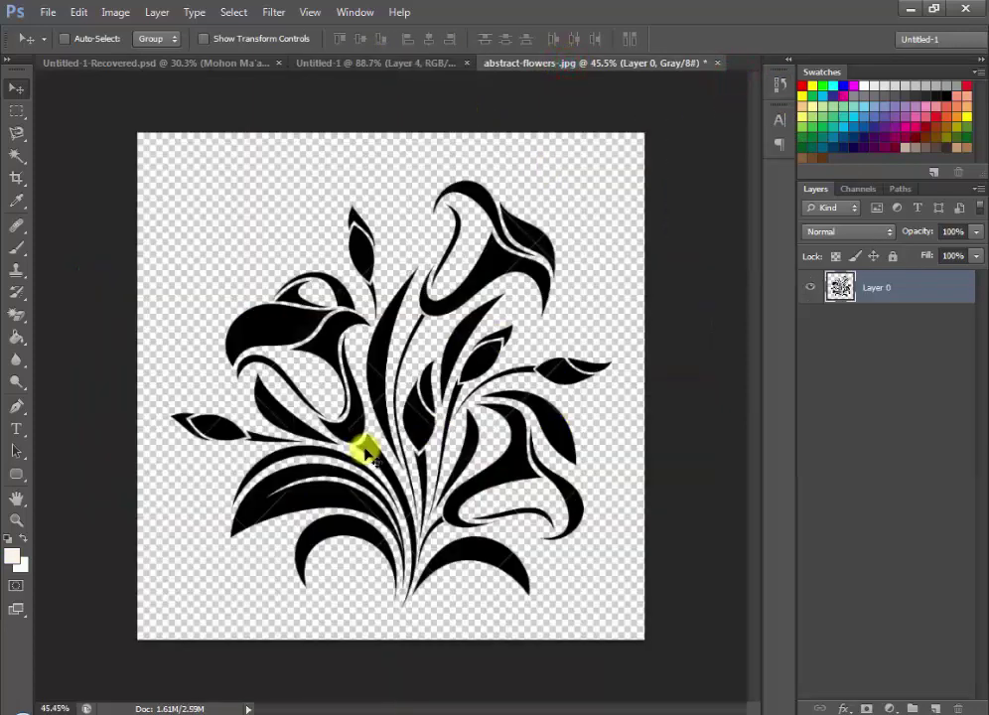
- Resize abstract-flowers.jpg to 100 pixels/inch (433 × 433 px) and drag it onto the banner
key(ctrl+alt+i)
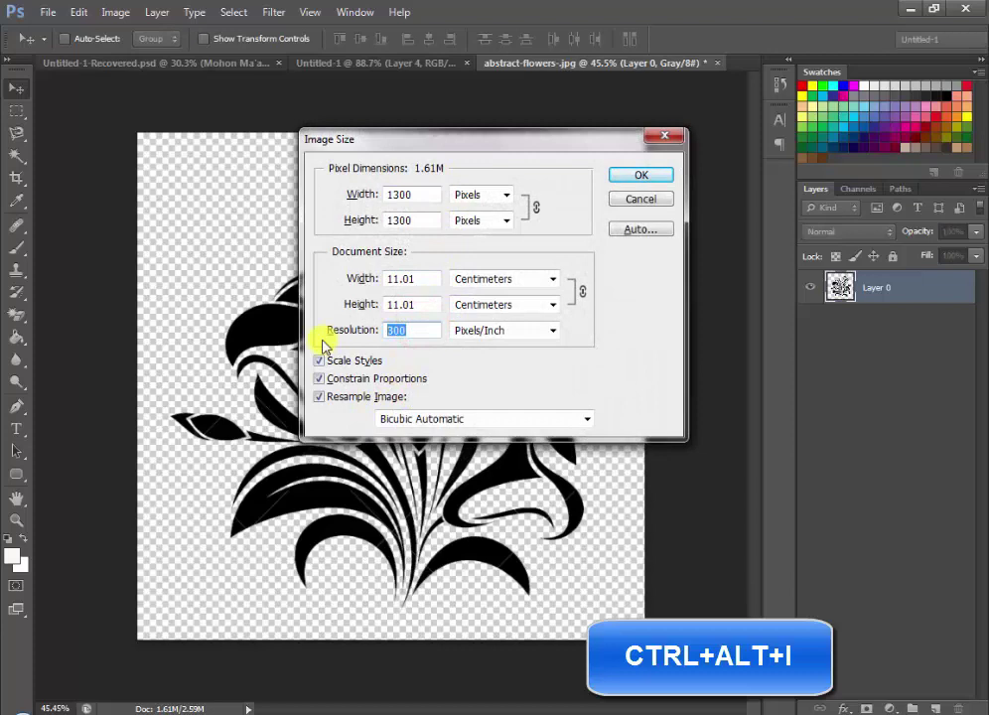
text(100)
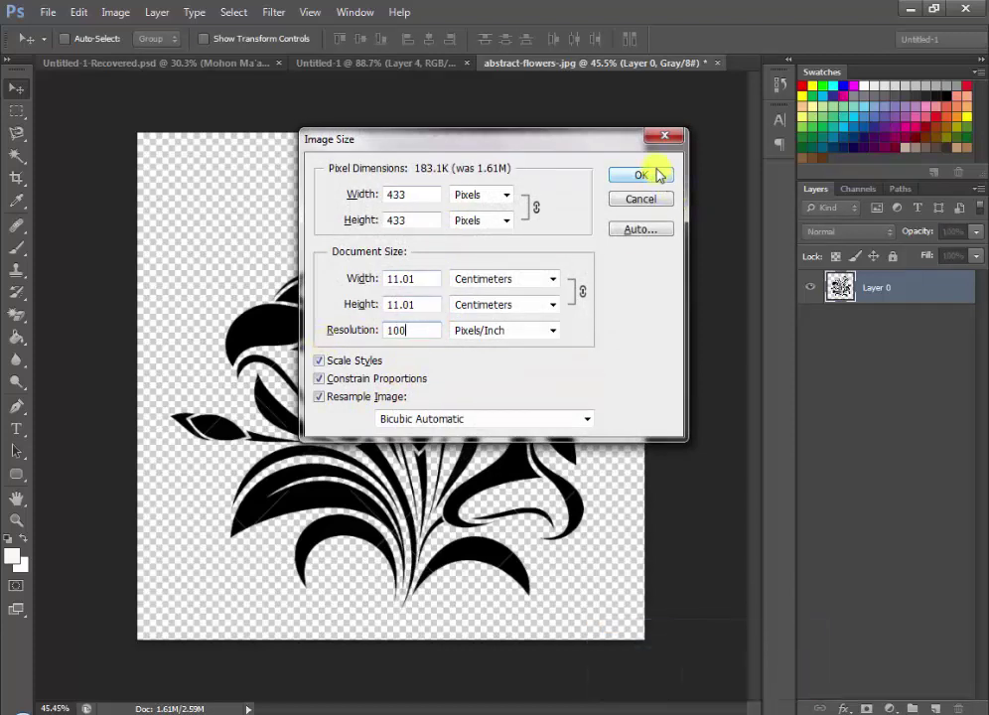
click(641, 174)
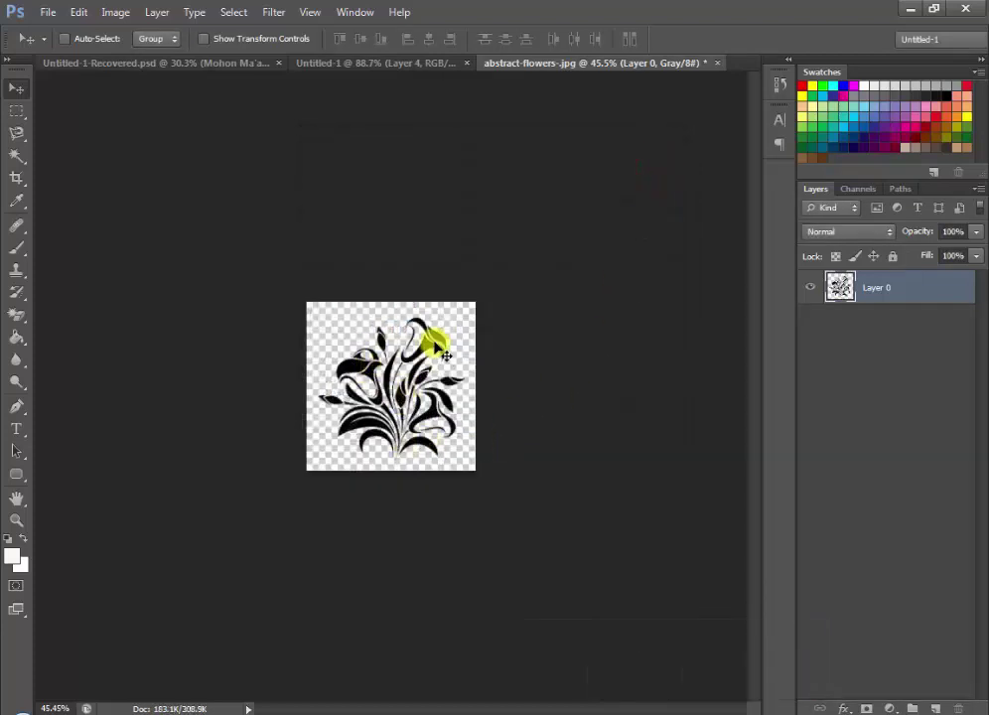
mouse_move(445, 355)
mouse_down()
mouse_move(382, 385)
mouse_move(357, 374)
mouse_move(408, 344)
mouse_up()
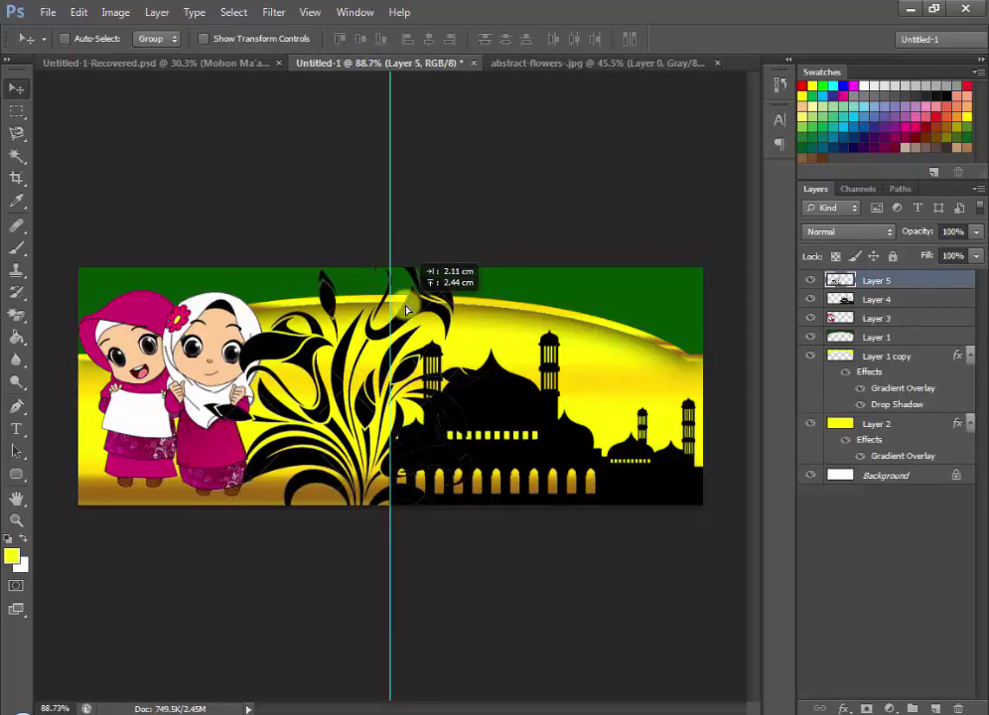
- Close abstract-flowers.jpg without saving changes
click(569, 65)
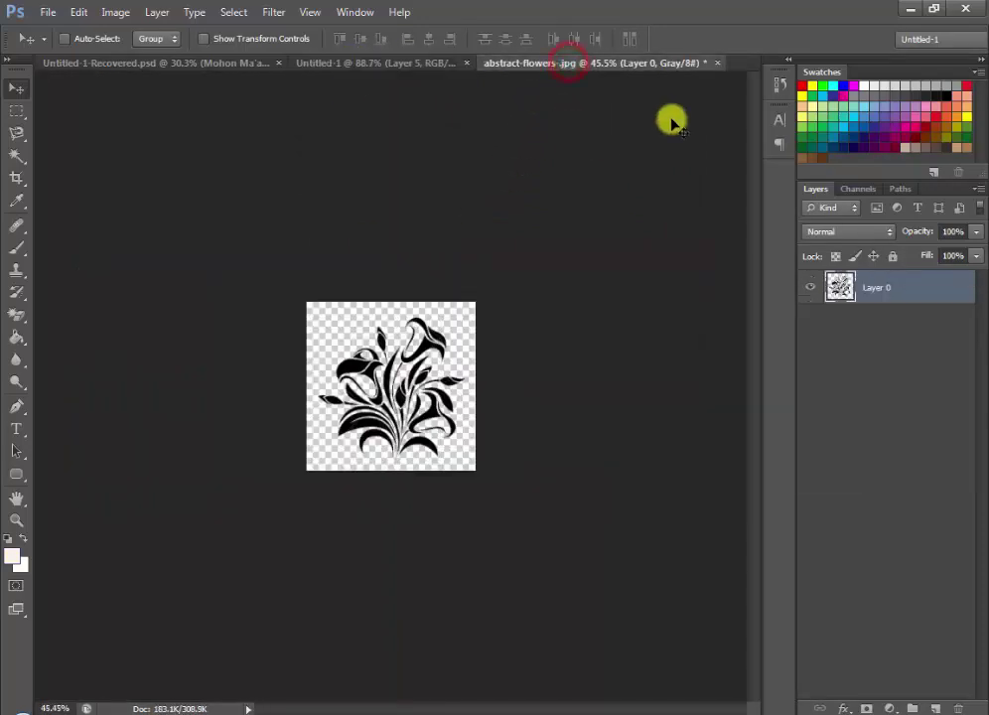
click(715, 66)
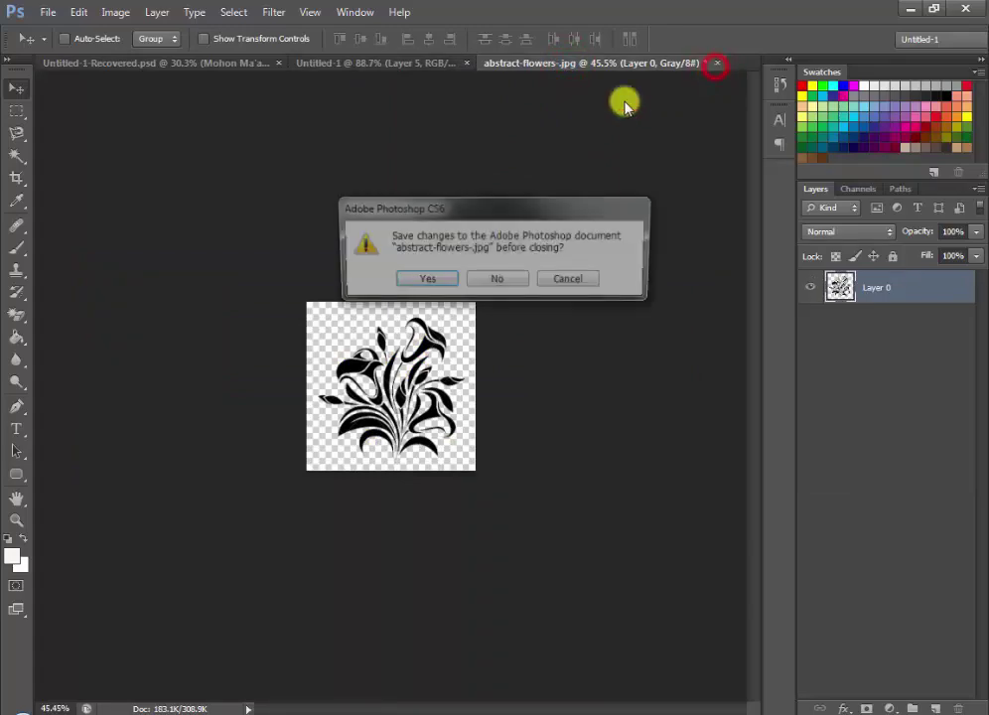
click(515, 281)
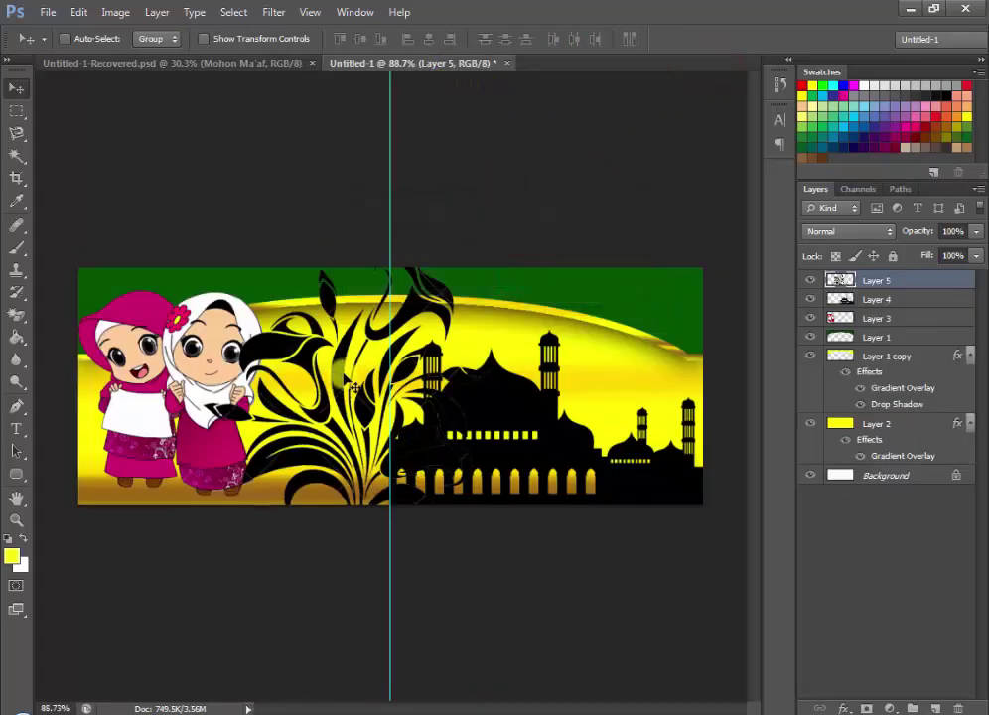
- Scale the floral ornament to about 85% and place it between the girls and mosque
drag(338, 377, 318, 375)
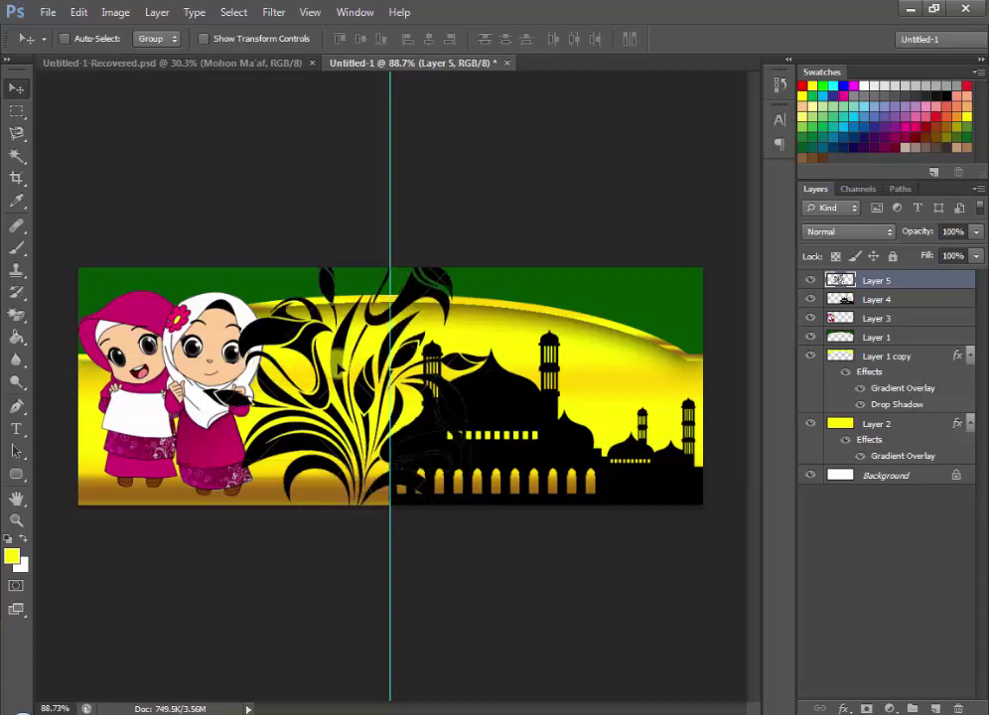
key(ctrl+t)
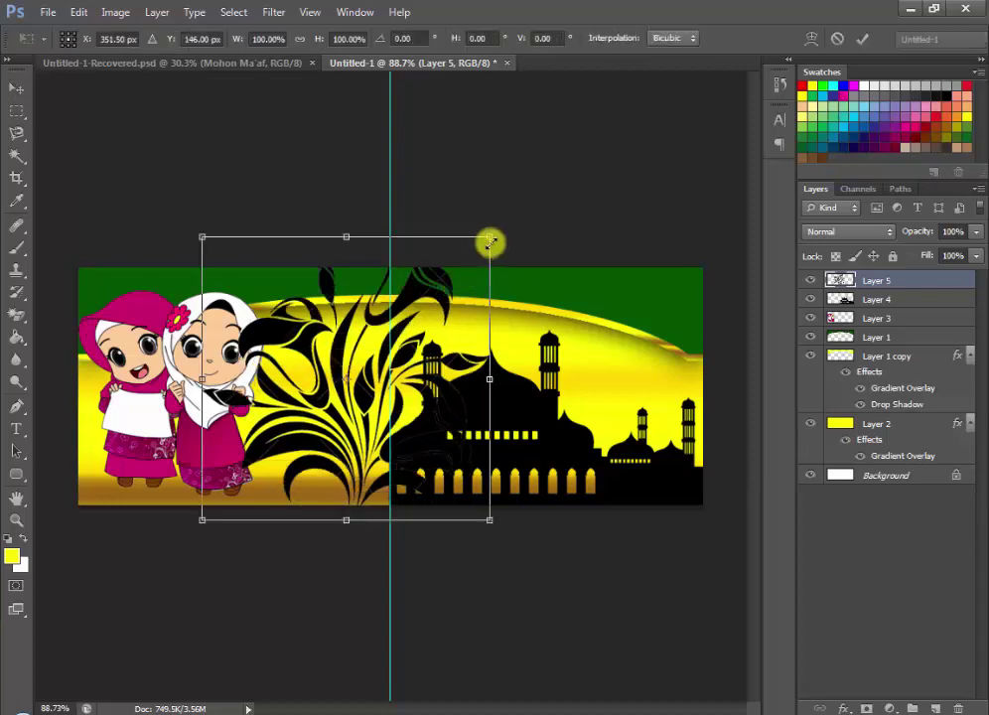
drag(490, 242, 449, 280)
drag(352, 432, 352, 426)
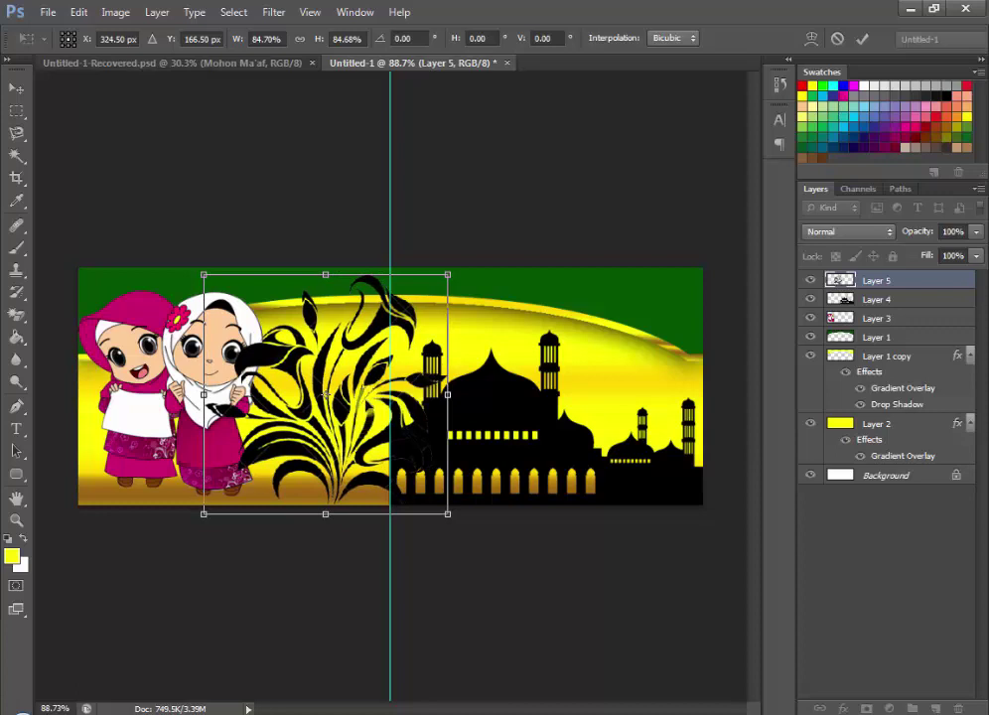
key(Return)
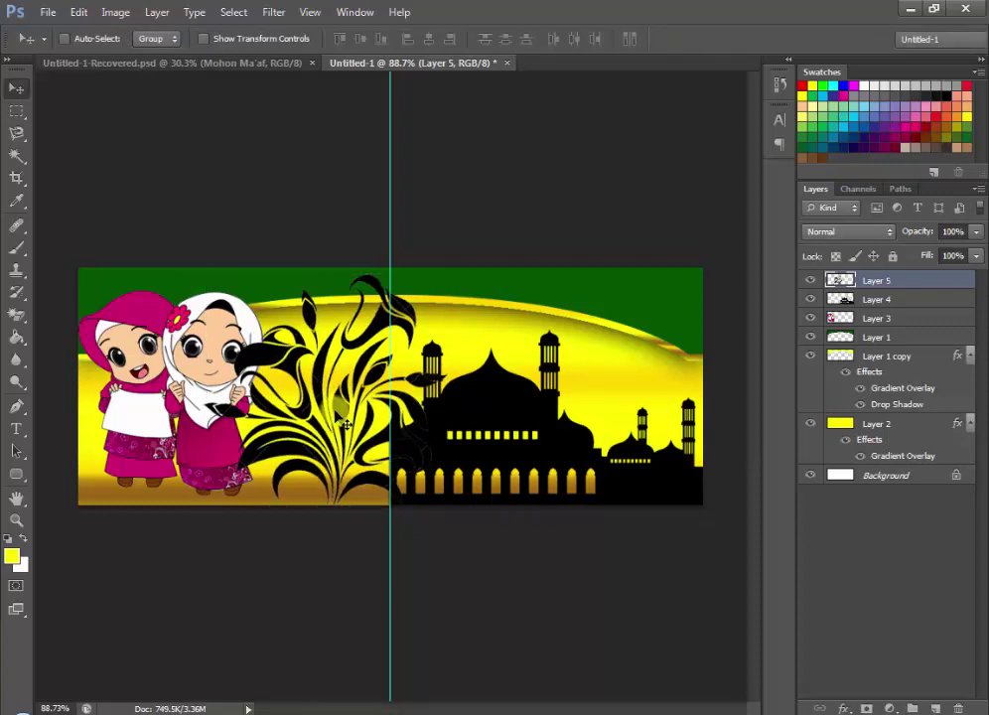
click(159, 65)
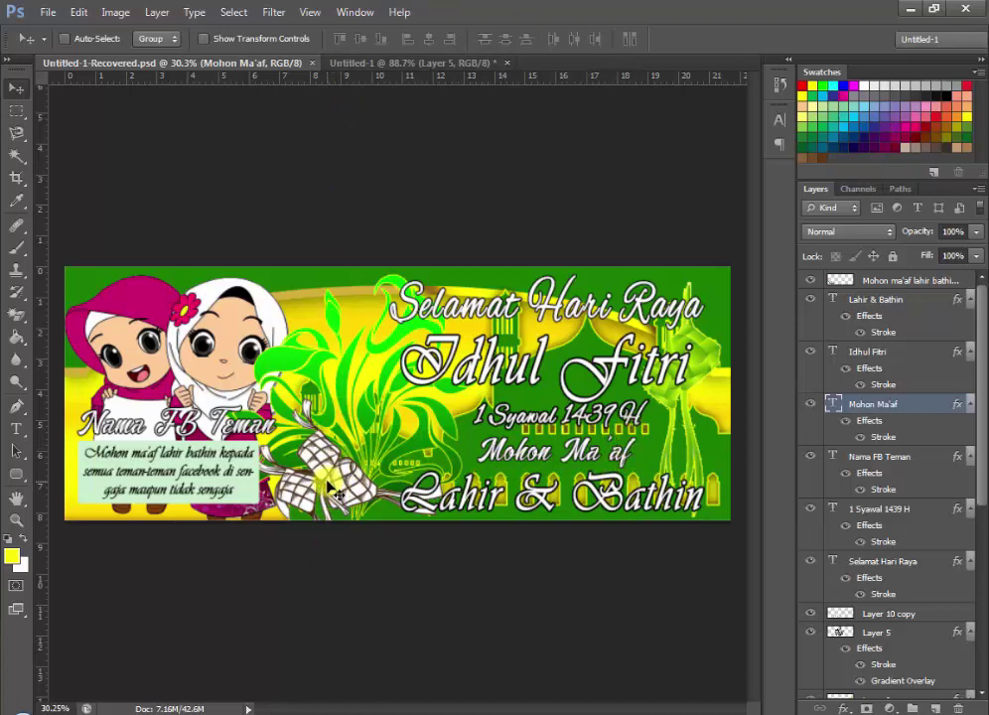
- Open free-ketupat-vector.jpg from the Gambar\Ketupat folder
click(408, 62)
click(47, 12)
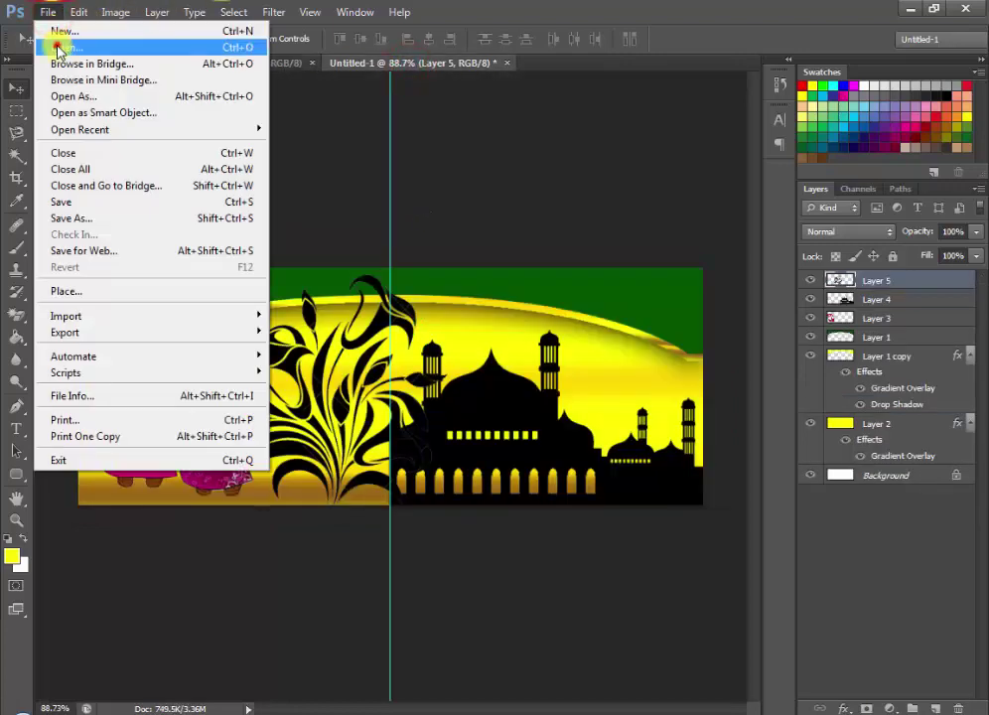
click(44, 39)
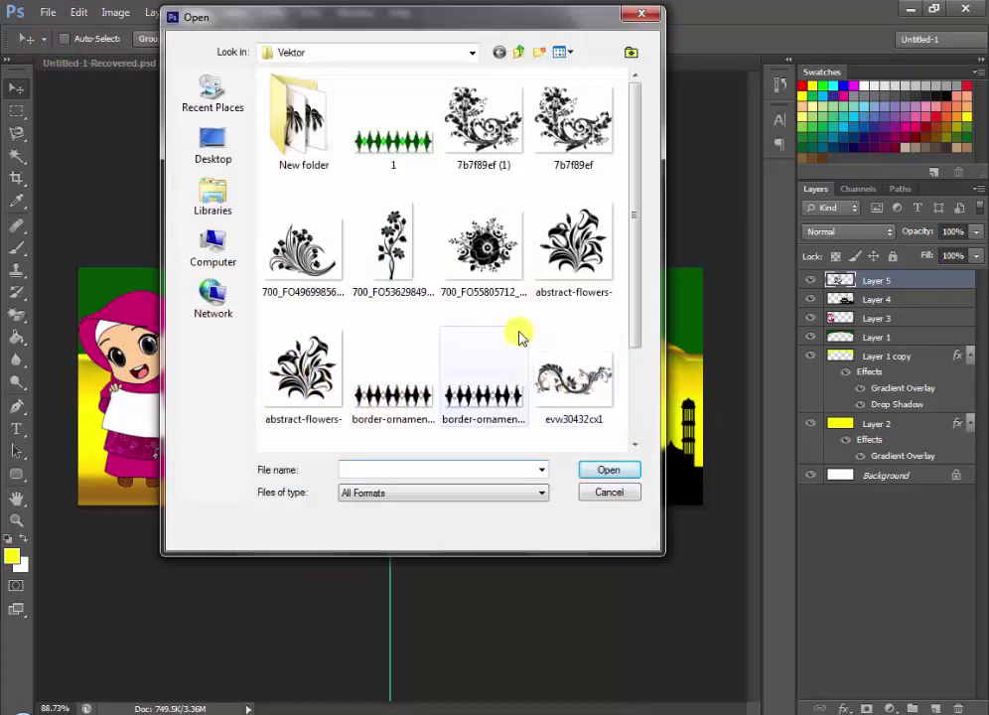
click(517, 51)
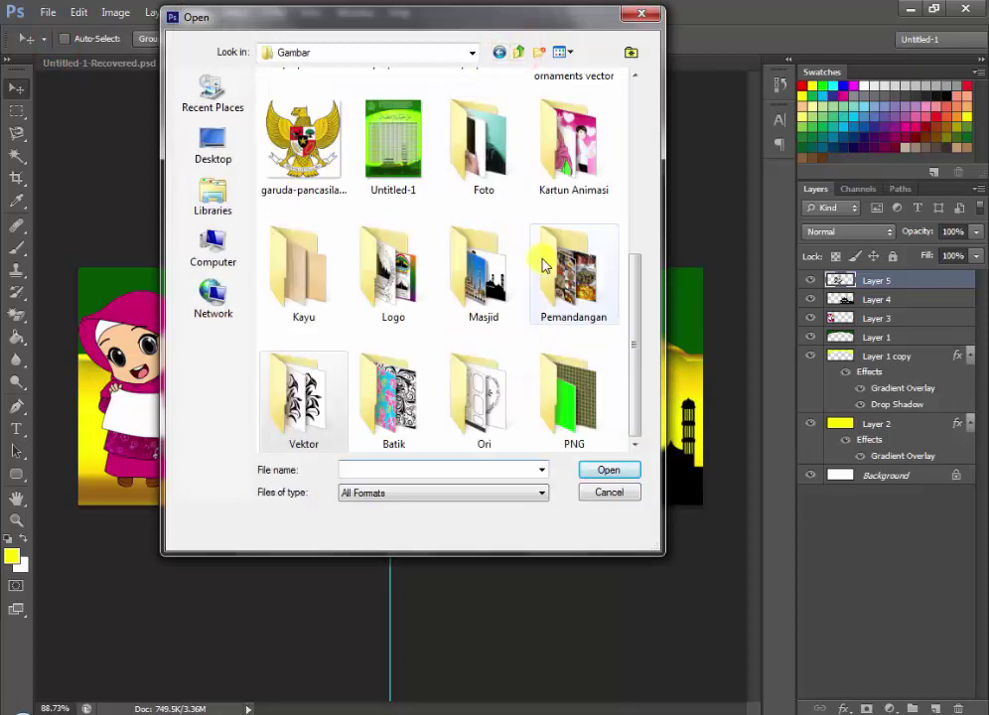
double_click(542, 265)
double_click(389, 117)
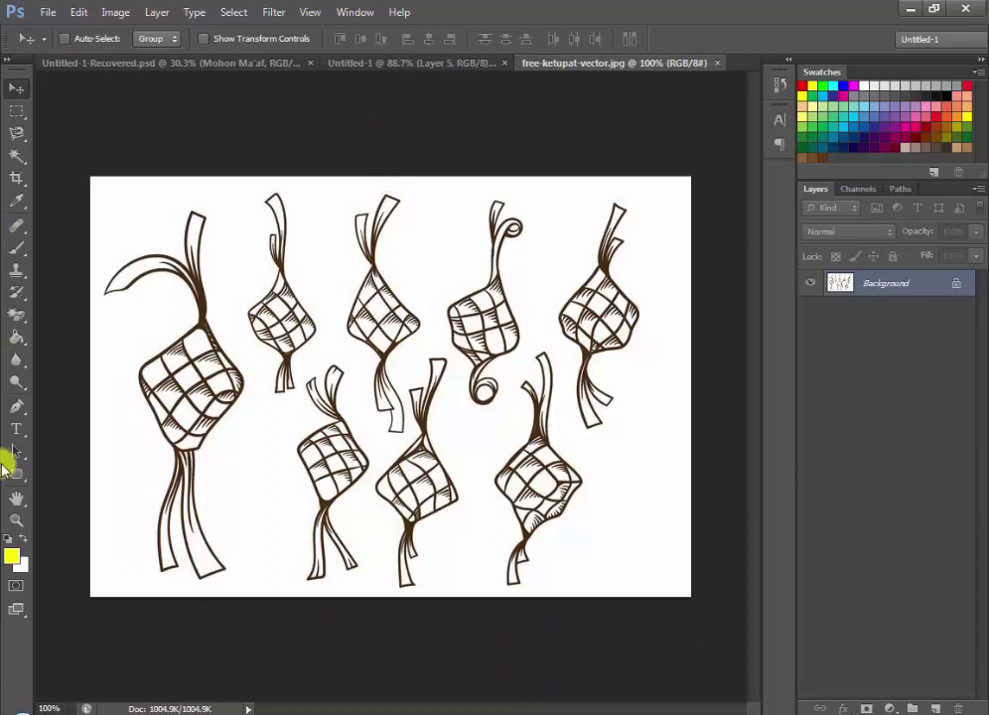
- Draw a rectangular selection around the large ketupat on the left
click(17, 110)
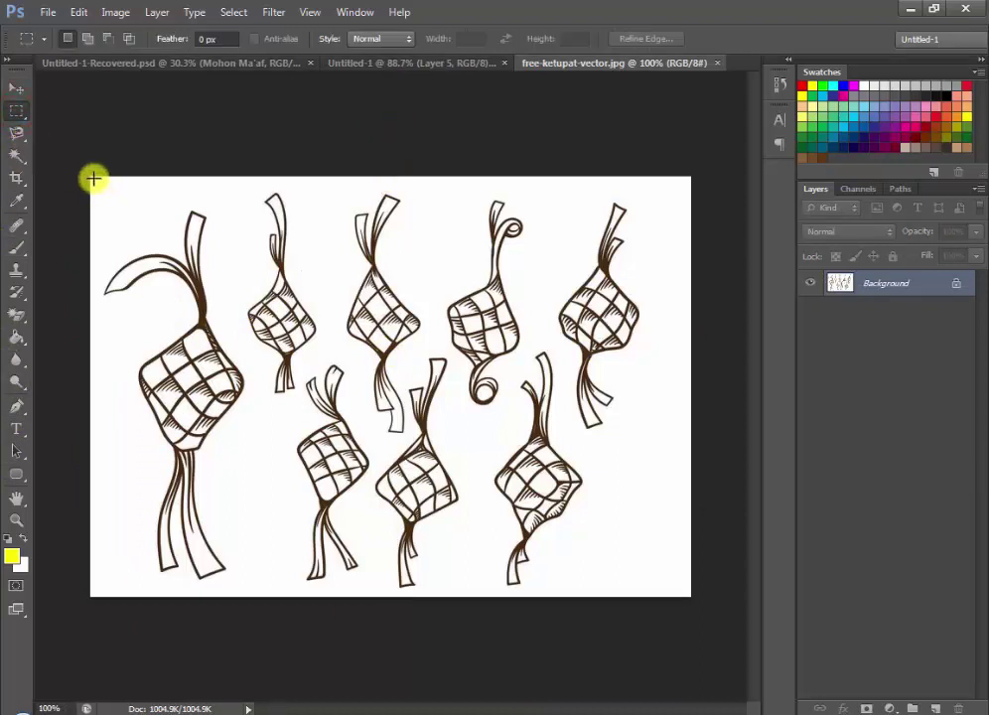
right_click(15, 112)
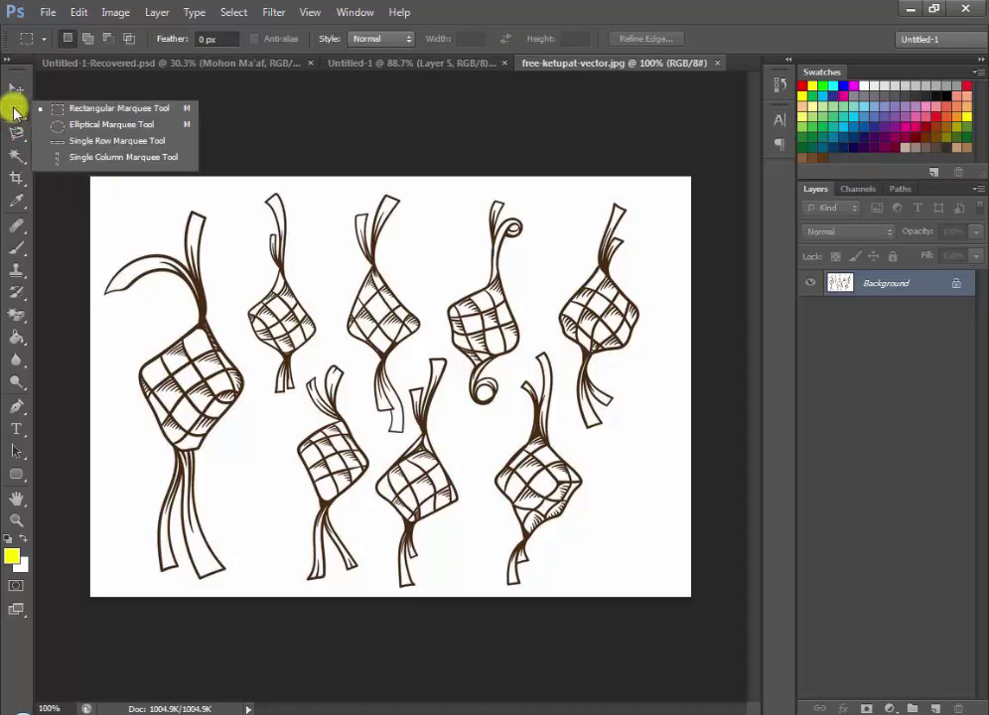
click(119, 113)
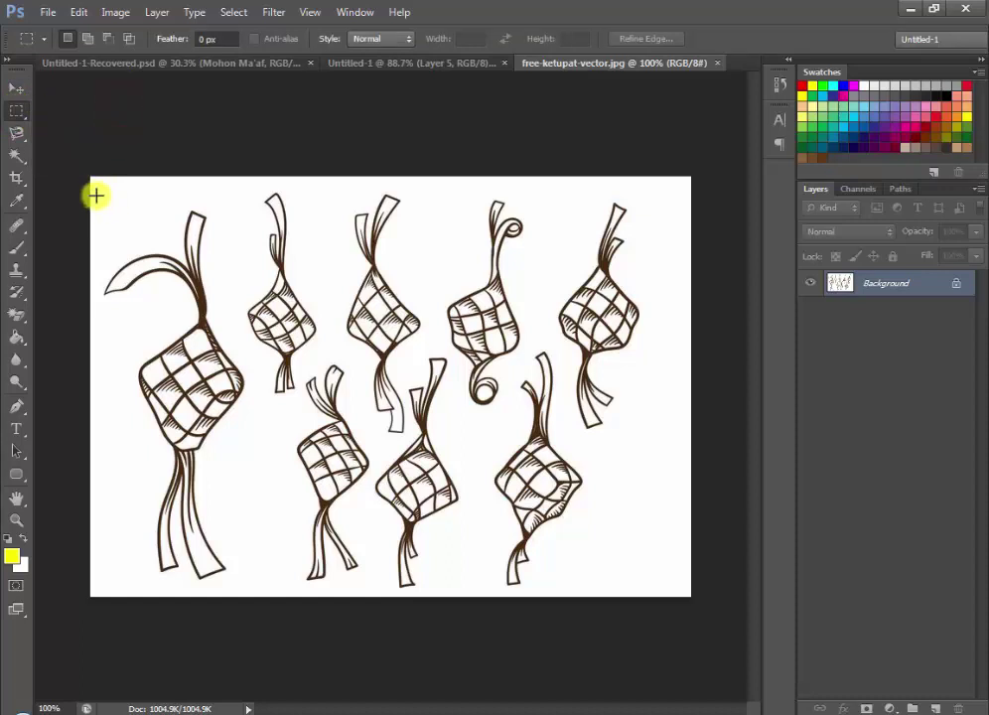
drag(96, 196, 249, 593)
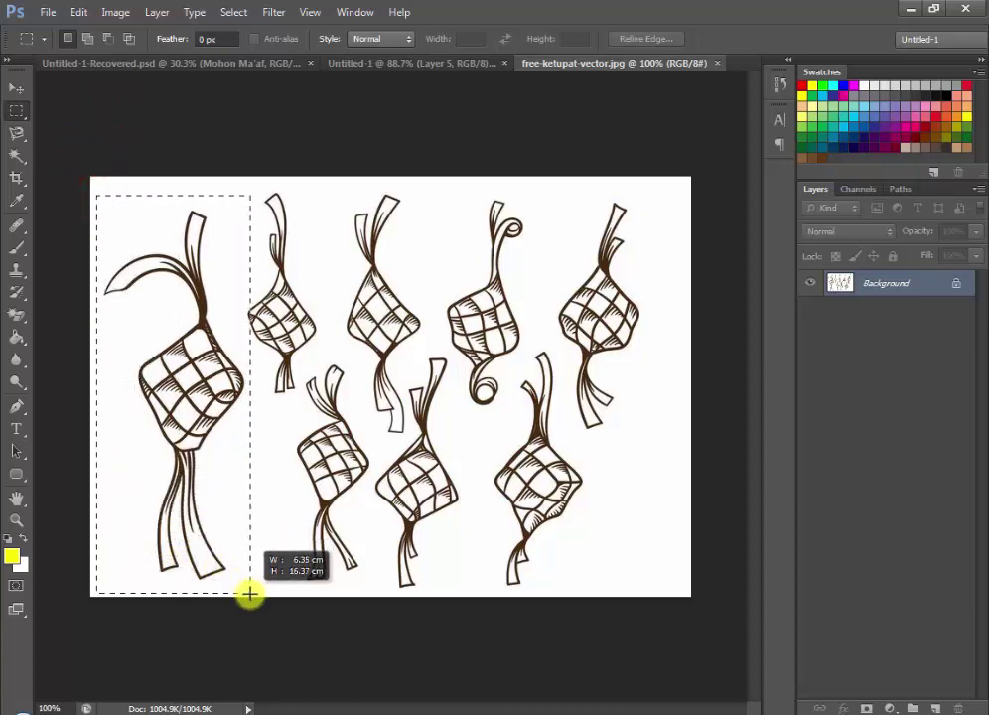
drag(249, 593, 244, 594)
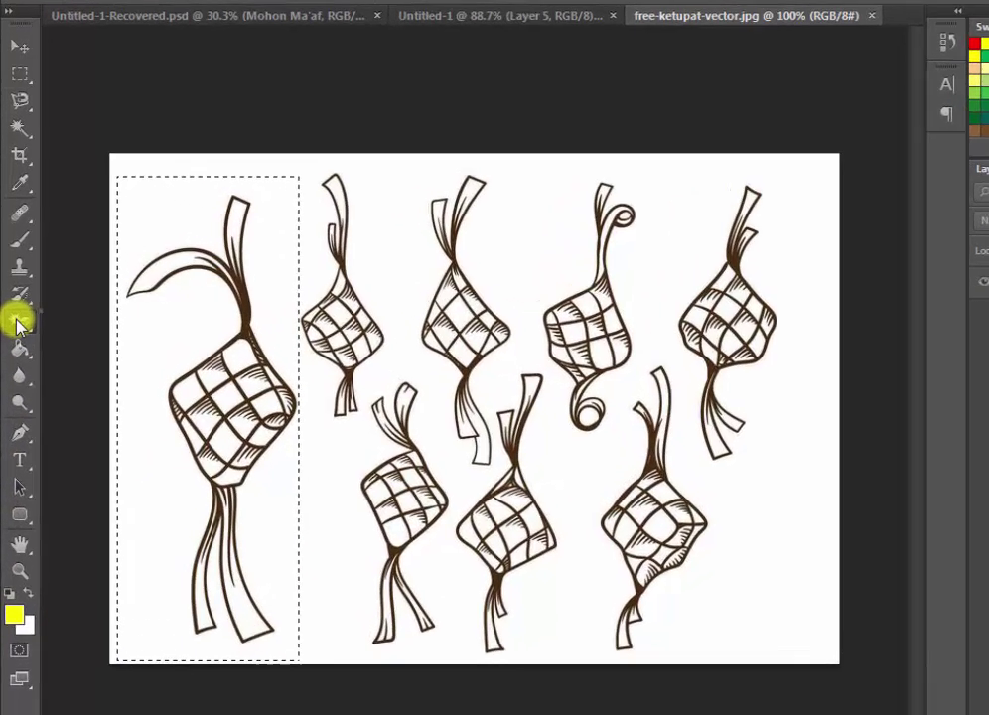
- Magic-erase the white inside the selection and drag the ketupat toward the banner
right_click(16, 315)
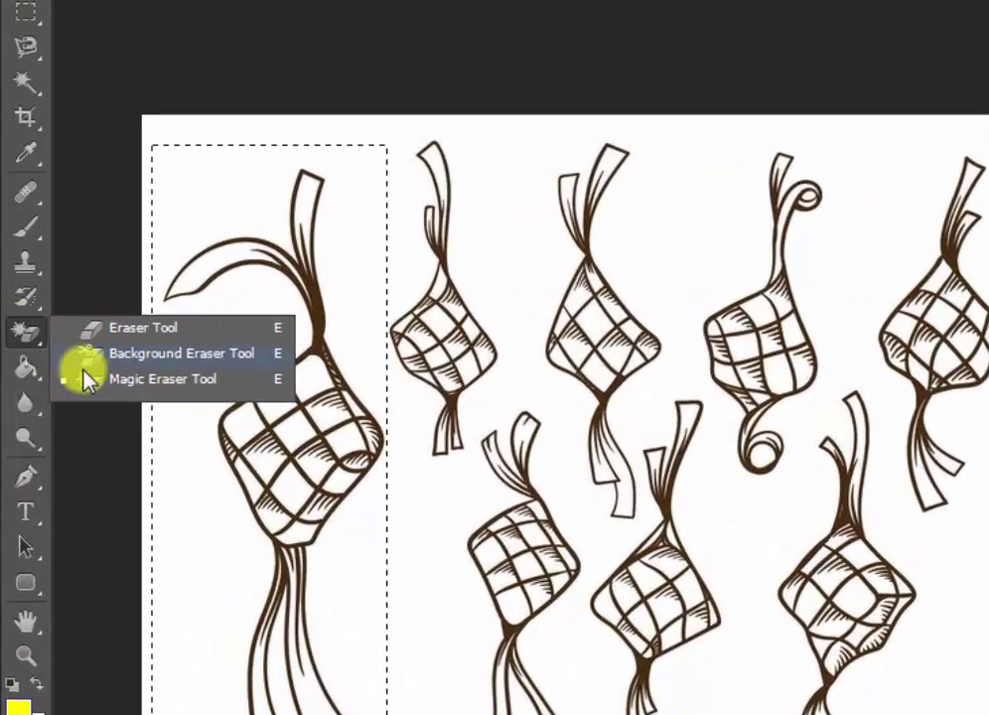
click(136, 390)
click(242, 593)
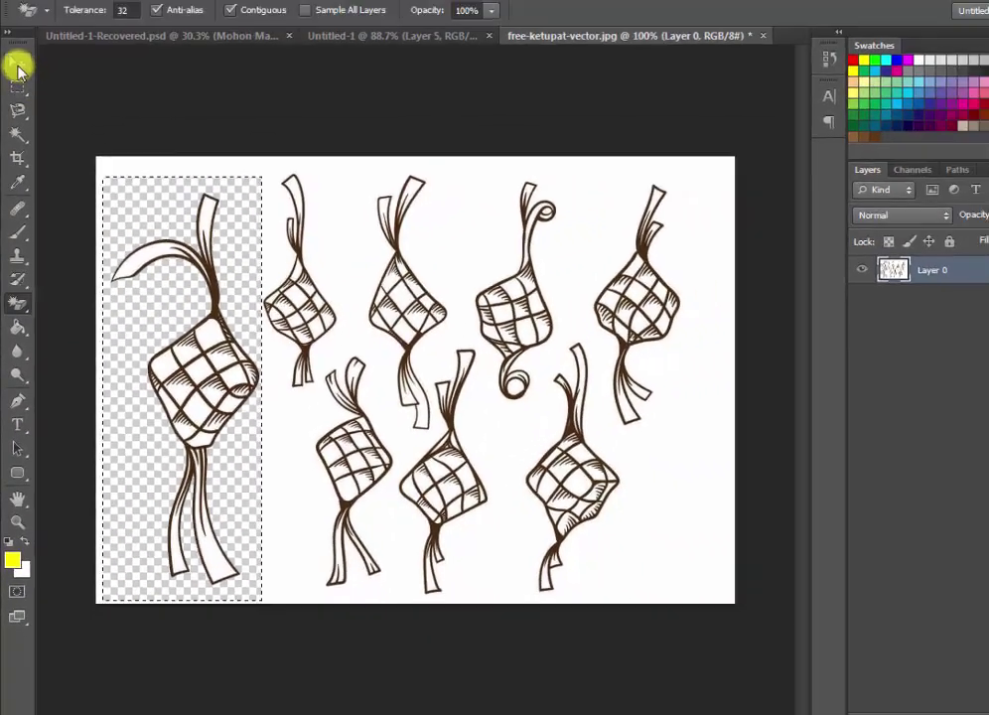
click(17, 92)
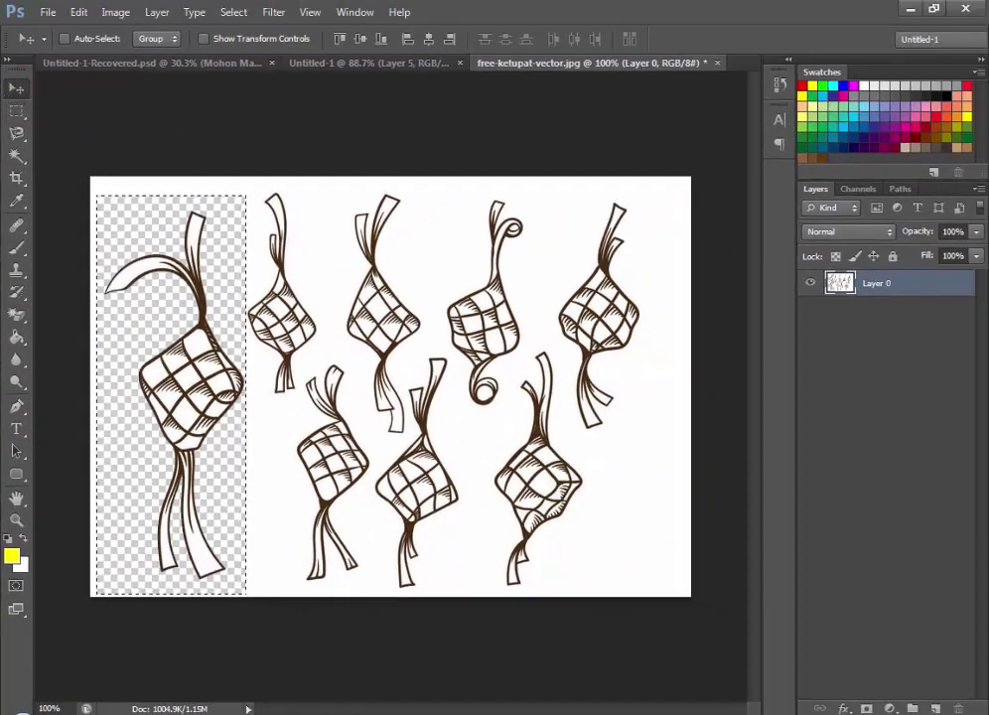
mouse_move(205, 381)
mouse_down()
mouse_move(387, 145)
mouse_move(303, 286)
mouse_move(531, 373)
mouse_up()
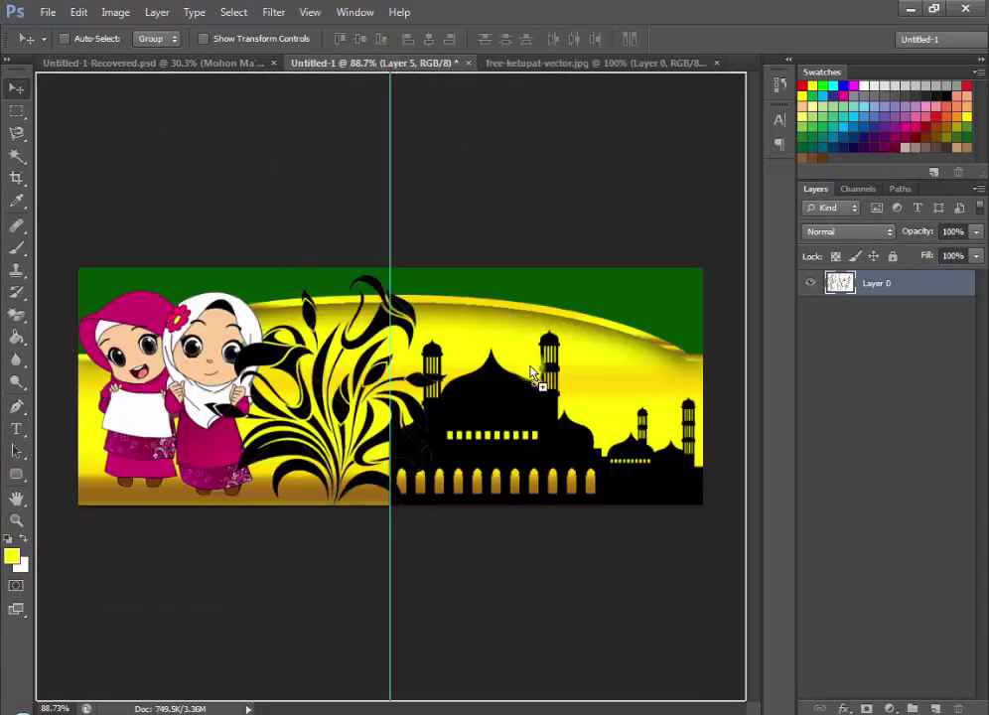
- Drop the large ketupat over the girls and deselect it in the source image
mouse_move(421, 302)
mouse_down()
mouse_move(449, 350)
mouse_move(176, 434)
mouse_up()
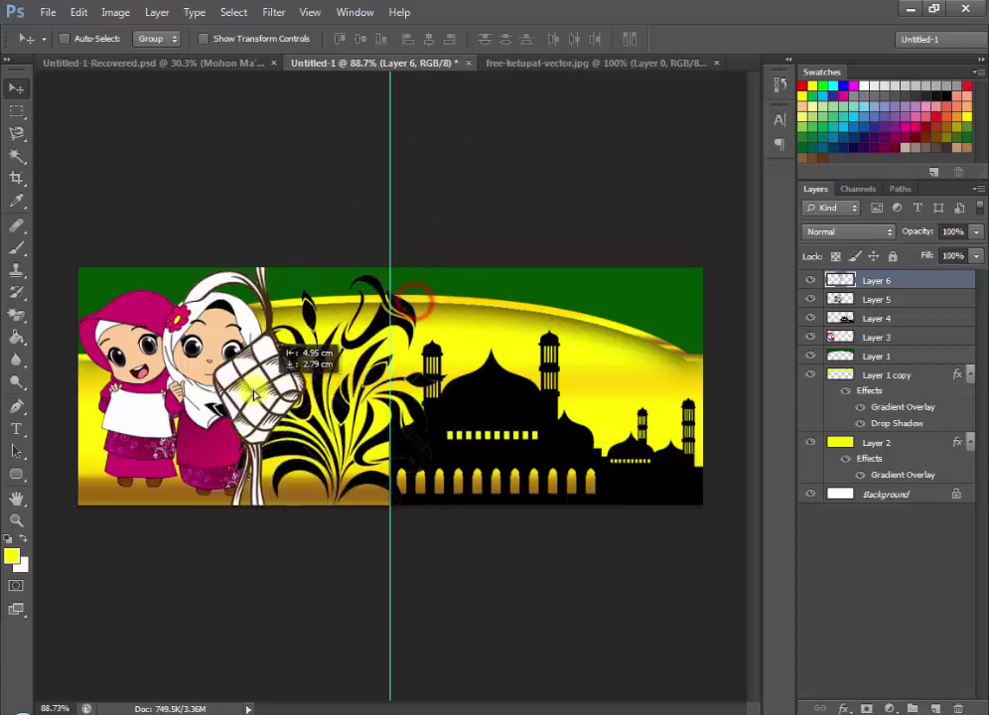
click(547, 62)
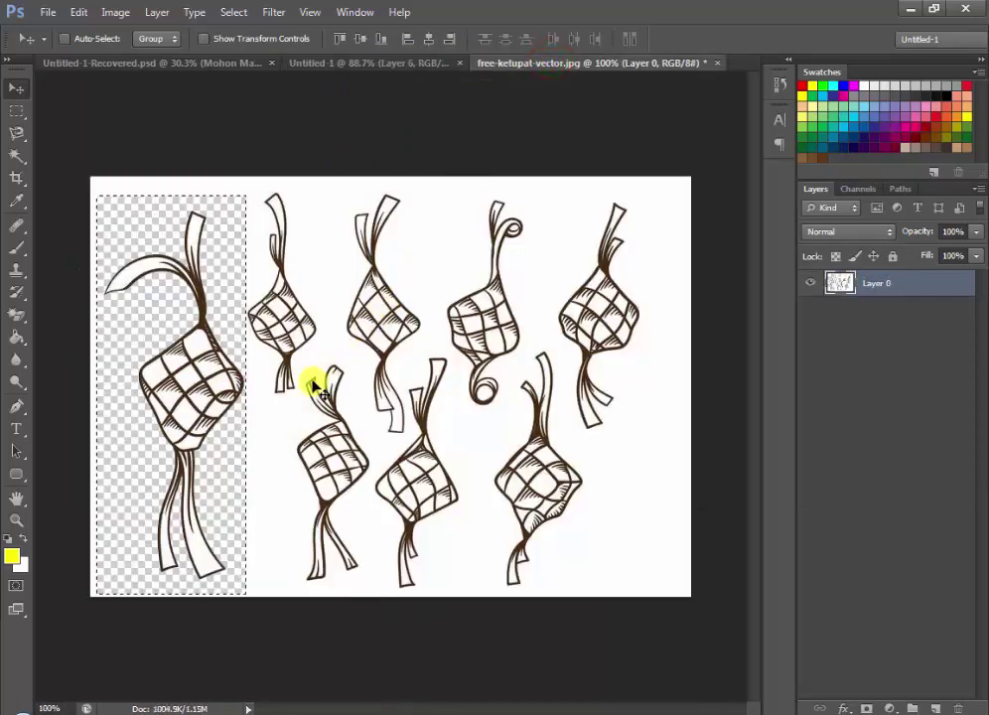
key(ctrl+d)
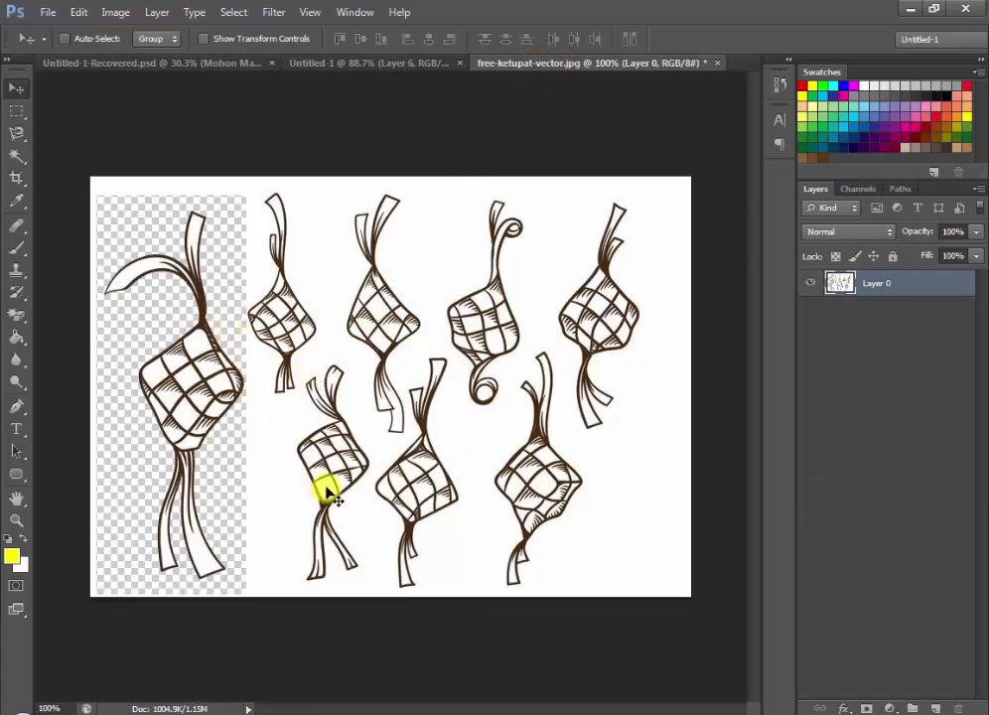
- Draw a rectangular selection around the small lower-left ketupat
drag(16, 110, 108, 116)
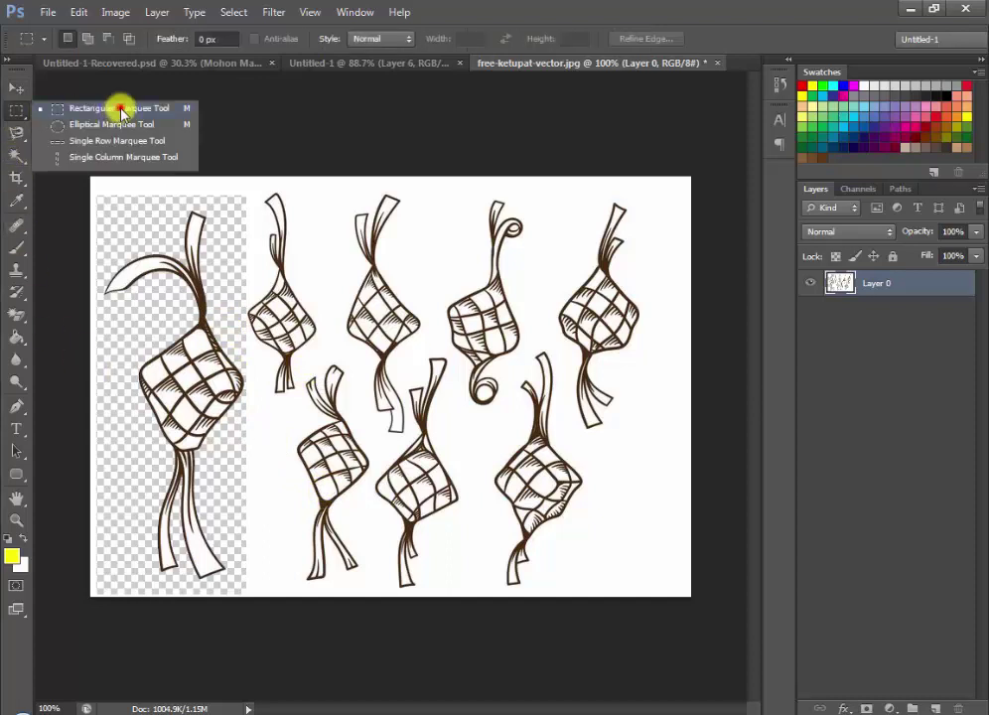
click(120, 109)
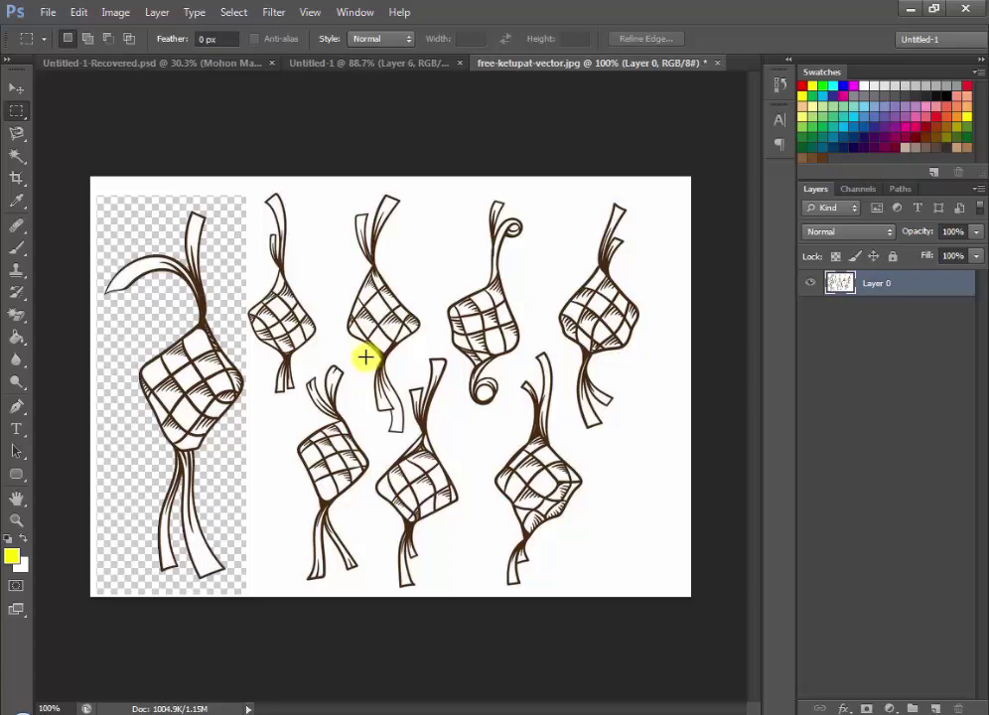
drag(364, 357, 348, 596)
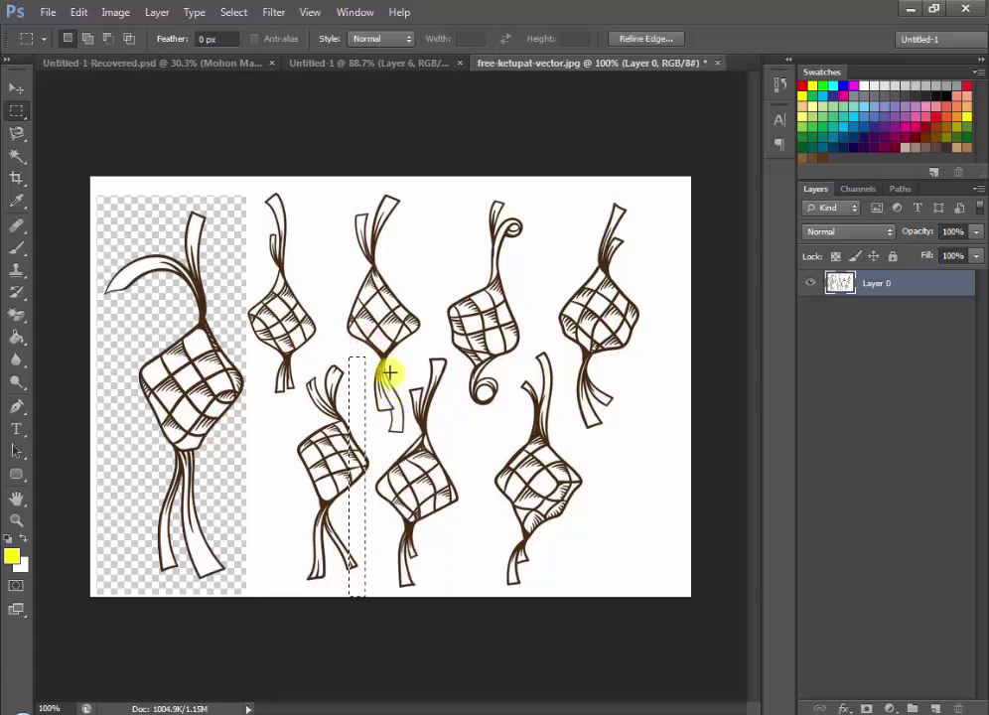
drag(370, 358, 292, 597)
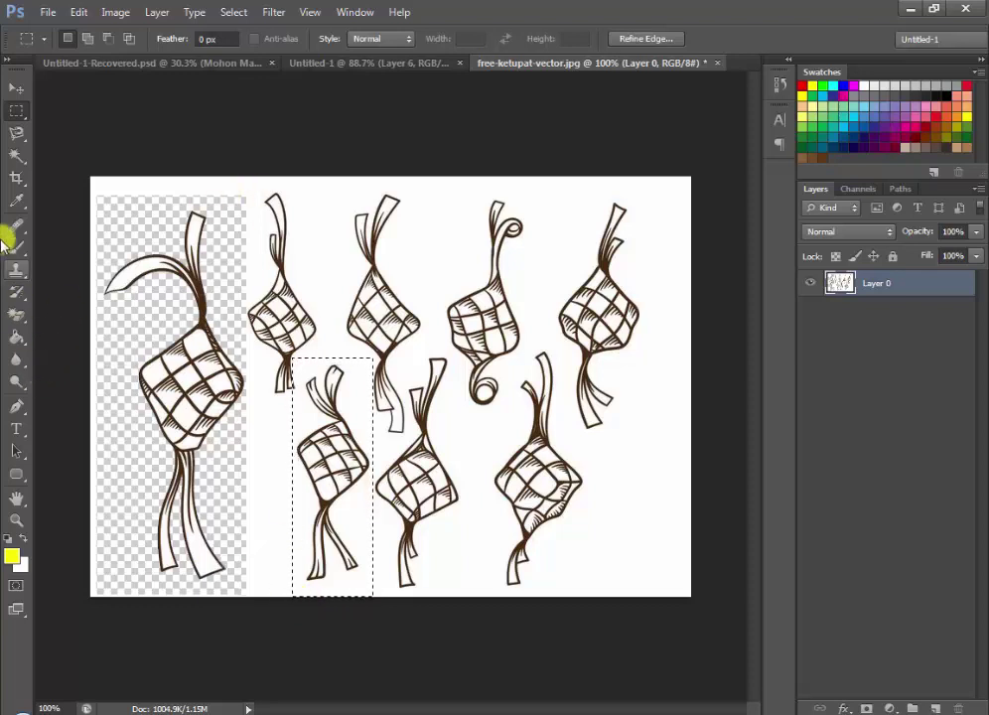
- Magic-erase the small ketupat's white background and drag it onto the banner's mosque
click(20, 319)
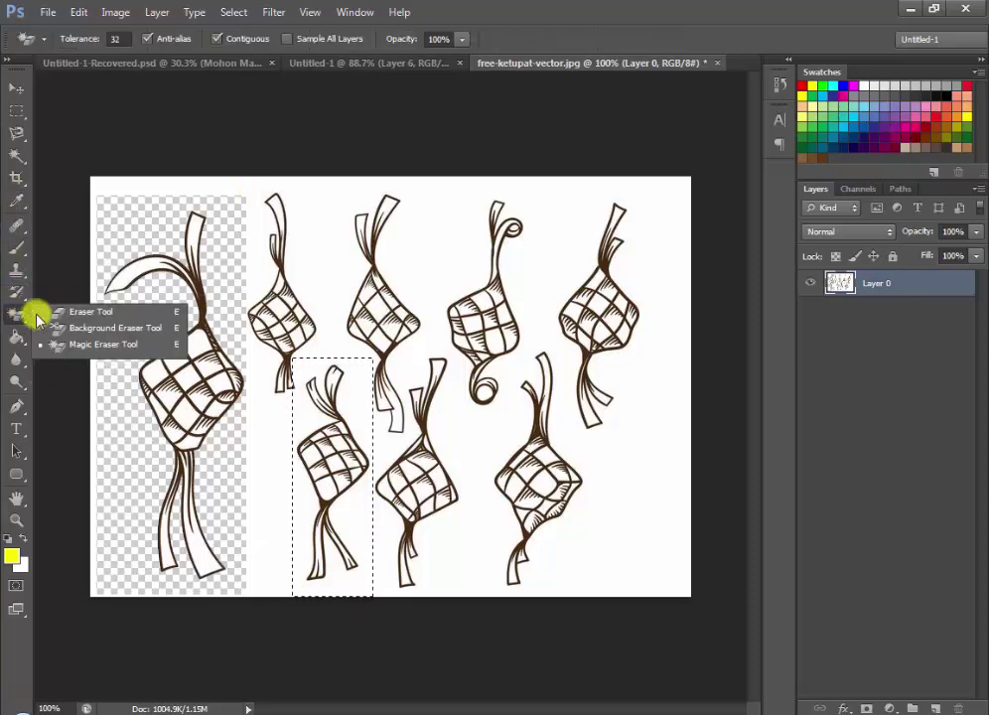
click(106, 346)
click(364, 505)
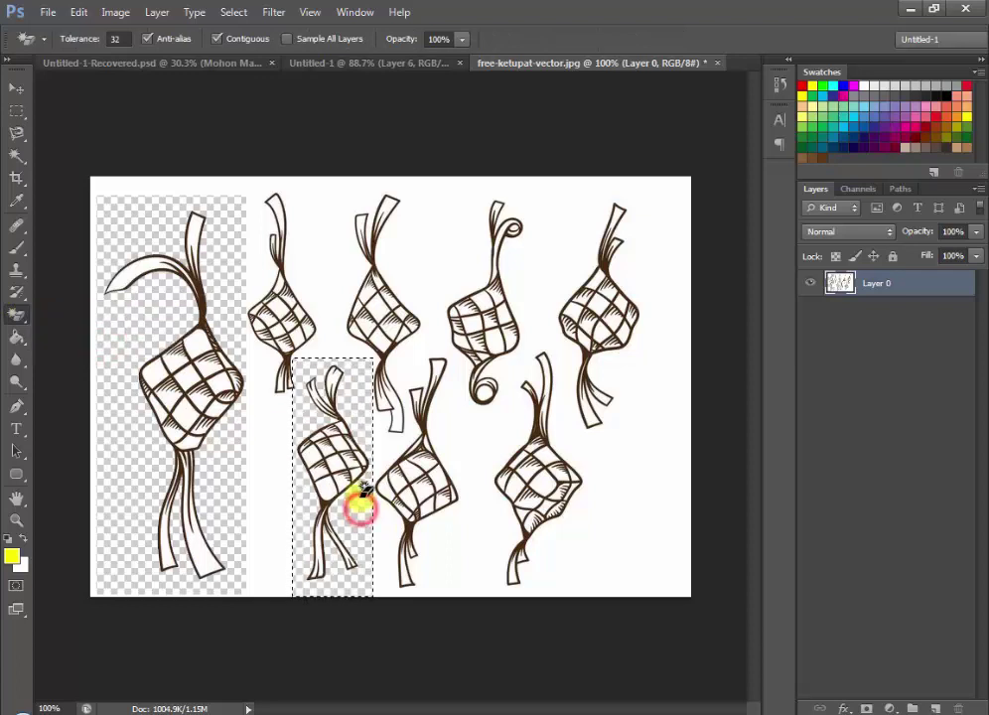
click(16, 87)
mouse_move(339, 464)
mouse_down()
mouse_move(507, 300)
mouse_move(358, 62)
mouse_move(493, 355)
mouse_move(584, 360)
mouse_move(548, 396)
mouse_up()
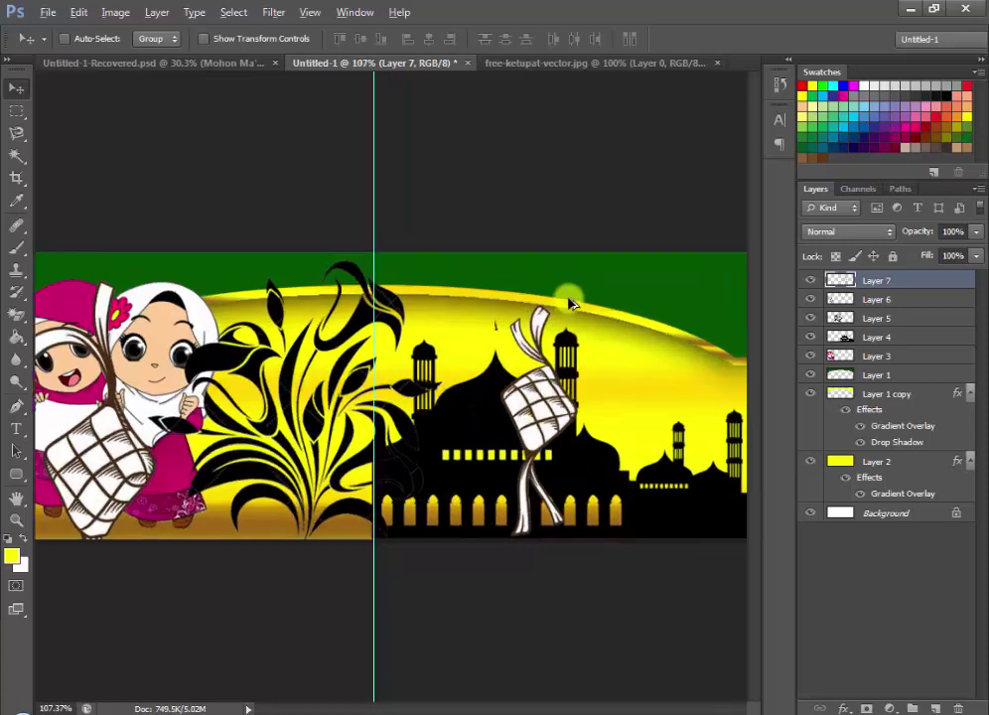
- Erase stray white pixels around the small ketupat's ribbons with the standard Eraser
scroll(548, 397, up, 6)
drag(438, 516, 321, 492)
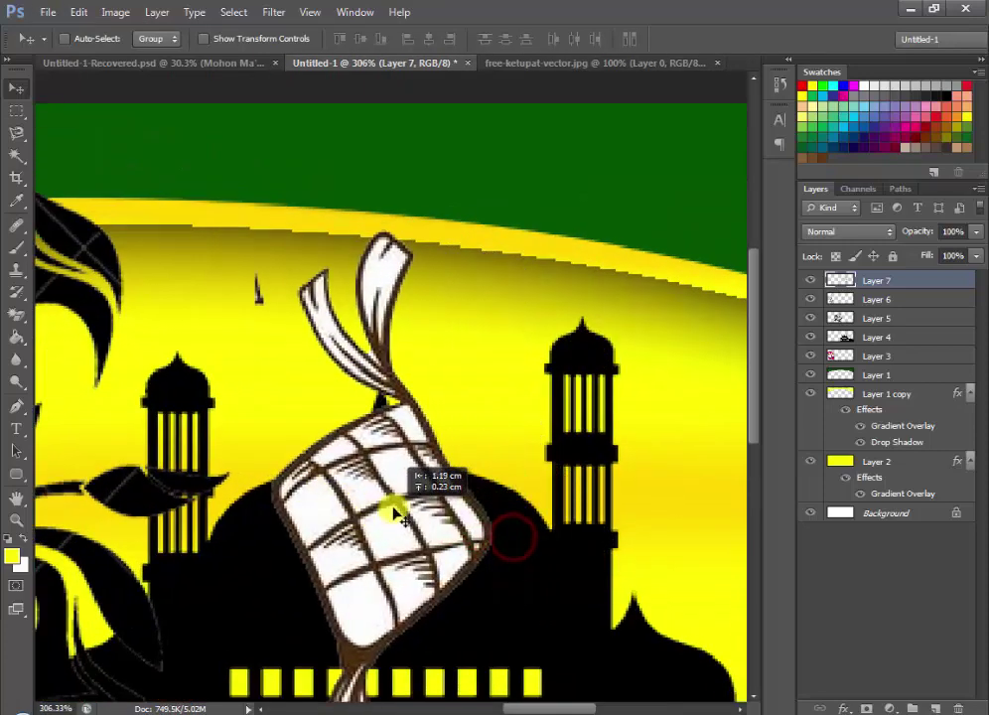
click(17, 316)
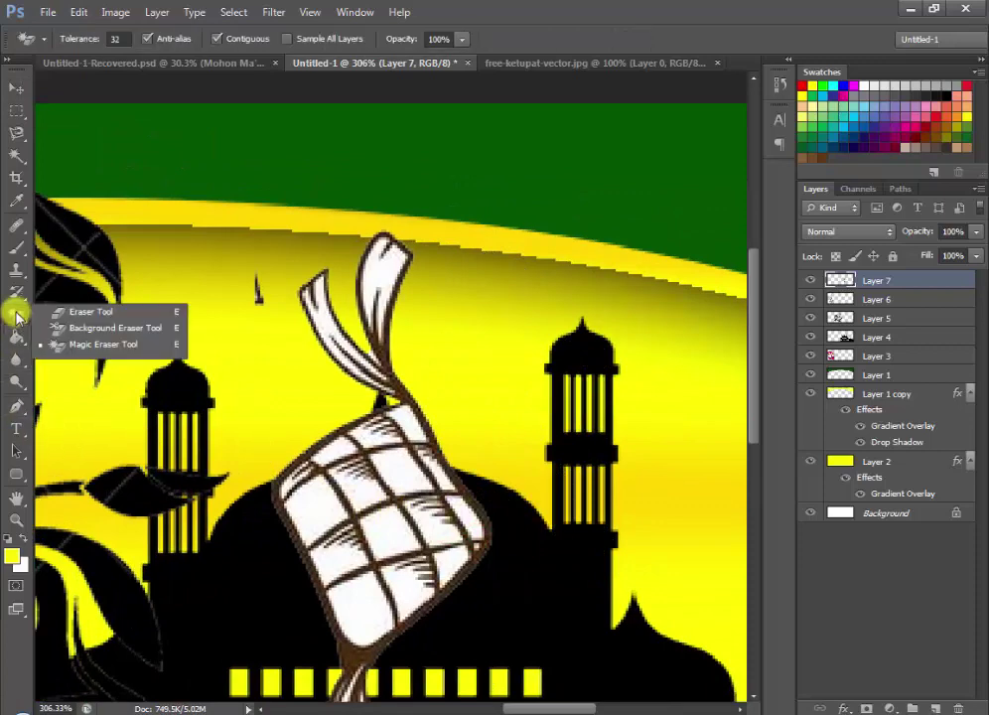
click(117, 315)
click(383, 323)
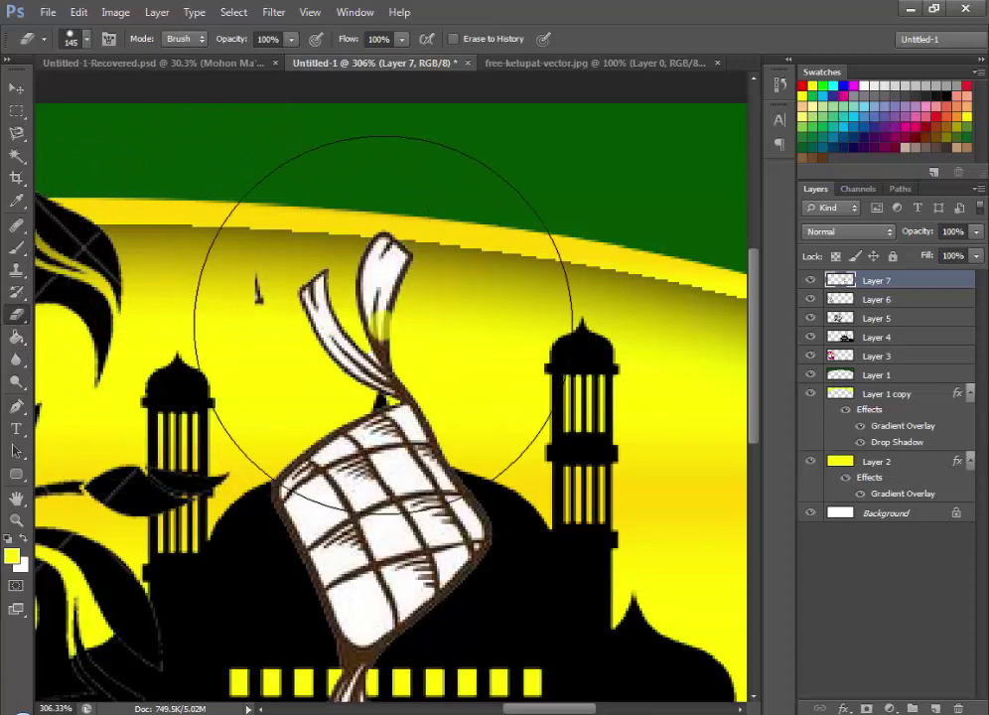
key(ctrl+z)
click(381, 401)
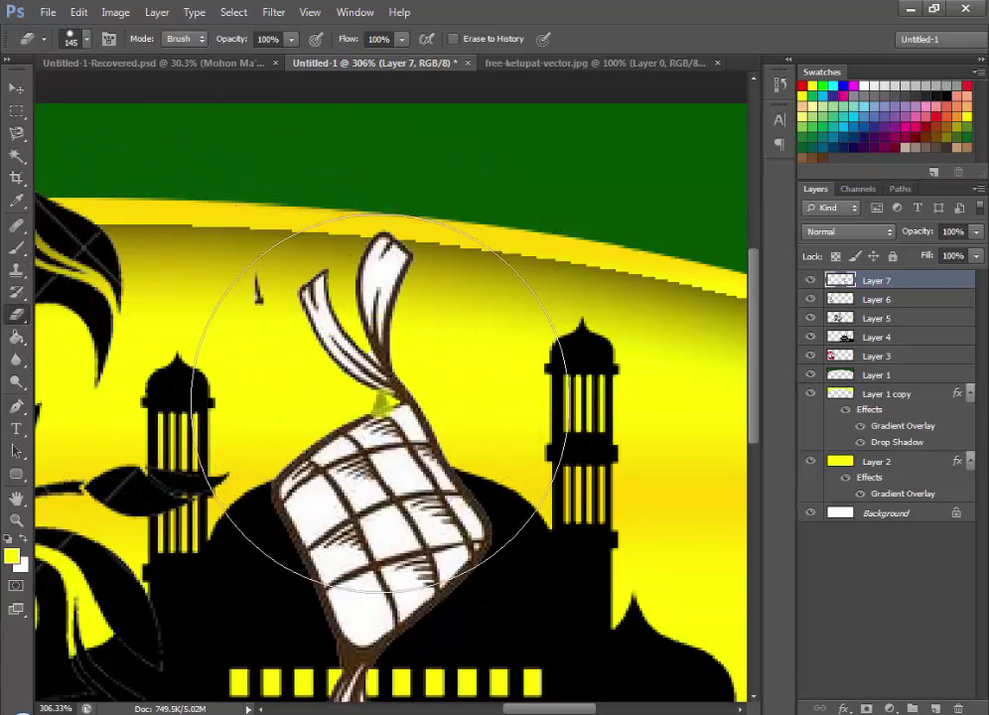
- Shrink the eraser brush to 31 px, clear remaining leftovers, and zoom back out
right_click(382, 402)
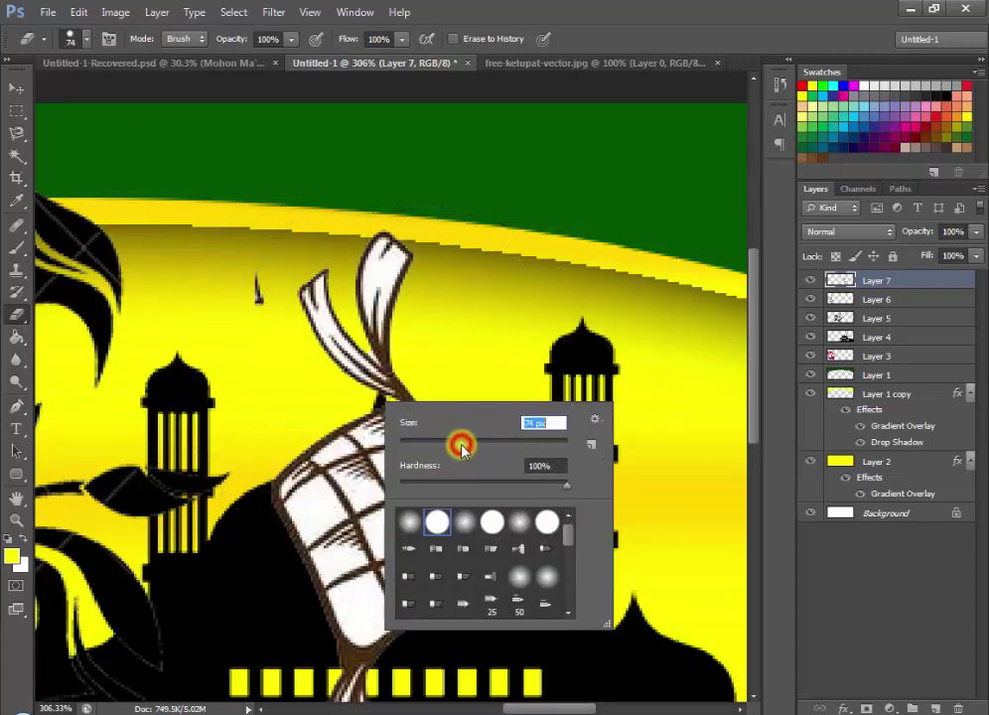
mouse_move(450, 447)
mouse_down()
mouse_move(405, 437)
mouse_move(418, 443)
mouse_up()
click(239, 301)
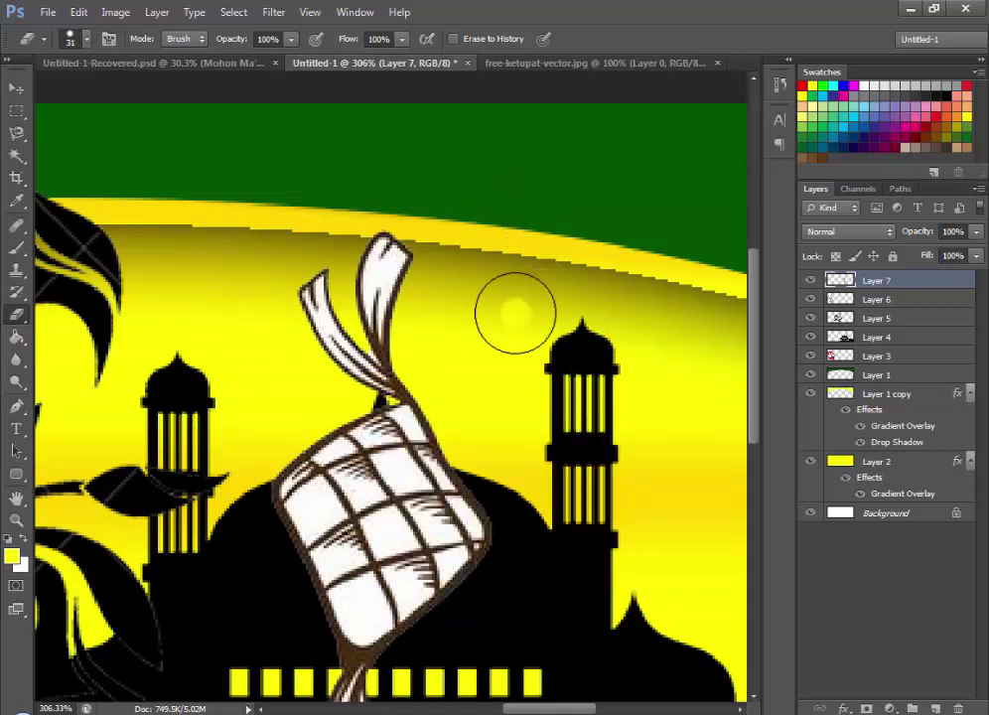
drag(503, 293, 536, 272)
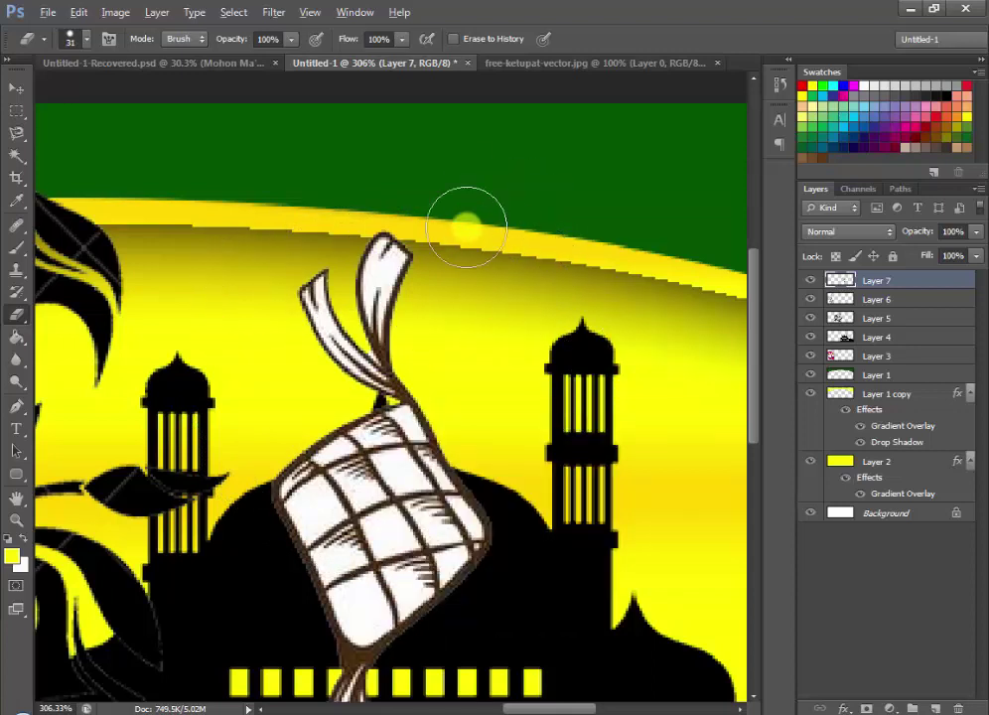
scroll(377, 388, down, 6)
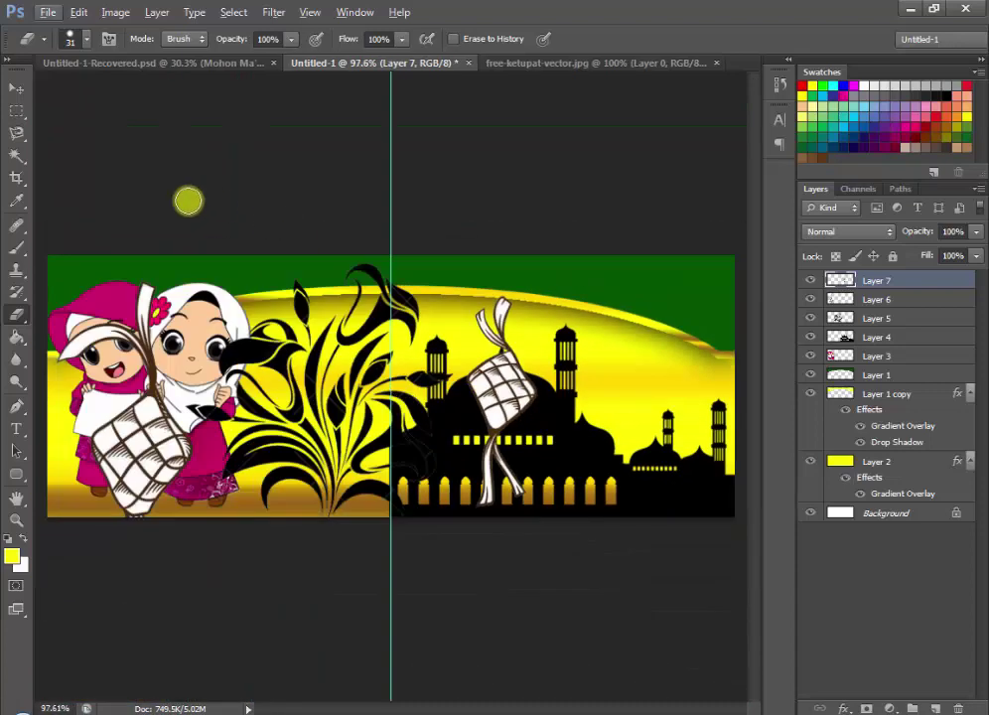
- Move the small ketupat off the mosque to sit beside the large ketupat on the left
click(15, 88)
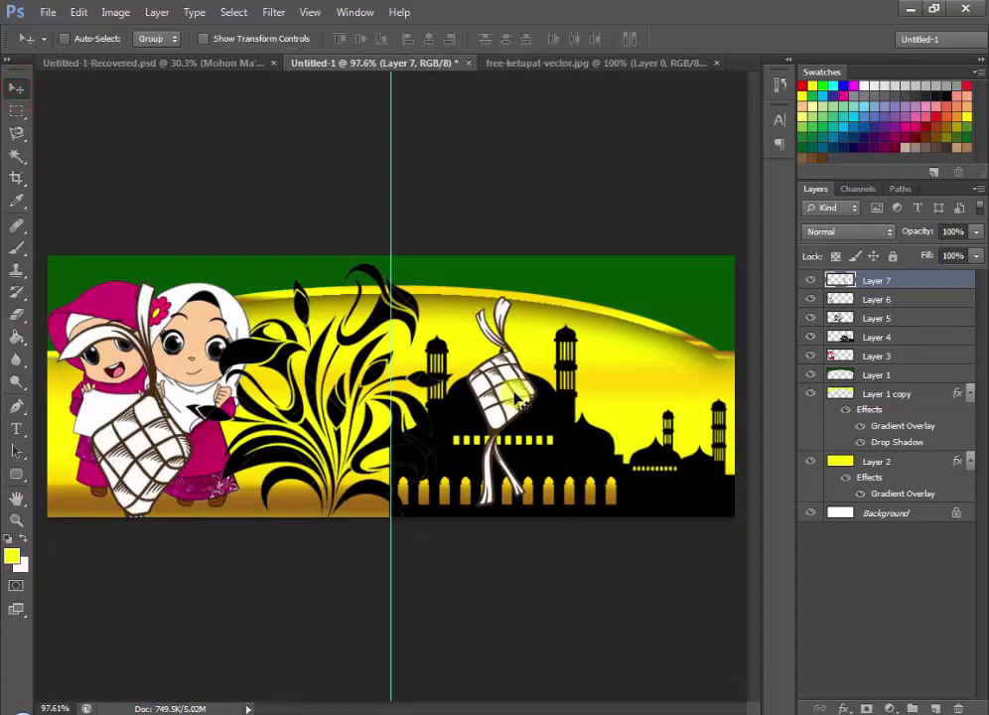
drag(516, 399, 199, 452)
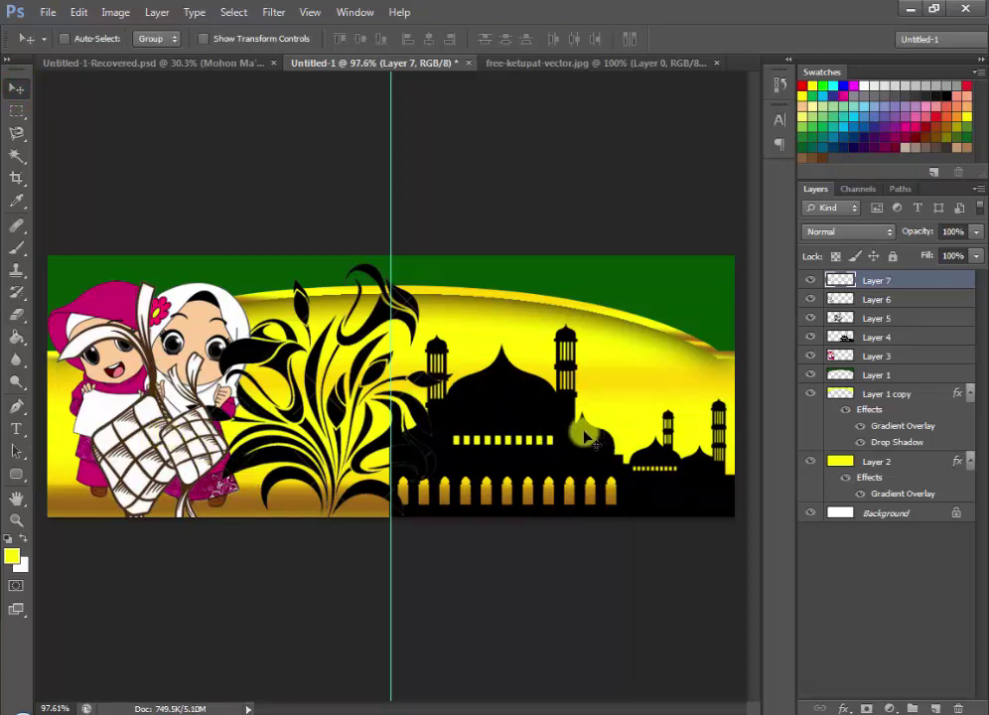
click(146, 63)
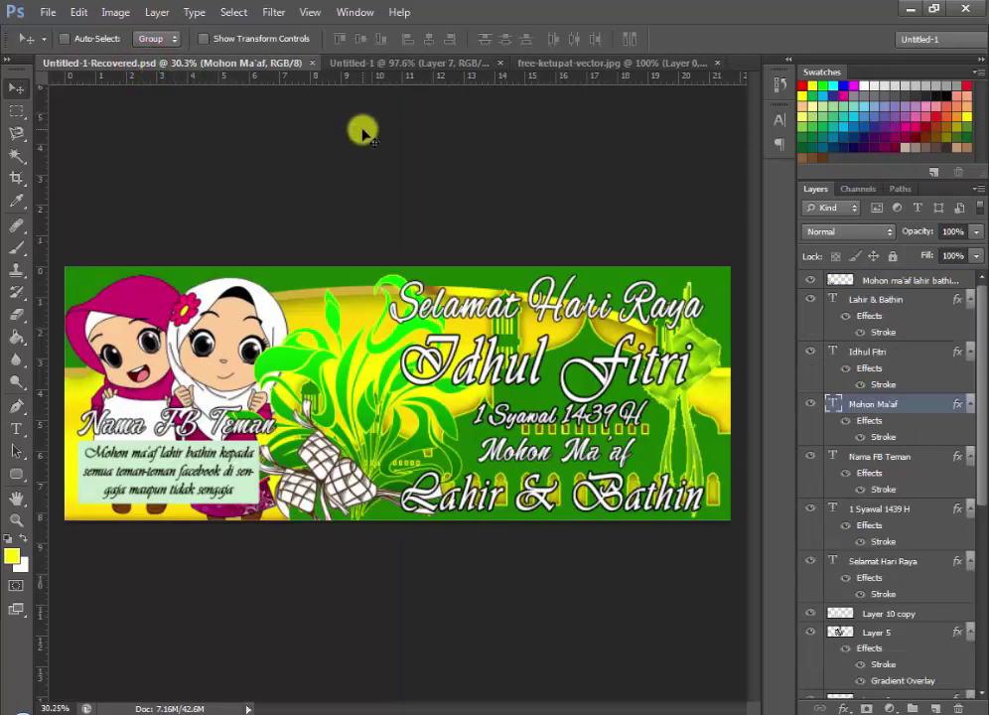
click(386, 64)
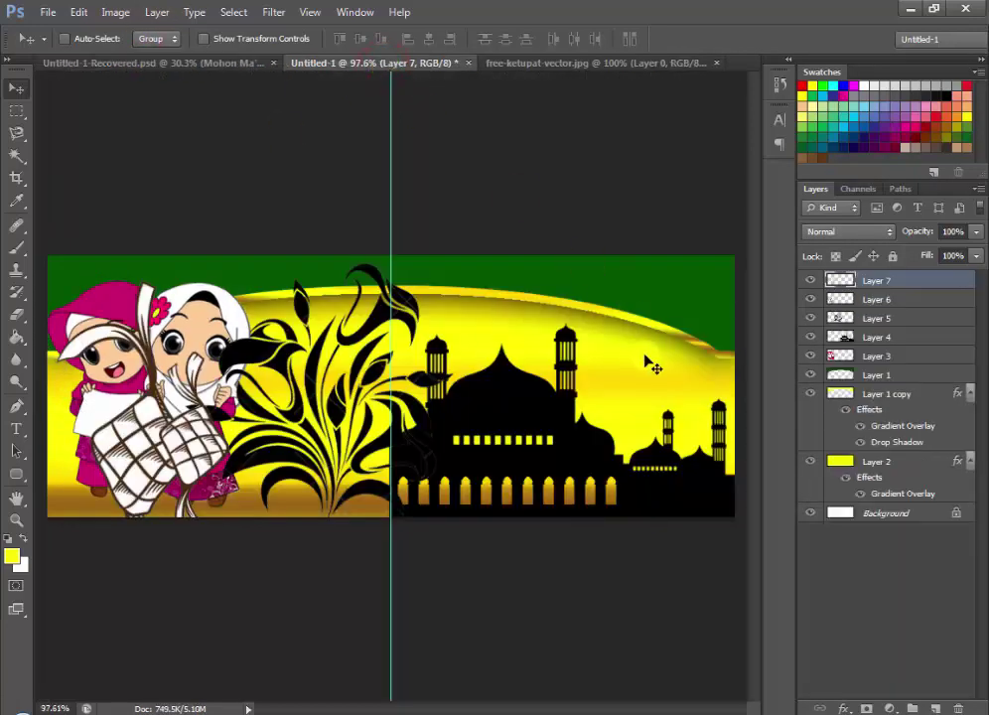
drag(497, 440, 453, 450)
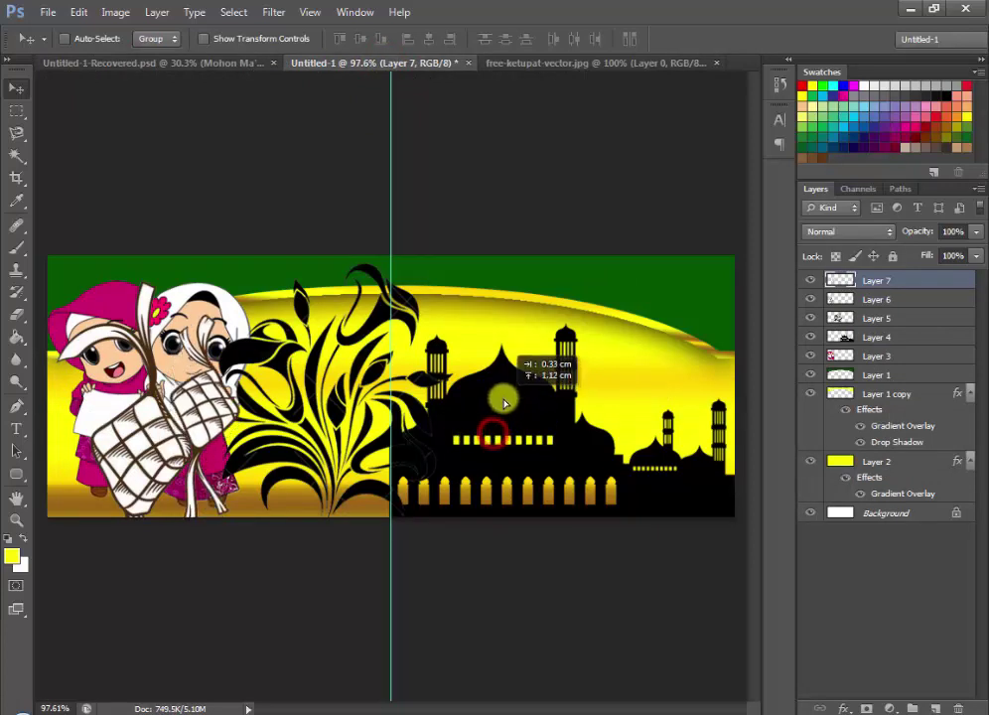
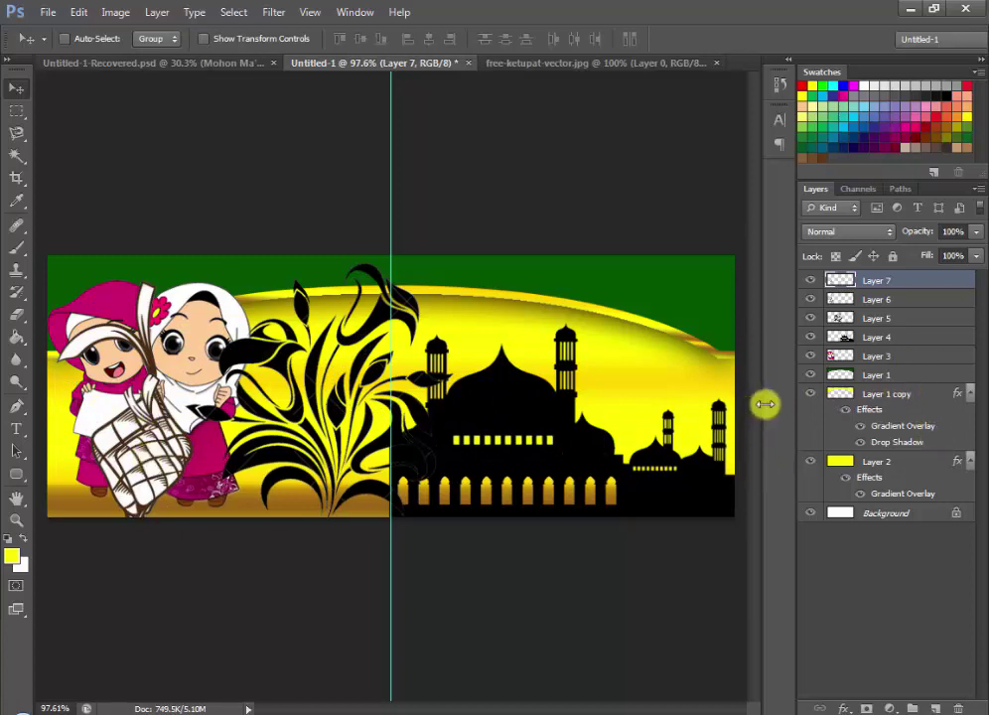
- Ctrl-click canvas artwork to identify the mosque, ornament and ketupat layers
click(918, 341)
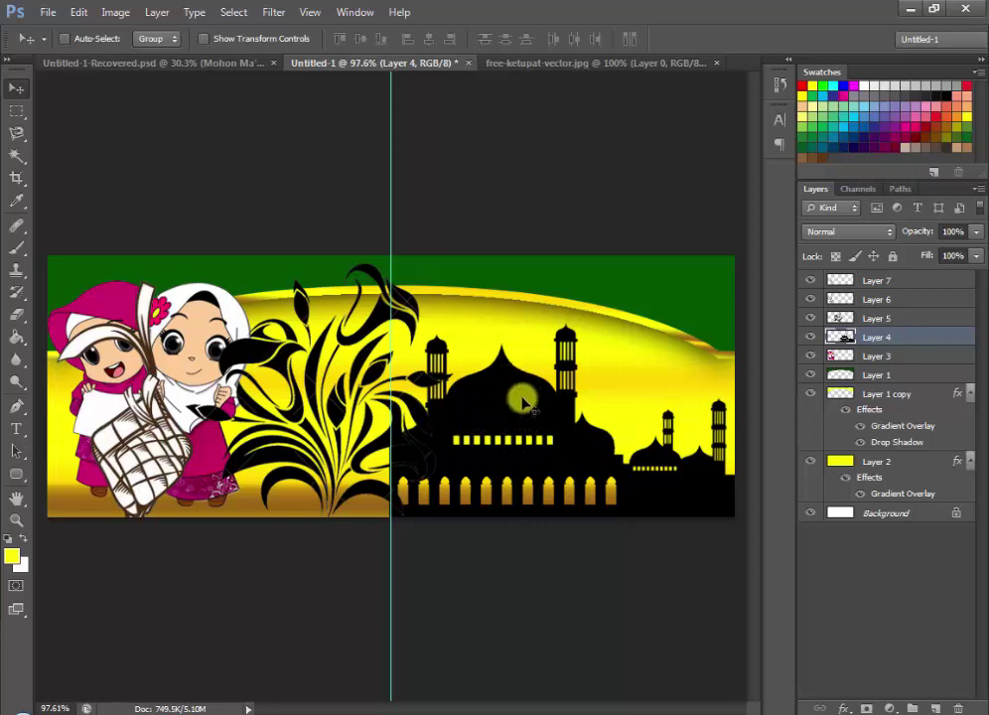
ctrl+click(523, 398)
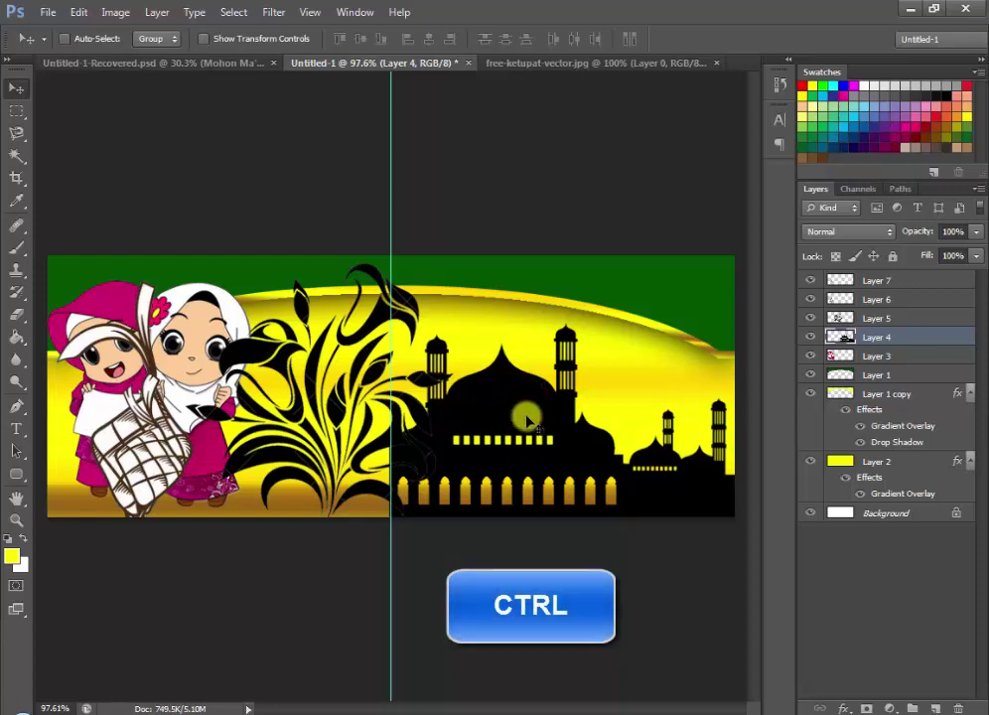
ctrl+click(394, 325)
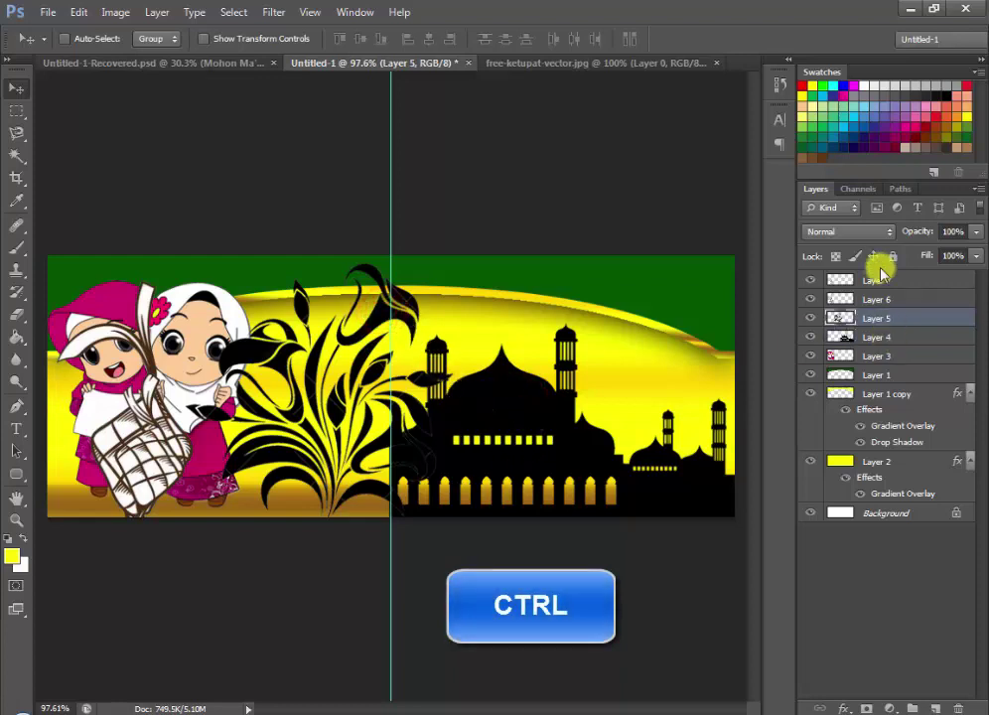
ctrl+click(483, 412)
ctrl+click(192, 373)
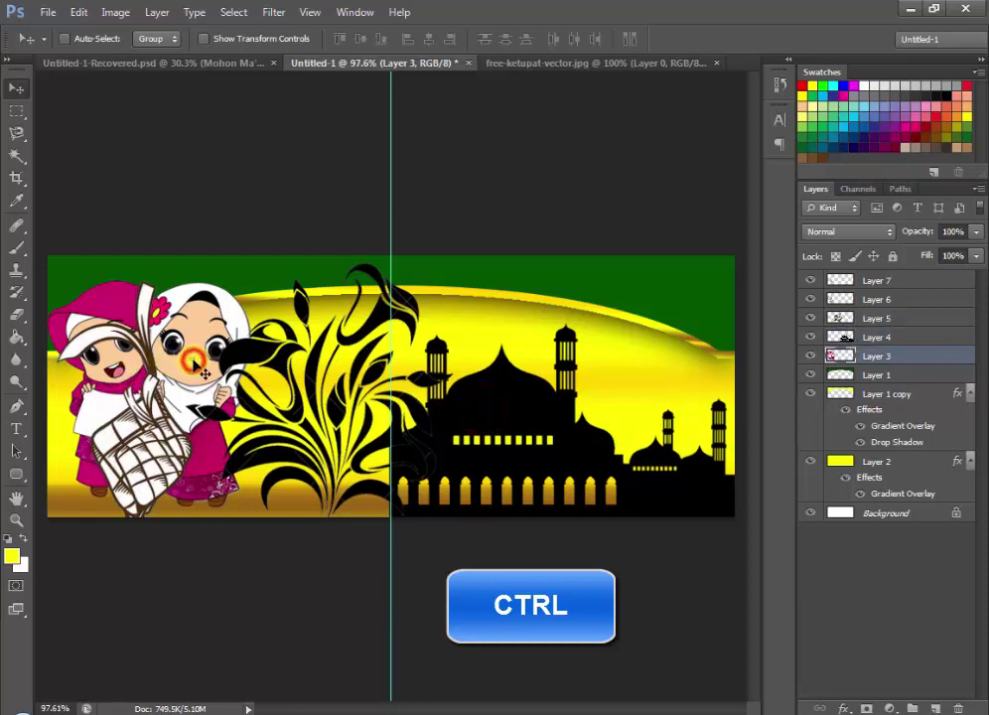
ctrl+click(121, 467)
ctrl+click(120, 427)
ctrl+click(124, 437)
- Move the Layer 6 ketupat down-left and nudge the Layer 4 mosque slightly upward
ctrl+click(217, 449)
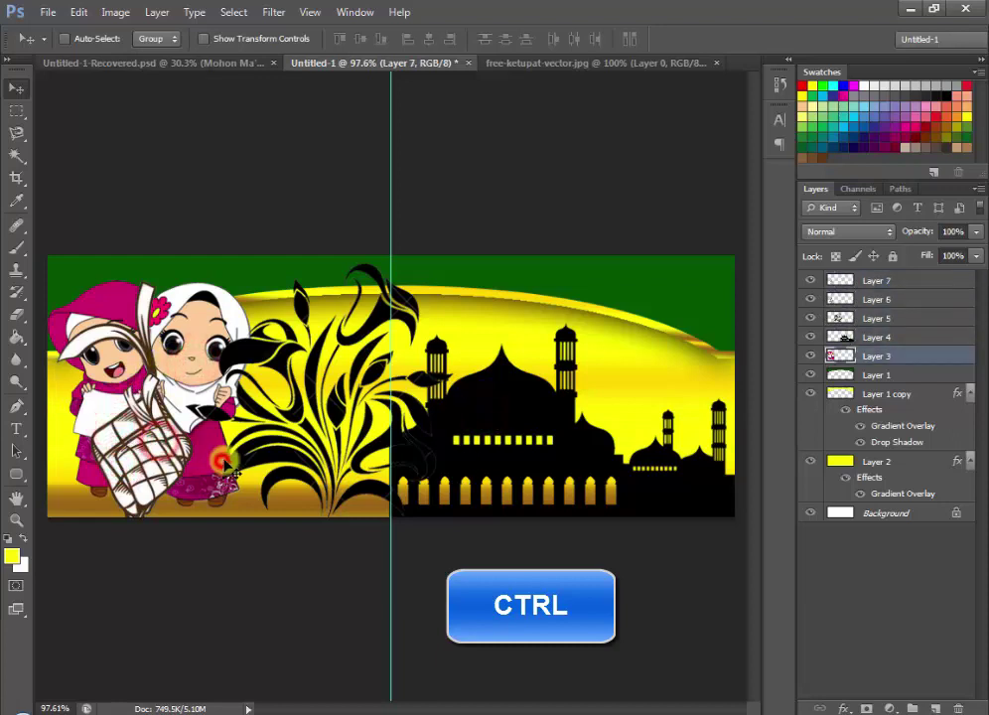
ctrl+click(277, 438)
ctrl+click(519, 417)
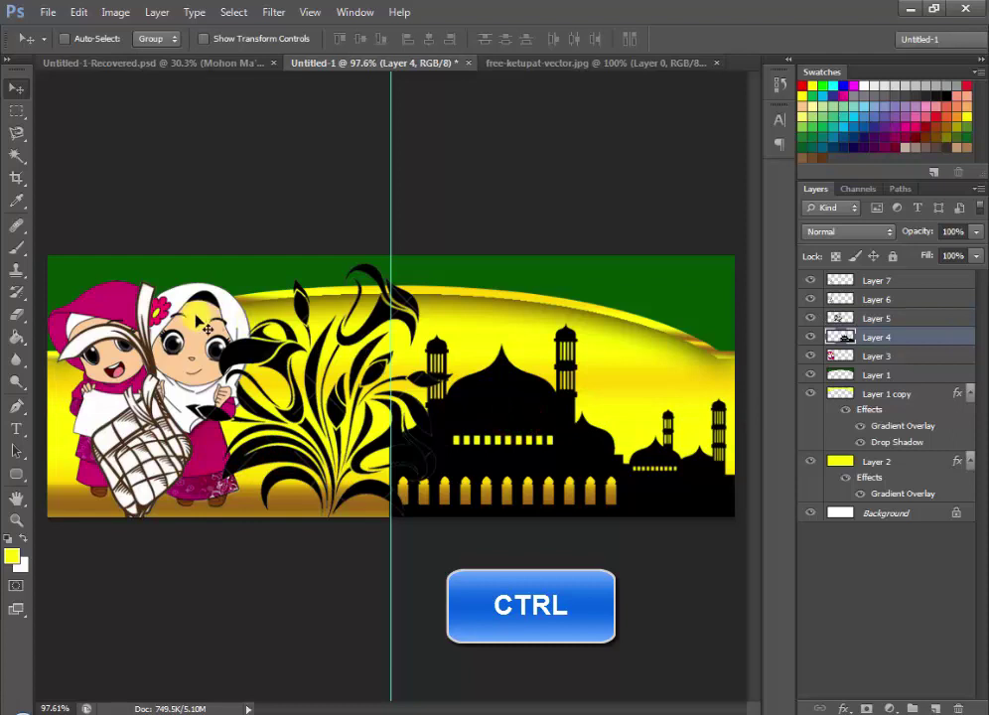
ctrl+click(516, 469)
ctrl+click(586, 449)
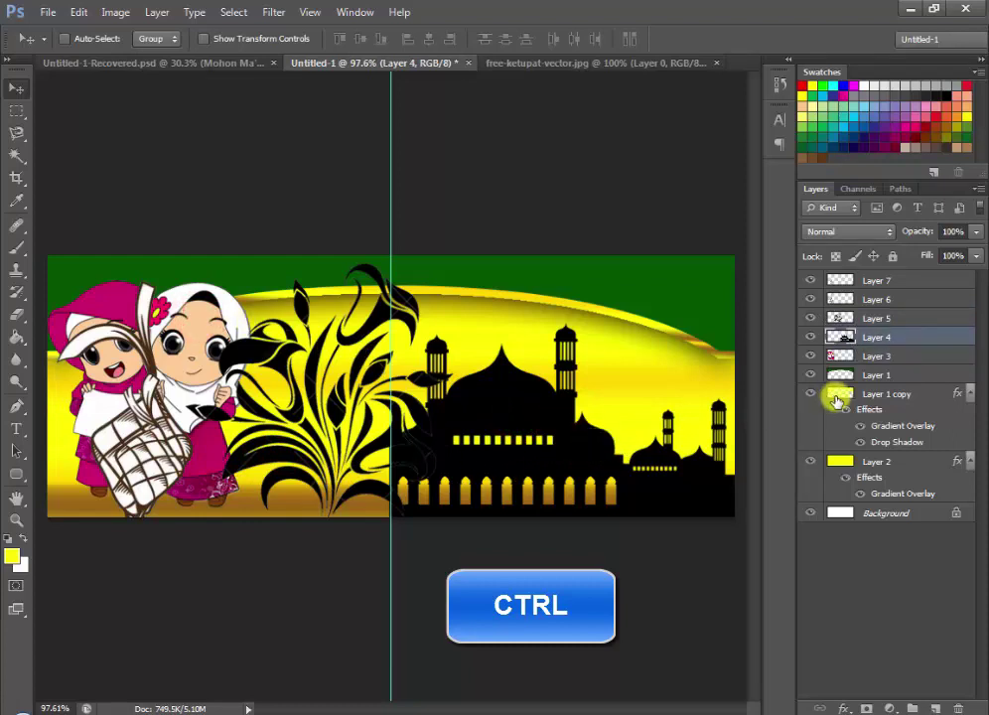
ctrl+click(905, 356)
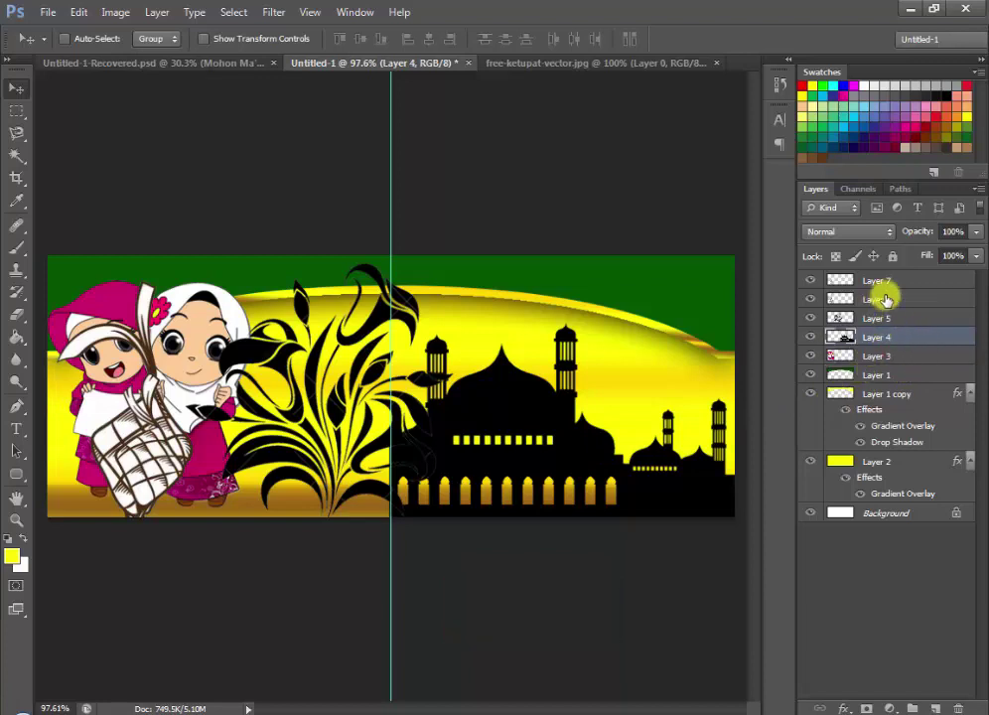
click(894, 297)
mouse_move(167, 429)
mouse_down()
mouse_move(177, 449)
mouse_move(110, 446)
mouse_up()
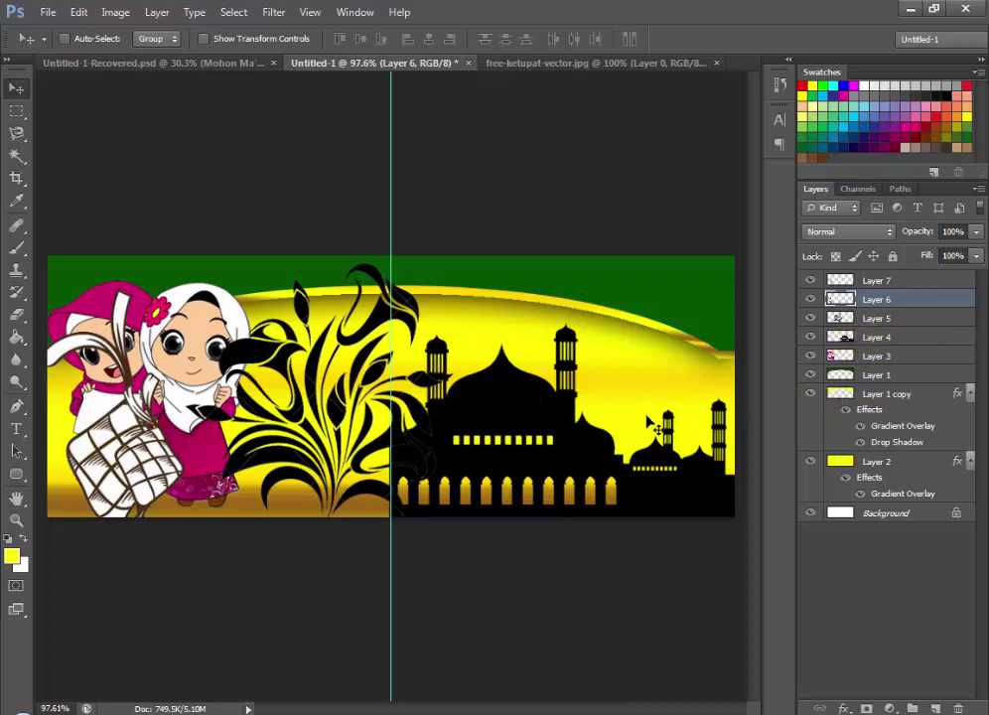
mouse_move(514, 447)
mouse_down()
mouse_move(521, 438)
mouse_move(521, 450)
mouse_up()
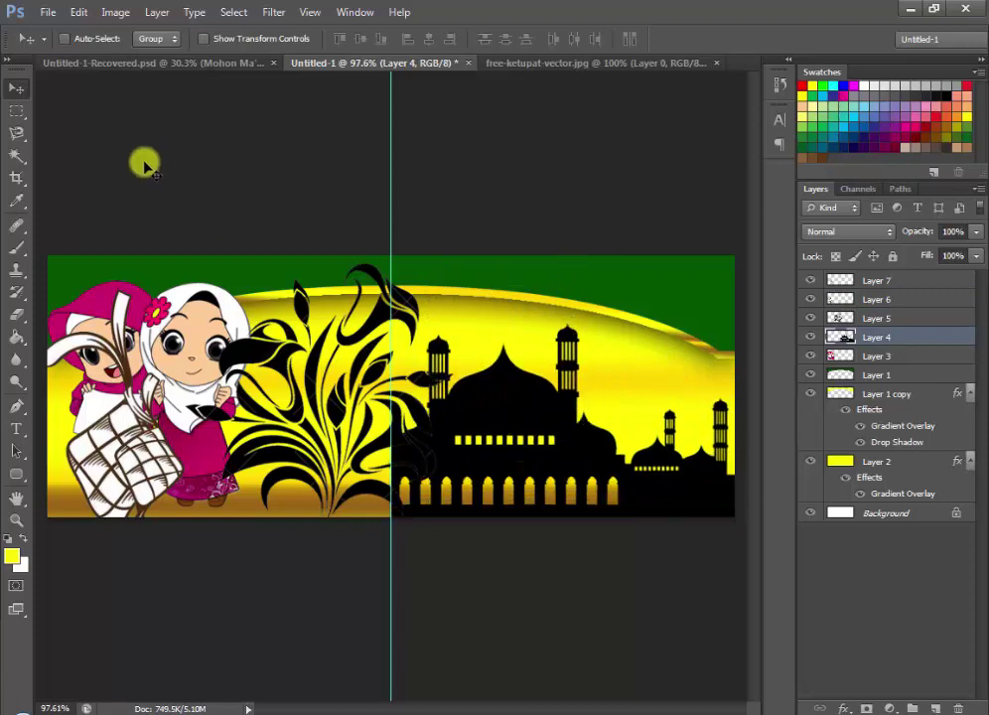
- Compare with the finished banner and flip the mosque silhouette horizontally
click(132, 63)
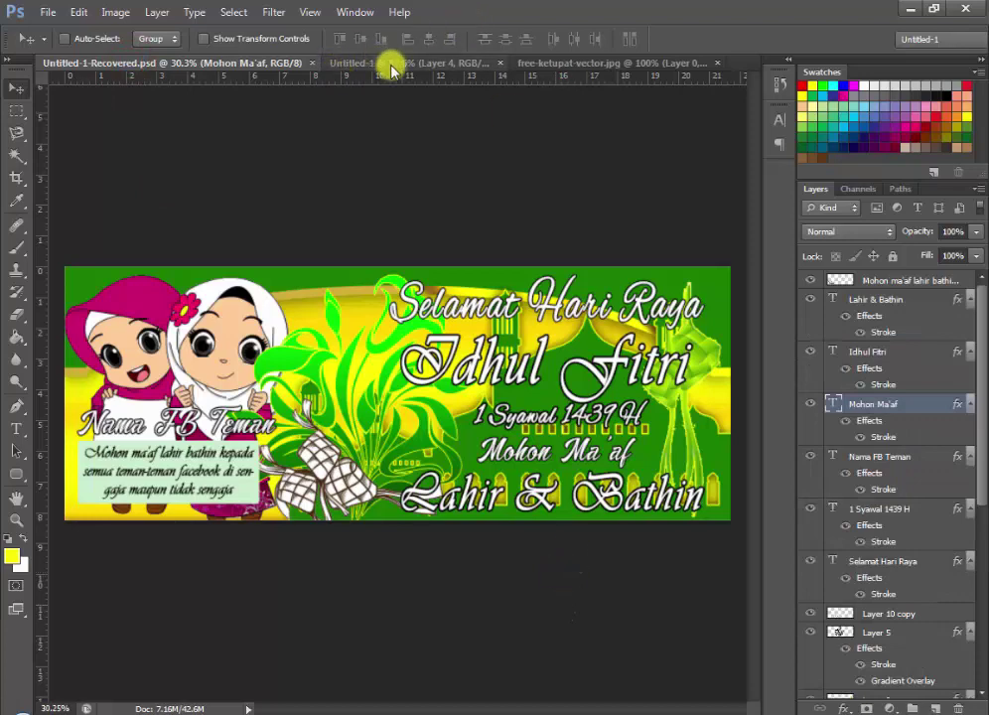
click(425, 63)
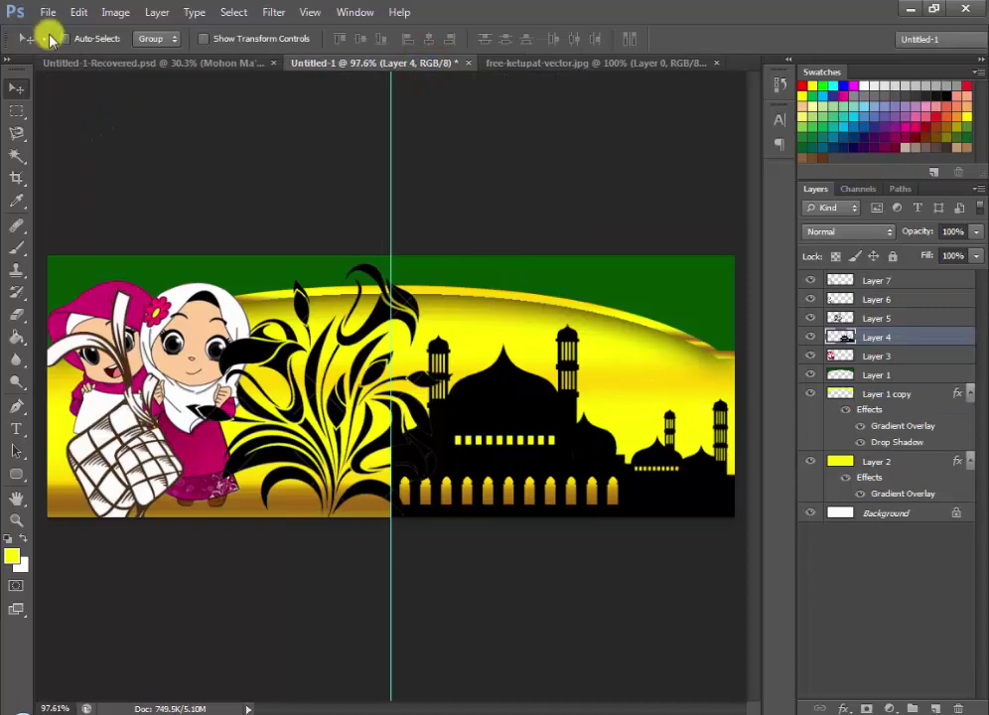
click(76, 12)
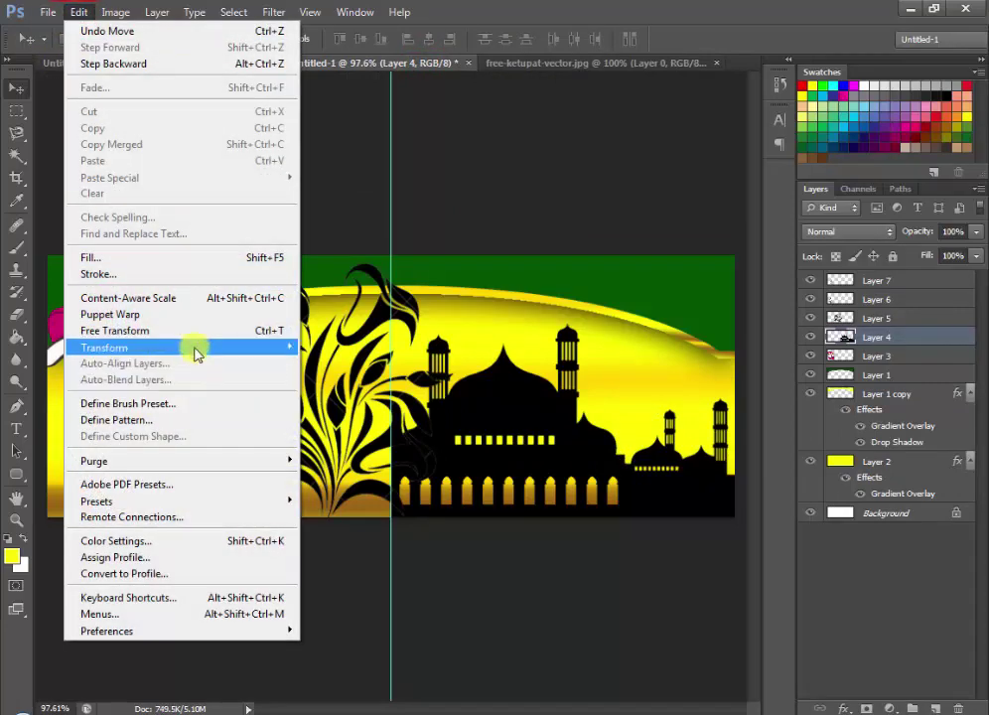
mouse_move(104, 347)
click(373, 534)
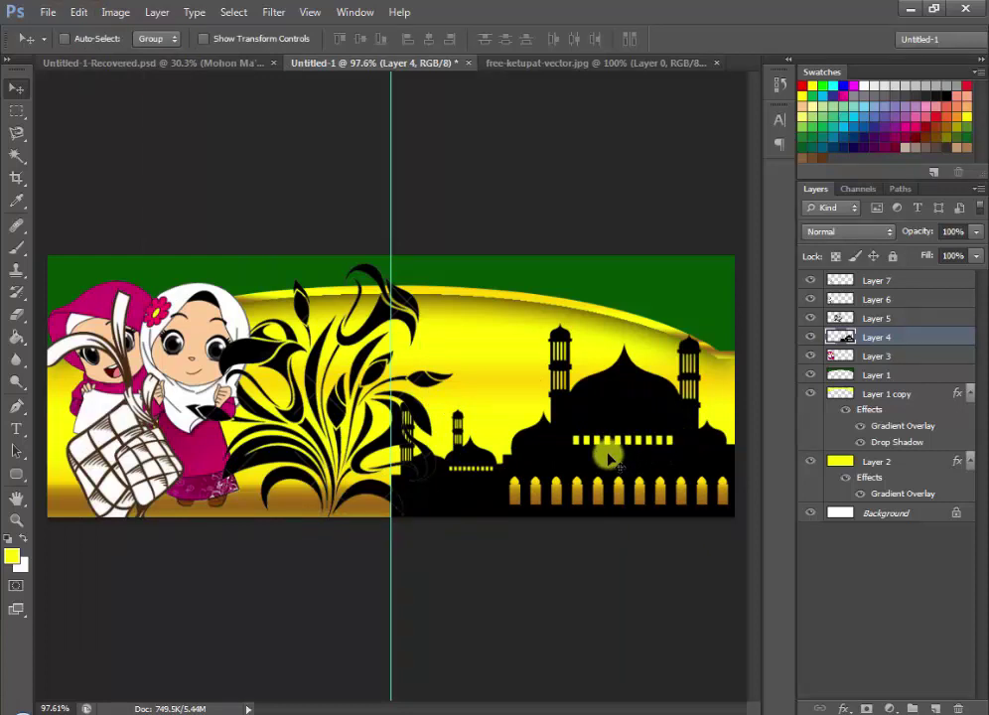
- Enlarge the mosque to about 119% width and 131% height to fill the right side
key(ctrl+t)
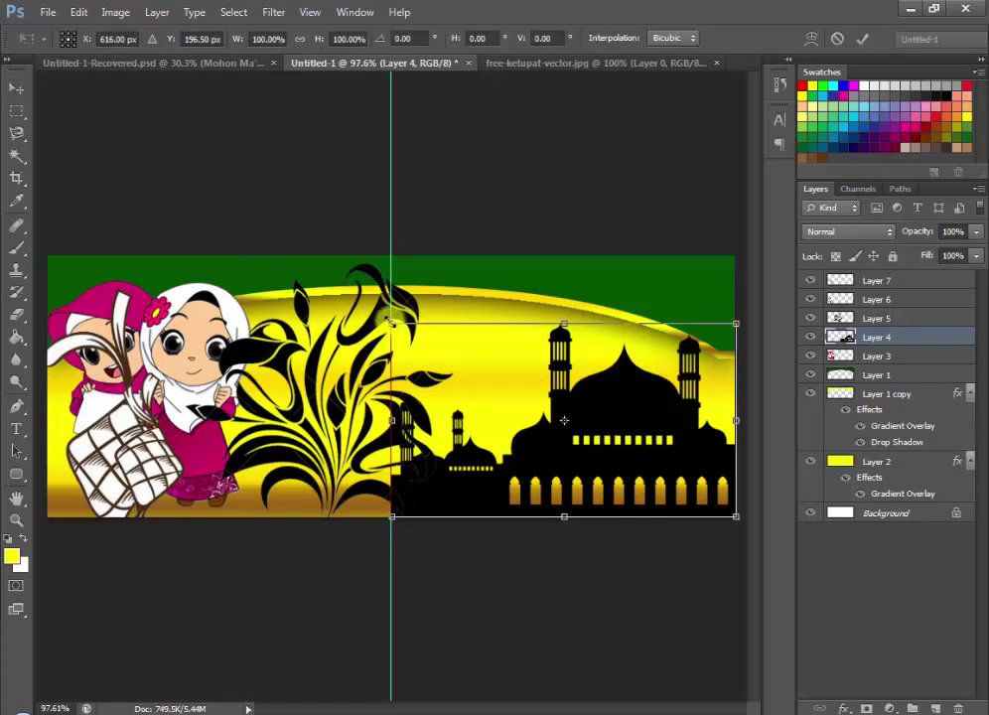
mouse_move(392, 322)
mouse_down()
mouse_move(349, 269)
mouse_move(324, 266)
mouse_up()
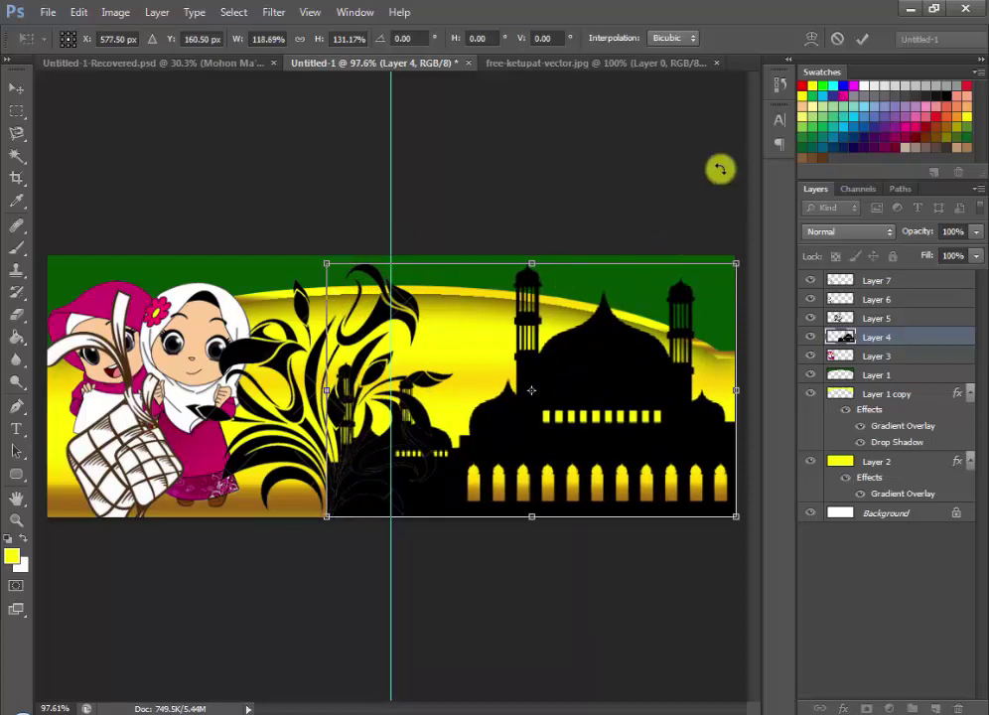
click(863, 37)
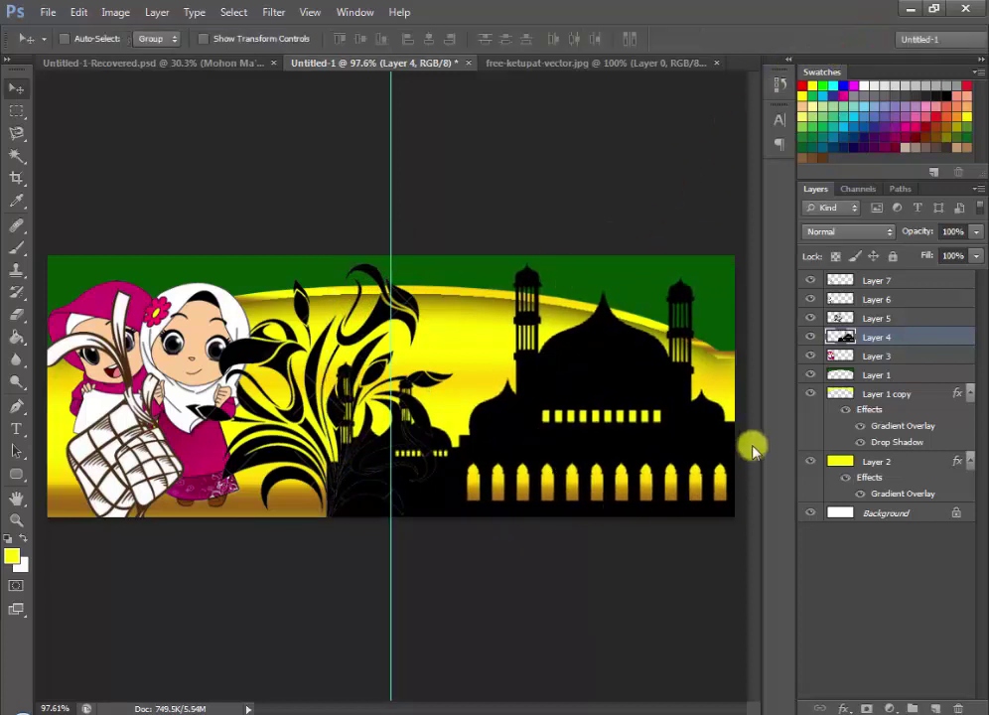
click(149, 65)
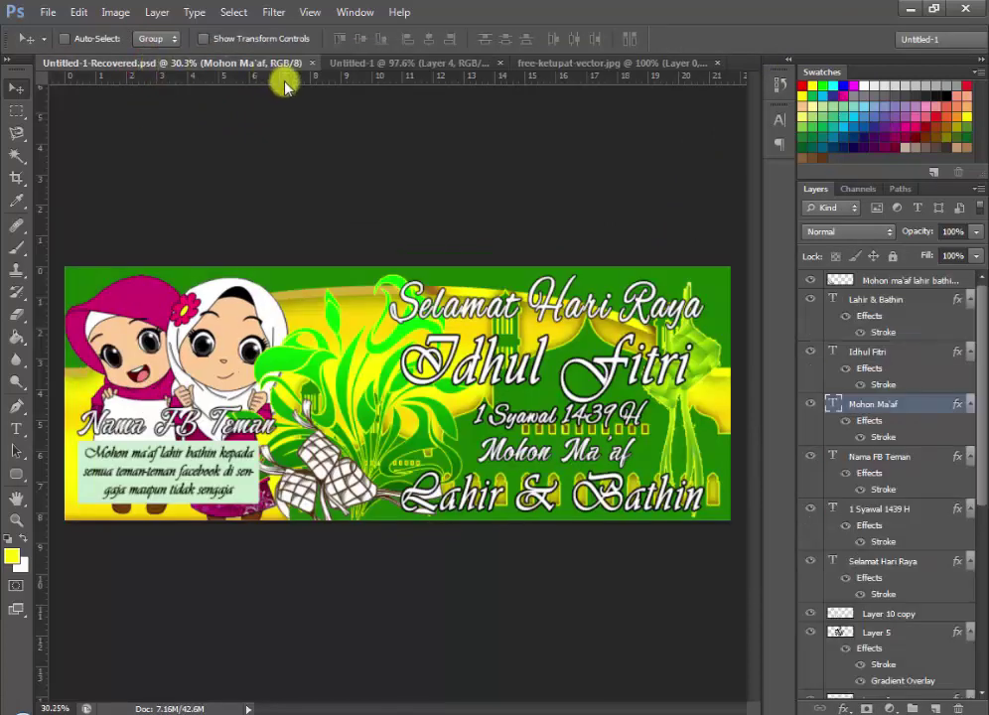
click(407, 64)
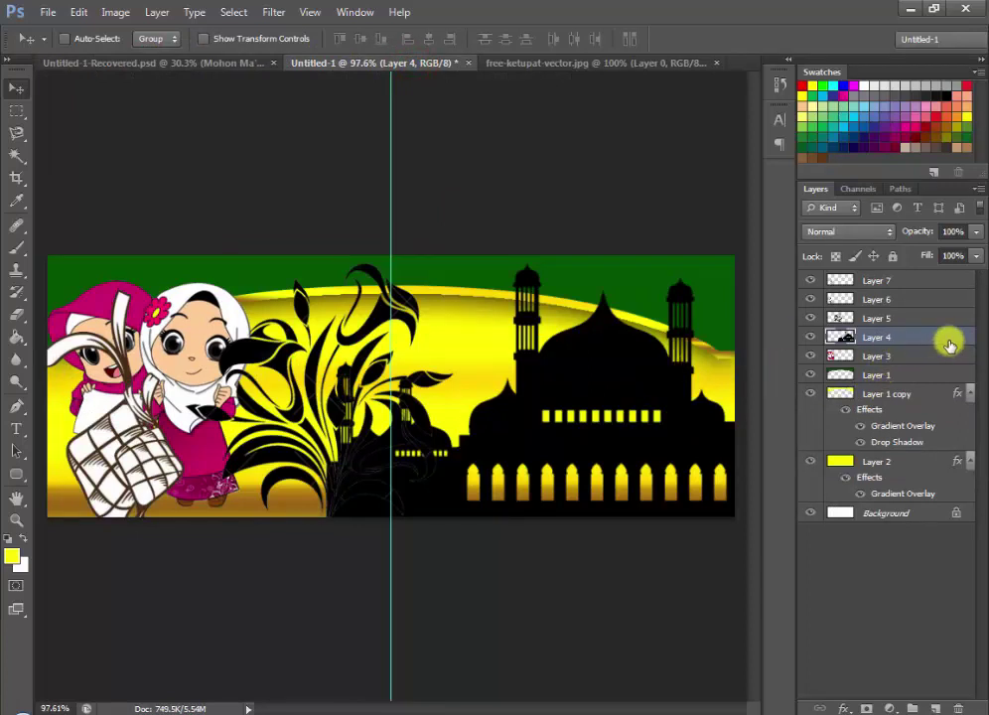
- Set the foreground colour to a green shade
click(14, 544)
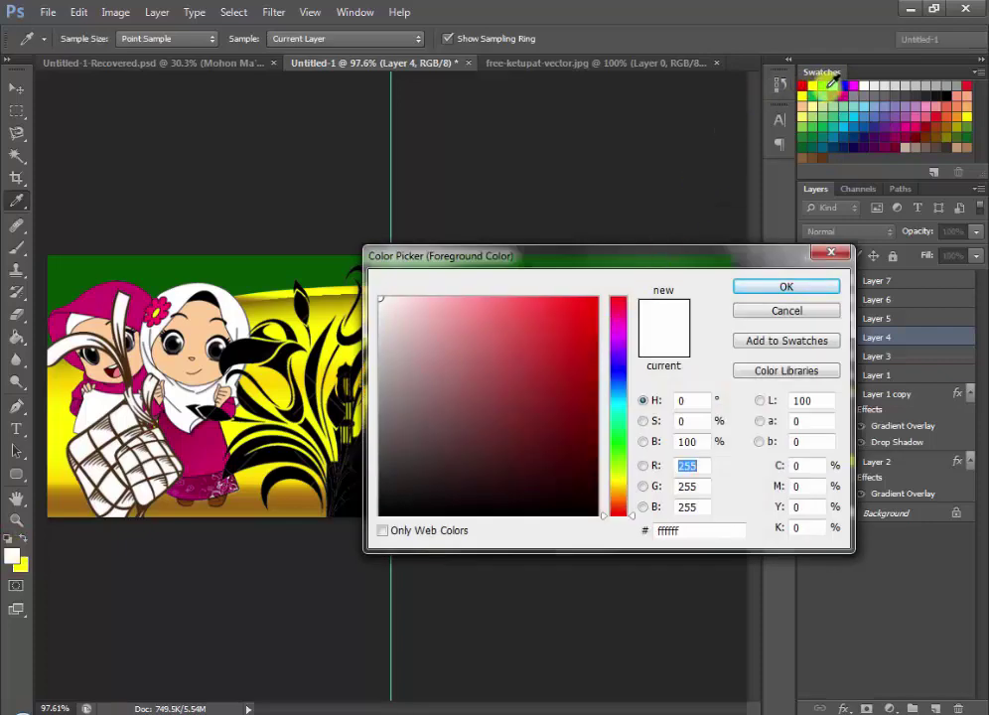
click(822, 89)
mouse_move(577, 397)
mouse_down()
mouse_move(589, 463)
mouse_move(590, 393)
mouse_up()
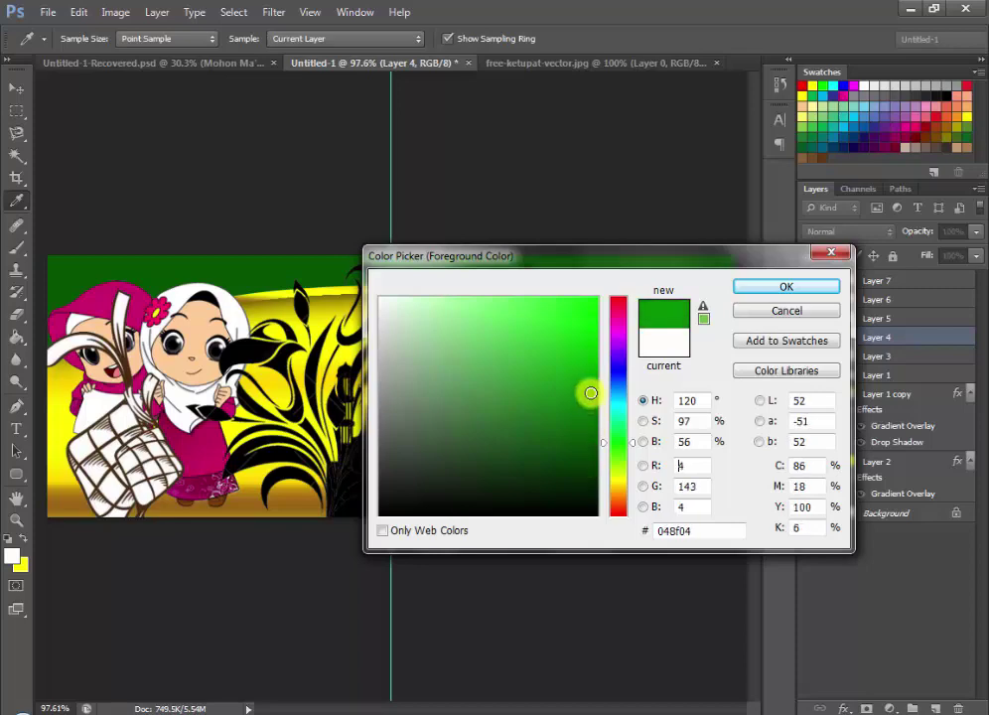
drag(663, 266, 479, 444)
click(592, 469)
key(v)
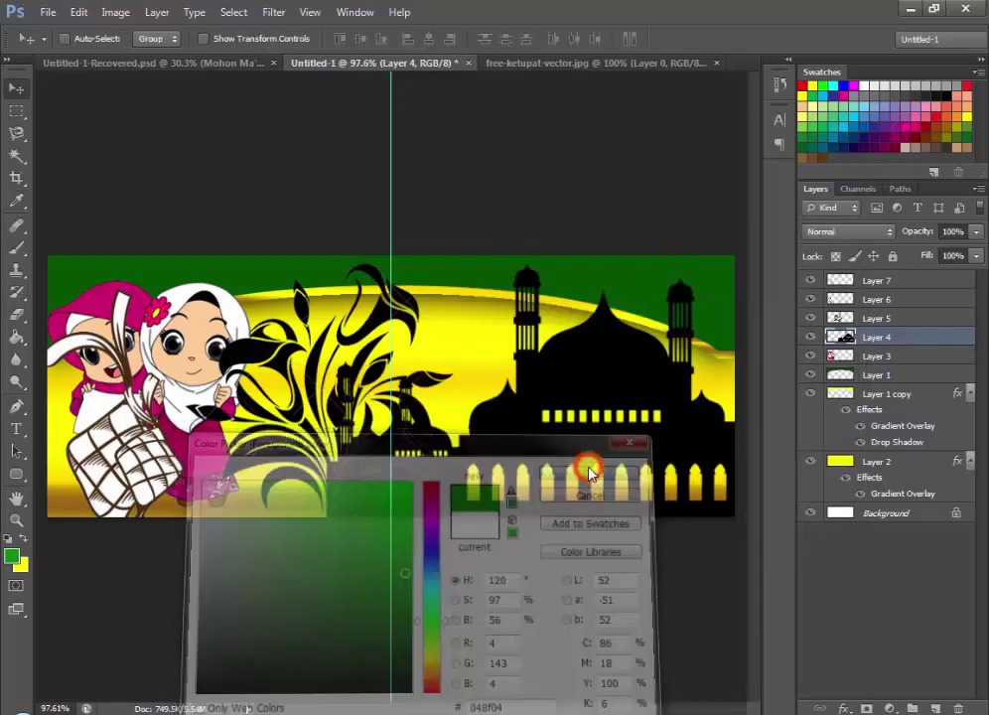
- Fill the black mosque silhouette and right minaret with green using the Paint Bucket
click(17, 342)
right_click(16, 342)
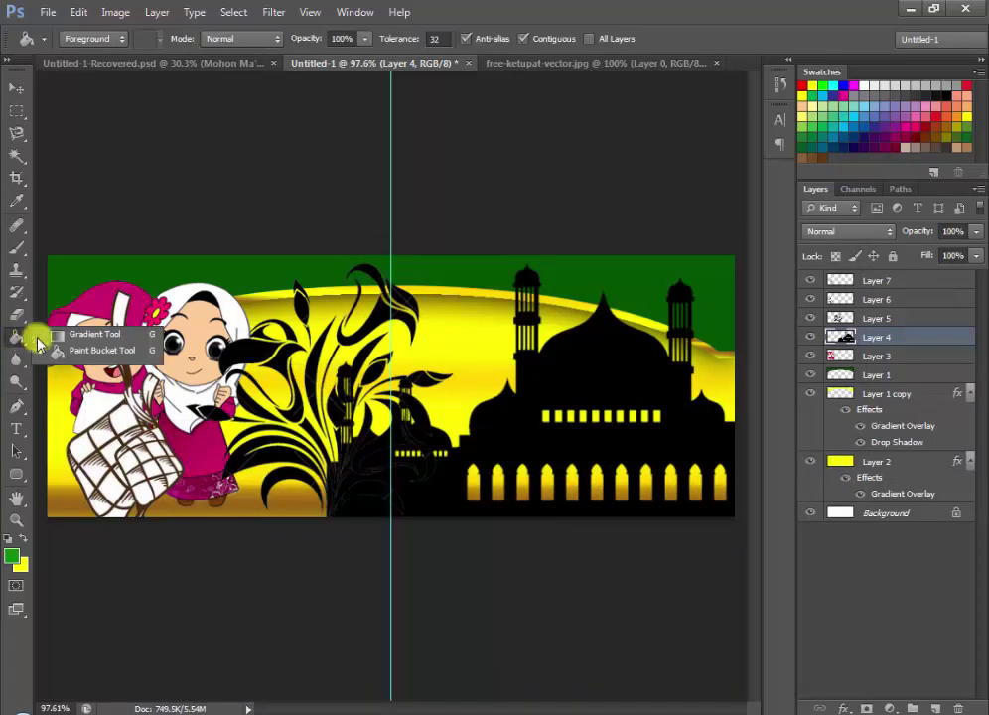
click(73, 348)
click(583, 351)
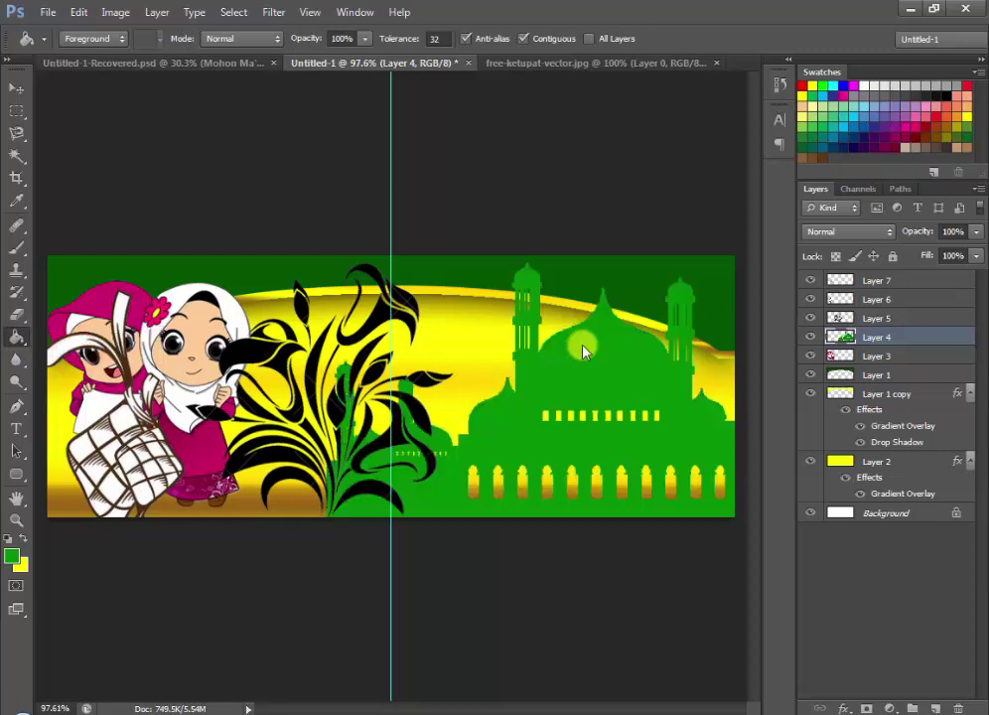
click(698, 353)
- Give the mosque layer a 2 px yellow outside stroke in Layer Style
right_click(702, 358)
key(Escape)
right_click(703, 358)
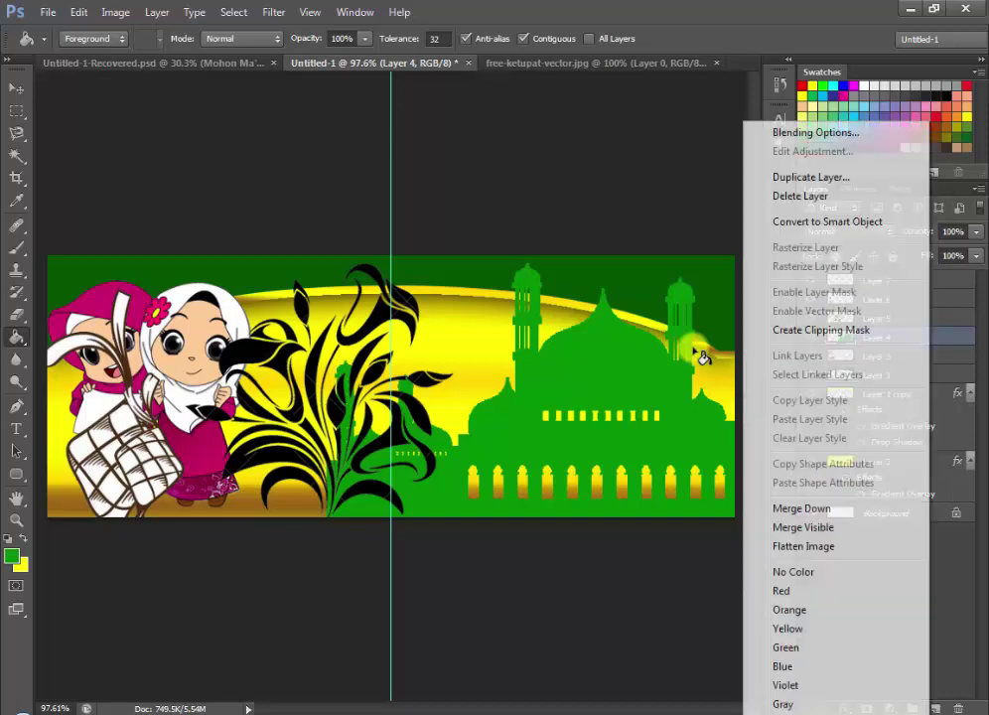
key(Escape)
right_click(702, 357)
click(711, 365)
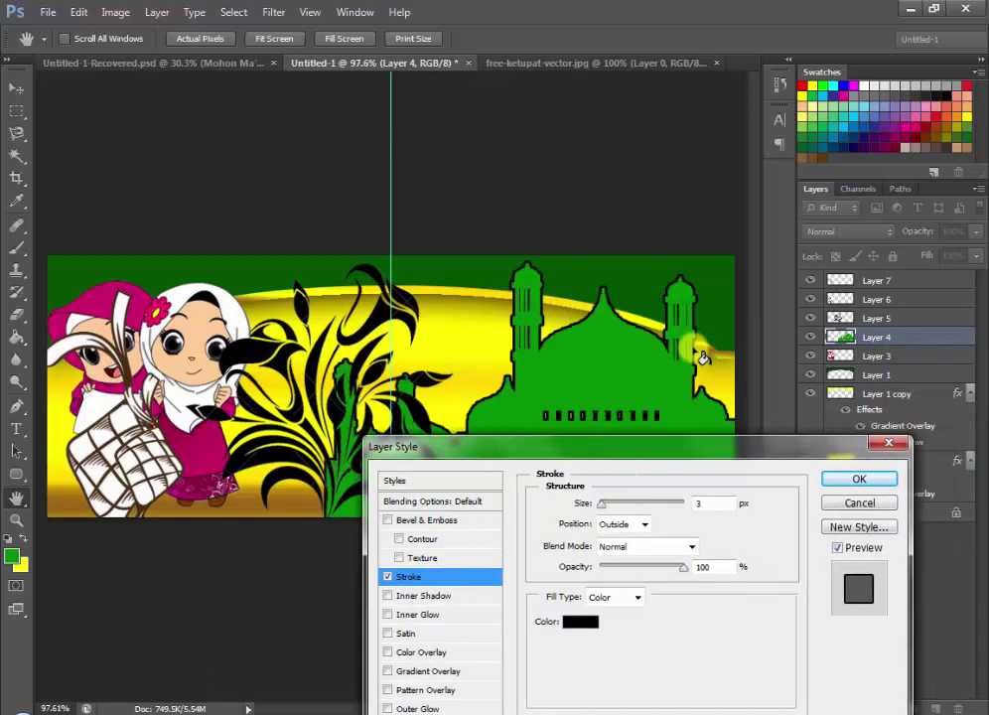
click(580, 622)
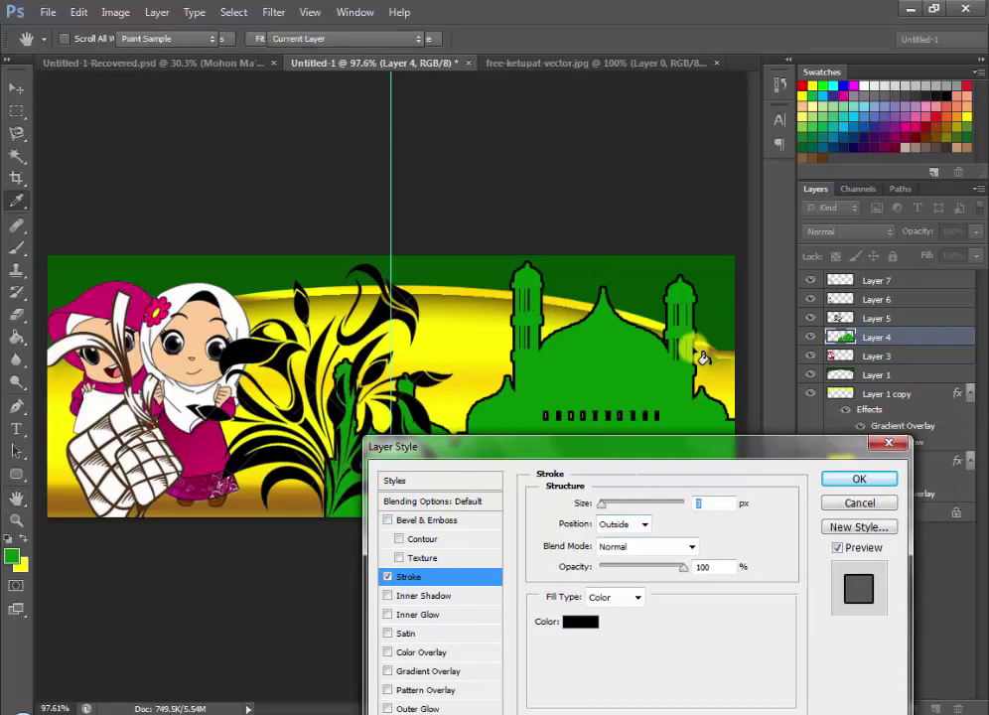
click(702, 358)
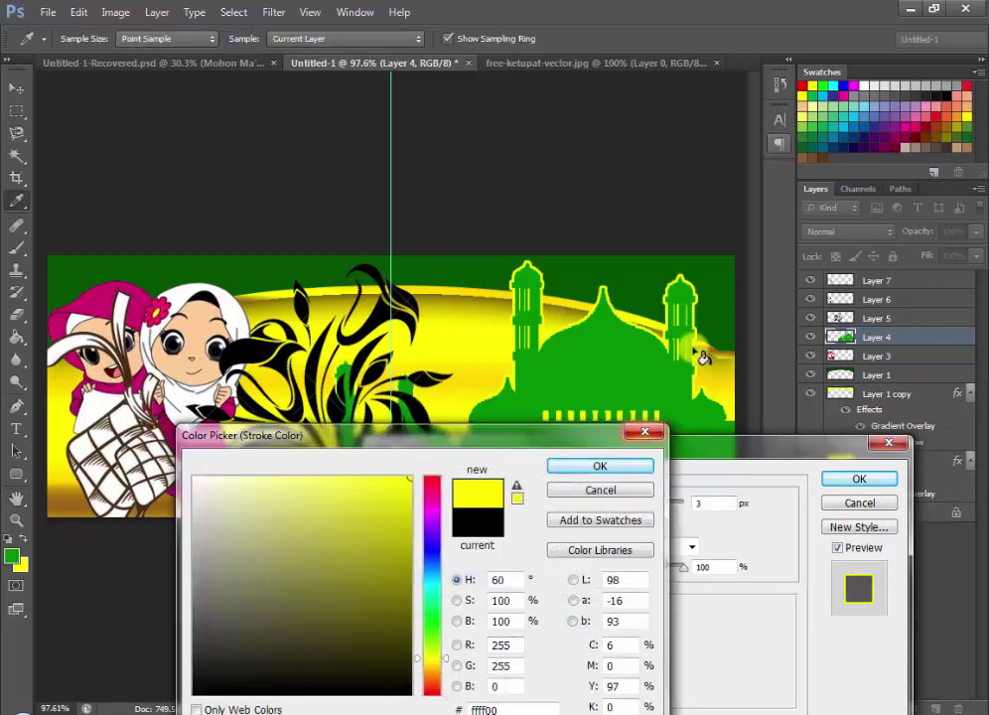
key(Return)
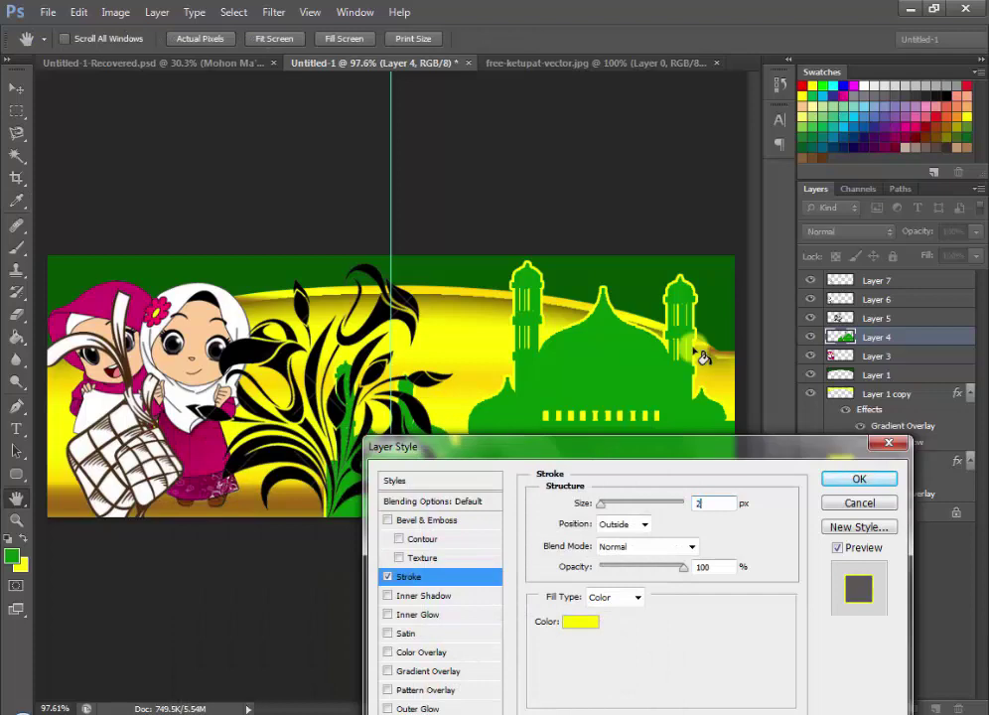
drag(447, 445, 296, 493)
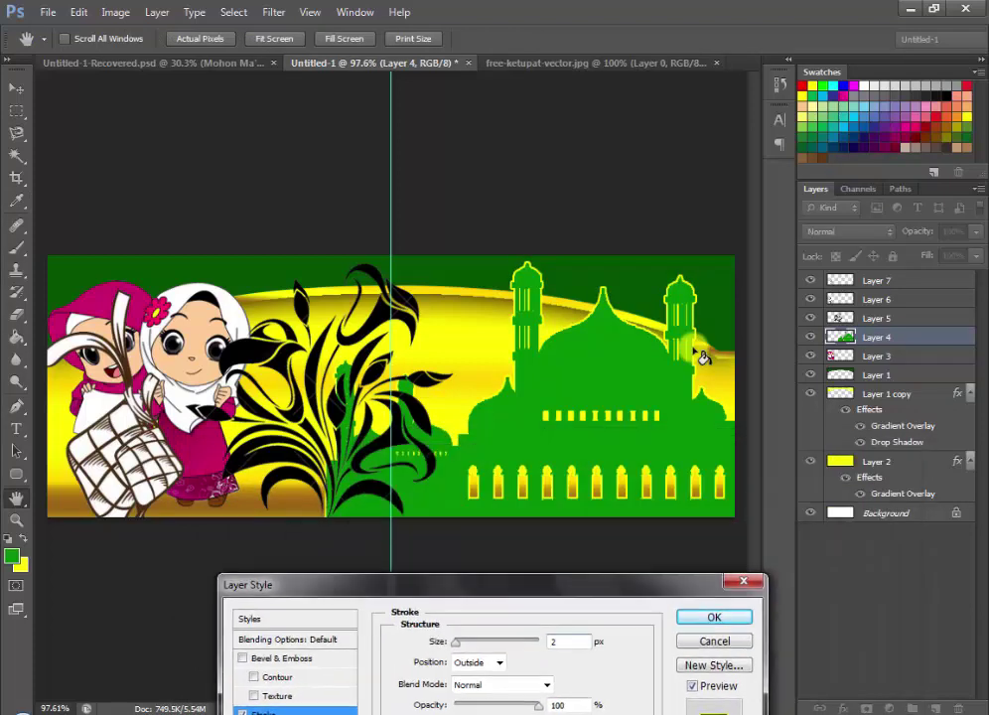
- Apply the stroke and test-move the mosque silhouette, returning it to place
key(Return)
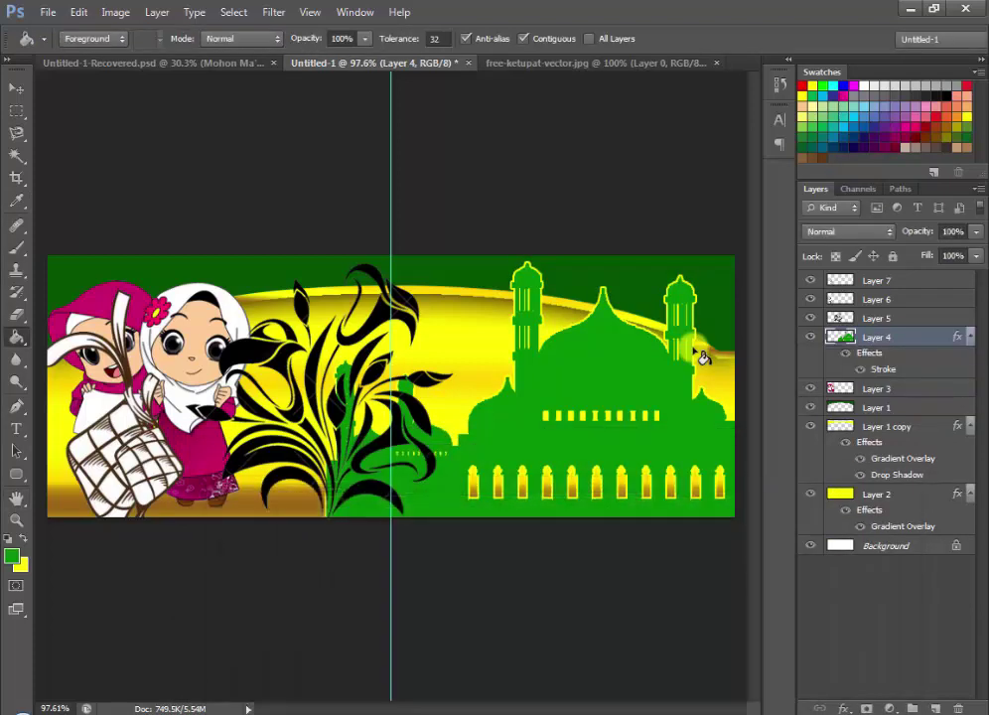
key(v)
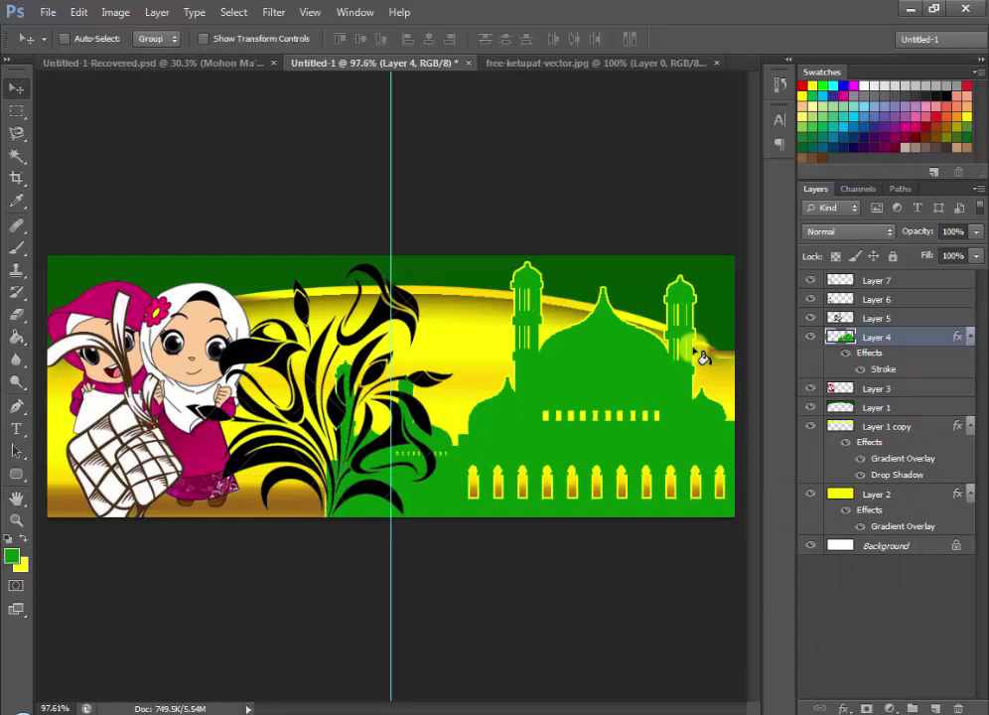
drag(703, 358, 676, 336)
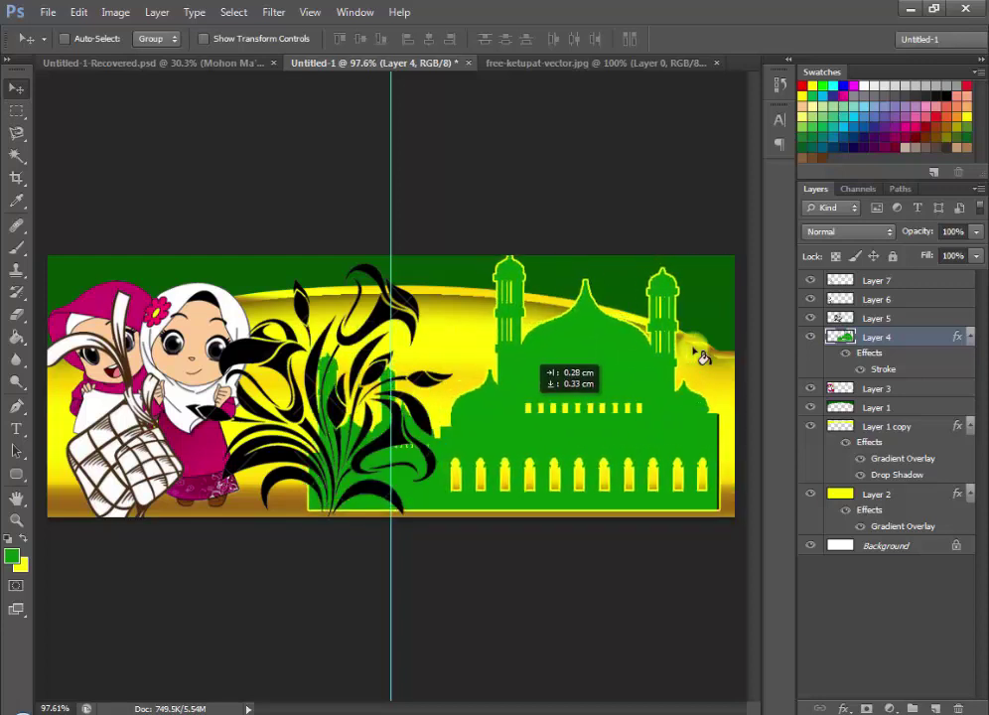
drag(703, 357, 729, 376)
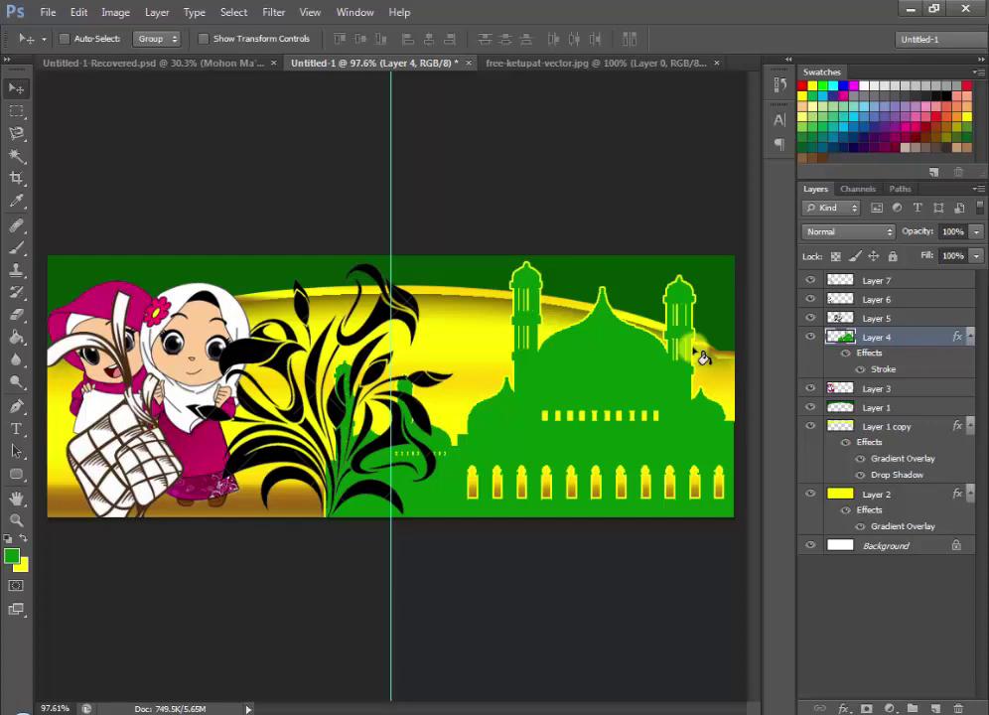
- Shift the black plant artwork on Layer 5 left, then nudge it slightly right
key(alt+bracketright)
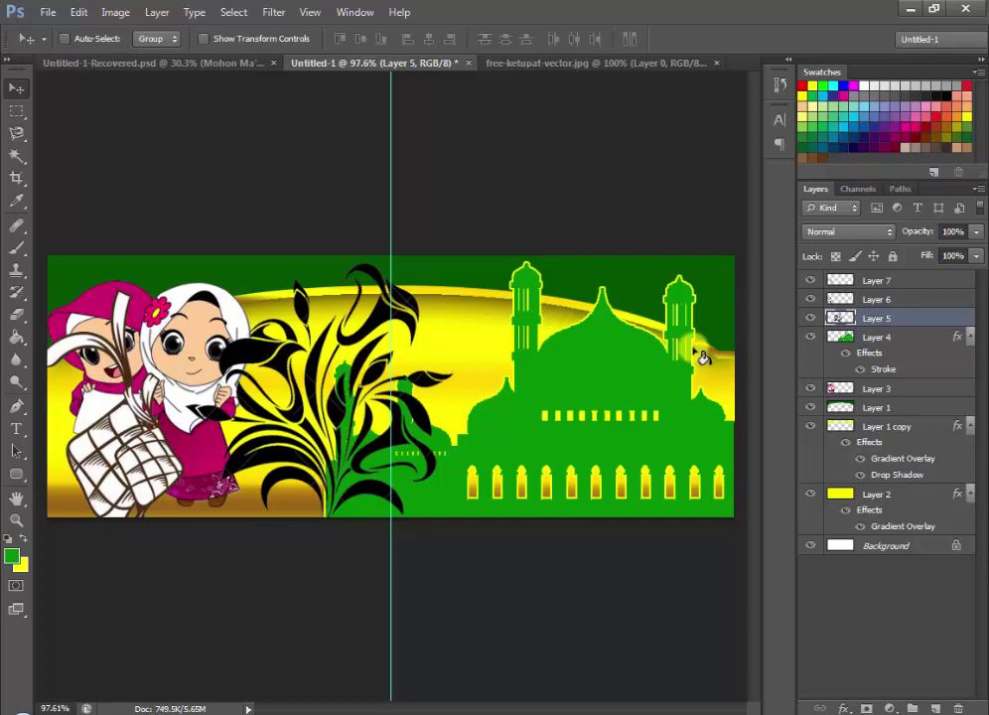
drag(397, 377, 362, 377)
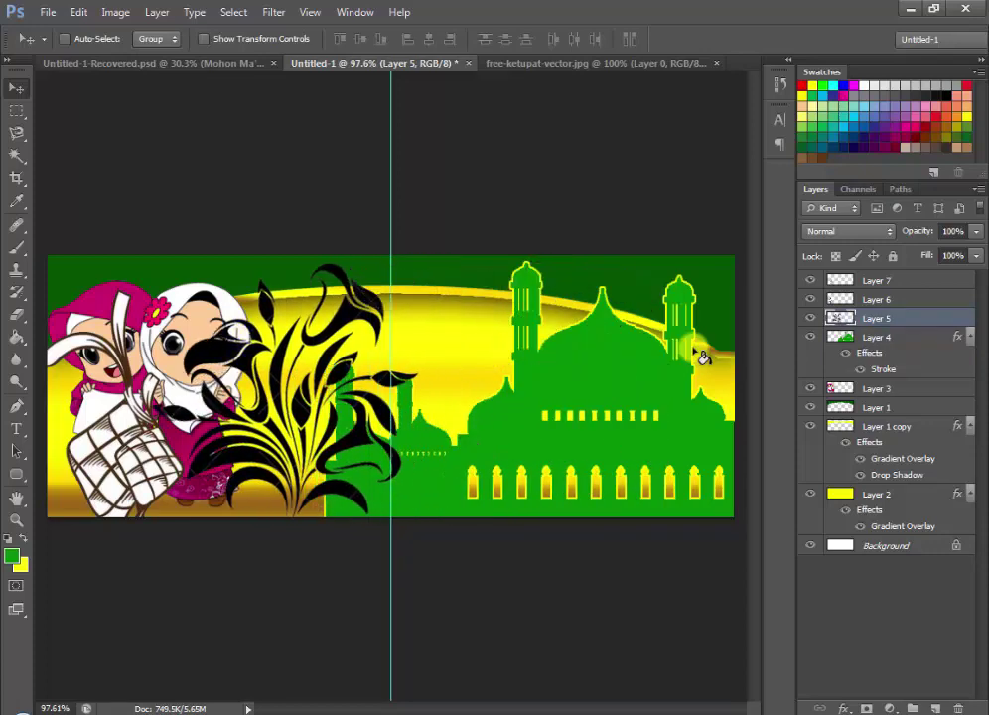
right_click(344, 320)
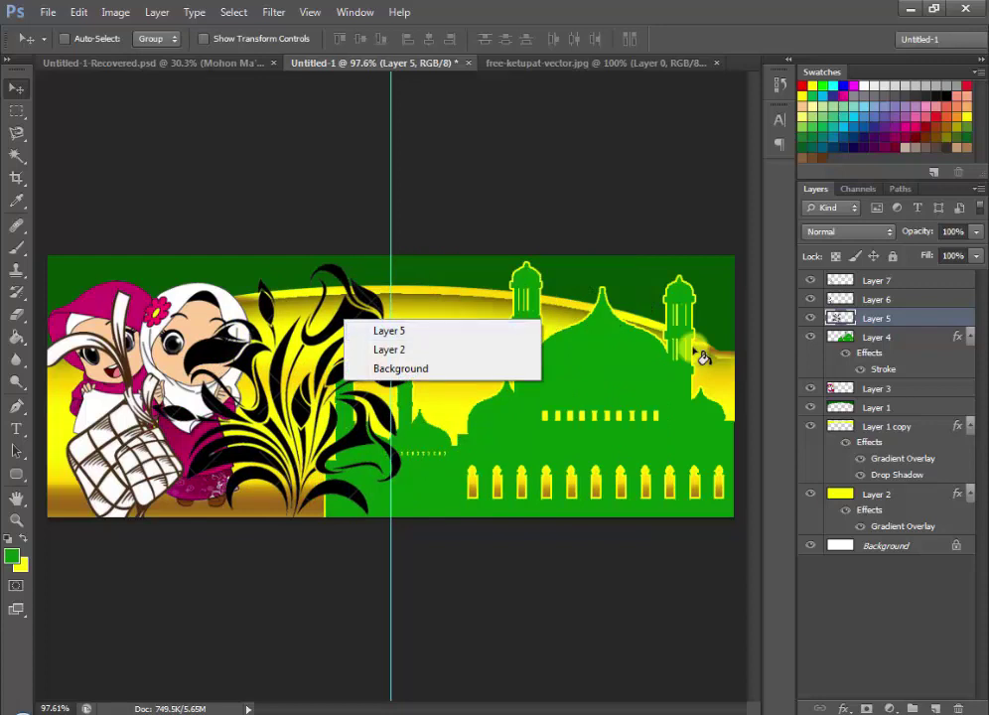
key(Escape)
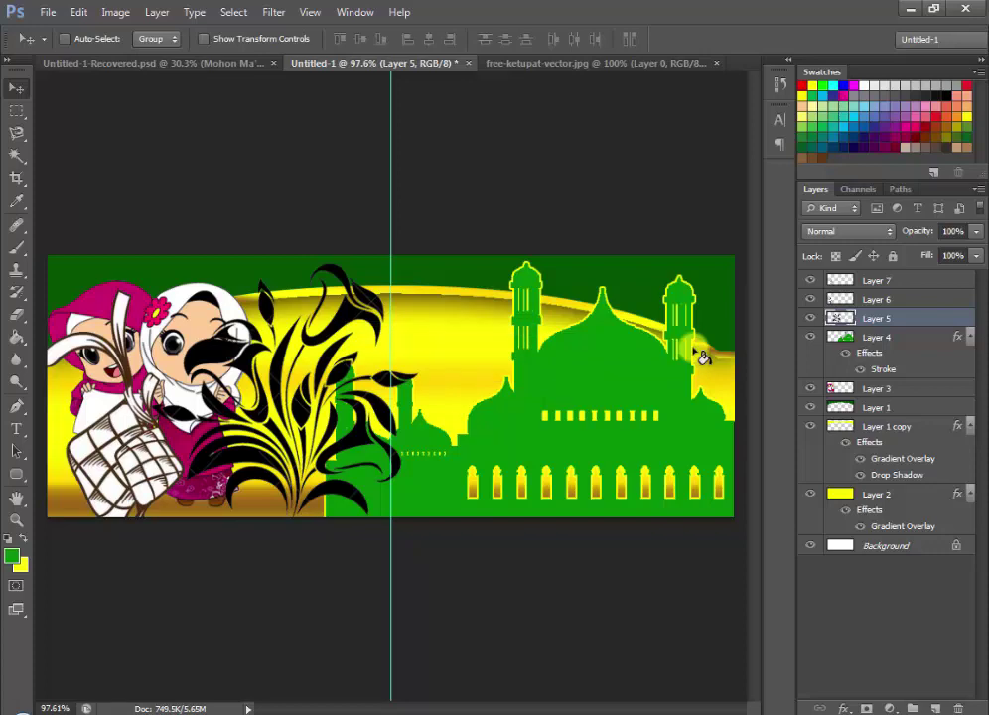
drag(703, 357, 703, 362)
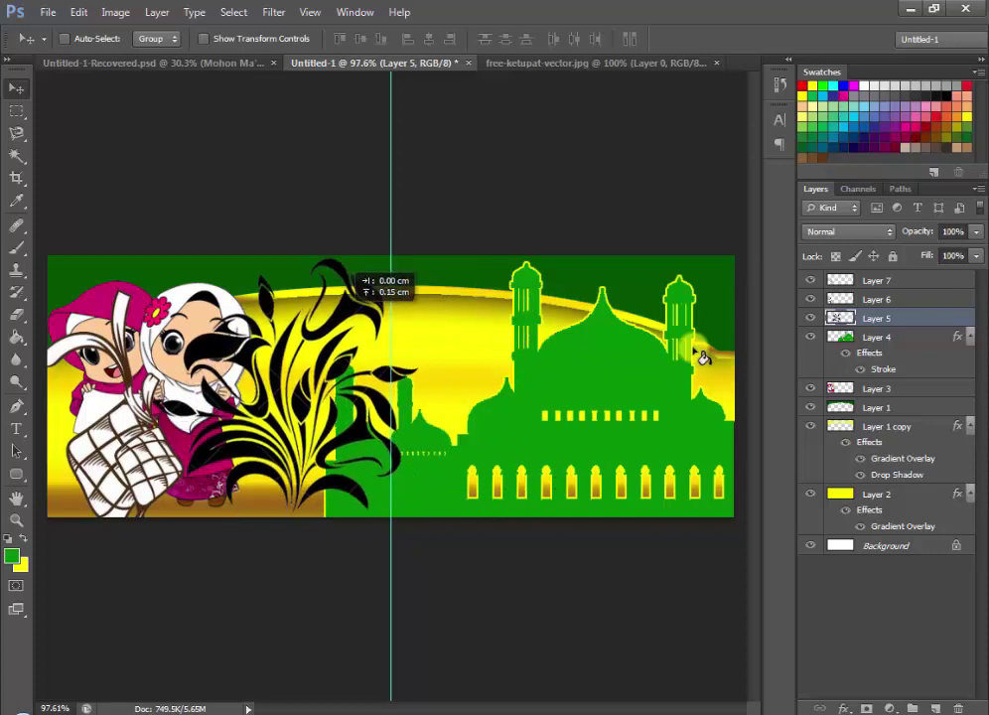
key(shift+Right)
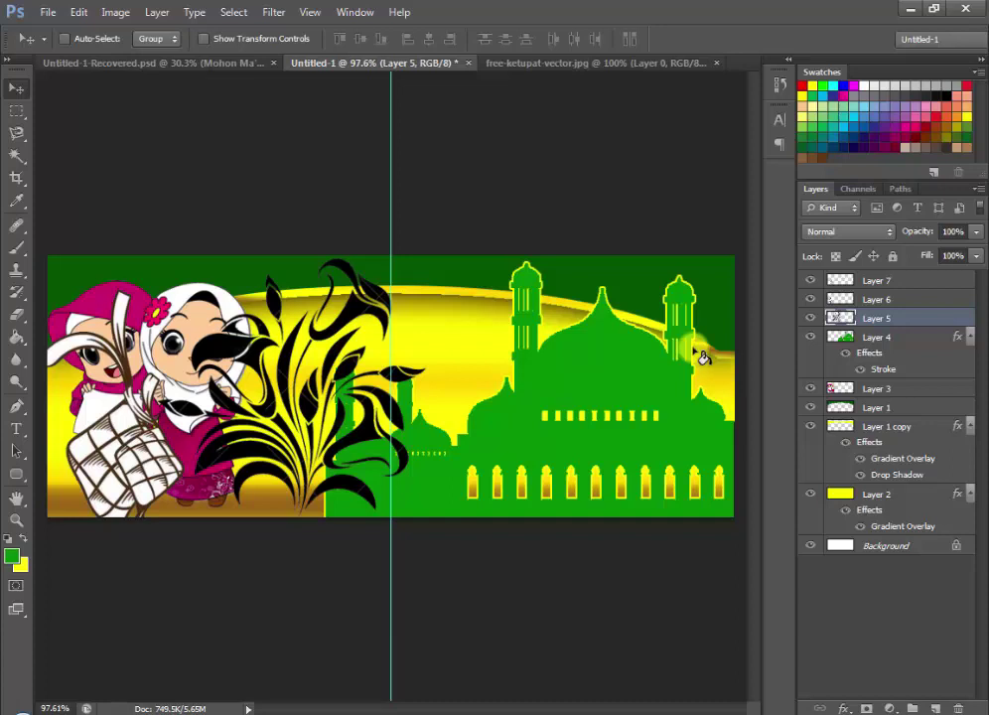
right_click(876, 318)
- Add a gradient overlay to the plant from dark green 035b03 to bright green 00ff00
click(825, 132)
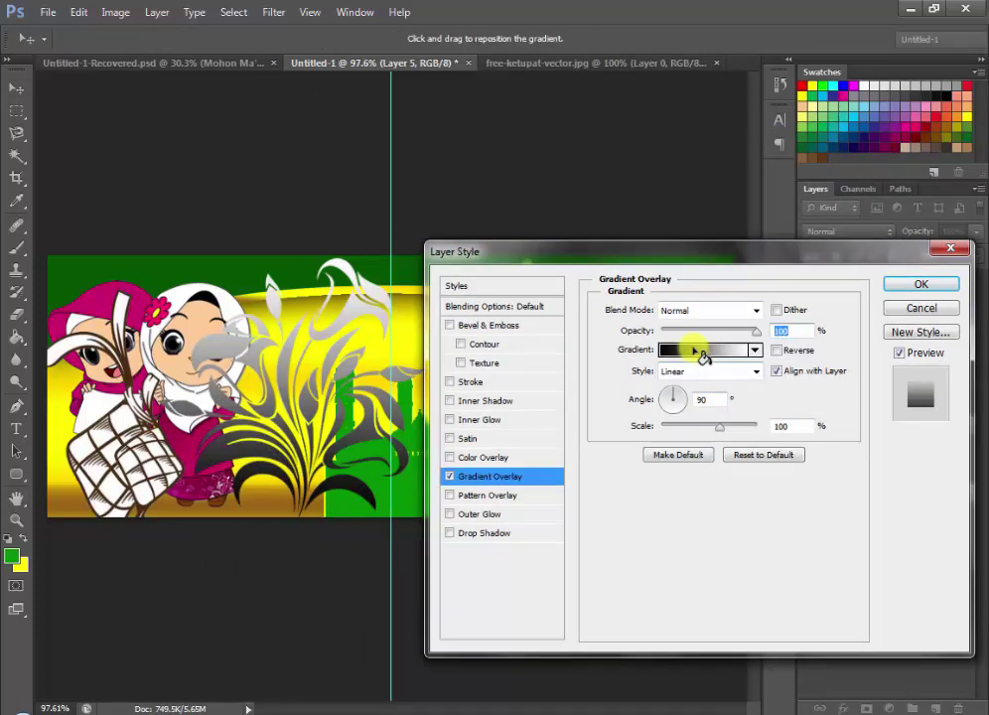
click(702, 351)
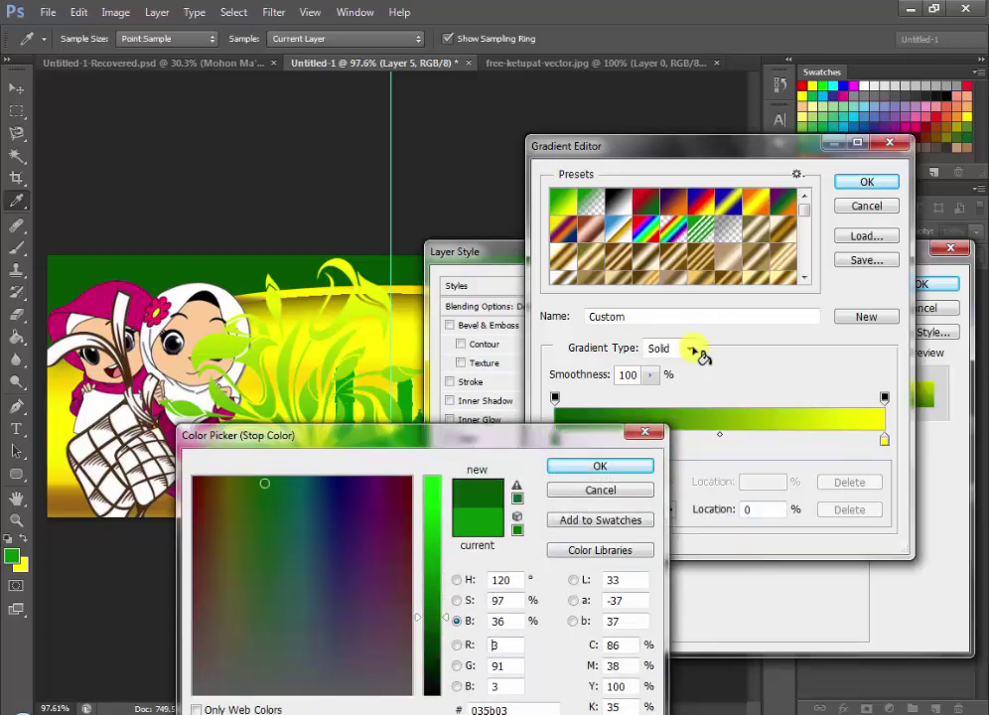
key(Return)
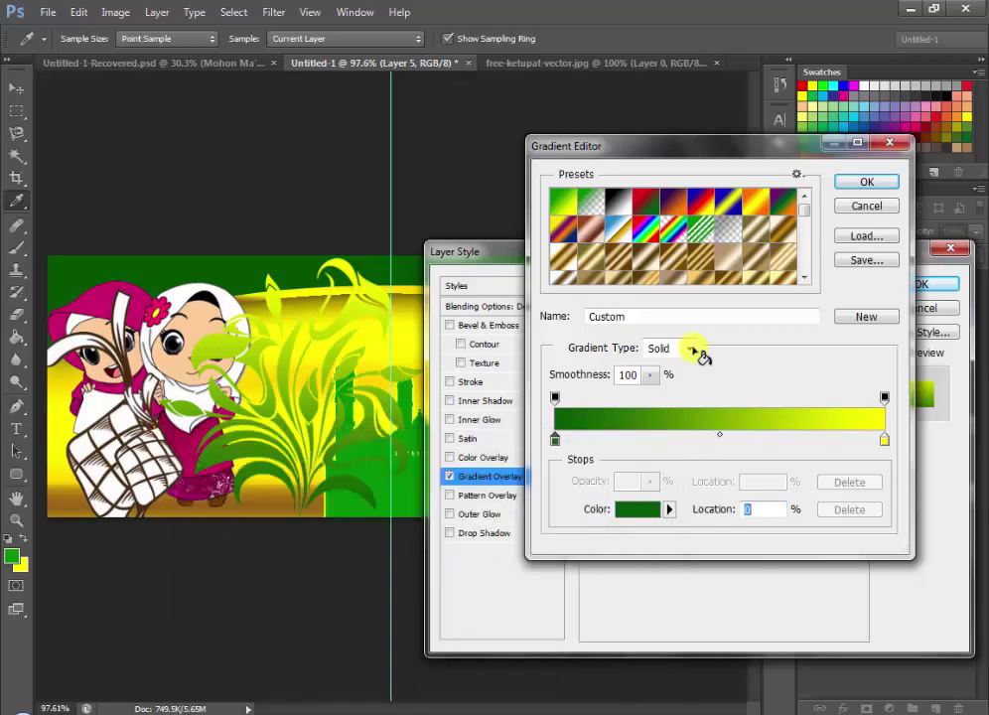
click(884, 438)
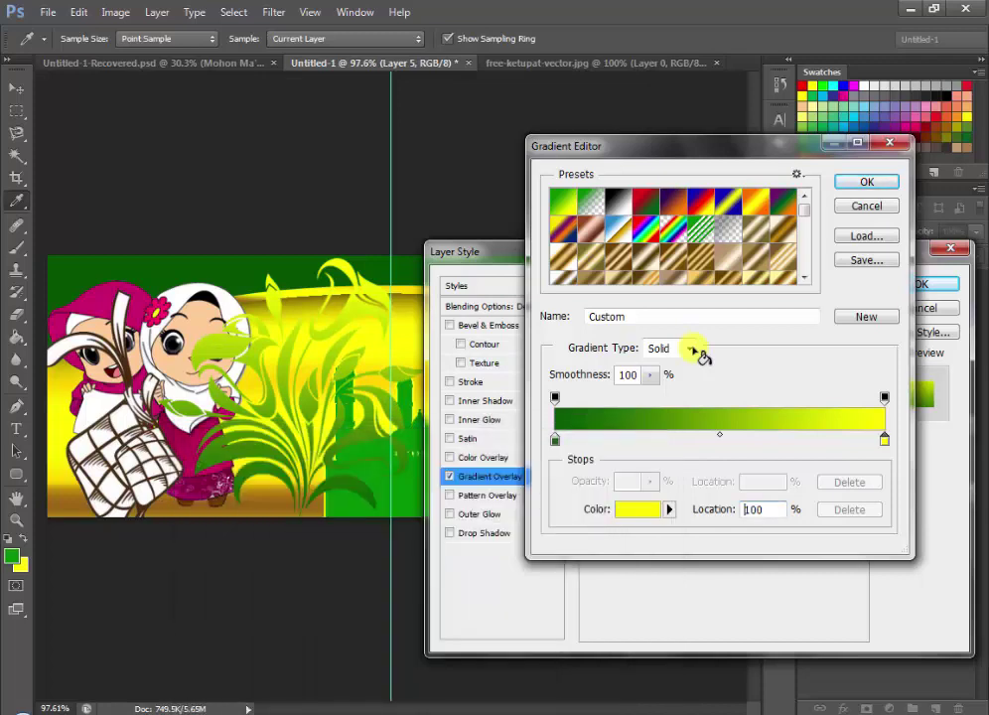
click(637, 509)
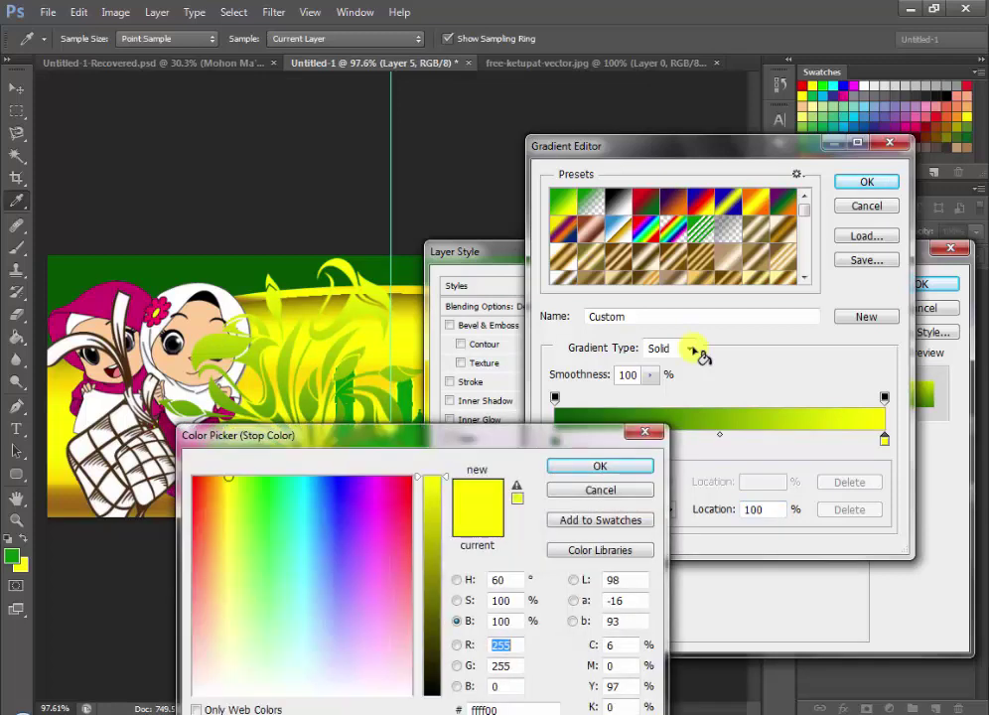
text(0)
key(Return)
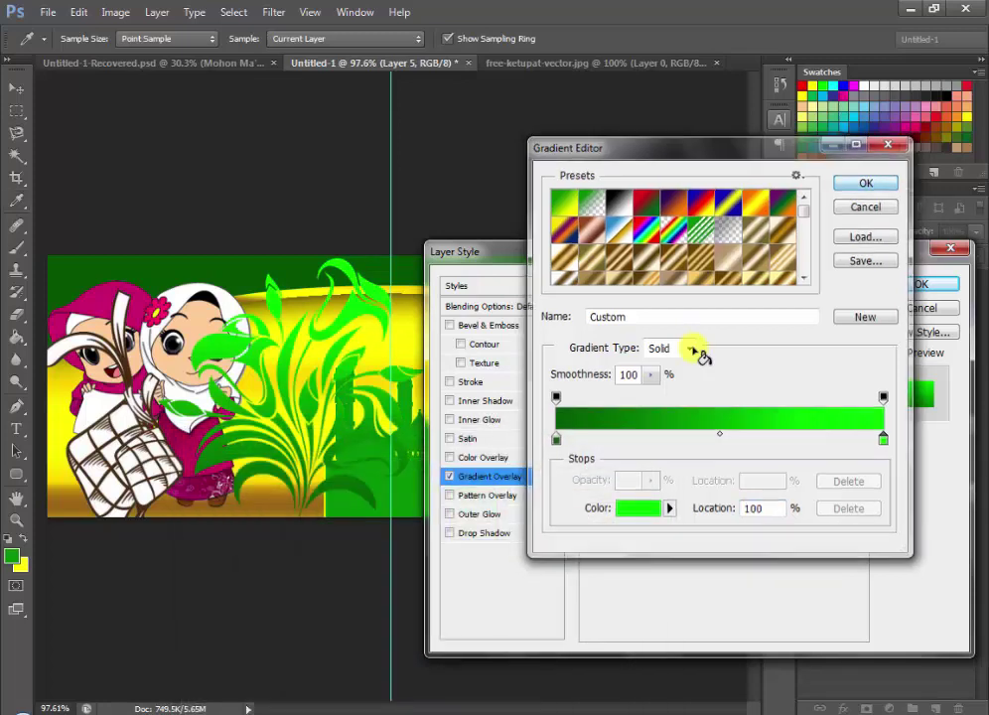
key(Return)
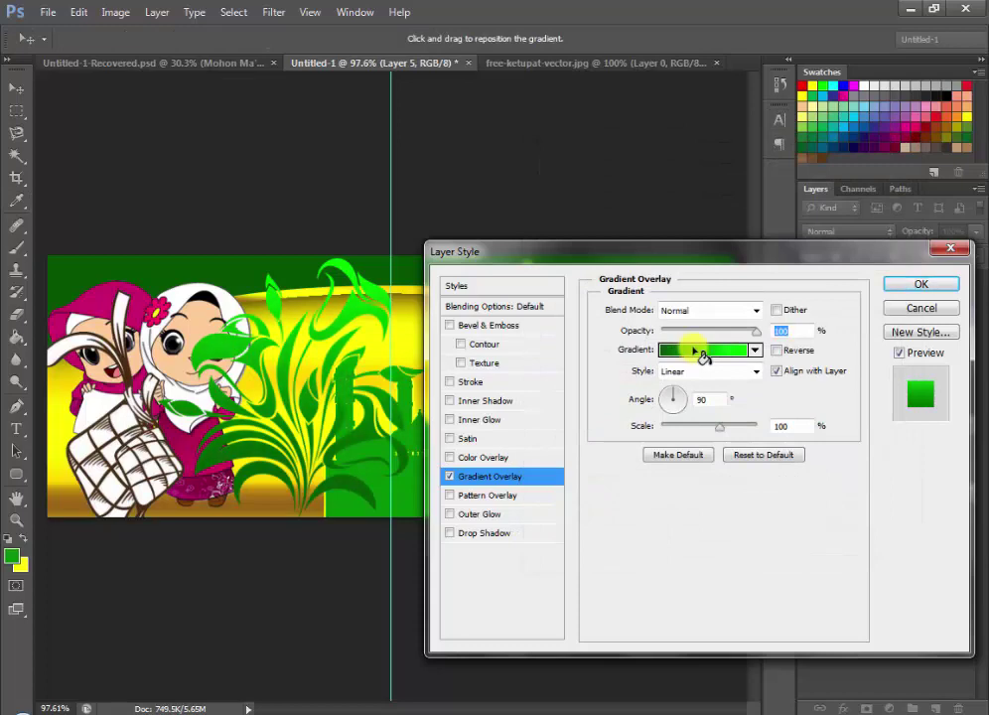
key(Return)
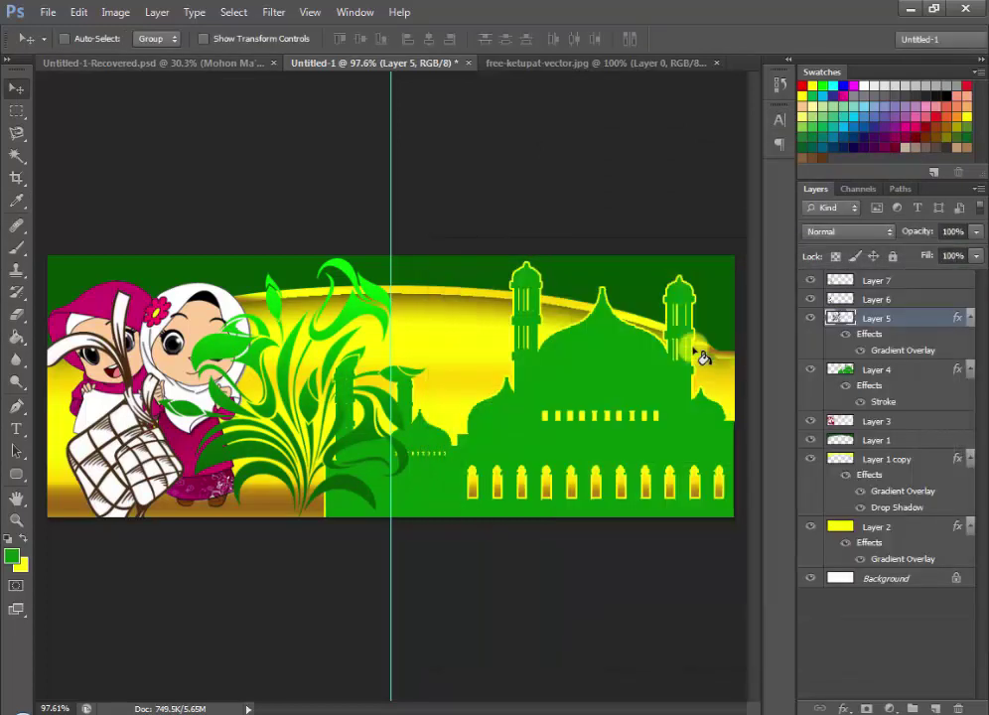
key(ctrl+shift+Tab)
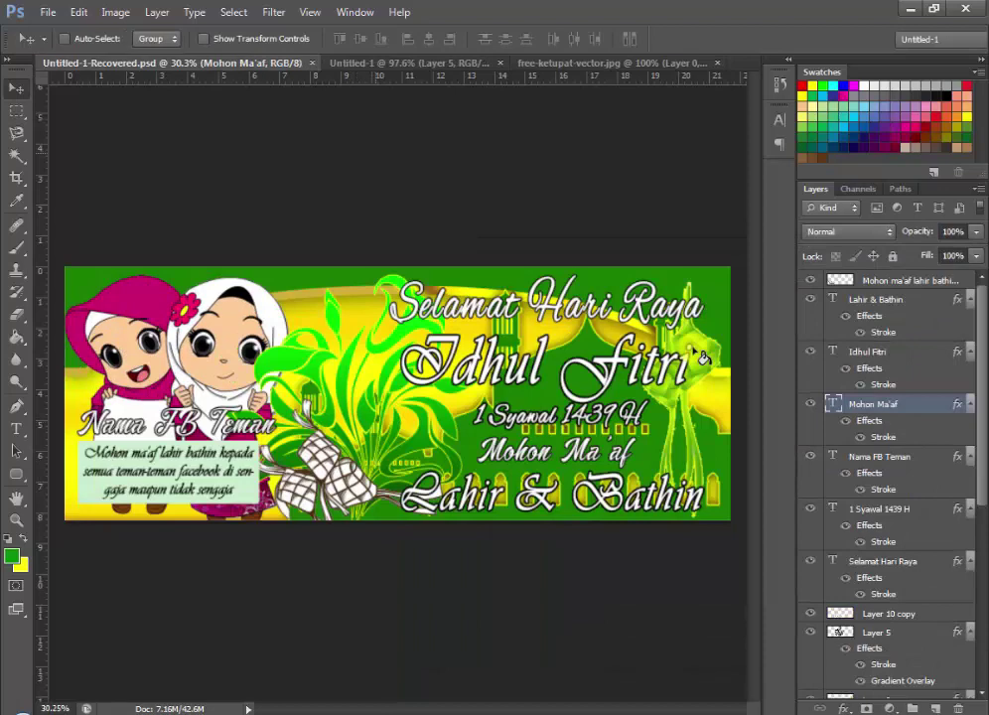
- Shift the green plant slightly right, then switch to the free-ketupat-vector.jpg document
key(ctrl+Tab)
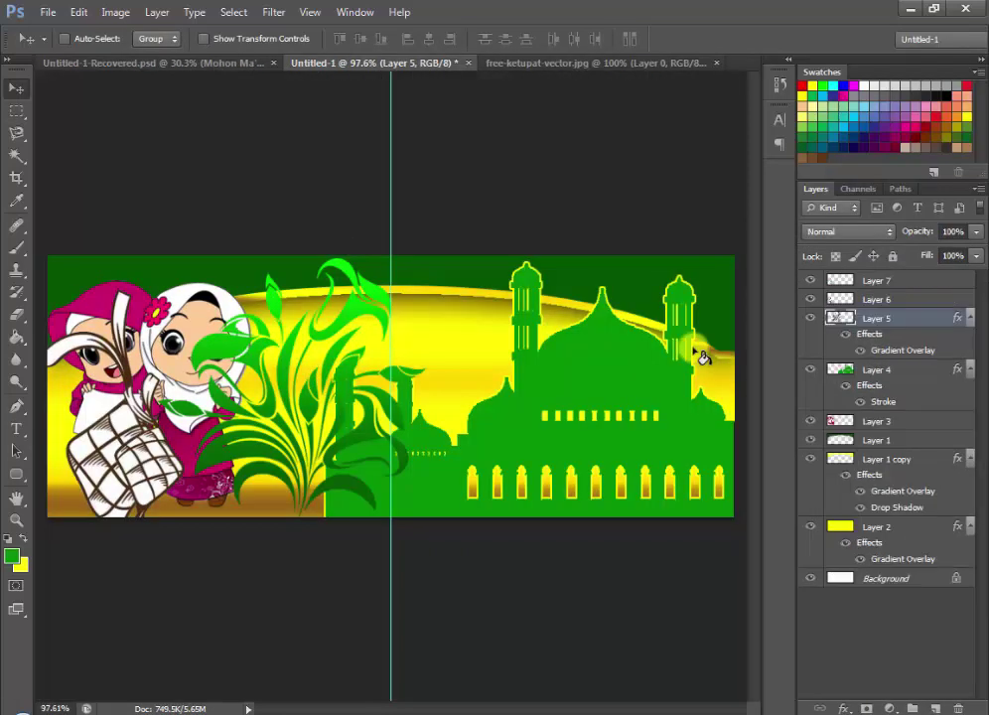
drag(298, 331, 333, 336)
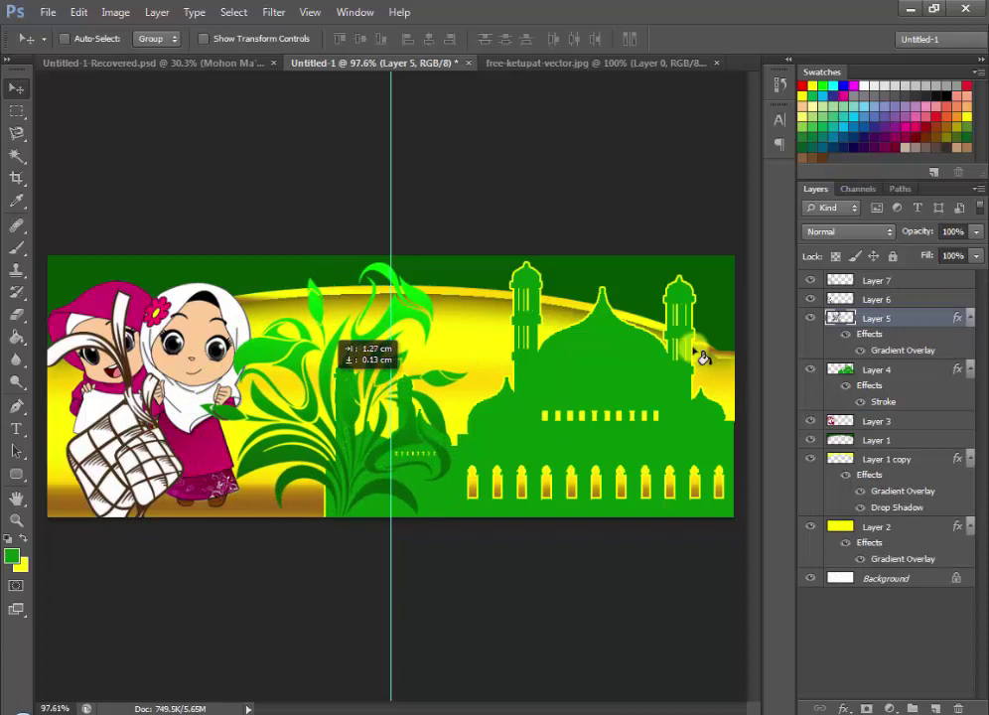
drag(332, 335, 325, 331)
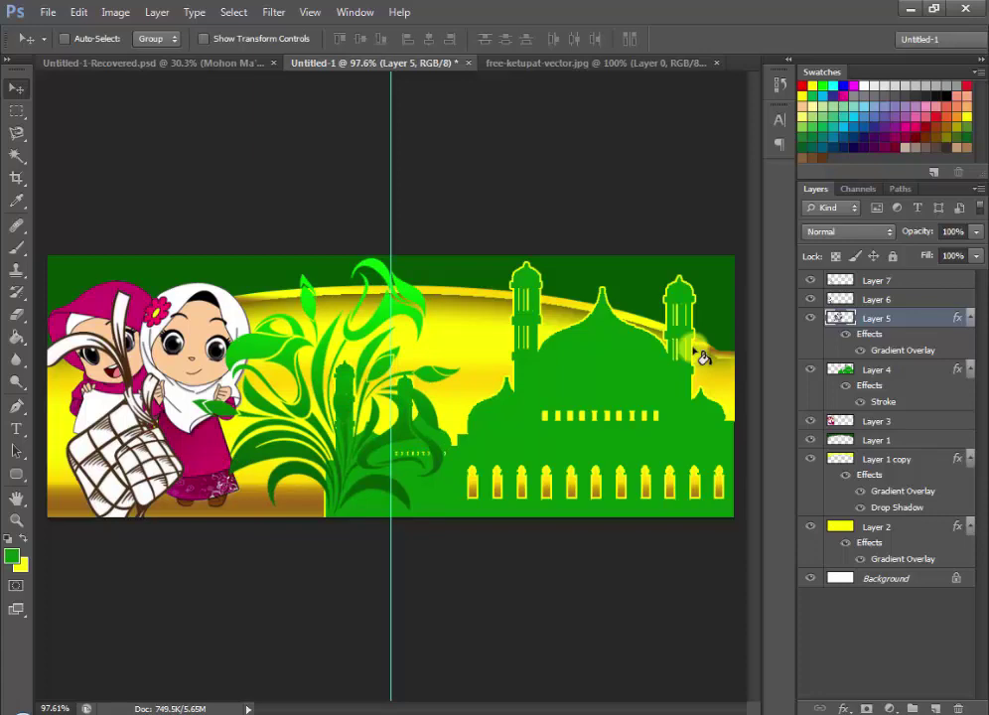
key(ctrl+shift+Tab)
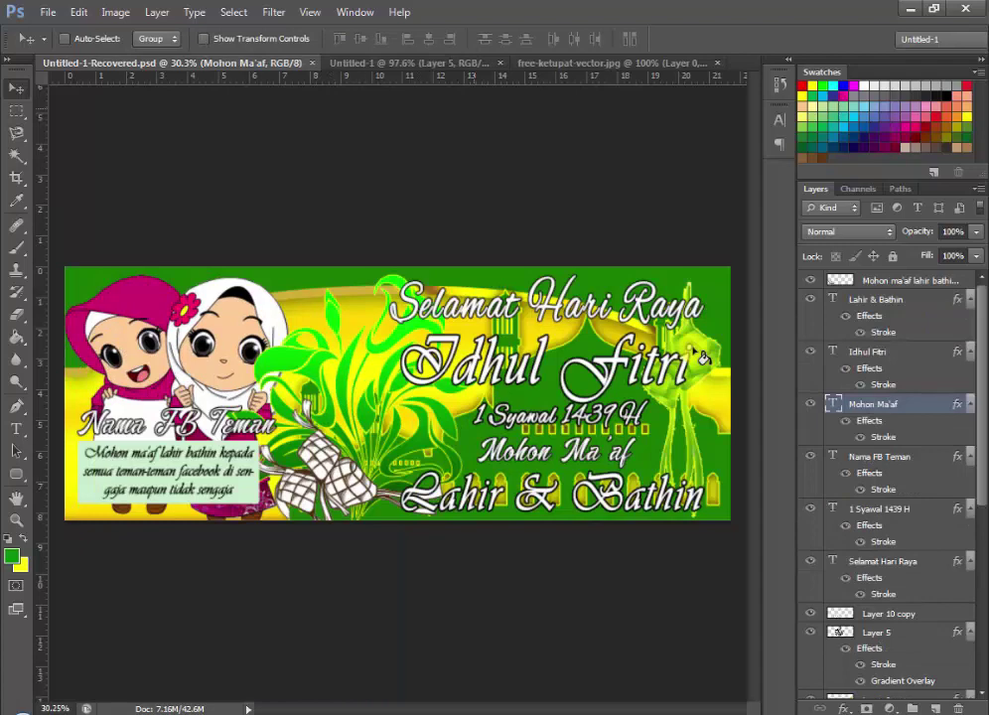
key(ctrl+shift+Tab)
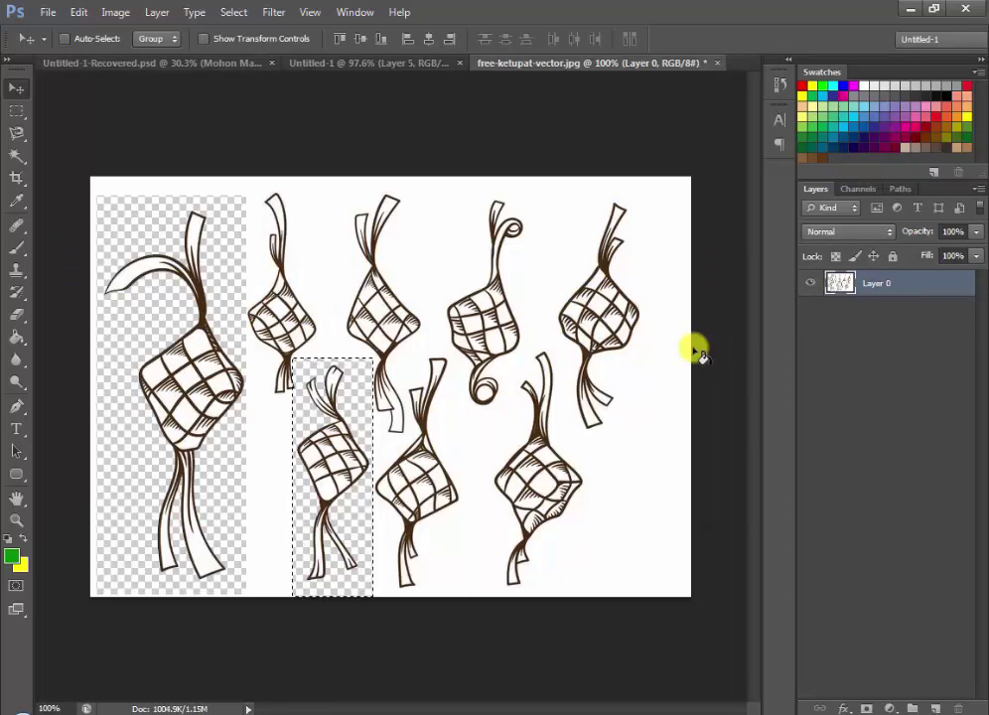
- Marquee-select the small ketupat near the top left of the ketupat sheet
key(m)
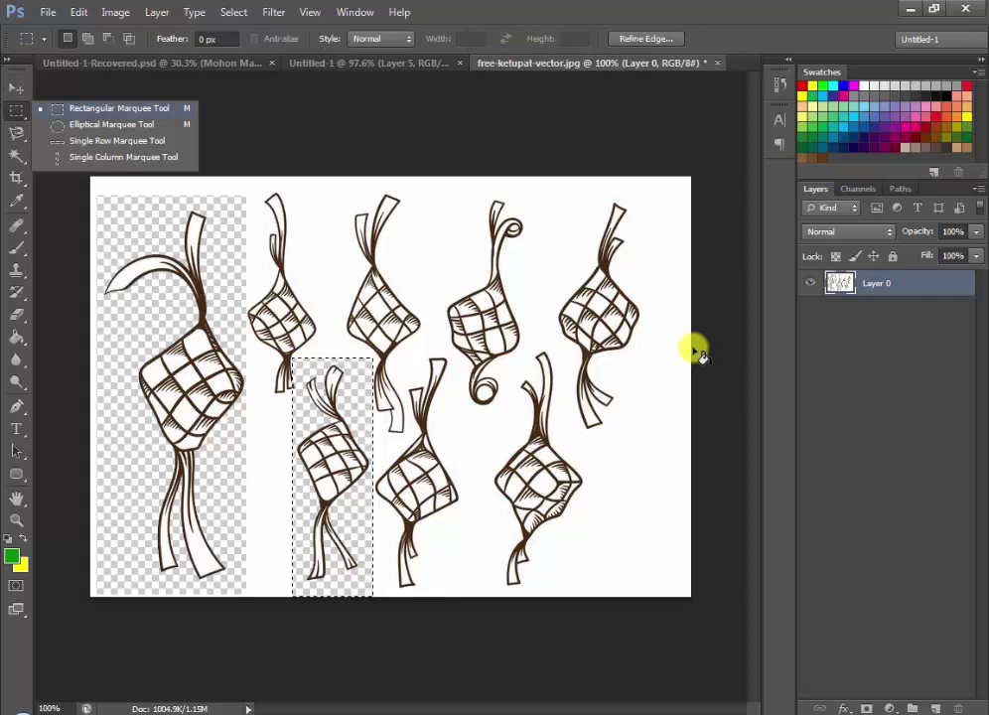
mouse_move(238, 177)
mouse_down()
mouse_move(240, 274)
mouse_move(327, 397)
mouse_up()
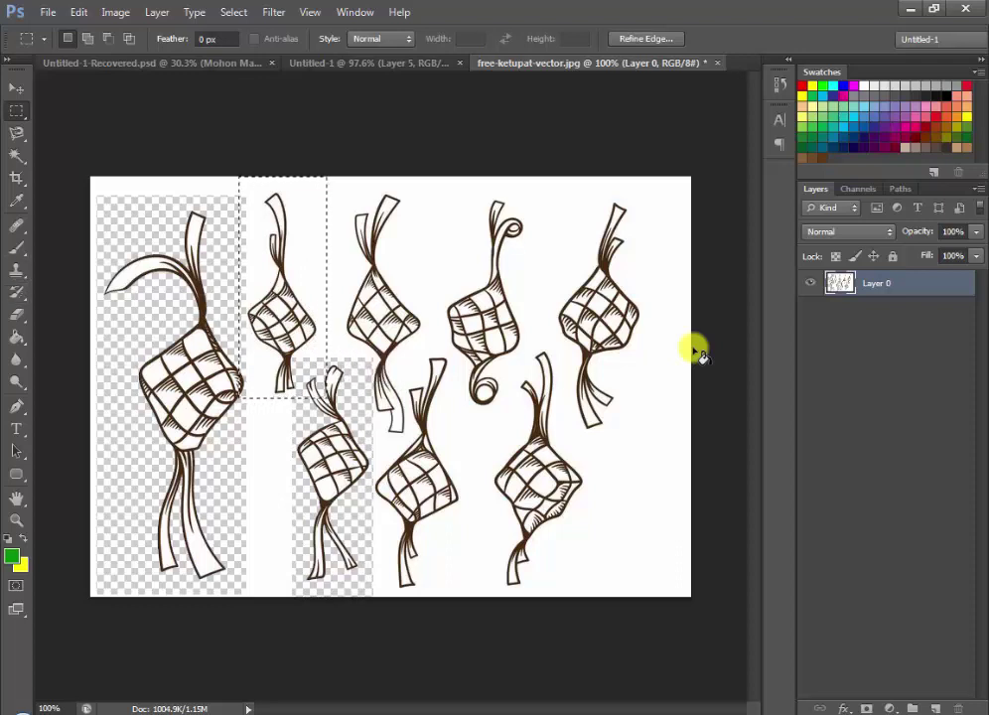
key(e)
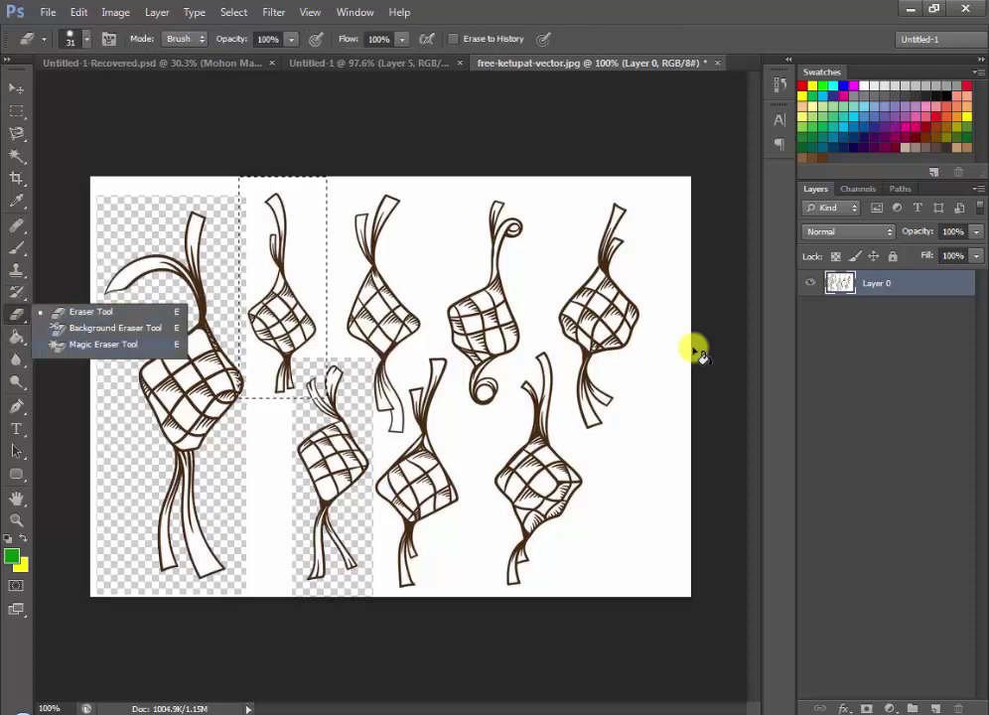
key(shift+e)
key(shift+e)
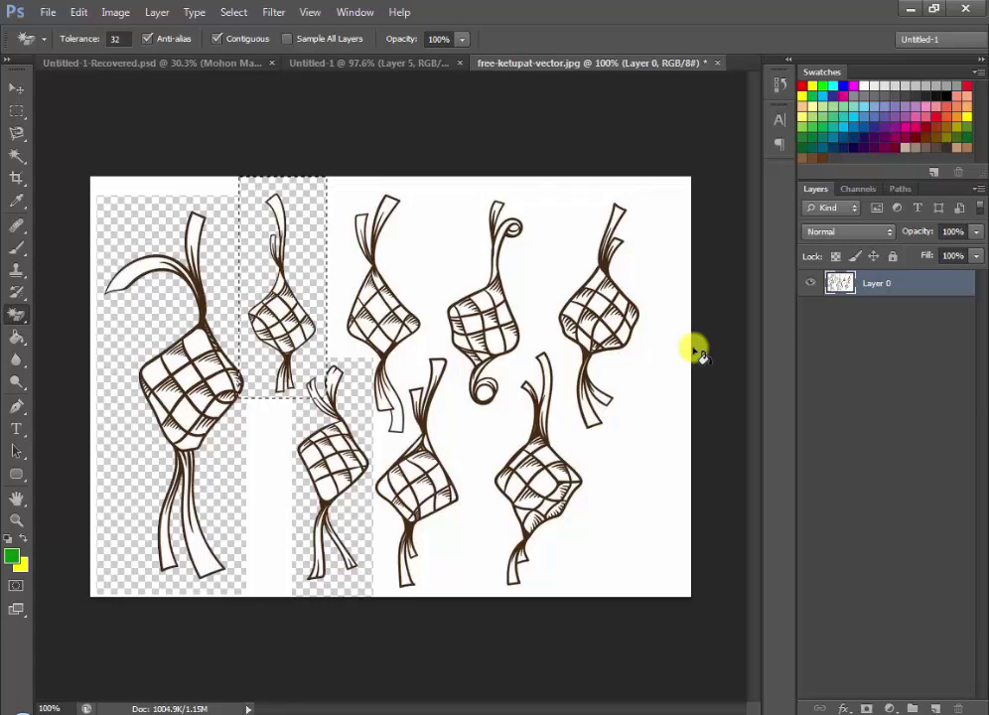
- Drag the ketupat into the banner as Layer 8 and place it over the mosque
key(v)
drag(286, 298, 425, 104)
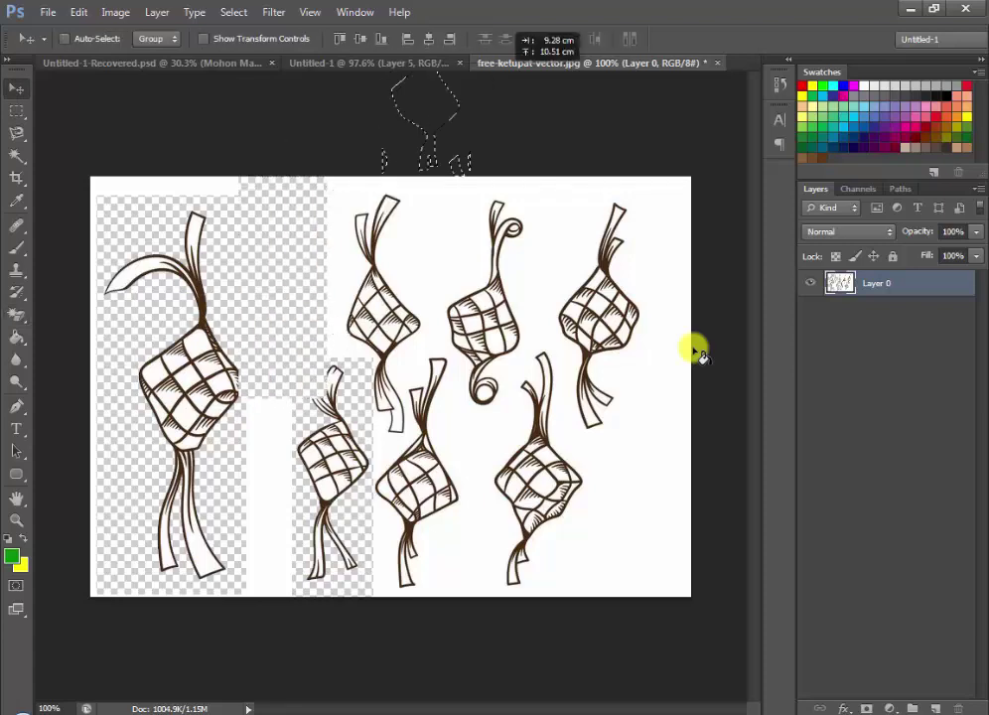
key(ctrl+shift+Tab)
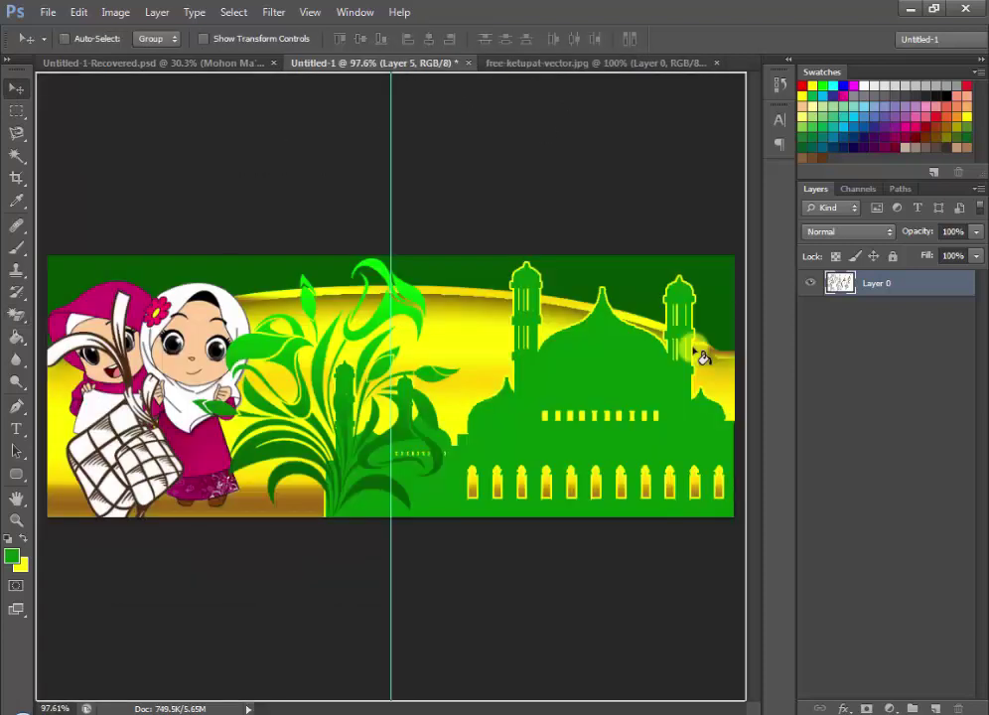
drag(703, 358, 703, 358)
mouse_move(429, 328)
mouse_down()
mouse_move(594, 338)
mouse_move(589, 325)
mouse_up()
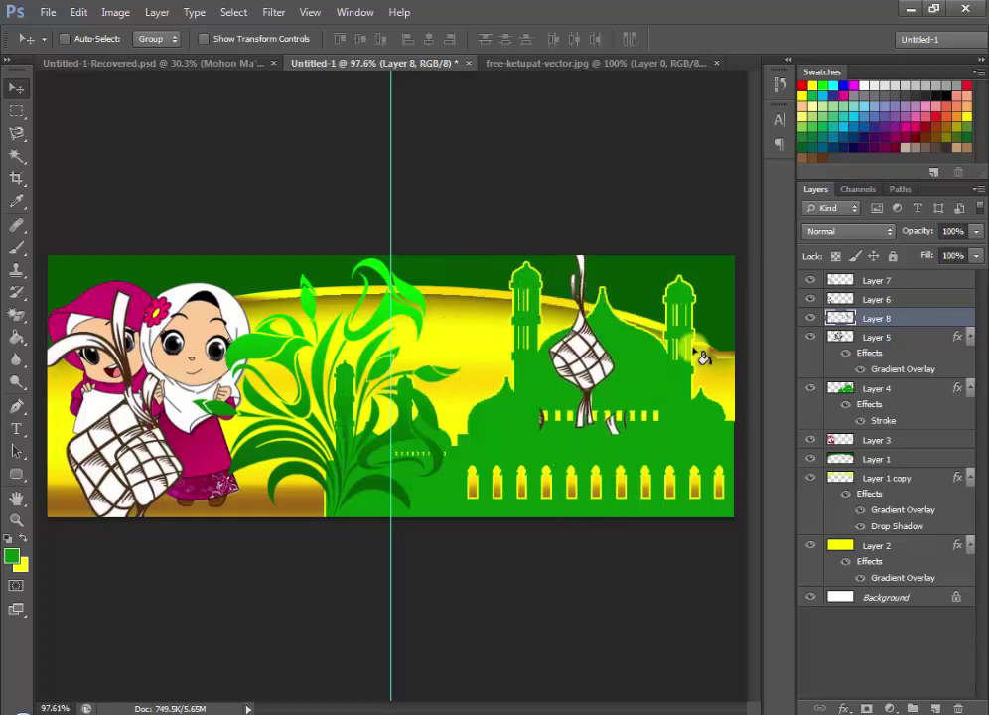
- Zoom in and erase the stray ribbon piece and dark arc mark beneath the hanging ketupat
scroll(703, 358, up, 2)
scroll(703, 358, up, 1)
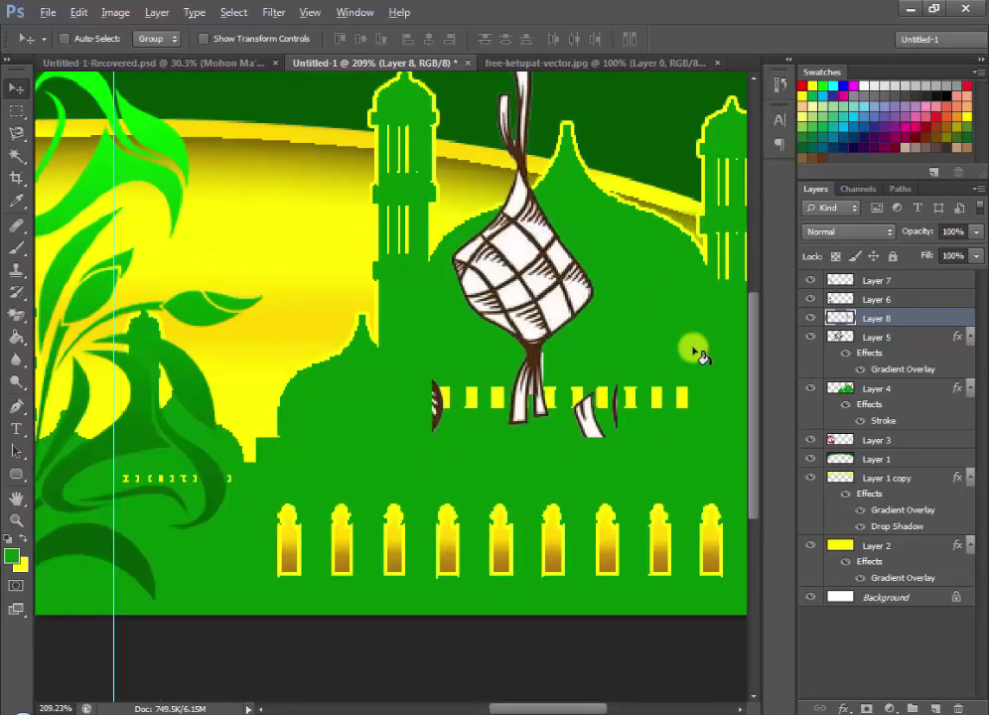
scroll(703, 358, up, 1)
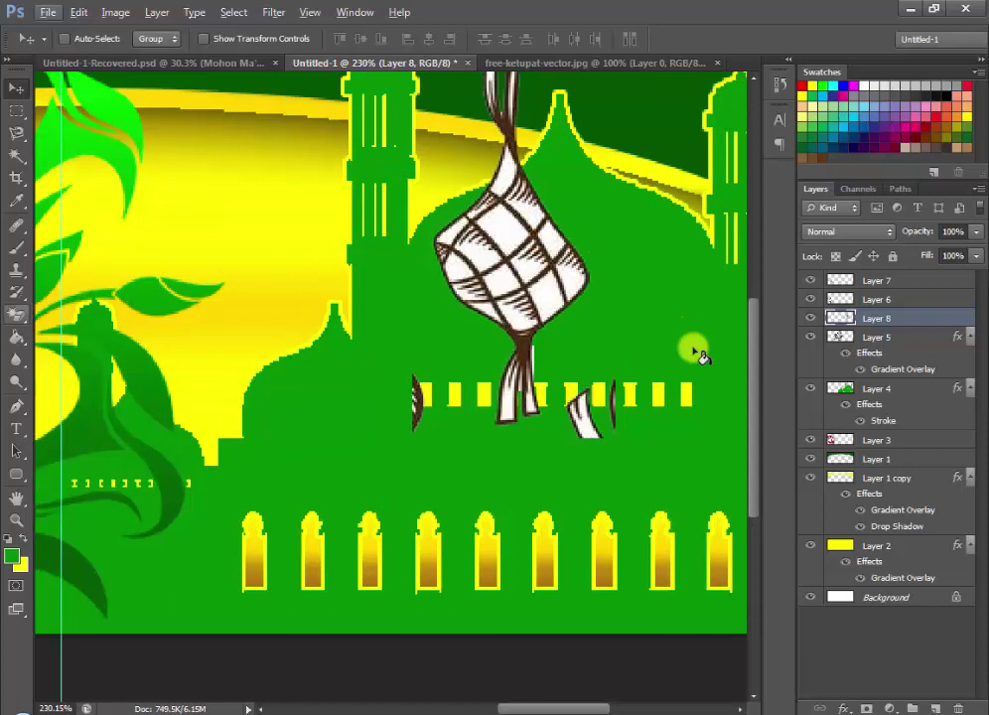
click(16, 315)
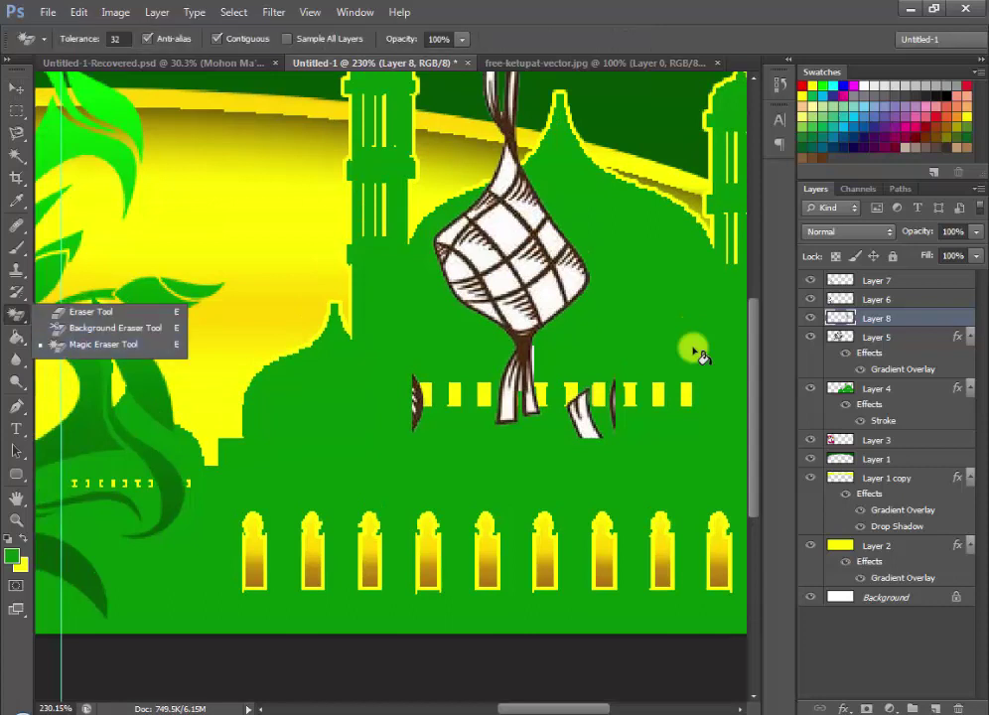
key(shift+e)
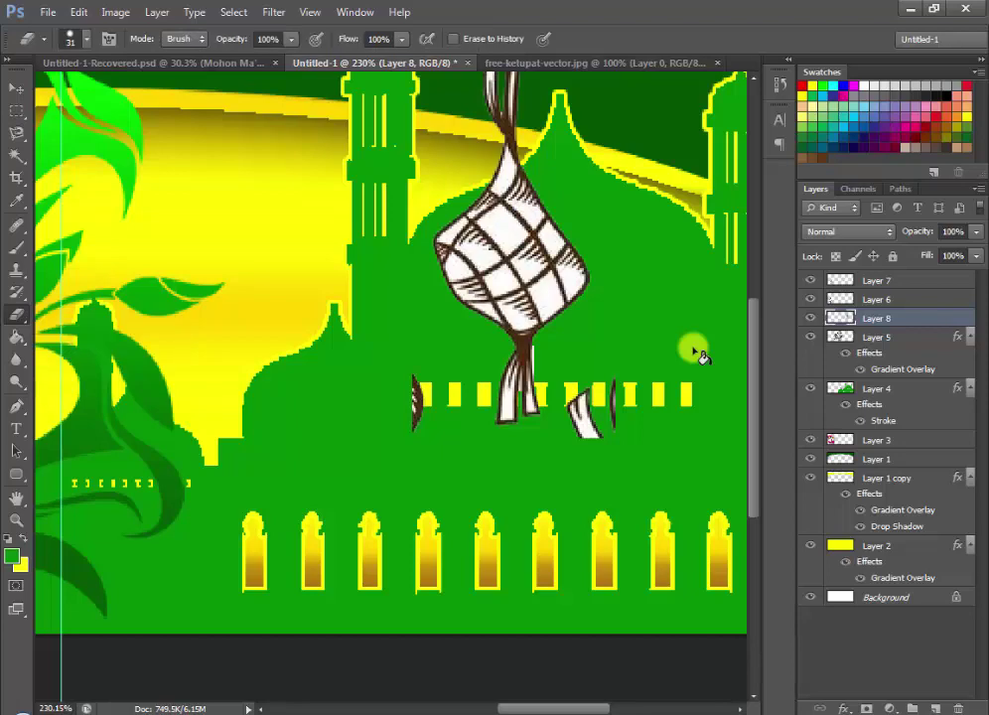
key(ctrl+z)
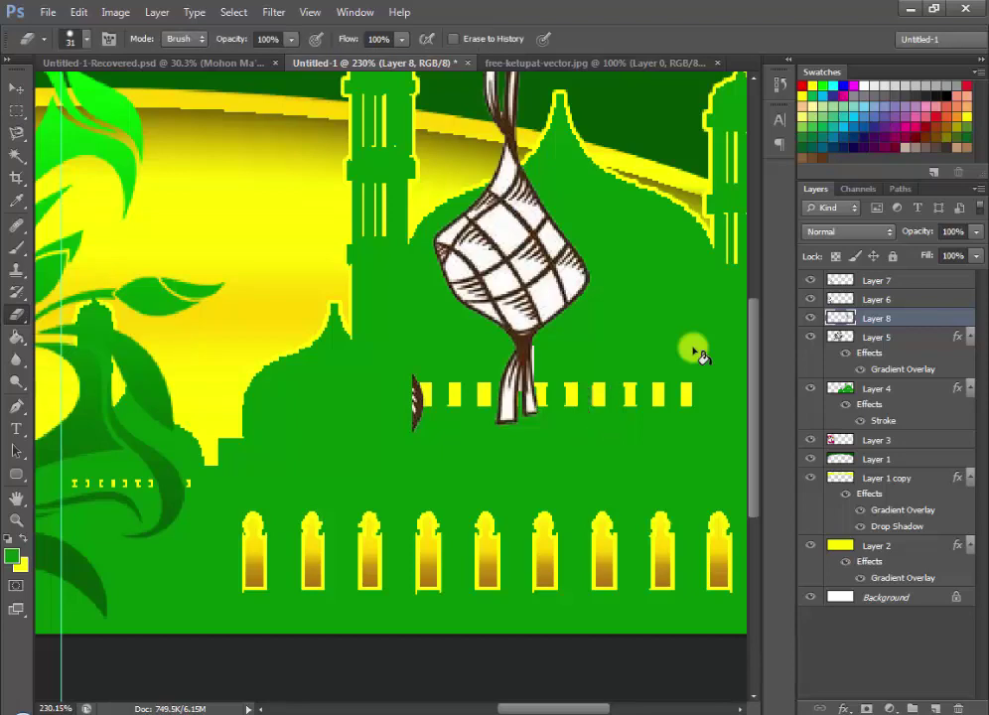
key(ctrl+alt+z)
scroll(696, 353, down, 1)
scroll(695, 352, down, 2)
scroll(695, 353, down, 3)
scroll(695, 353, down, 3)
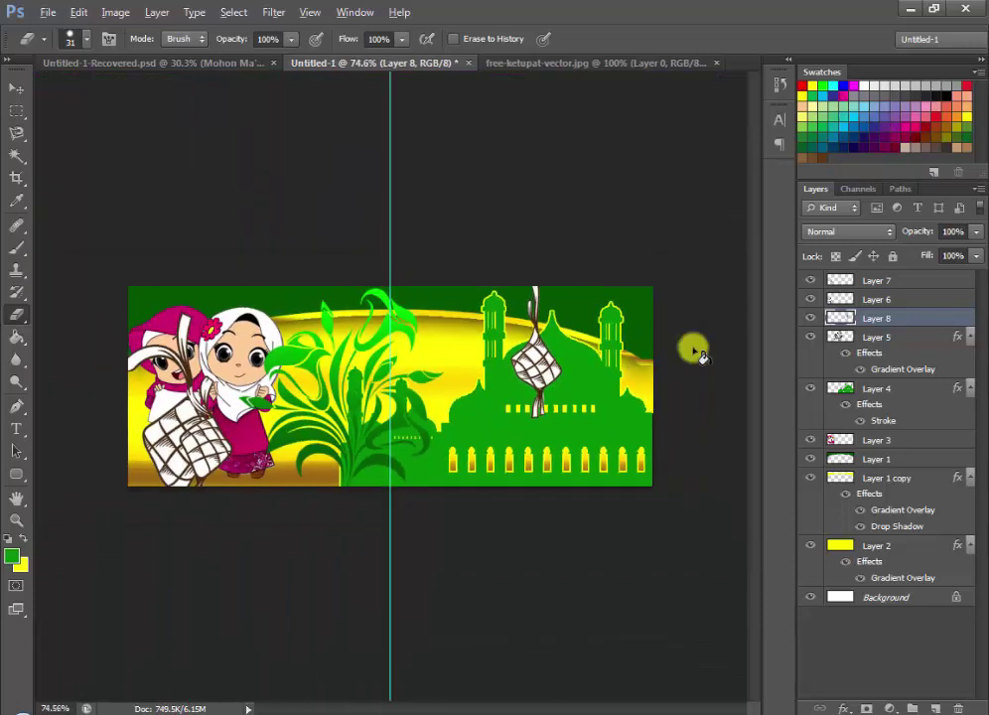
- Gather the hanging ketupat and the Layer 7 copy toward the banner's centre
key(v)
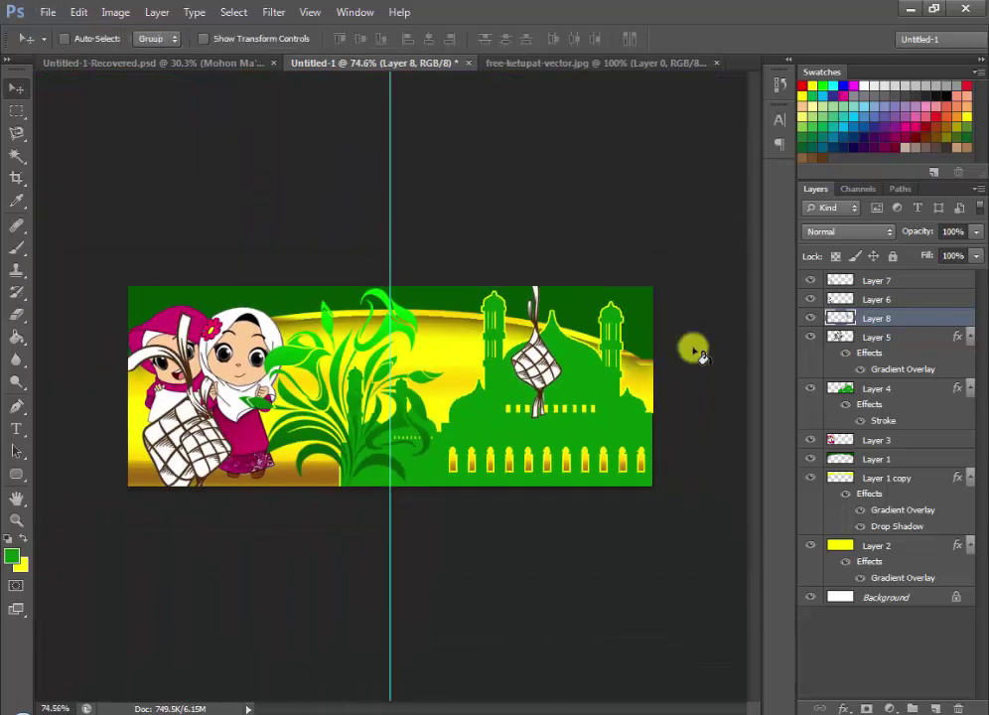
mouse_move(546, 310)
mouse_down()
mouse_move(481, 397)
mouse_move(462, 387)
mouse_up()
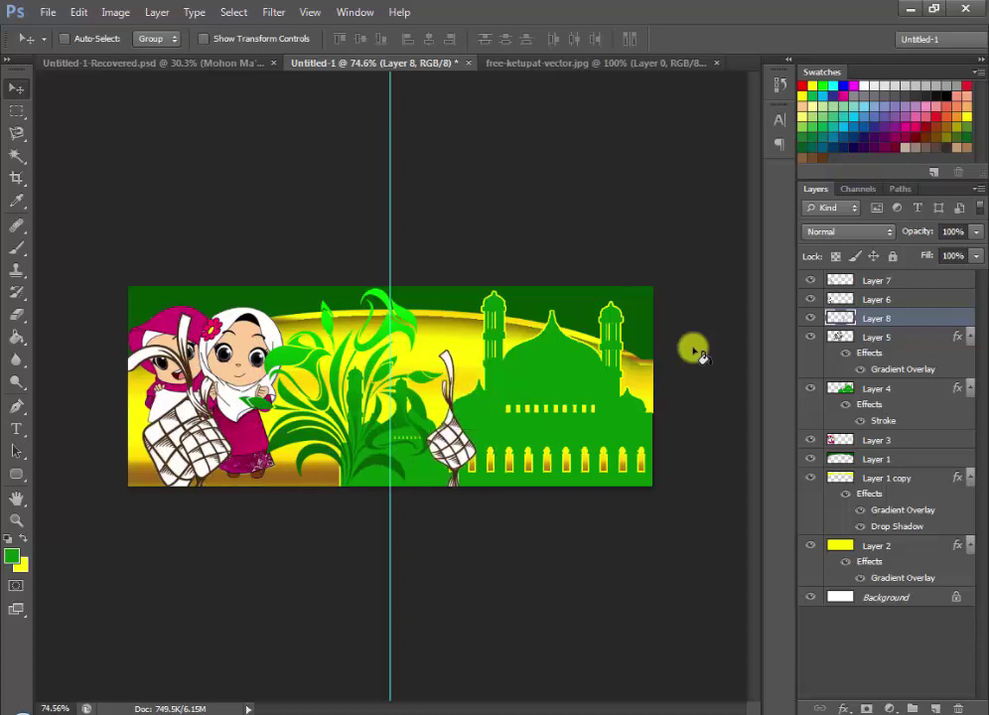
key(alt+bracketright)
key(alt+bracketright)
key(shift+Left)
key(shift+Left)
key(shift+Left)
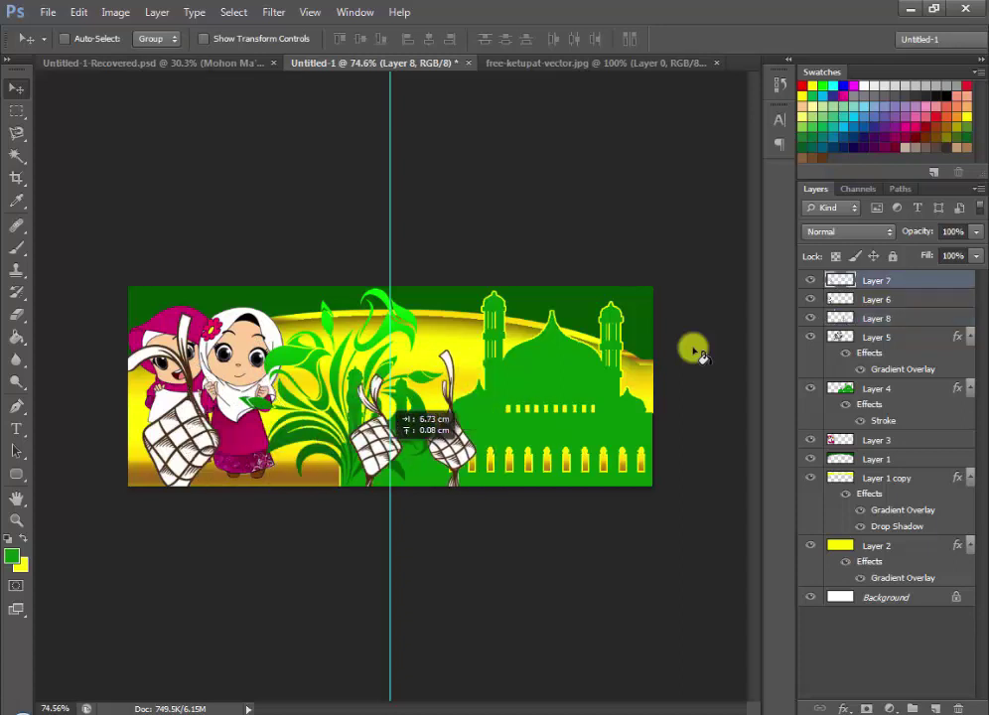
key(shift+Left)
key(shift+Left)
drag(174, 417, 342, 360)
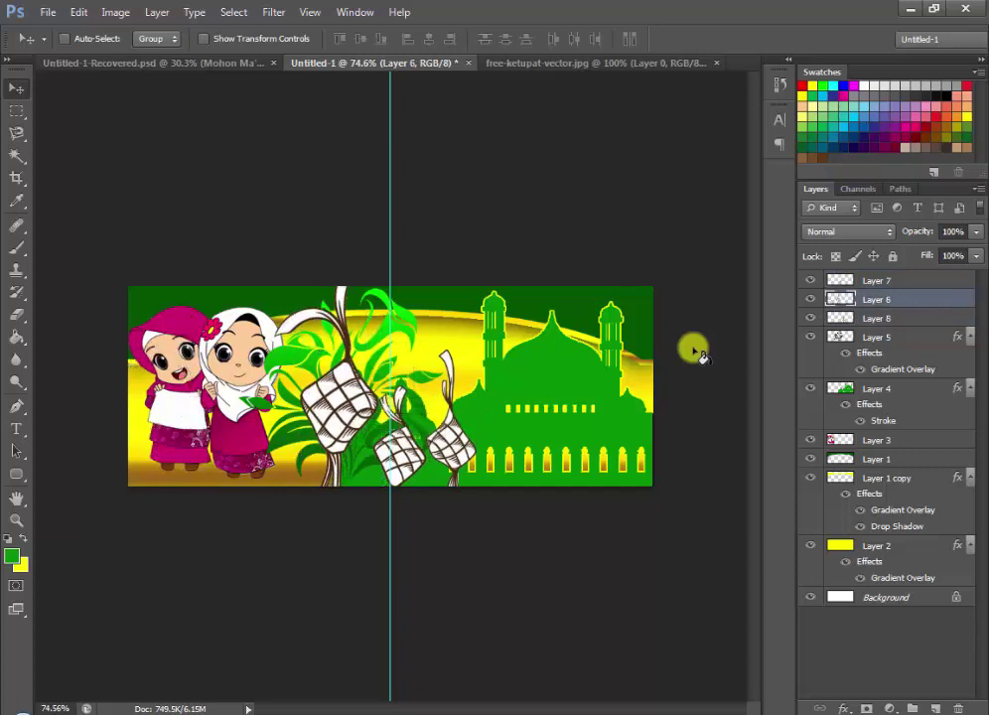
- Rotate the Layer 8 ketupat to tilt it
key(alt+bracketleft)
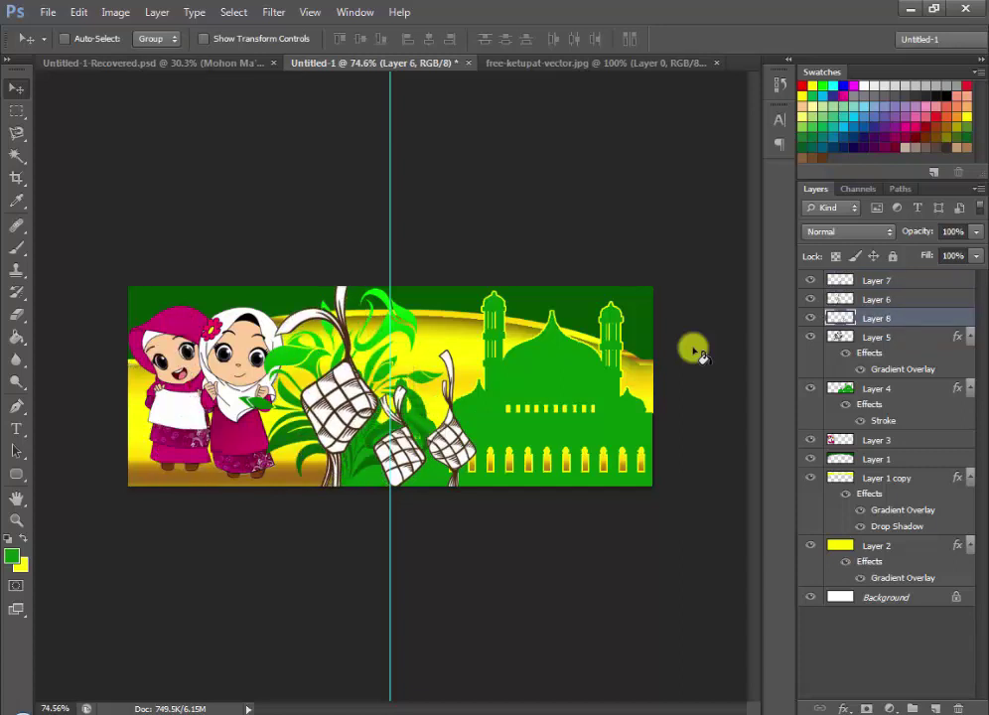
key(ctrl+t)
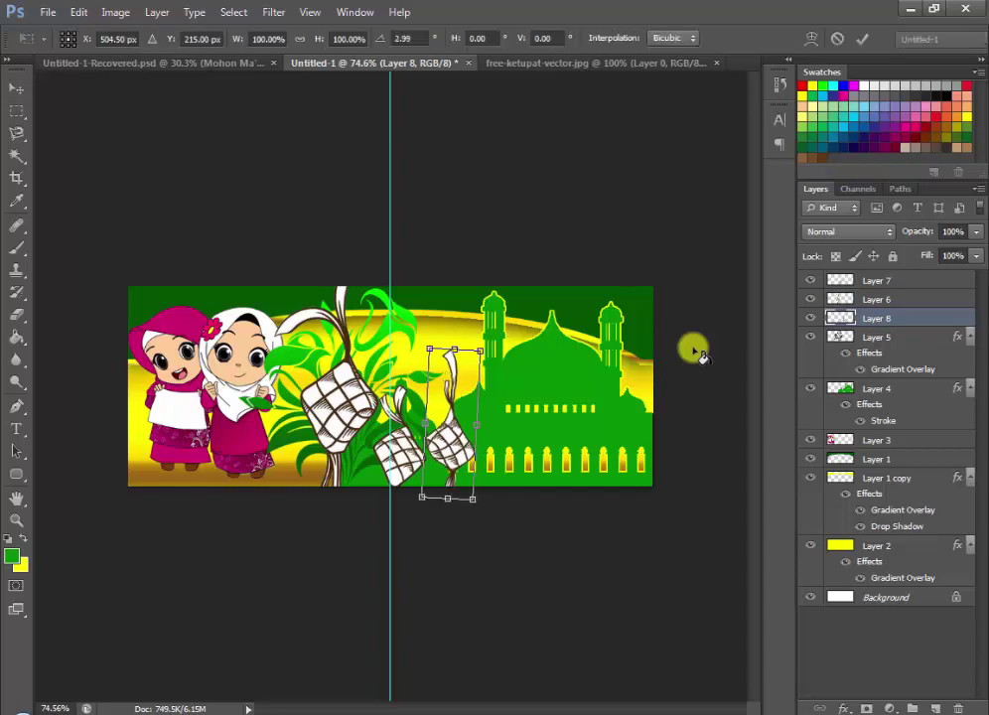
mouse_move(466, 308)
mouse_down()
mouse_move(596, 415)
mouse_move(581, 400)
mouse_up()
key(Return)
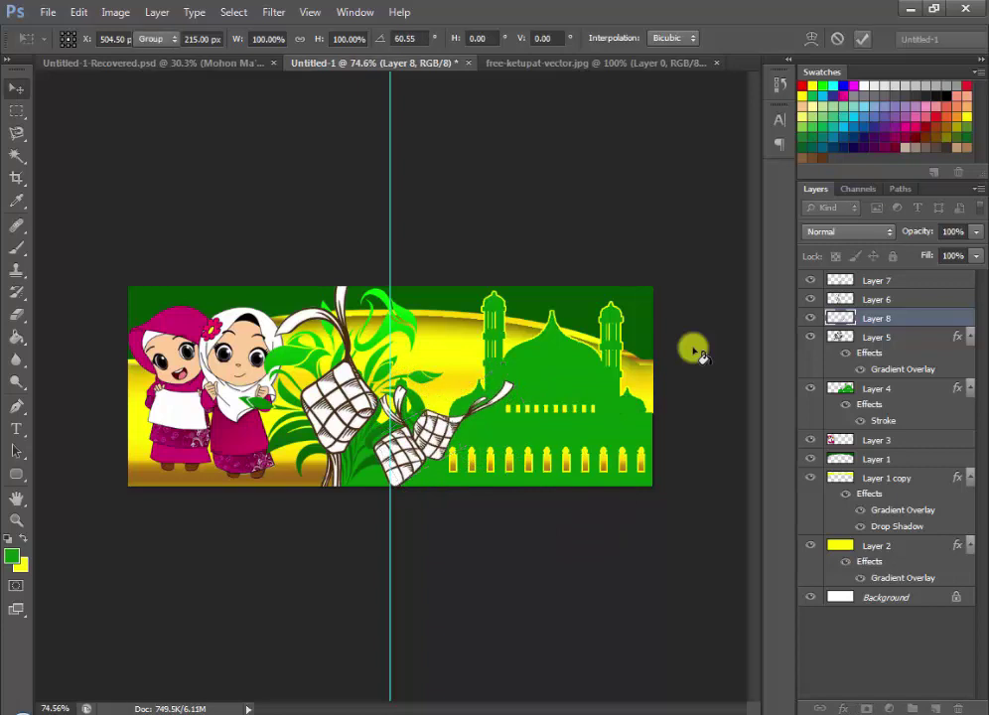
- Move and rotate the Layer 7 ketupat, then slide the Layer 6 ketupat right
drag(427, 437, 392, 412)
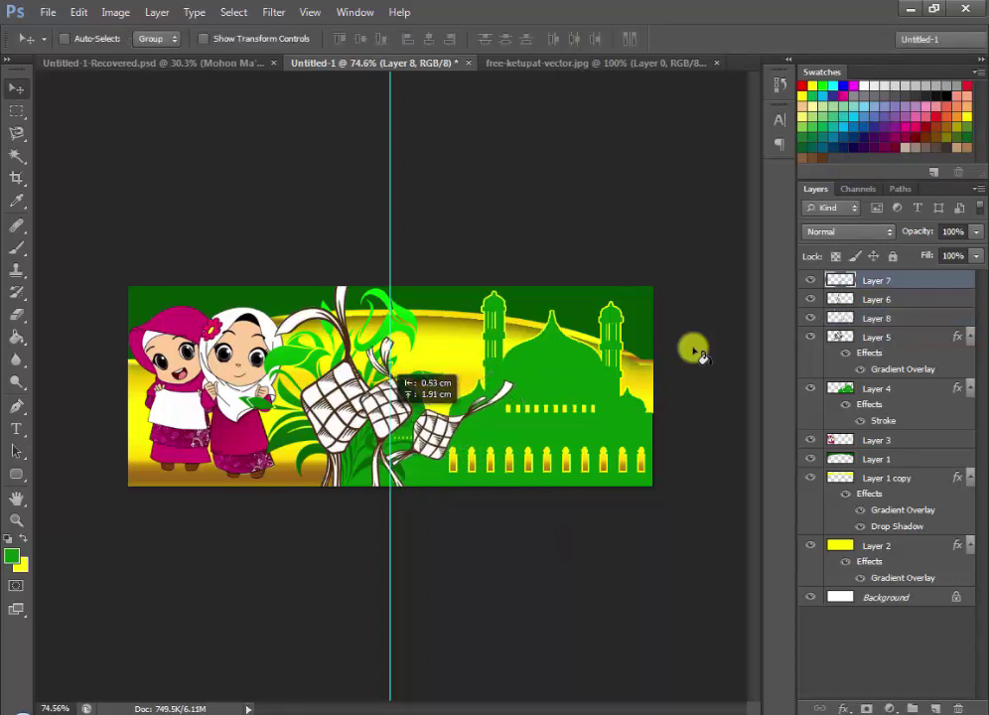
key(ctrl+t)
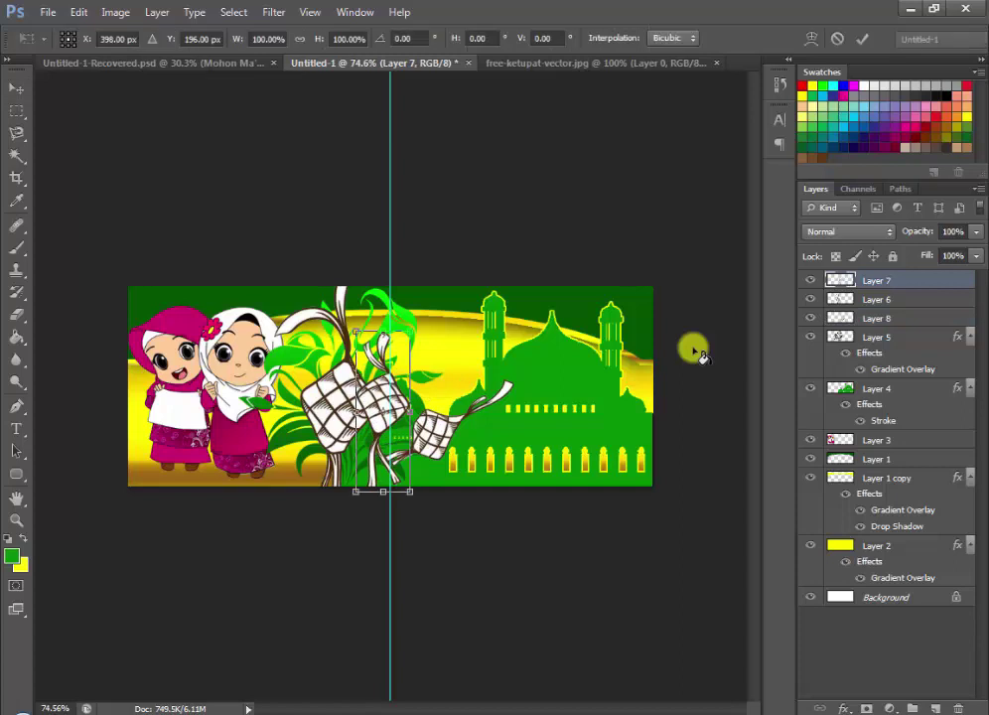
drag(698, 355, 698, 355)
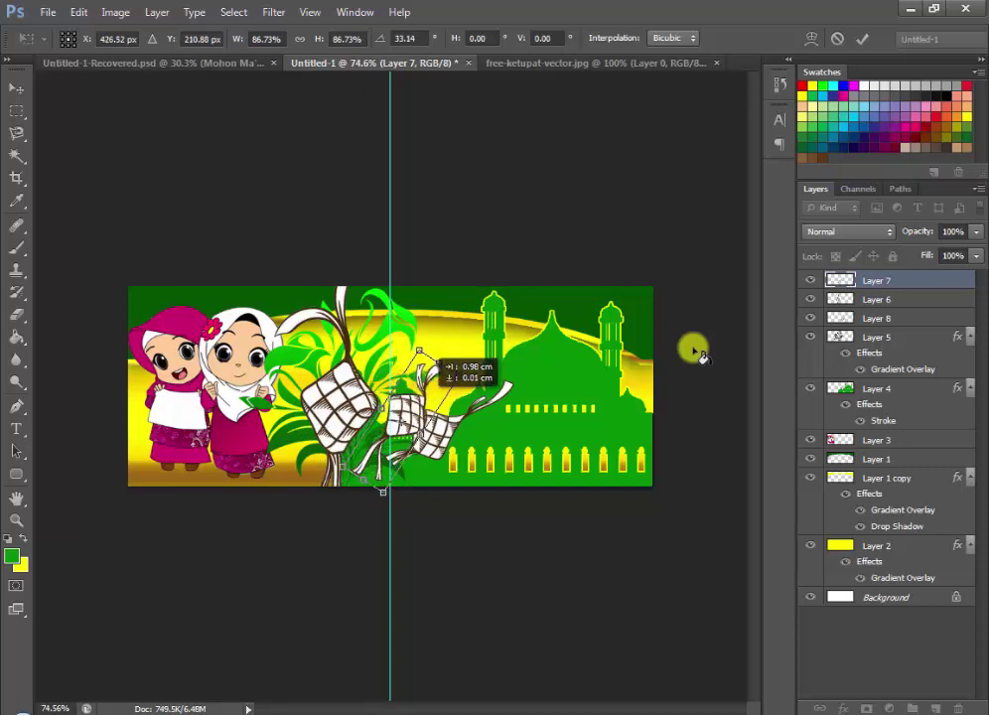
key(Return)
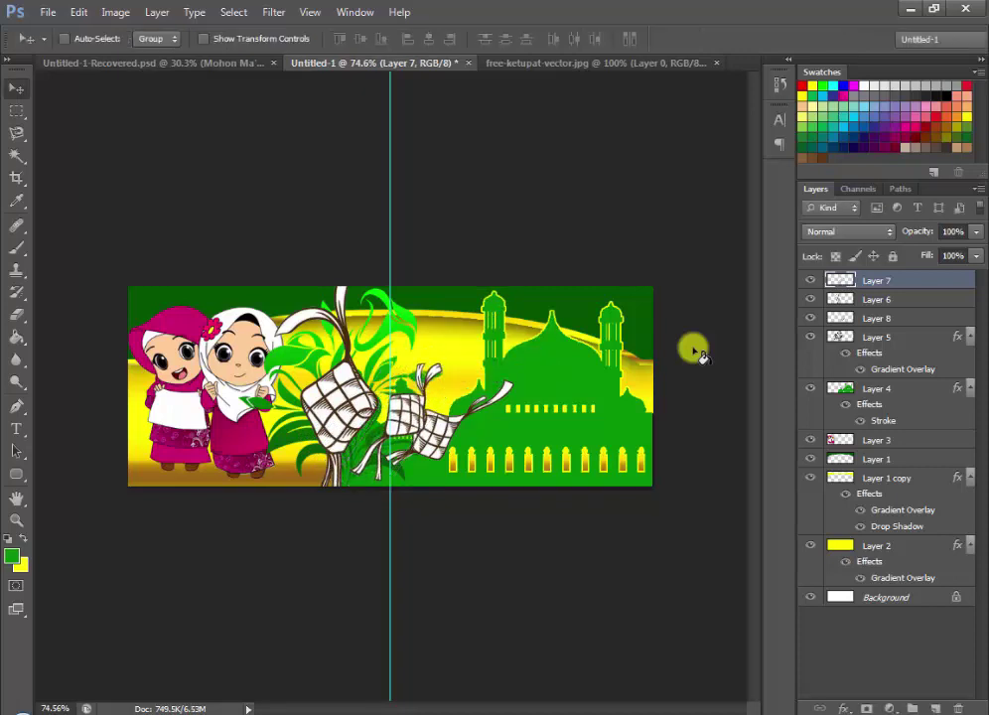
key(alt+bracketleft)
drag(698, 355, 698, 354)
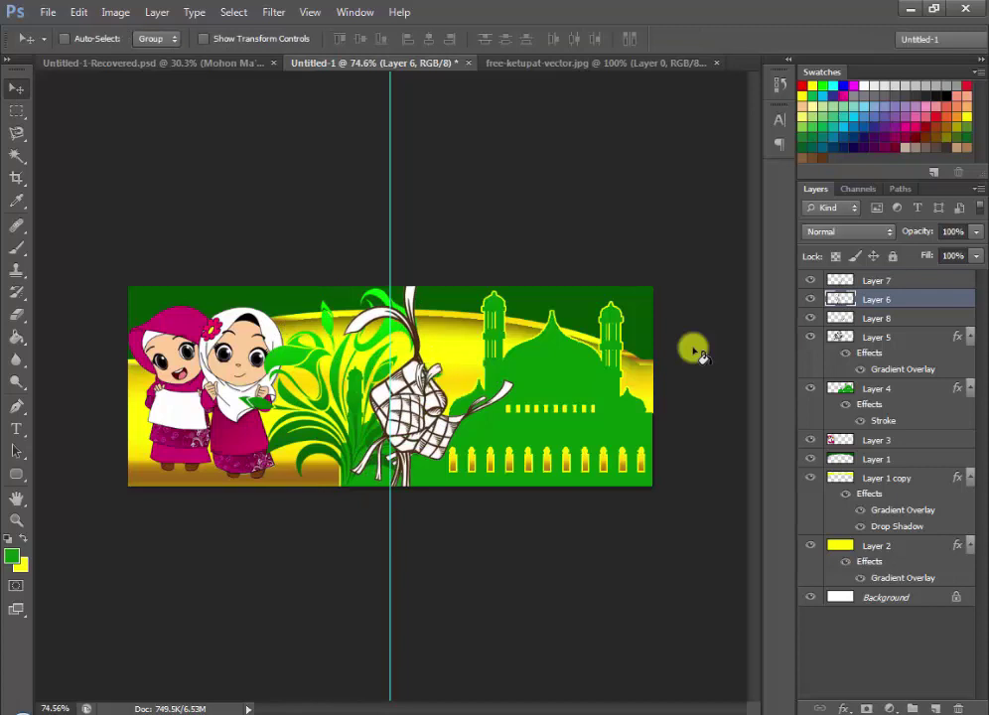
- Scale the Layer 6 ketupat to about 87% and tilt it to about -34°
key(ctrl+t)
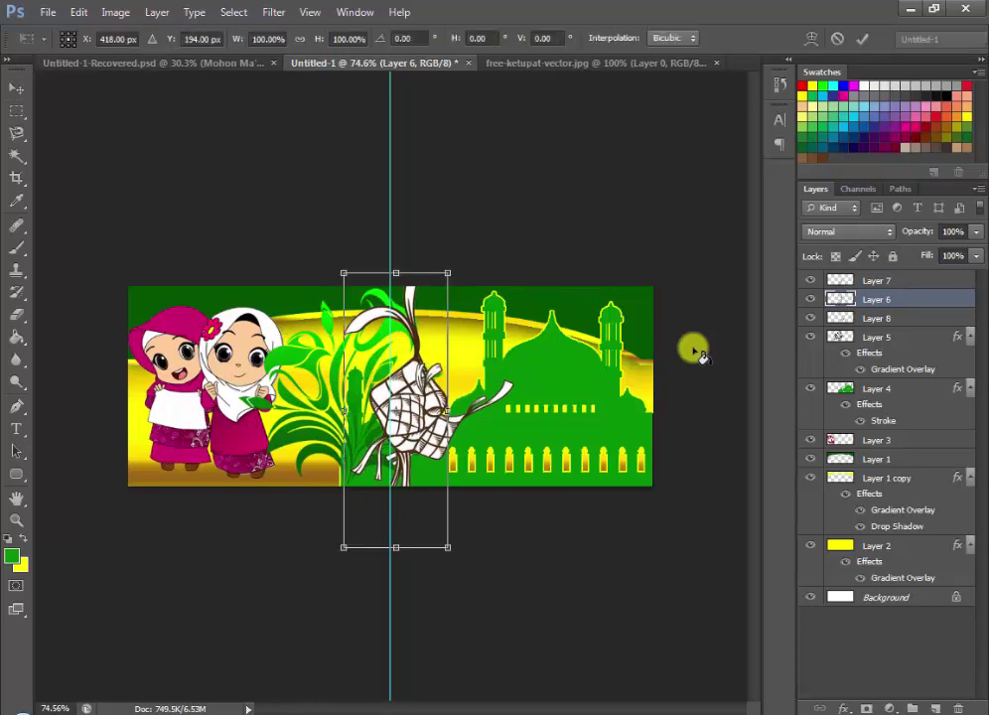
drag(448, 272, 435, 294)
drag(395, 417, 387, 437)
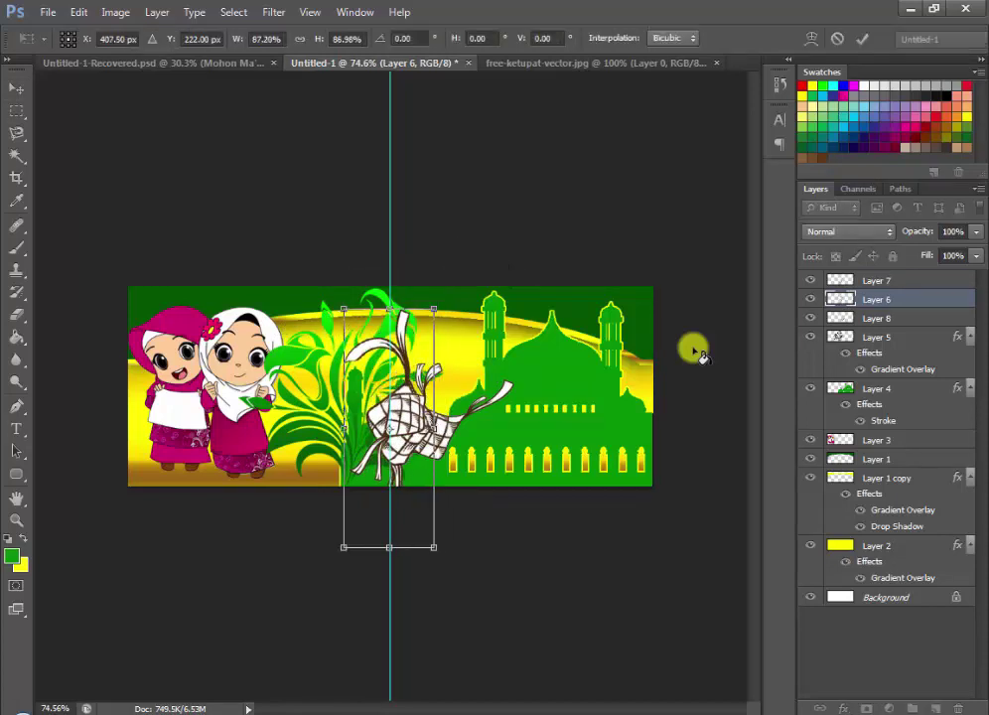
drag(467, 561, 516, 497)
drag(699, 354, 698, 360)
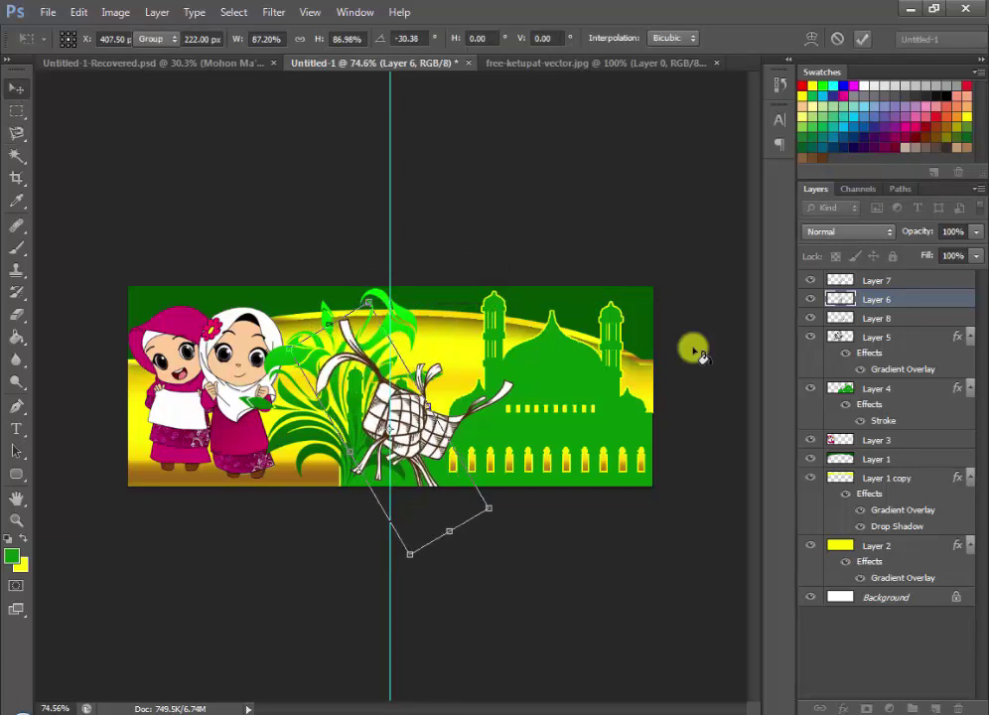
key(Return)
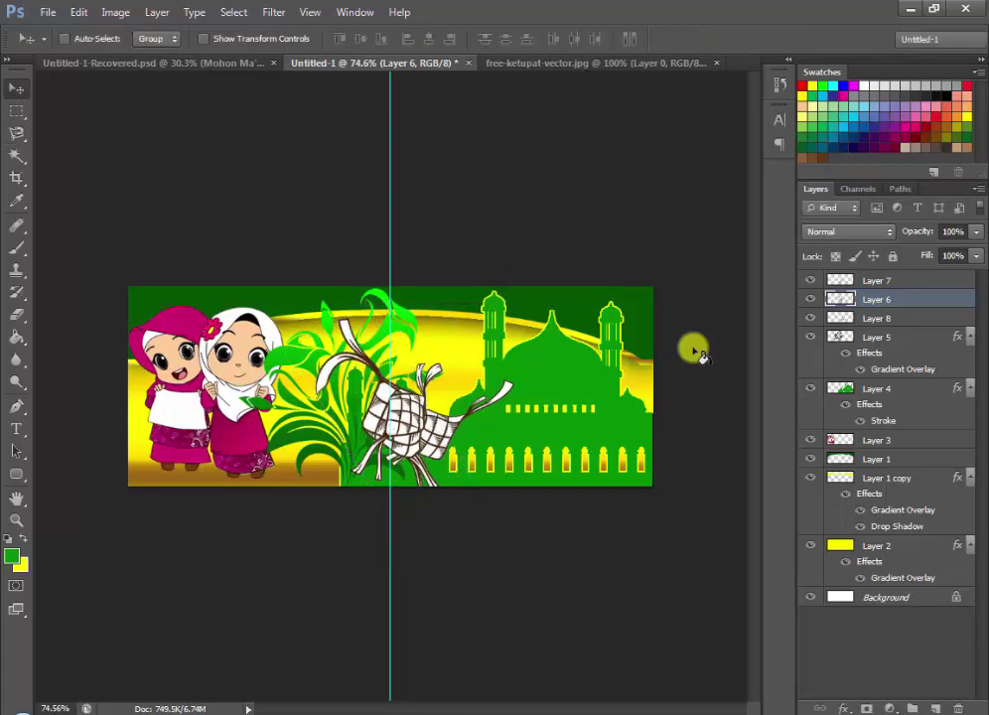
- Bring Layers 6 and 7 to the front and nudge the two ketupat together
key(ctrl+bracketright)
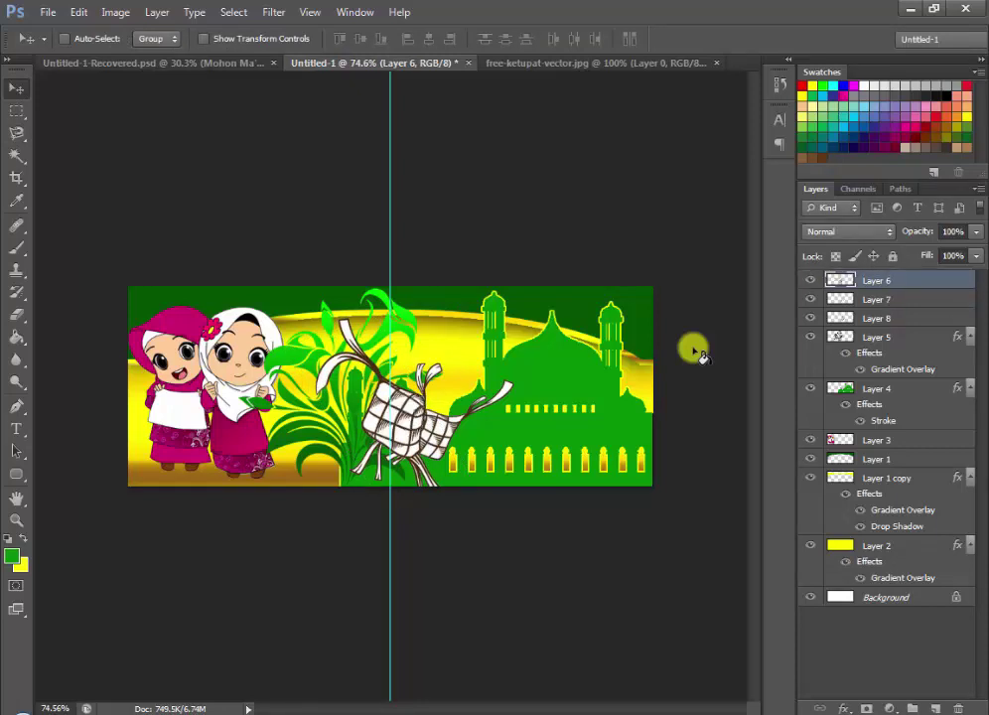
key(shift+Left)
key(shift+Left)
key(shift+Left)
key(shift+Down)
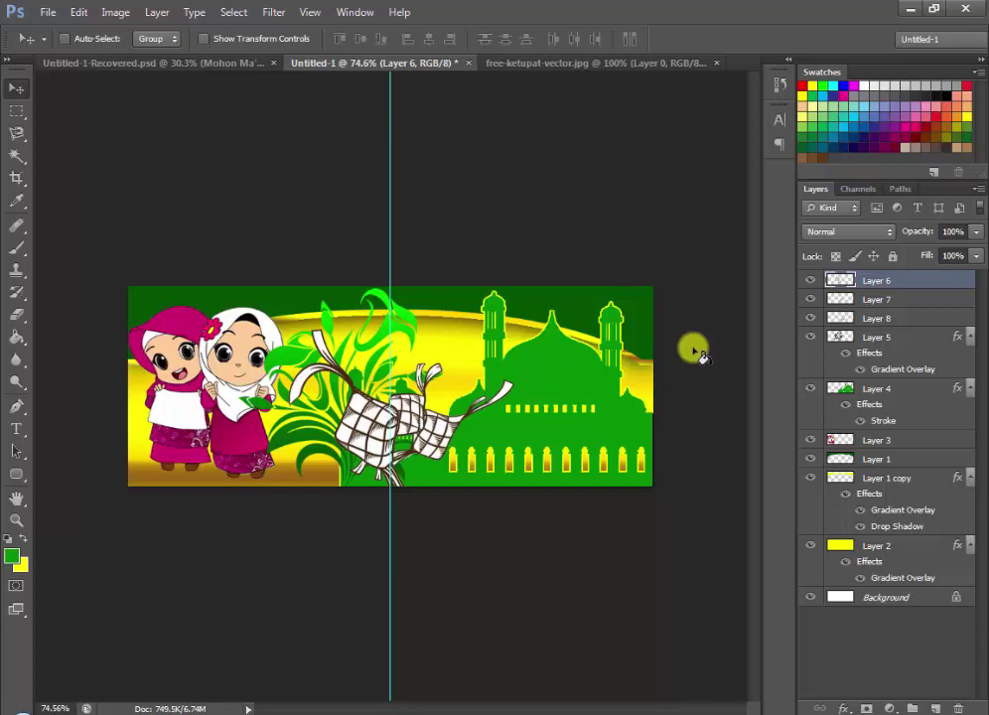
key(alt+bracketleft)
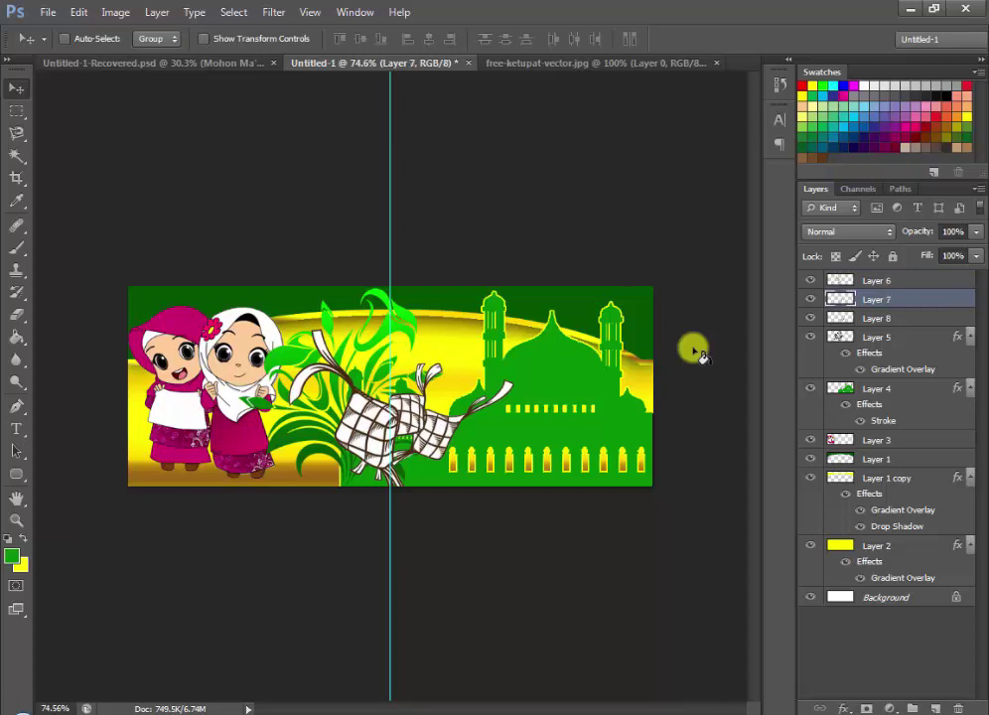
key(shift+Right)
key(shift+Right)
key(shift+Right)
key(shift+Down)
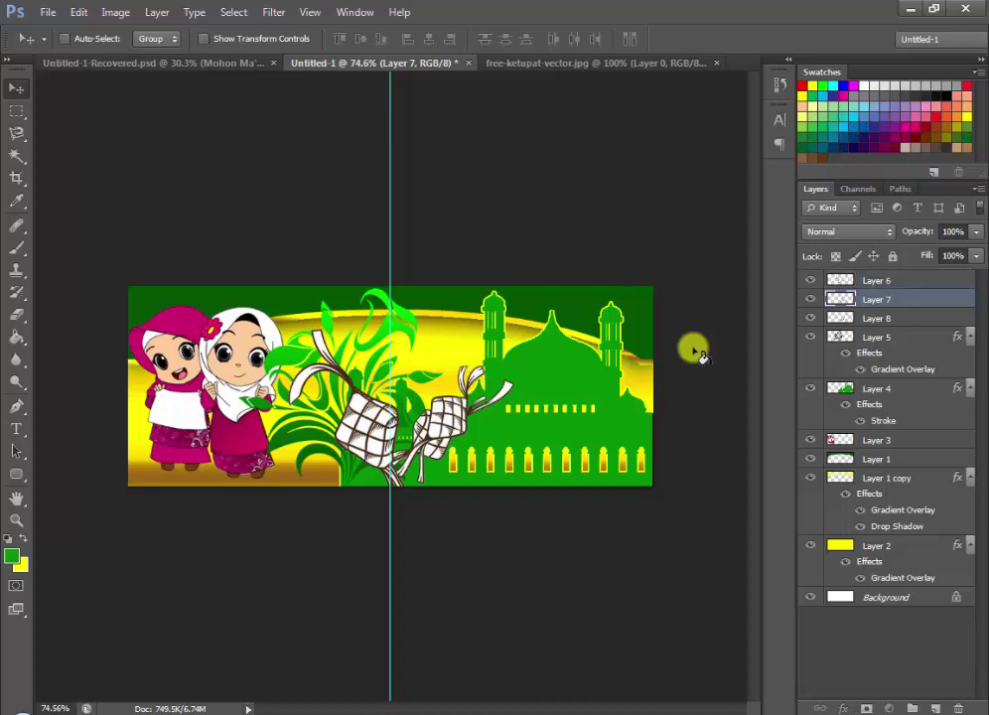
key(ctrl+bracketright)
key(shift+Left)
key(shift+Left)
key(shift+Down)
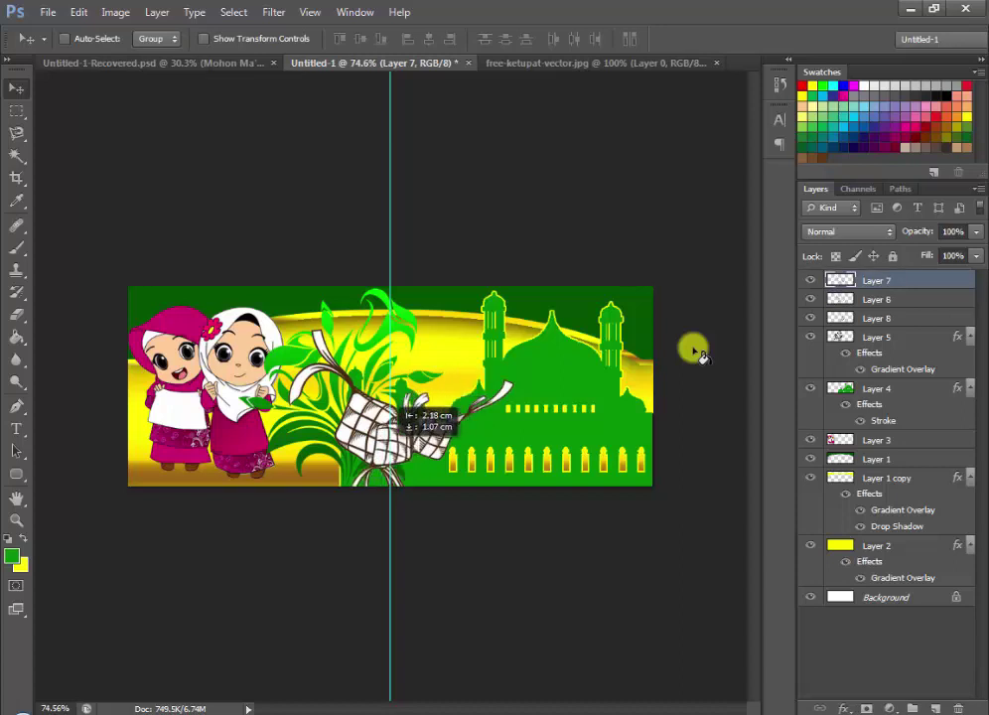
key(shift+Left)
key(shift+Down)
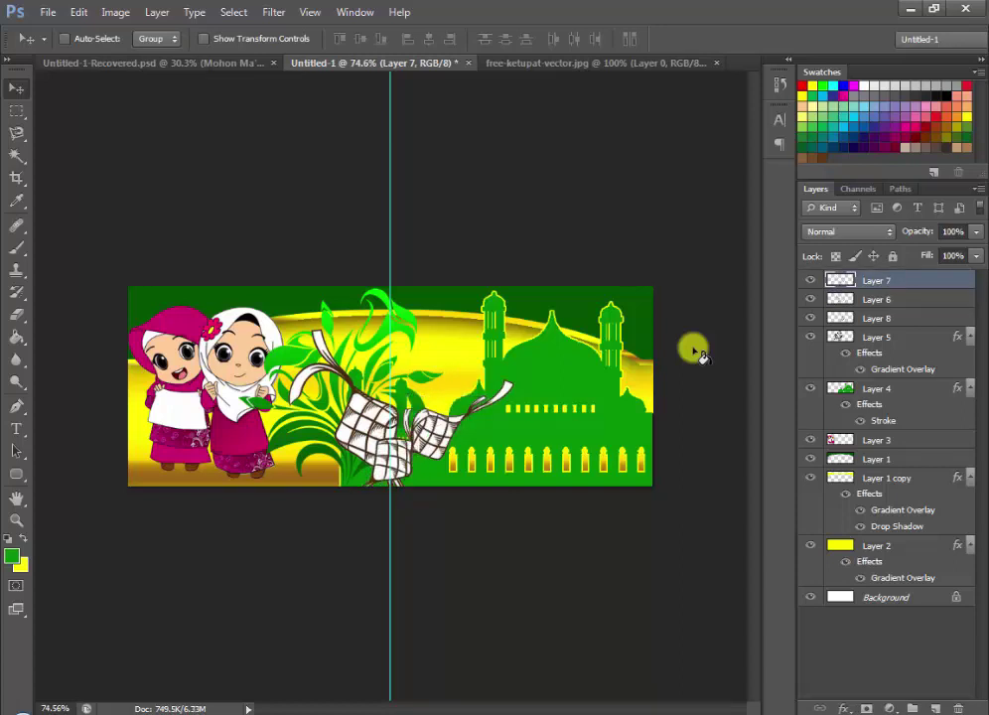
- Rotate the Layer 8 ketupat to about 122° and lower it onto the others
key(alt+bracketleft)
key(alt+bracketleft)
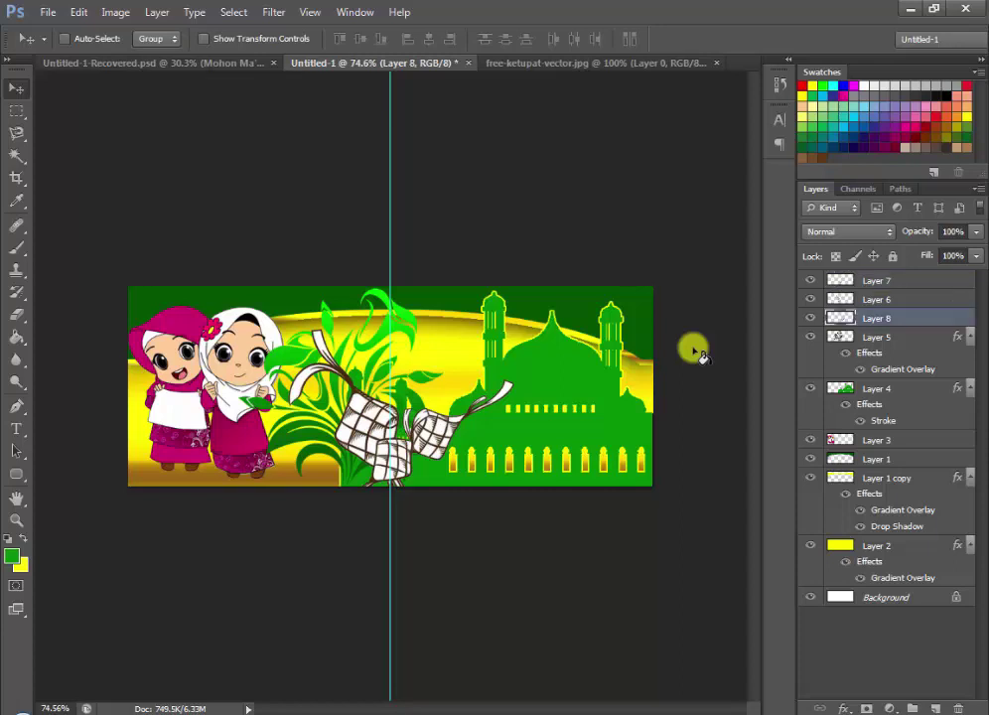
key(ctrl+t)
drag(557, 437, 542, 357)
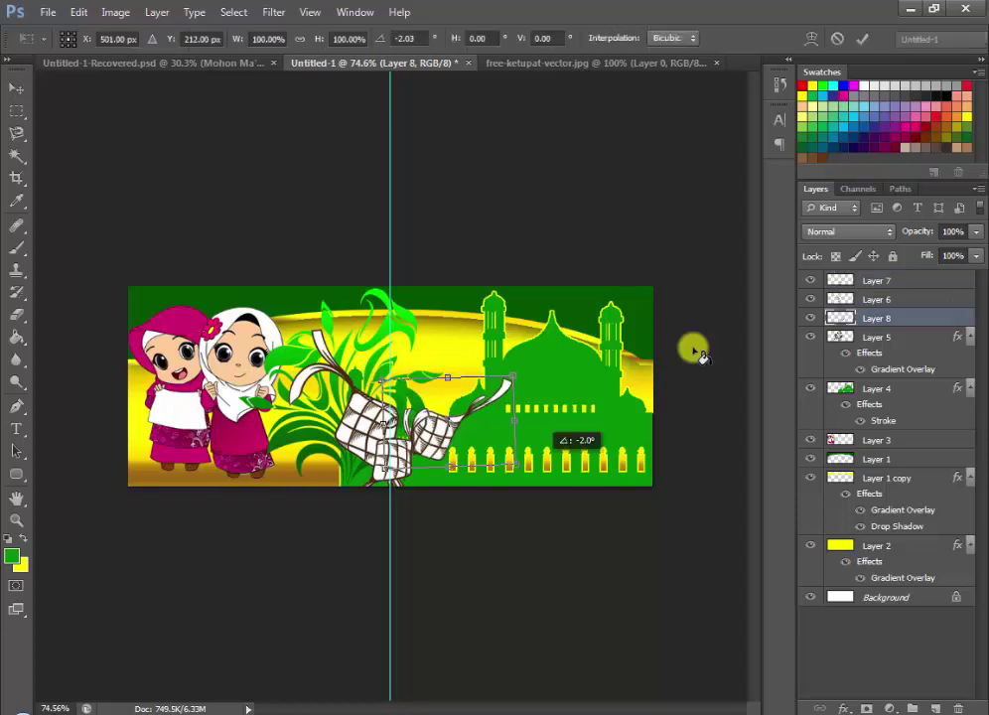
drag(447, 422, 412, 402)
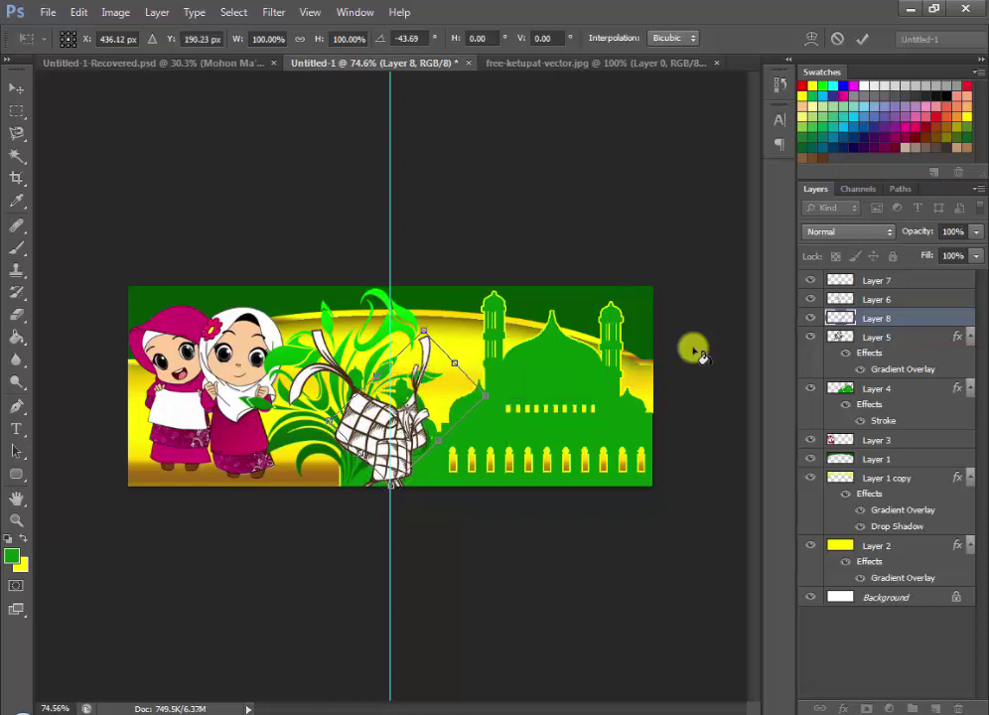
mouse_move(447, 367)
mouse_down()
mouse_move(429, 356)
mouse_move(446, 337)
mouse_up()
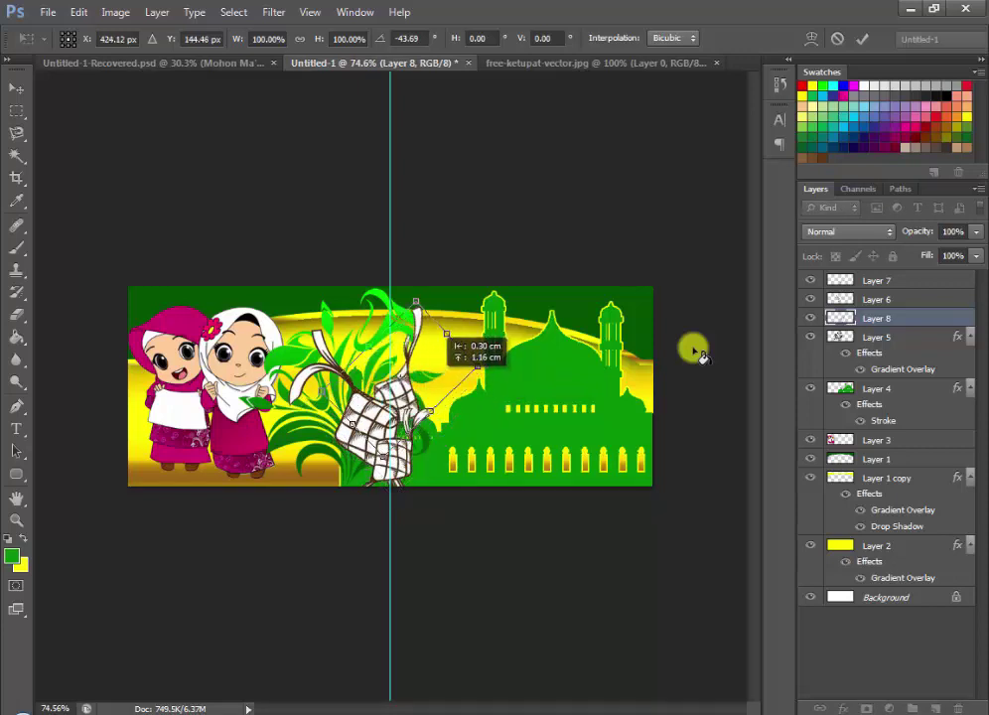
drag(701, 356, 482, 526)
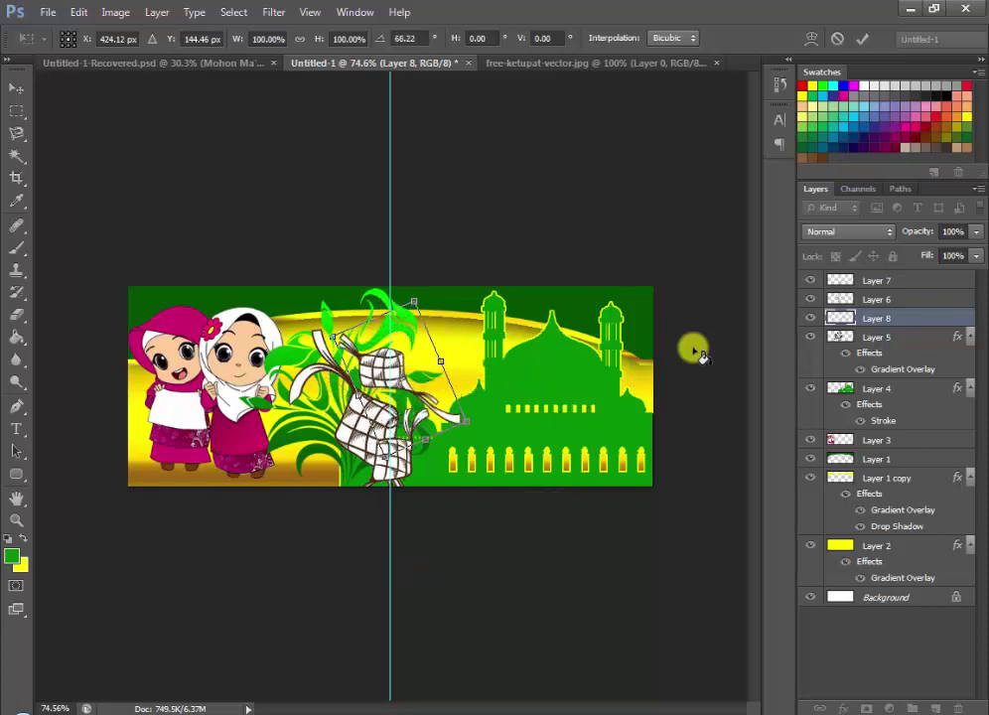
drag(698, 354, 698, 354)
drag(438, 315, 453, 374)
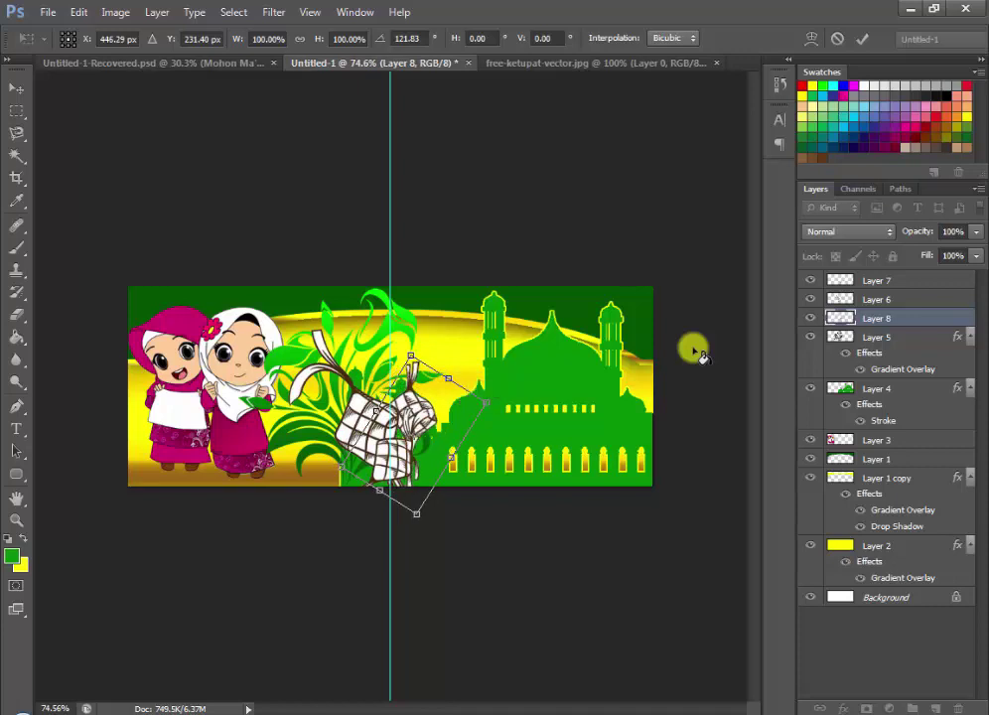
key(Return)
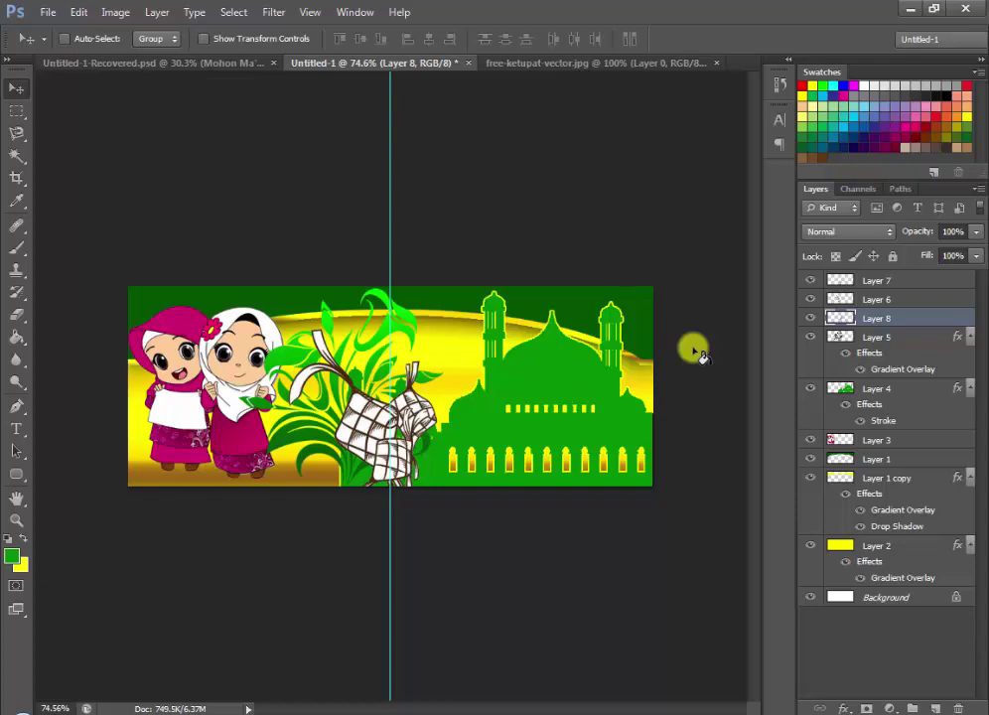
click(876, 280)
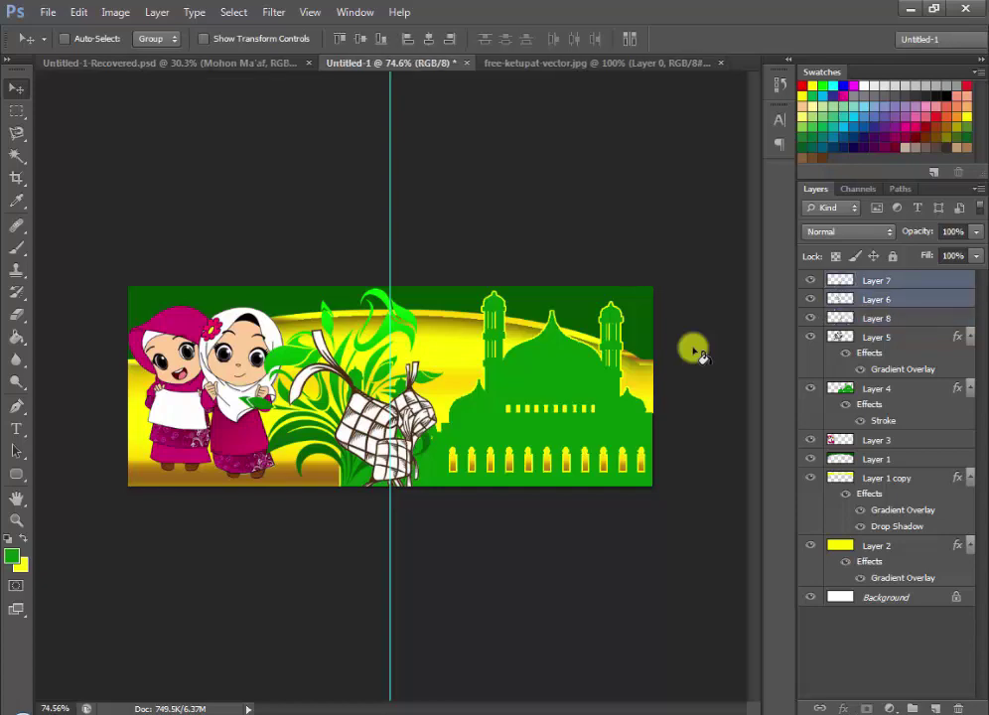
- Merge the three ketupat layers and move the cluster left beside the children
ctrl+click(876, 318)
right_click(912, 299)
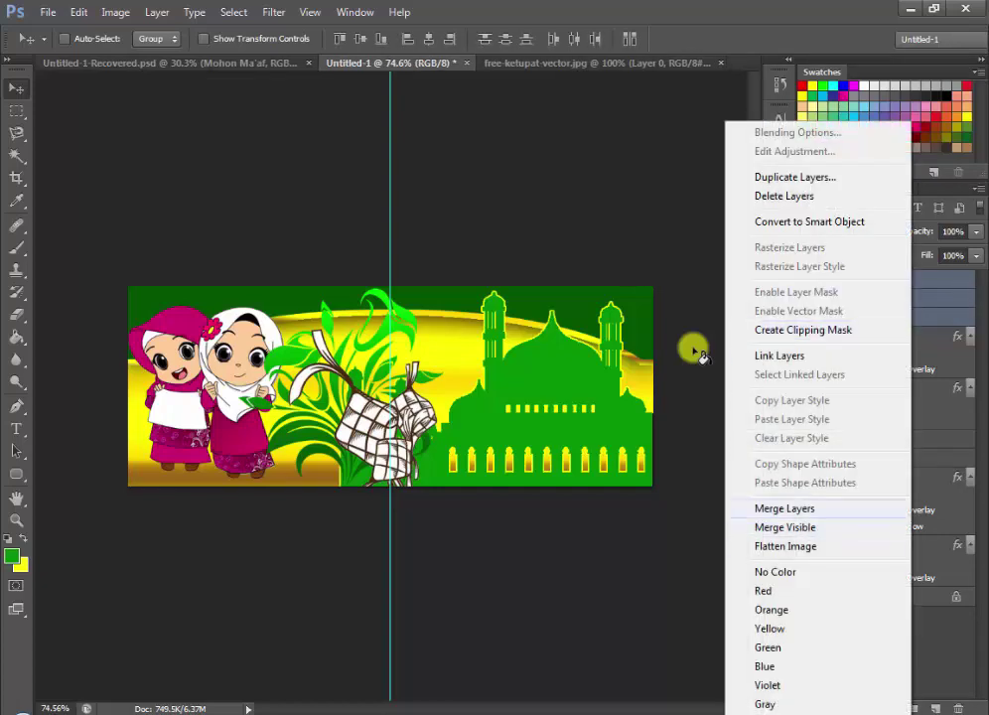
click(785, 509)
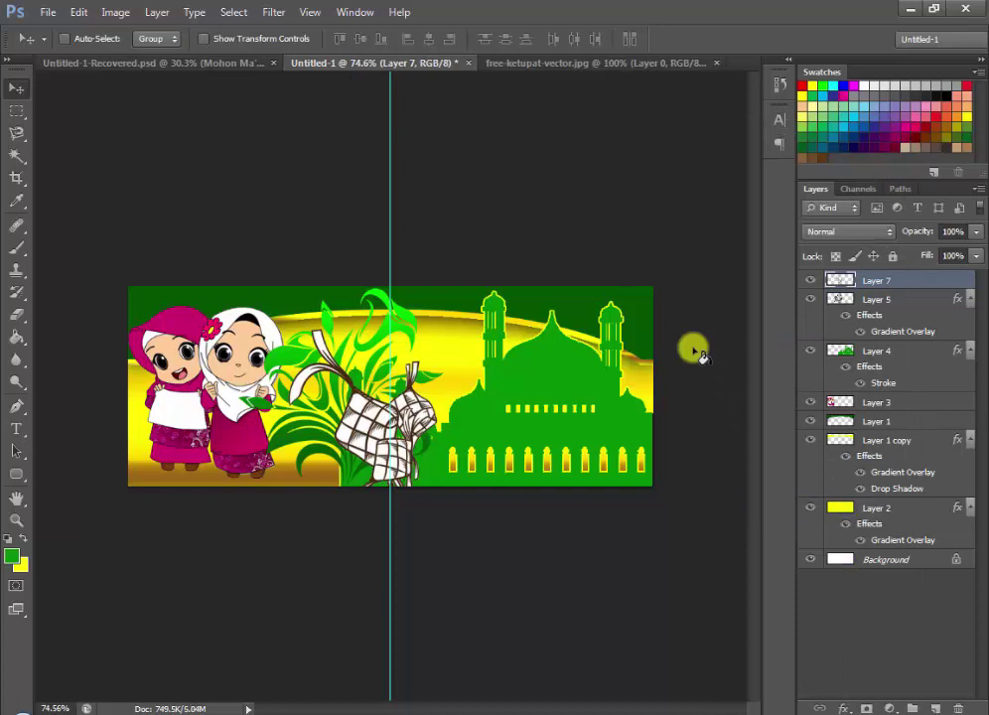
mouse_move(377, 417)
mouse_down()
mouse_move(457, 368)
mouse_move(293, 427)
mouse_move(336, 435)
mouse_move(327, 389)
mouse_up()
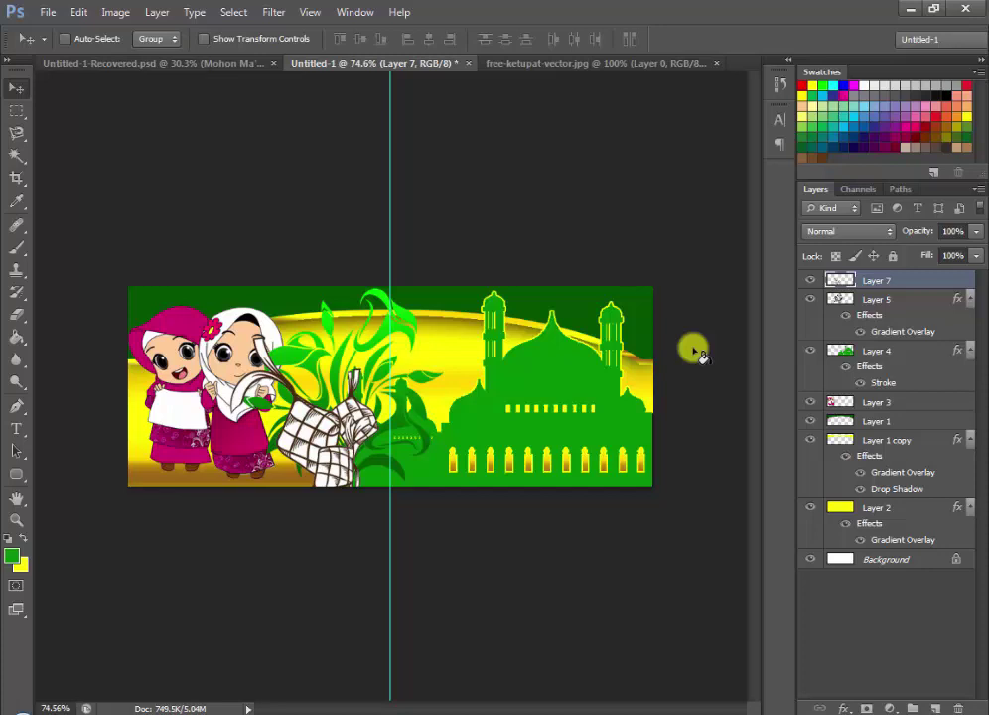
- Group all artwork layers into Group 1 and add a new empty layer above it
key(ctrl+alt+a)
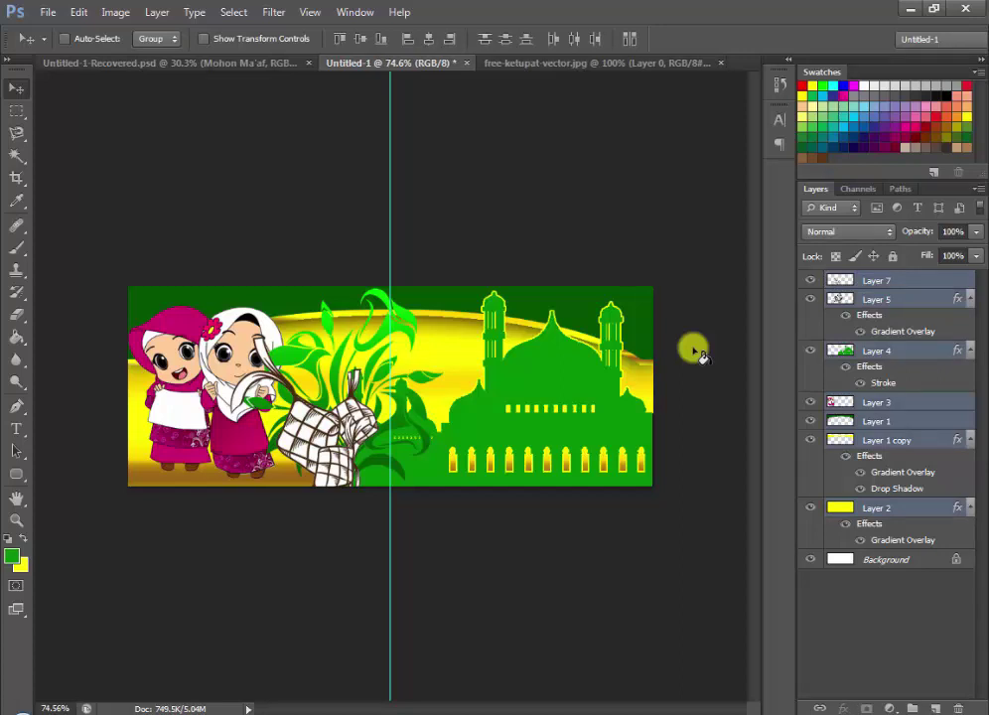
key(ctrl+g)
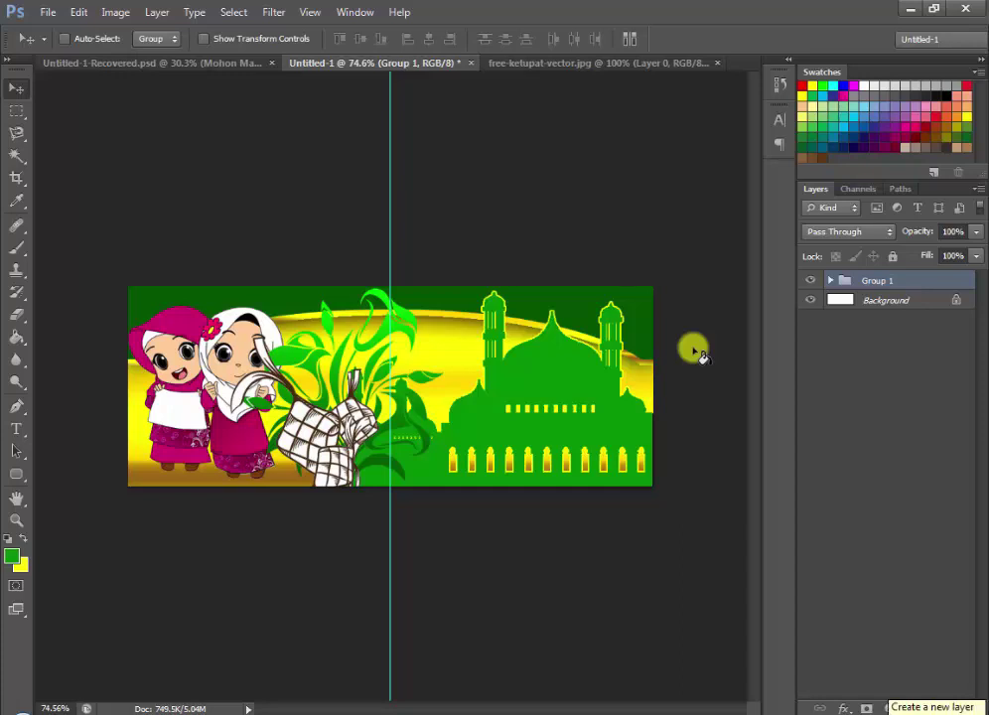
key(ctrl+shift+alt+n)
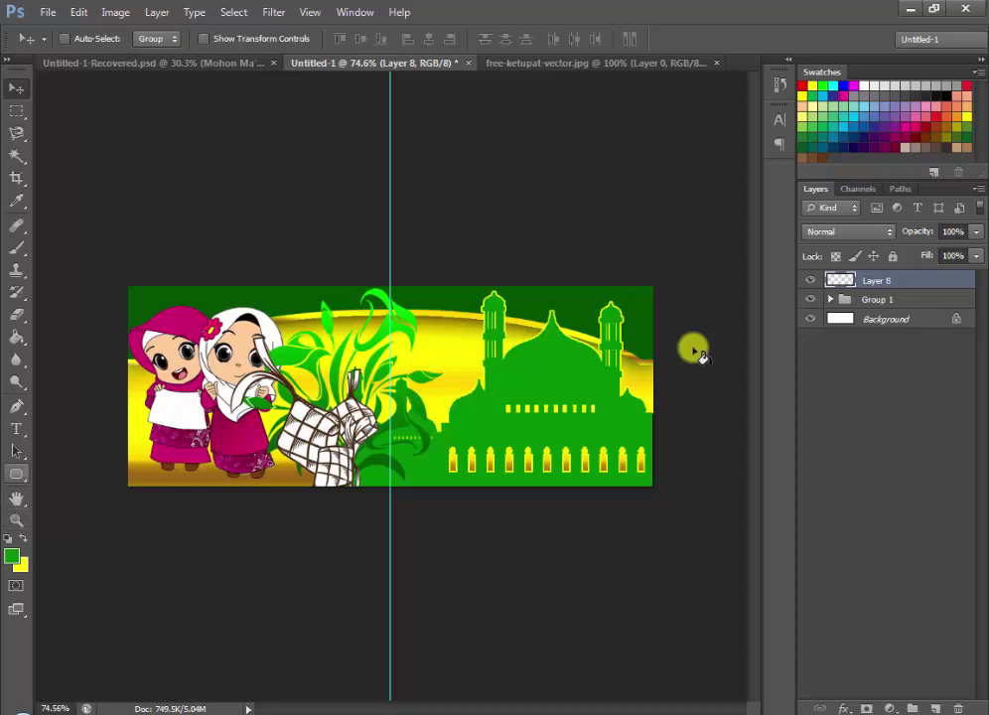
key(t)
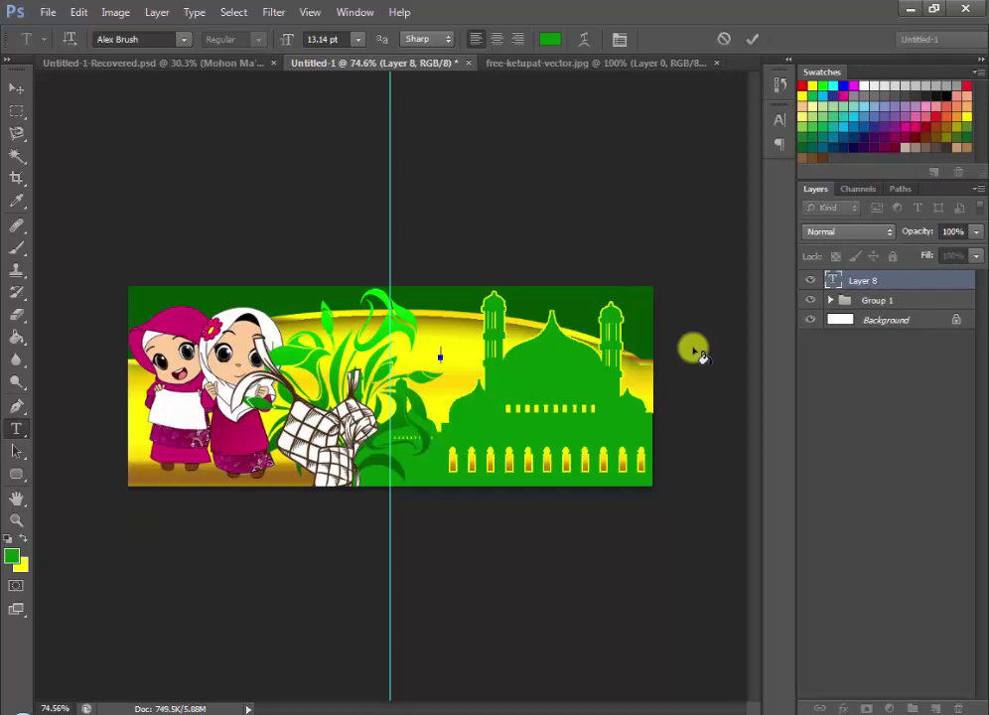
- Add 'Selamat Hari Raya' in white 36 pt and move it up to the banner's top edge
text(Sela)
text(mat)
text( Hari)
text( Raya)
key(ctrl+a)
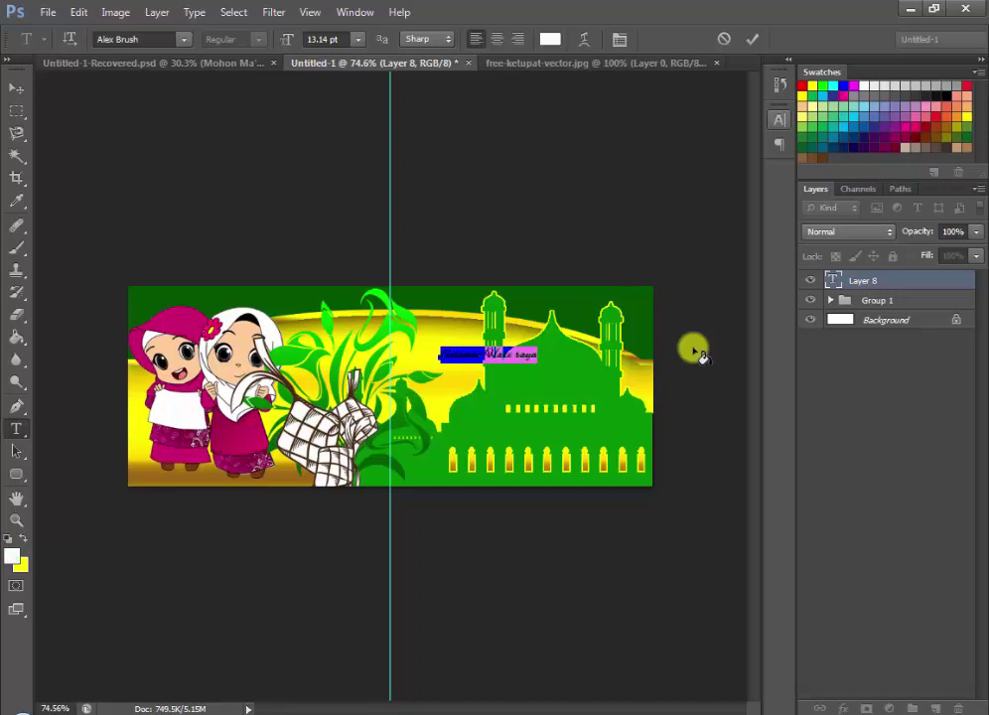
key(ctrl+t)
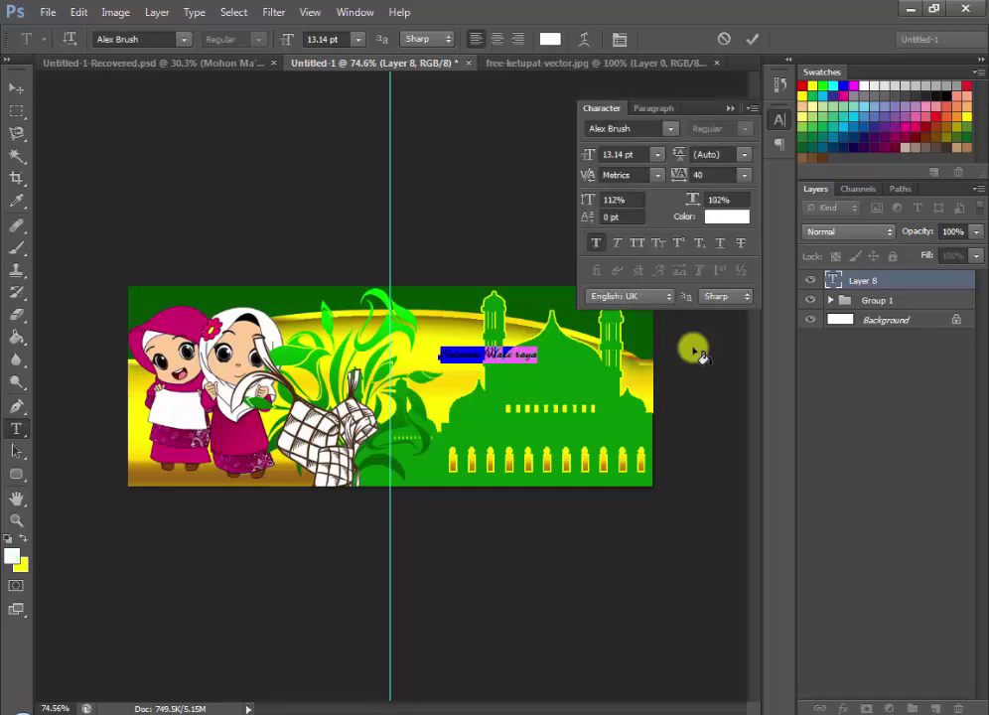
click(696, 350)
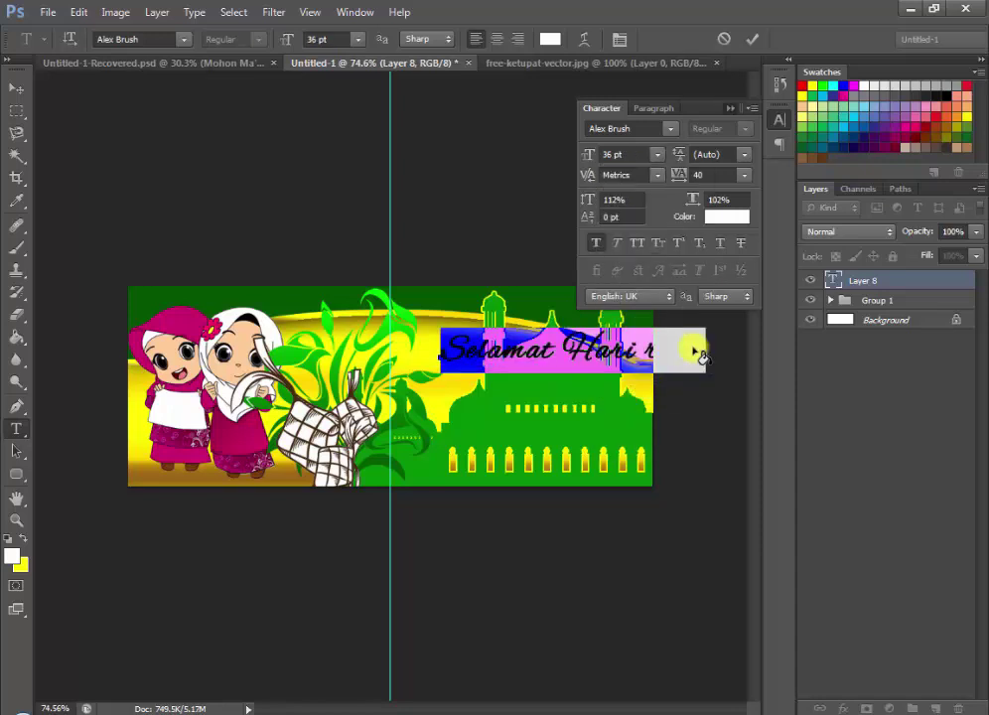
key(ctrl+t)
key(ctrl+Return)
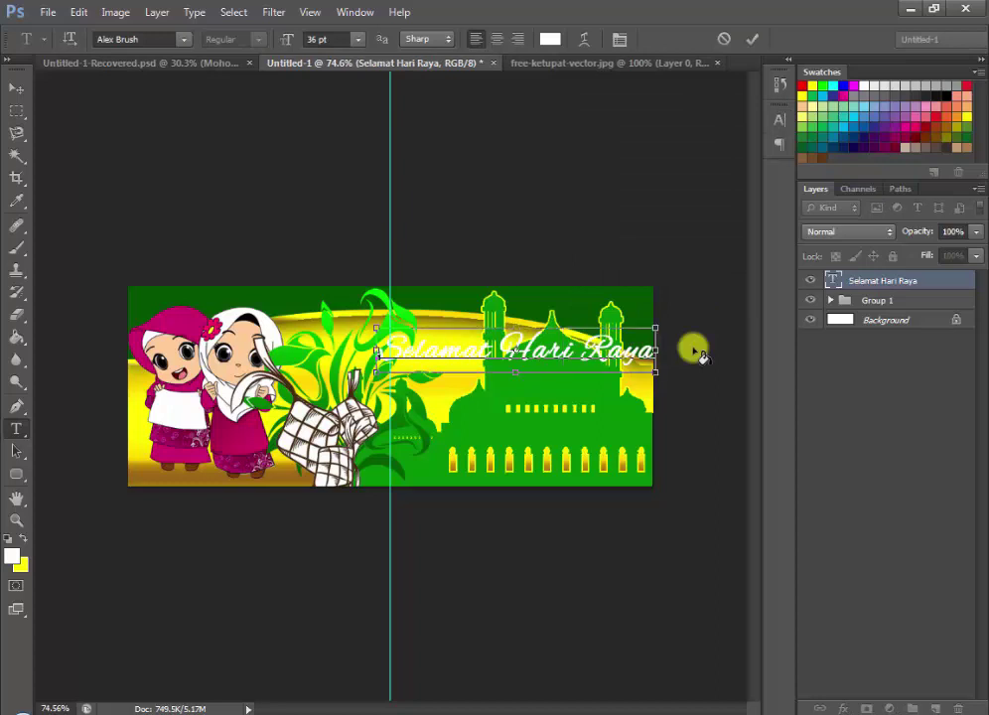
mouse_move(695, 353)
mouse_down()
mouse_move(660, 325)
mouse_move(702, 347)
mouse_up()
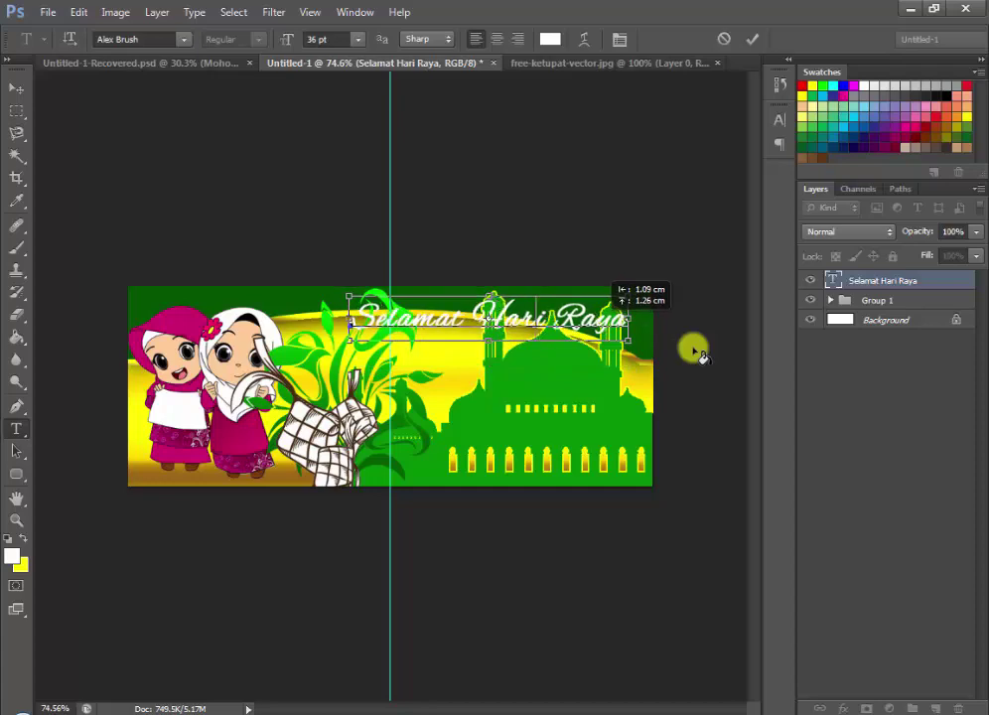
key(ctrl+Return)
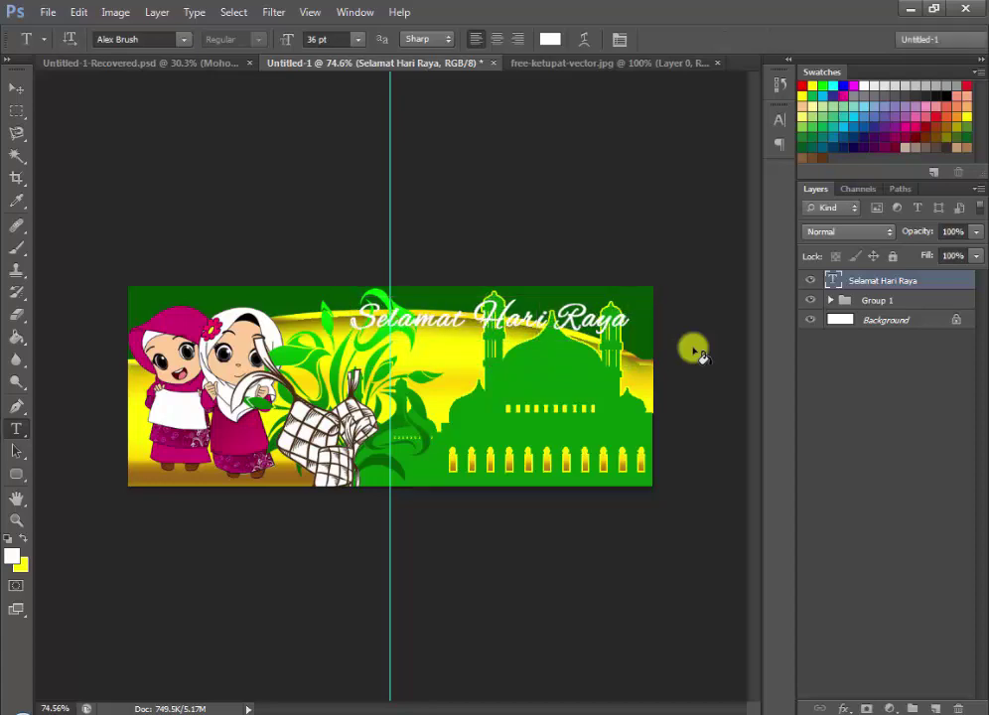
- Give the Selamat Hari Raya greeting a black outside stroke
right_click(700, 355)
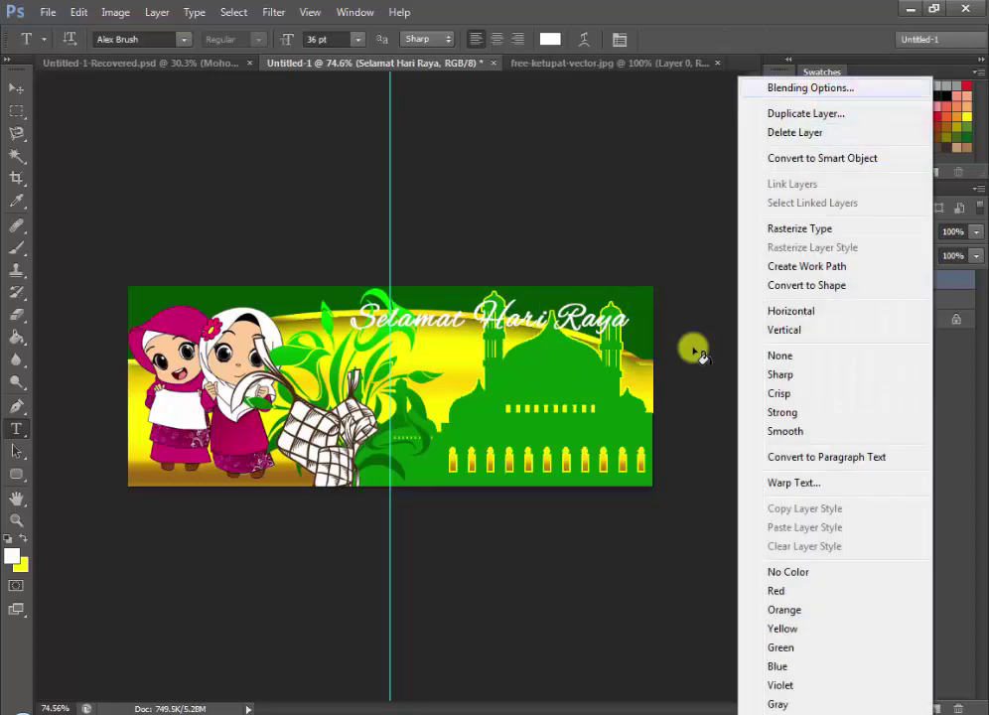
key(Escape)
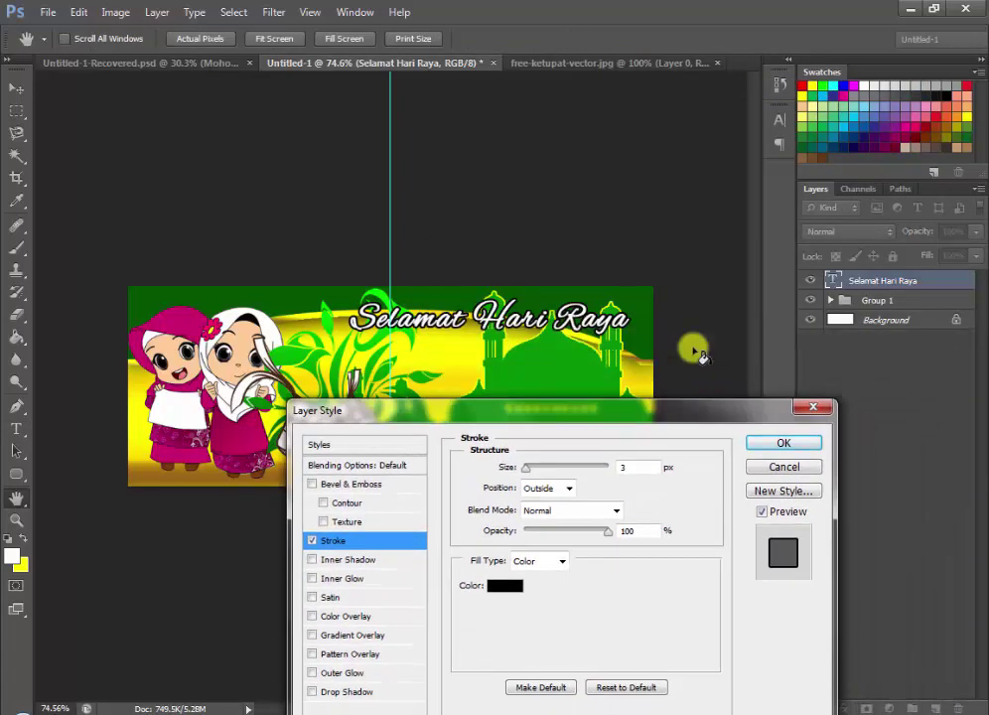
key(Tab)
text(2)
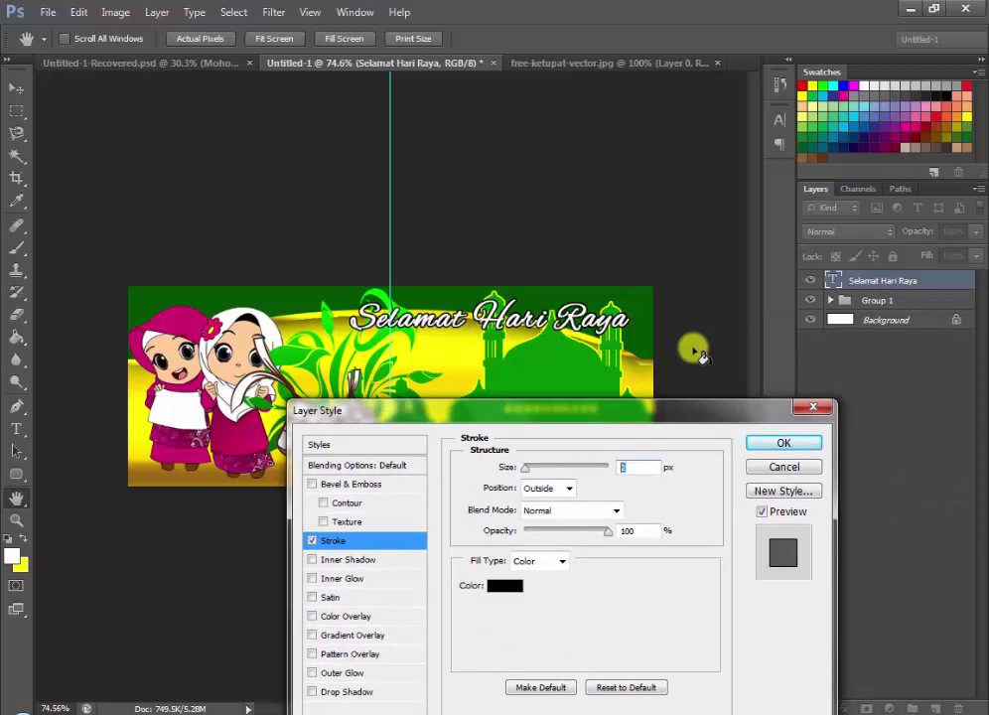
text(3)
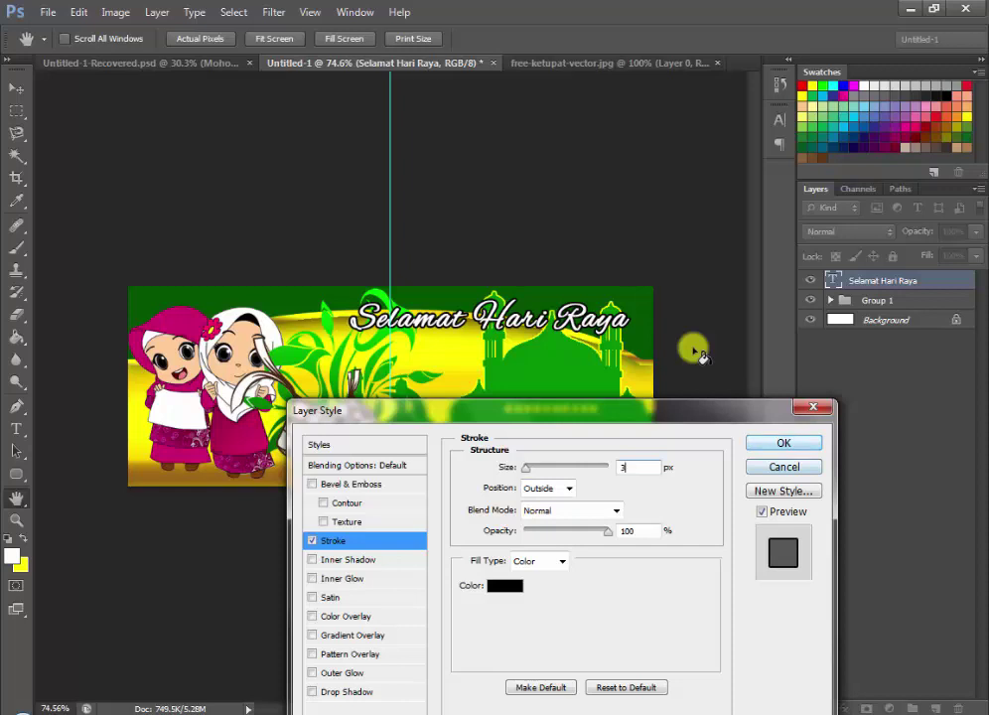
key(Return)
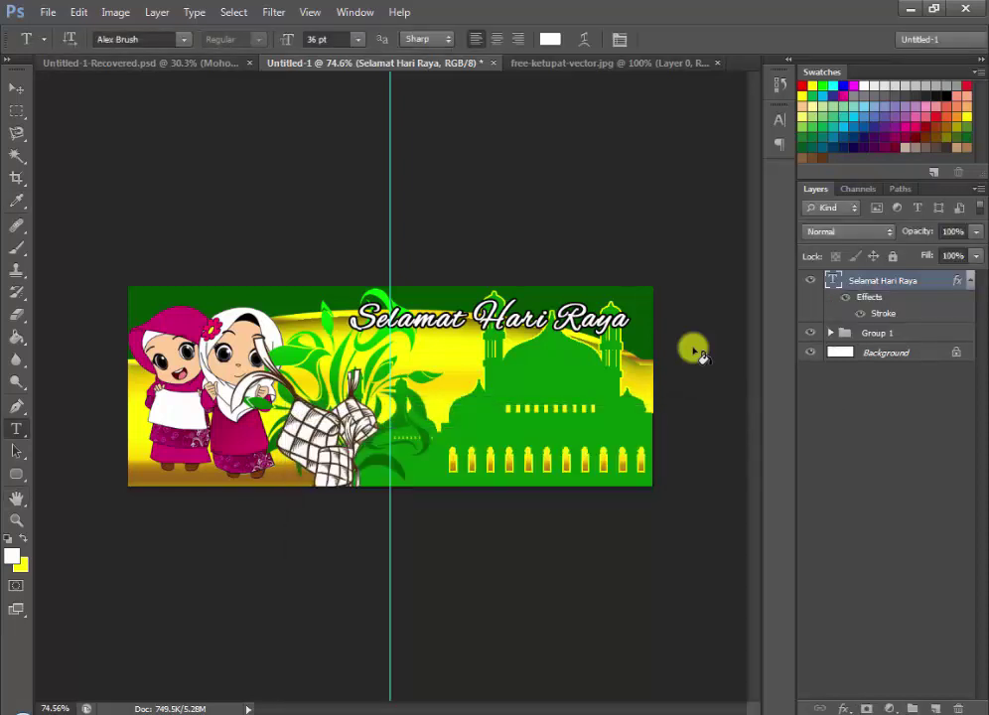
click(474, 373)
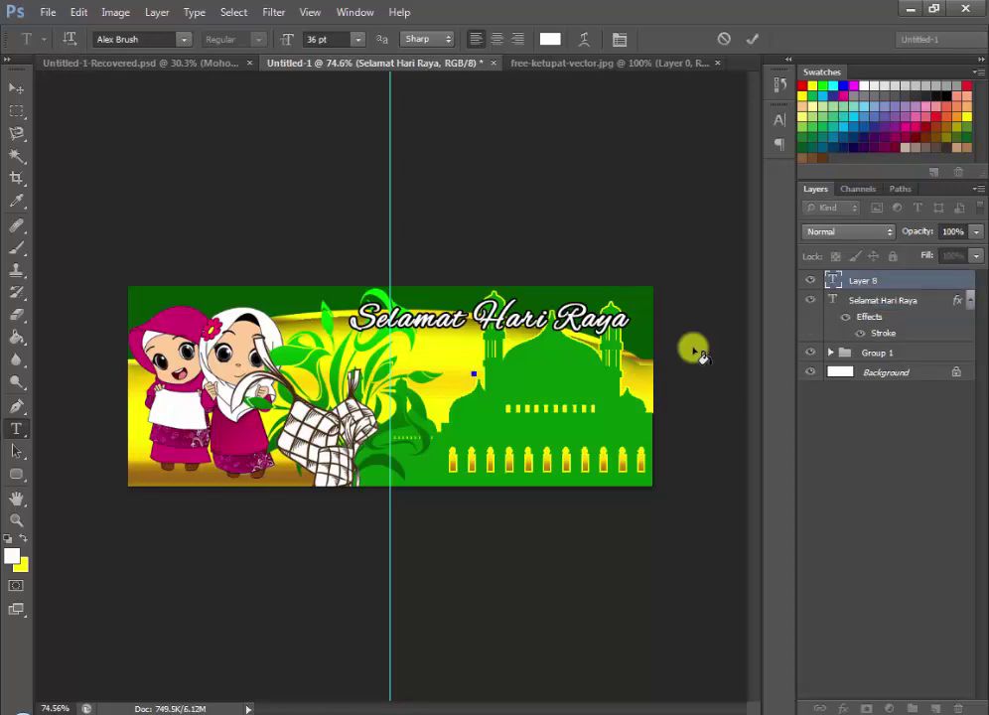
- Type 'Idhul Fitri' below the greeting and set its font to Vivaldi
text(Id)
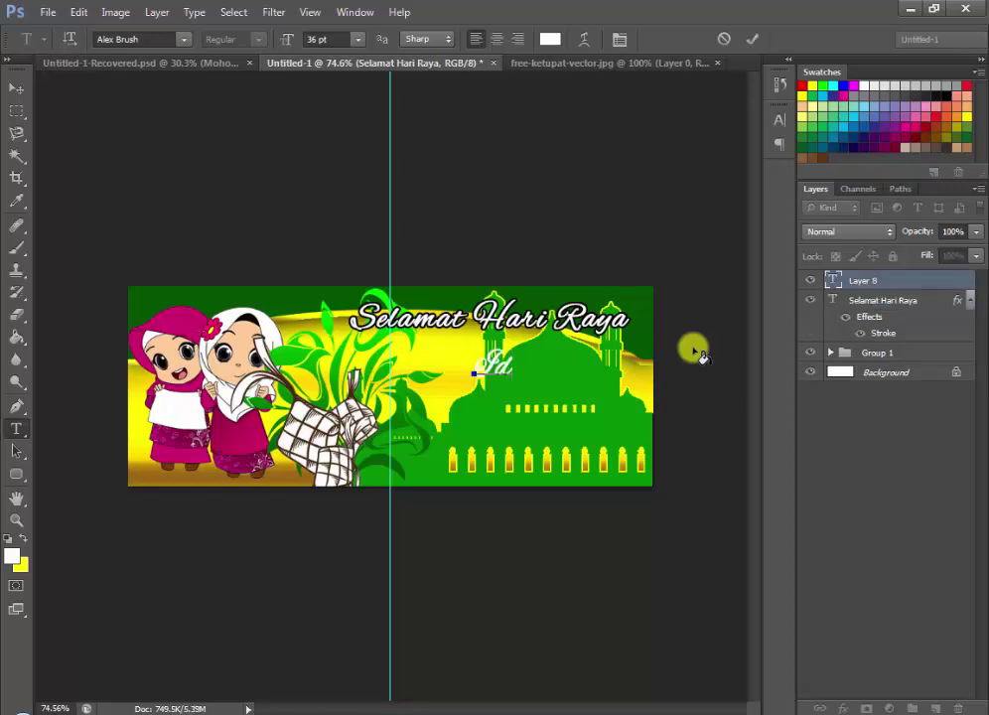
text(hul)
text( Fit)
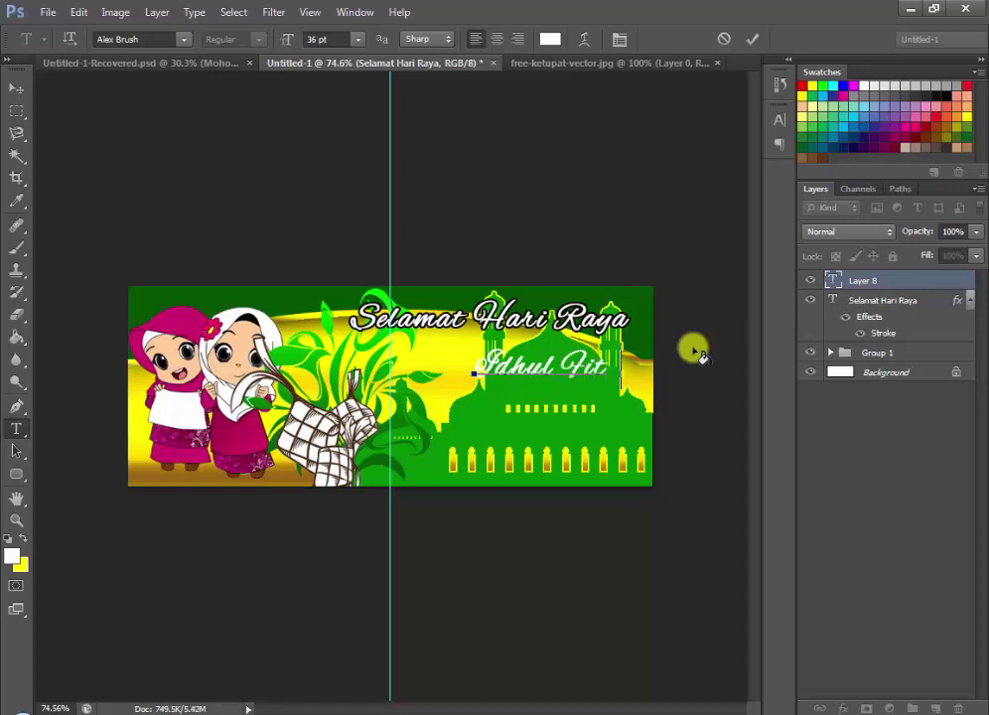
text(ri)
key(ctrl+a)
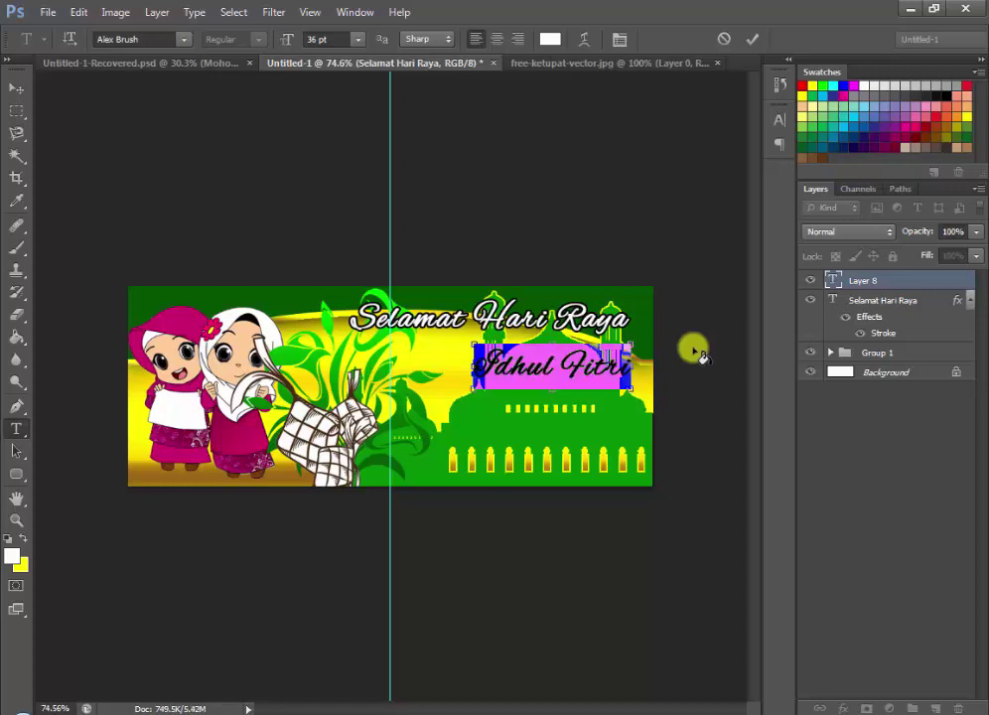
key(BackSpace)
key(ctrl+z)
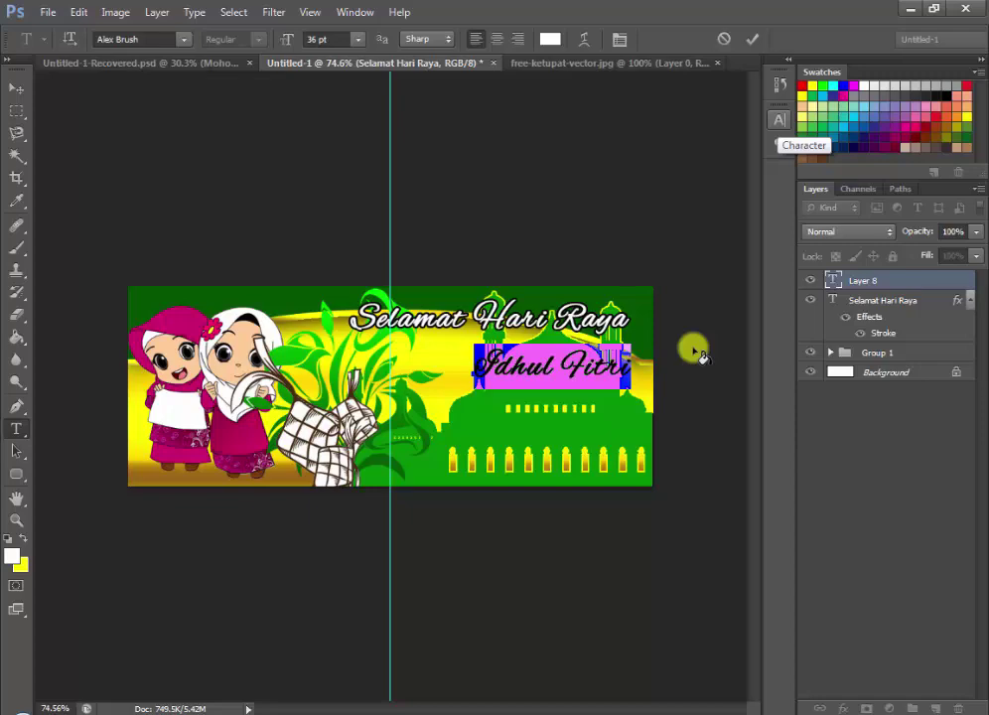
key(ctrl+t)
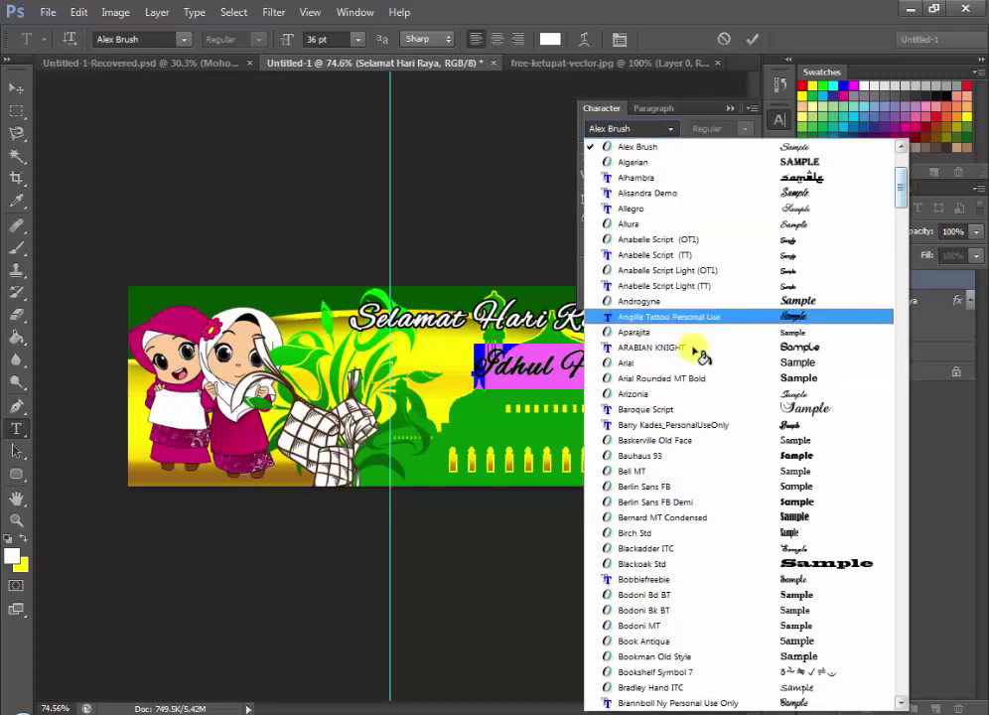
scroll(700, 355, down, 10)
scroll(701, 355, down, 5)
scroll(700, 356, down, 5)
scroll(700, 355, down, 5)
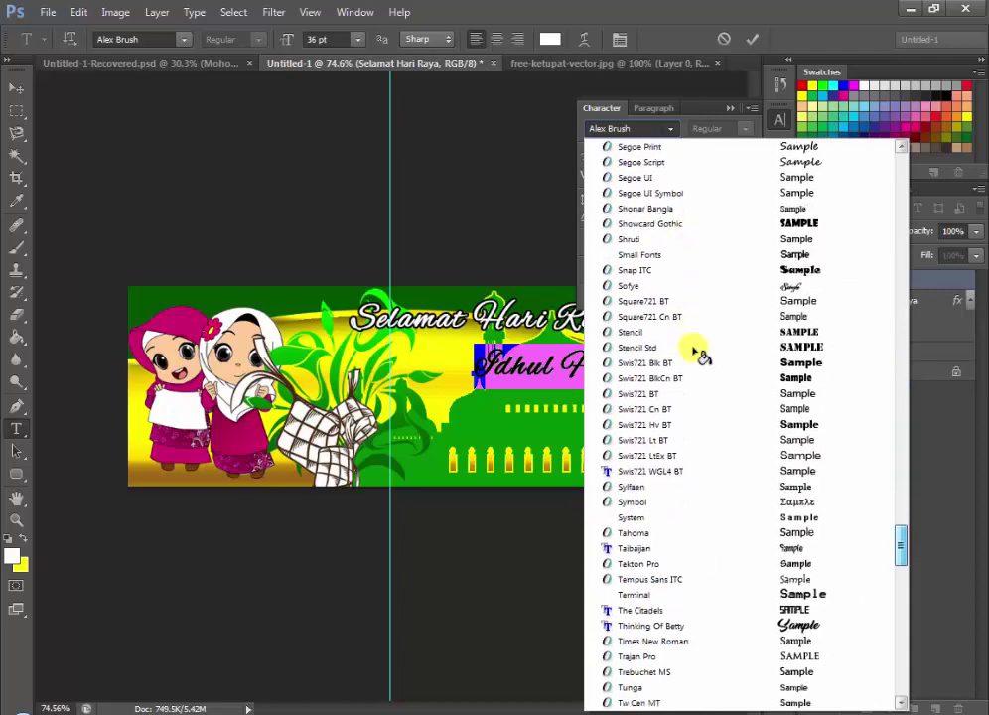
scroll(701, 355, down, 5)
scroll(700, 356, down, 10)
scroll(700, 355, up, 7)
scroll(700, 355, up, 1)
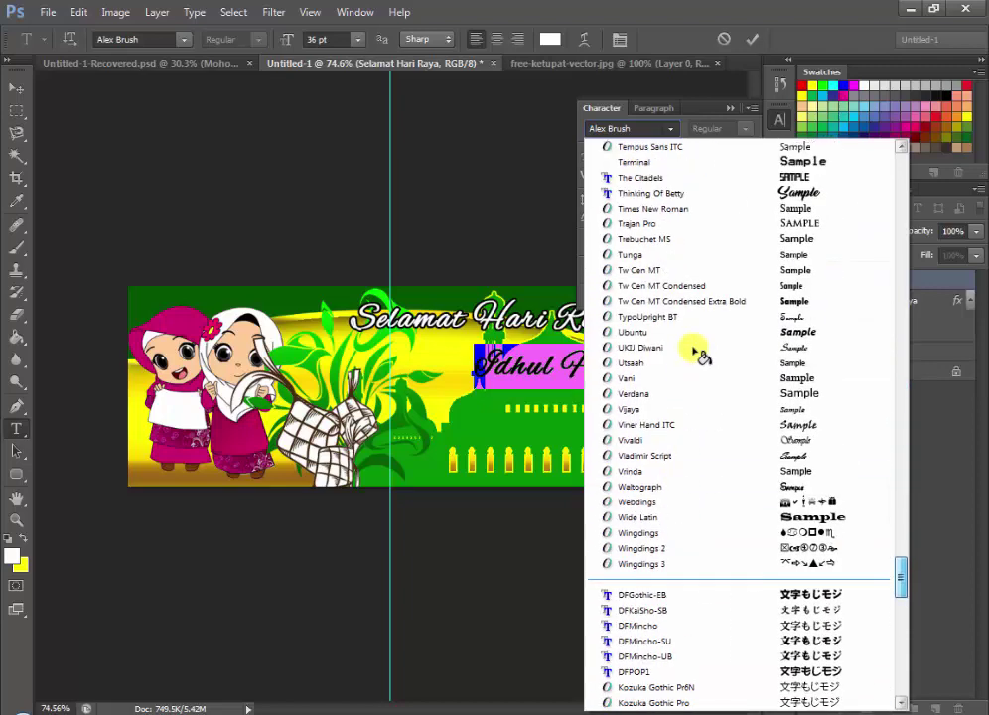
key(Up)
key(Up)
key(Up)
key(Up)
key(Up)
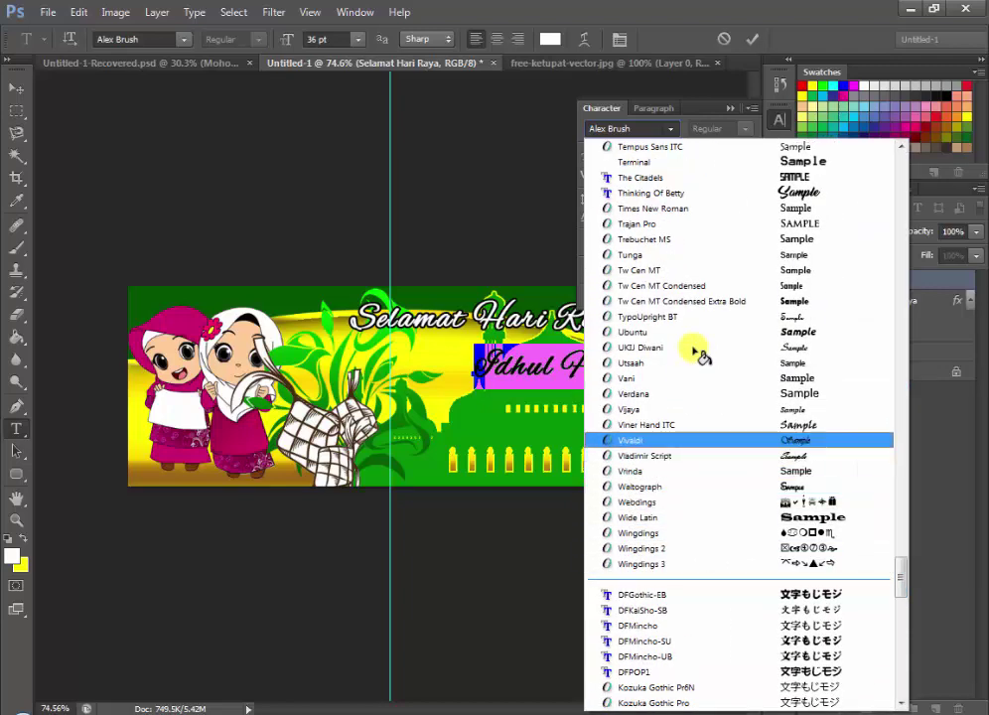
key(Up)
key(Up)
key(Up)
key(Down)
key(Down)
key(Down)
key(Down)
key(Up)
key(Up)
key(Up)
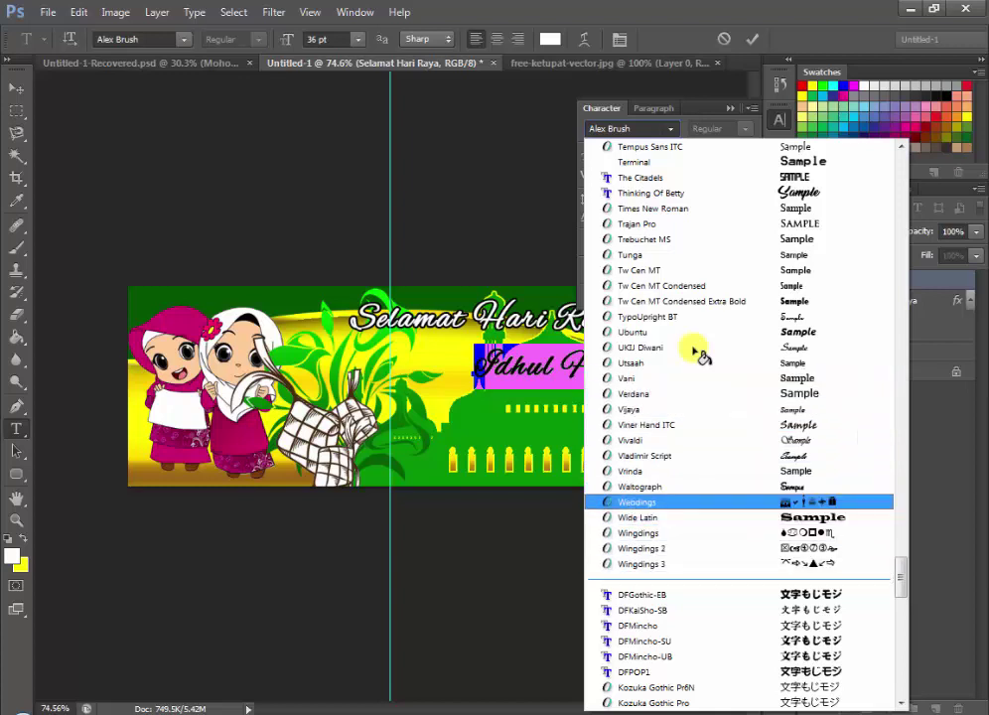
key(Up)
key(Up)
key(Up)
key(Up)
key(Return)
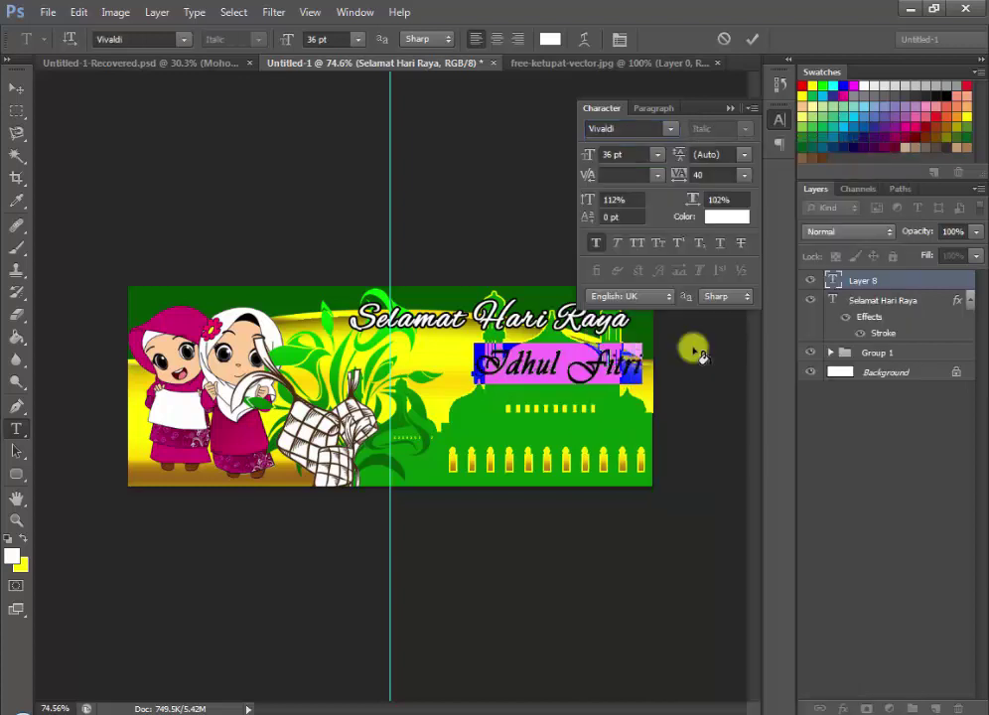
- Set the Idhul Fitri text to 48 pt and commit it
key(alt+Down)
key(Down)
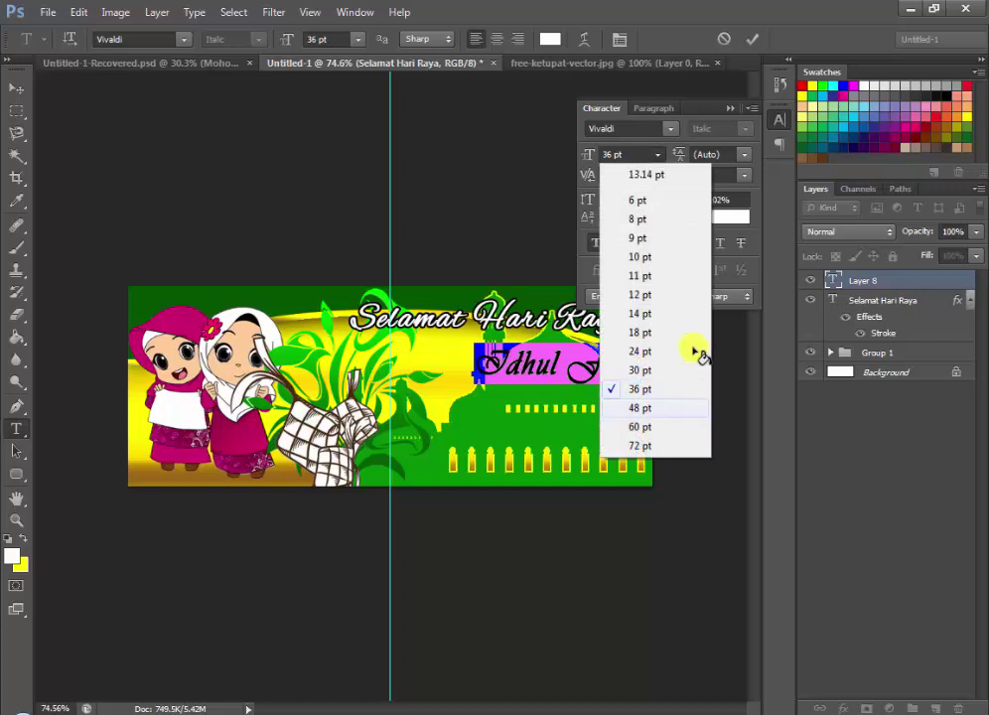
key(Return)
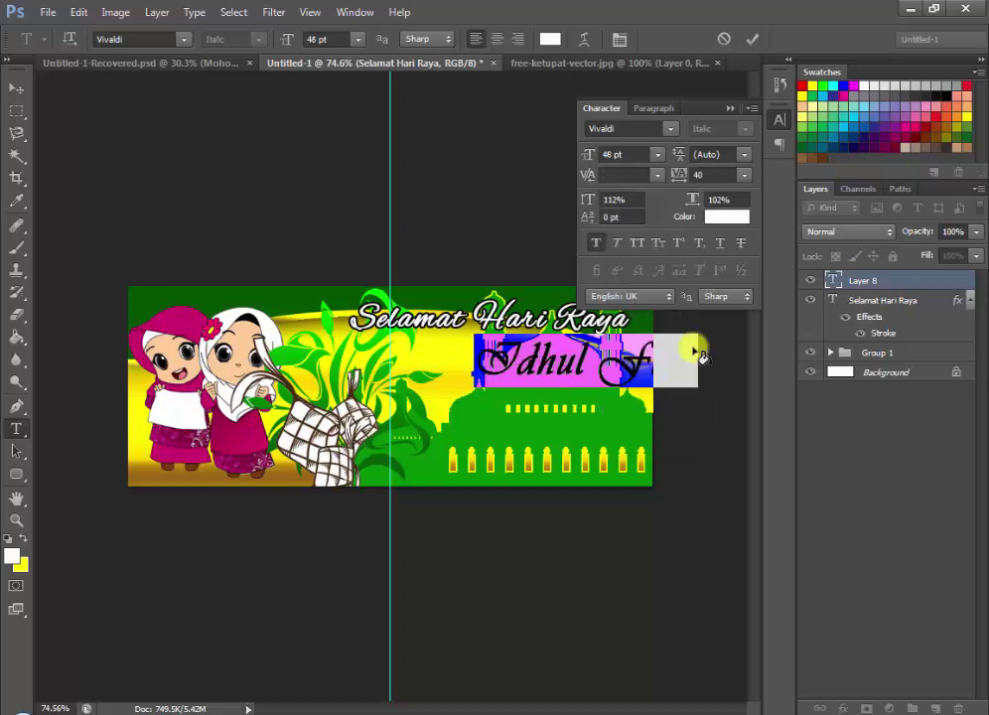
key(alt+Down)
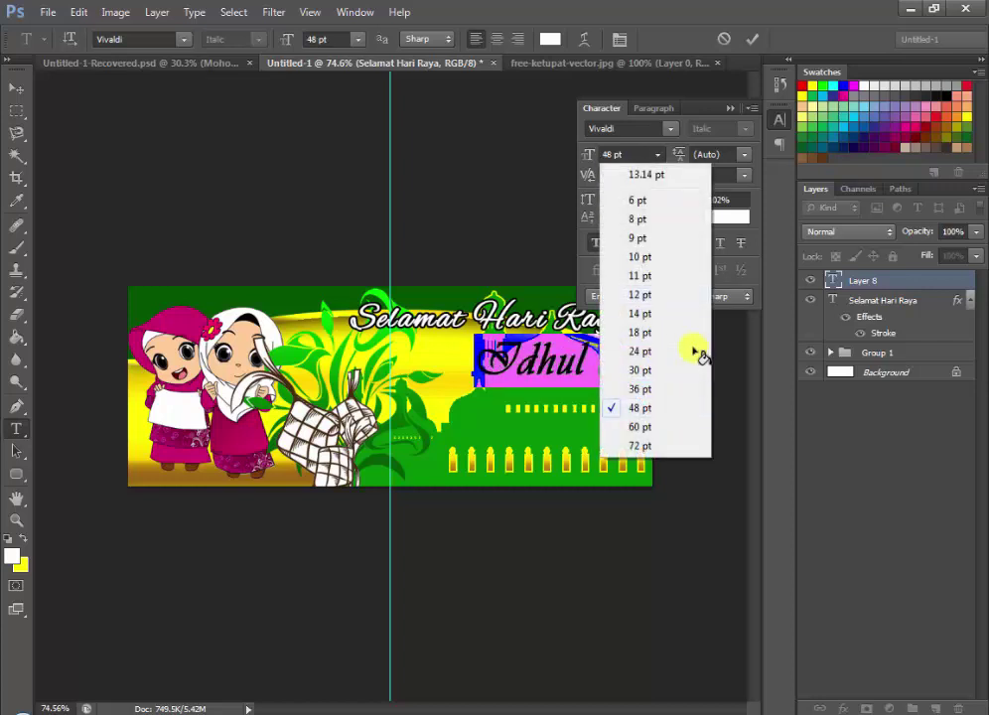
key(Return)
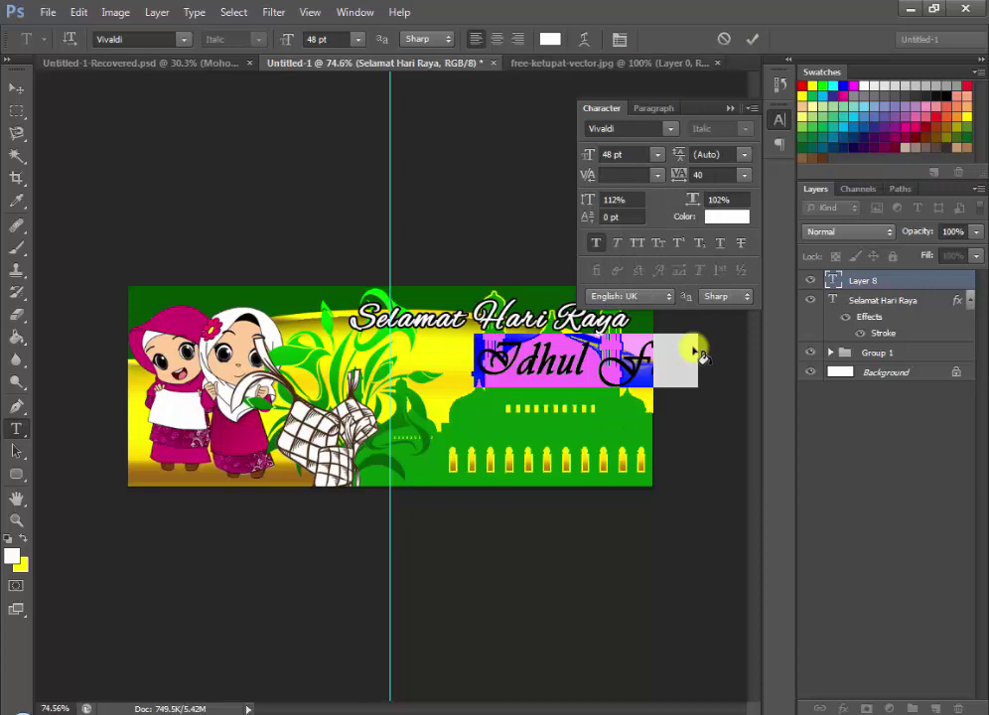
key(ctrl+Return)
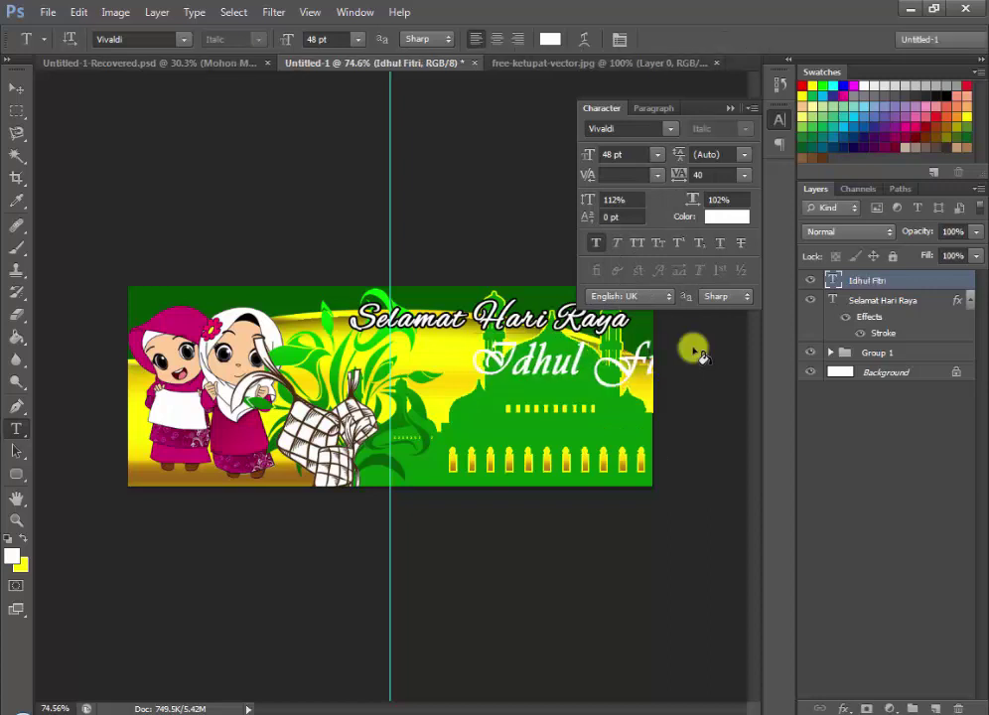
- Move Idhul Fitri left under the greeting and give it a 3 px black stroke
mouse_move(593, 323)
mouse_down()
mouse_move(511, 332)
mouse_move(519, 325)
mouse_up()
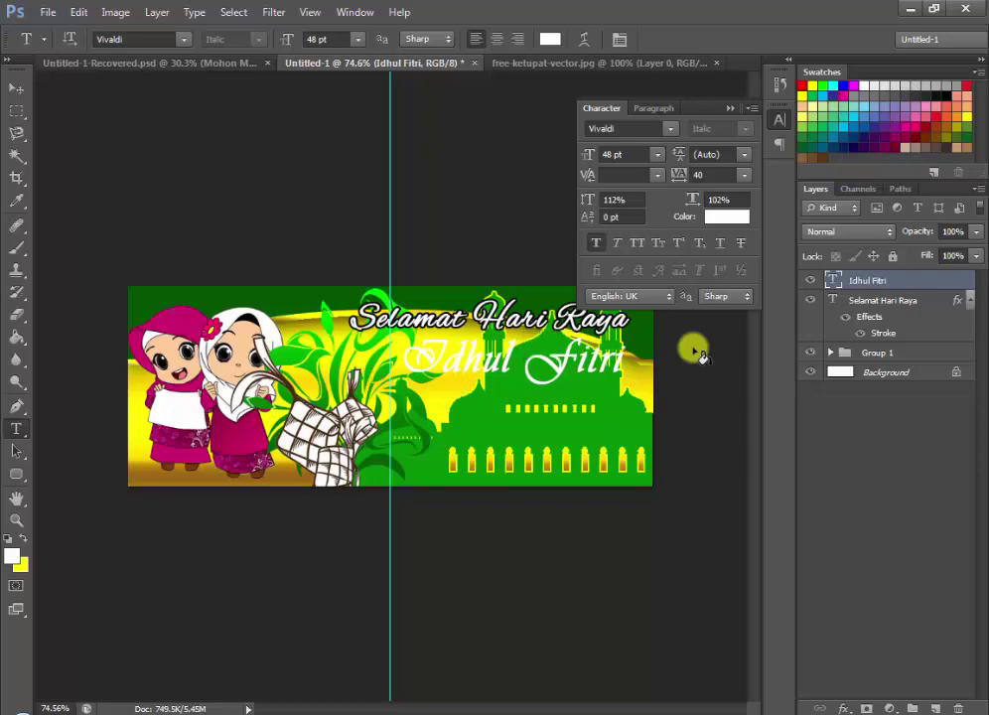
right_click(867, 280)
click(774, 89)
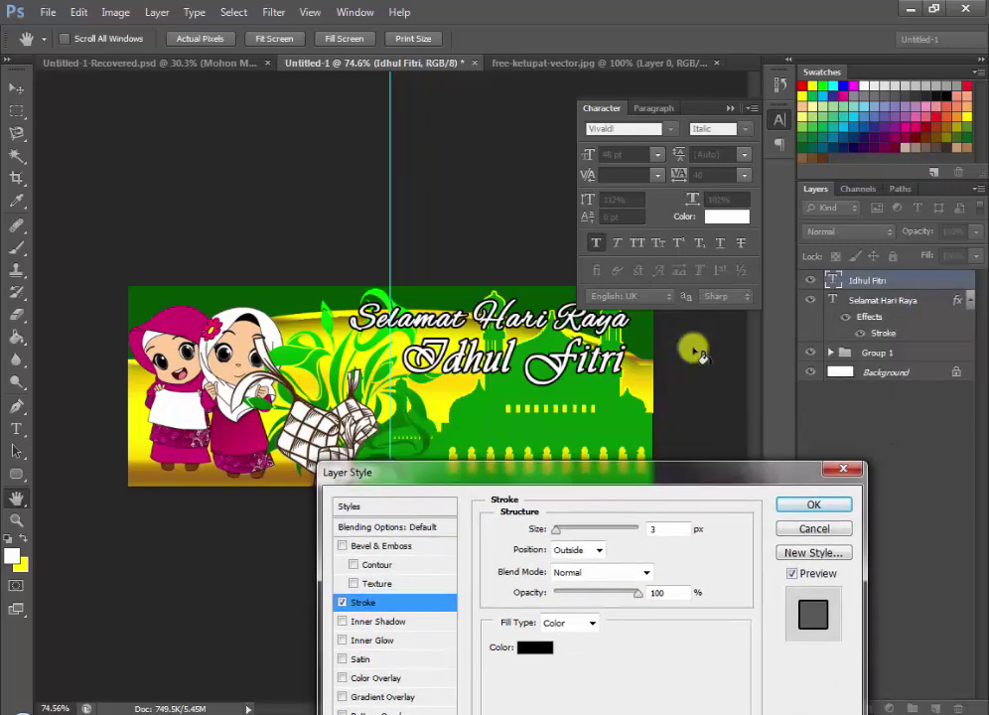
key(Return)
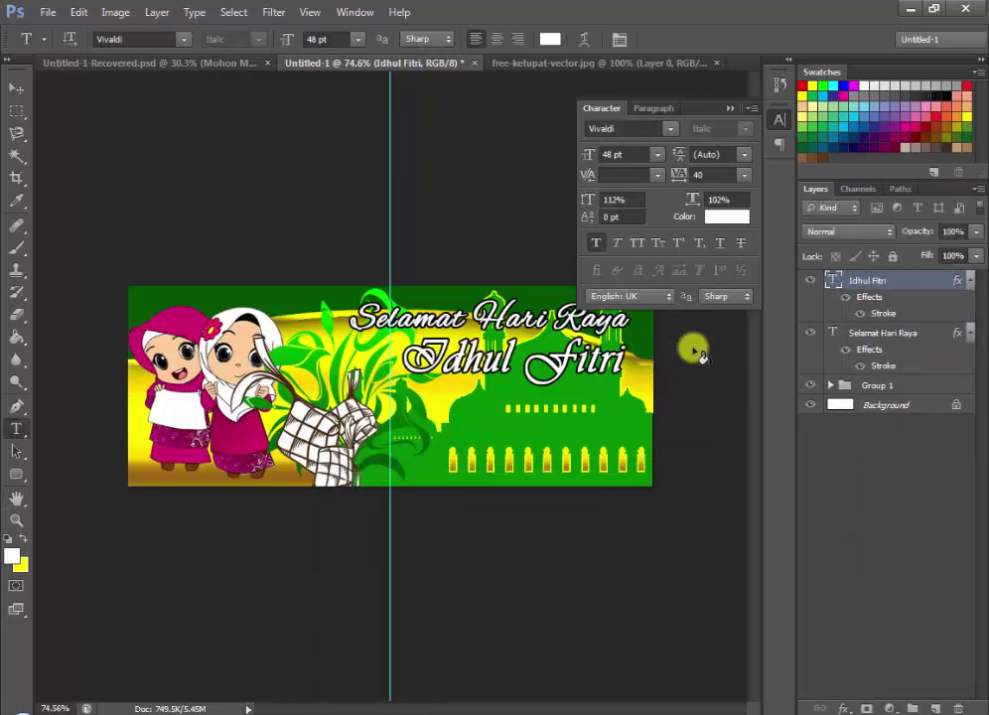
key(ctrl+shift+Tab)
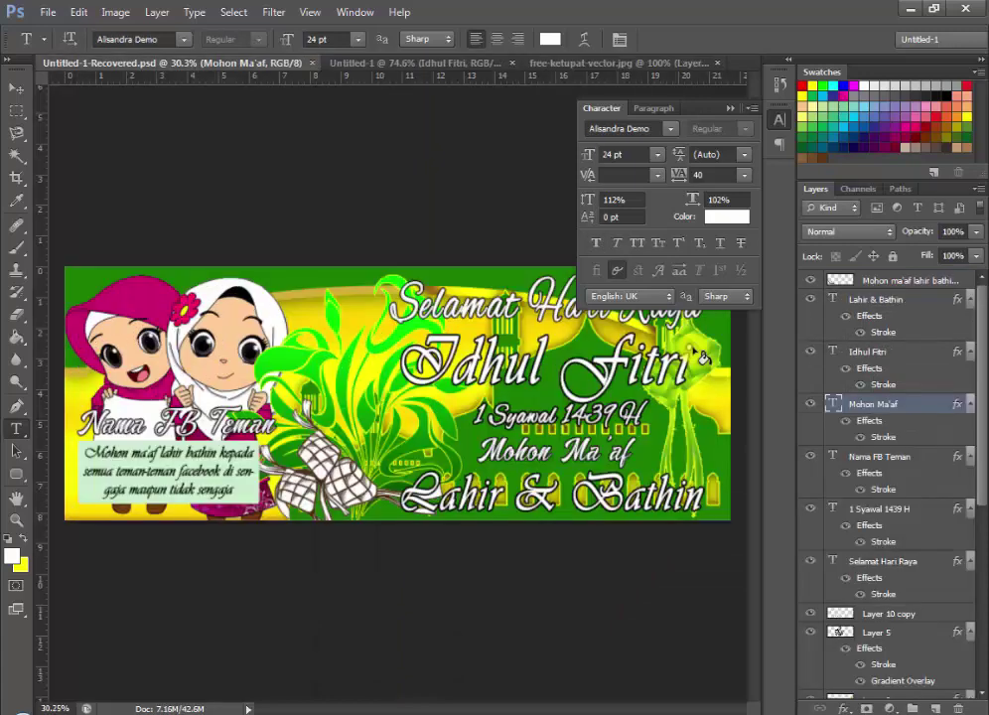
key(Escape)
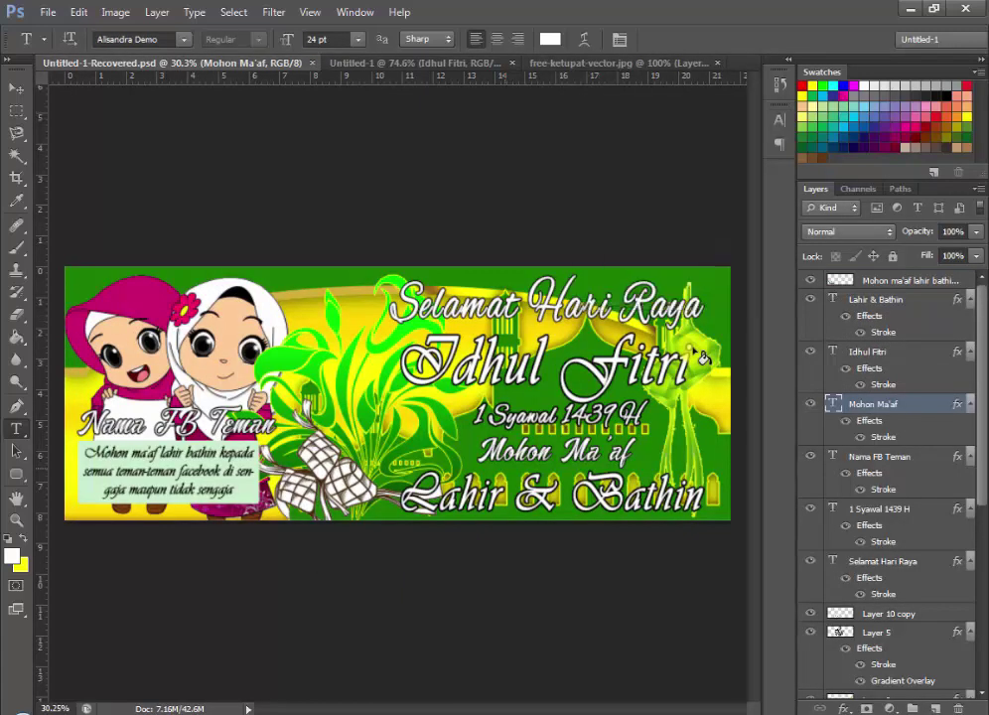
key(ctrl+Tab)
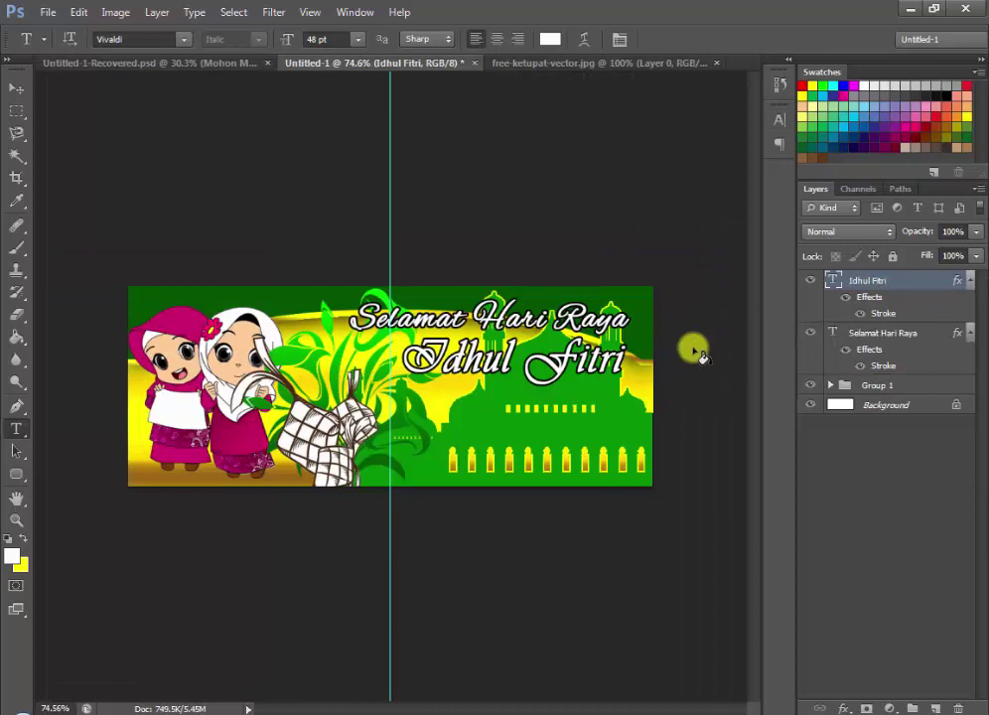
click(696, 350)
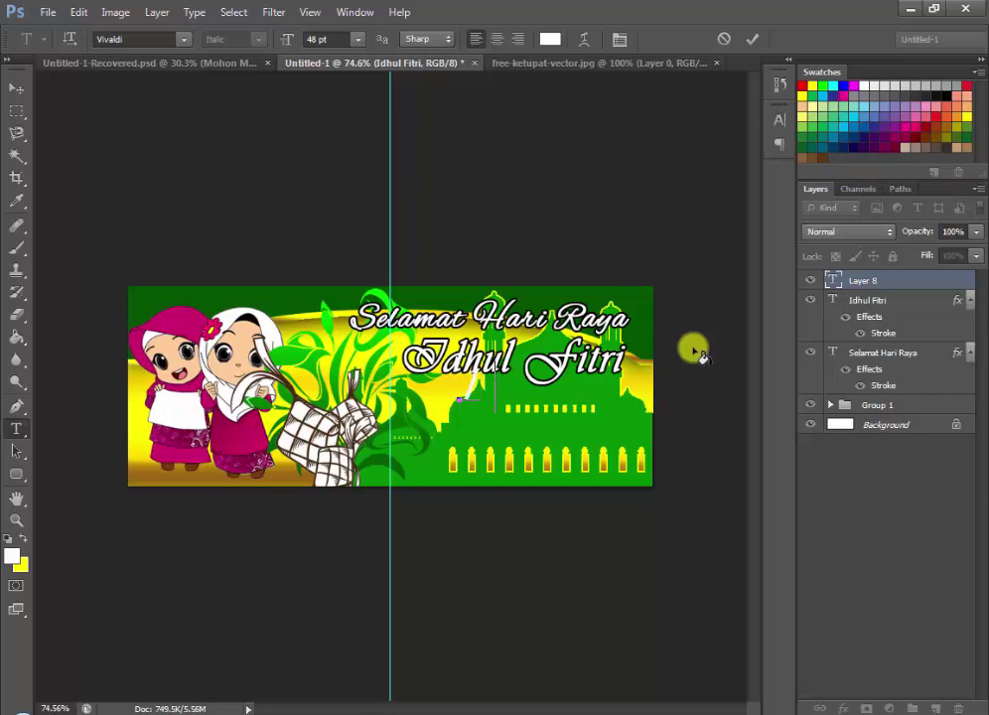
text(S)
text(n)
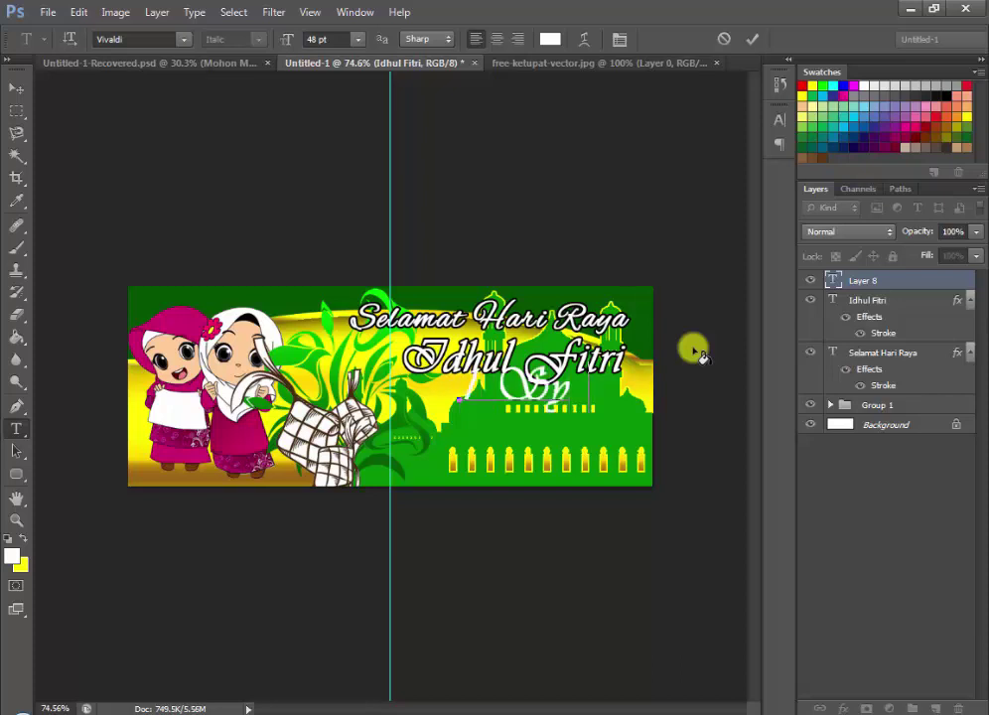
text(awal)
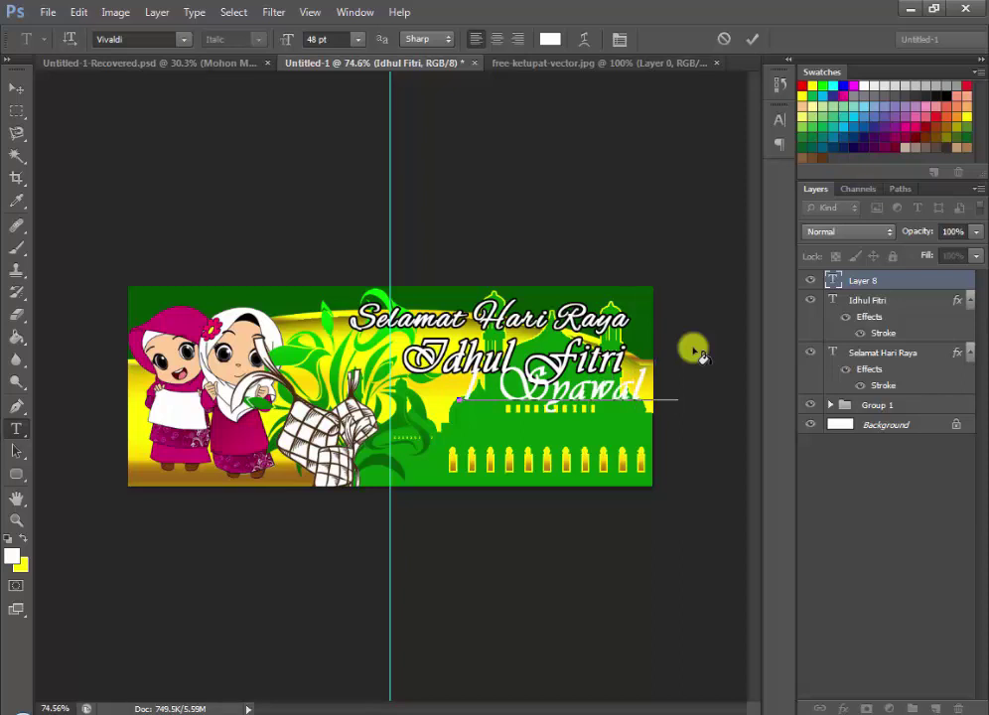
text( 1)
key(ctrl+a)
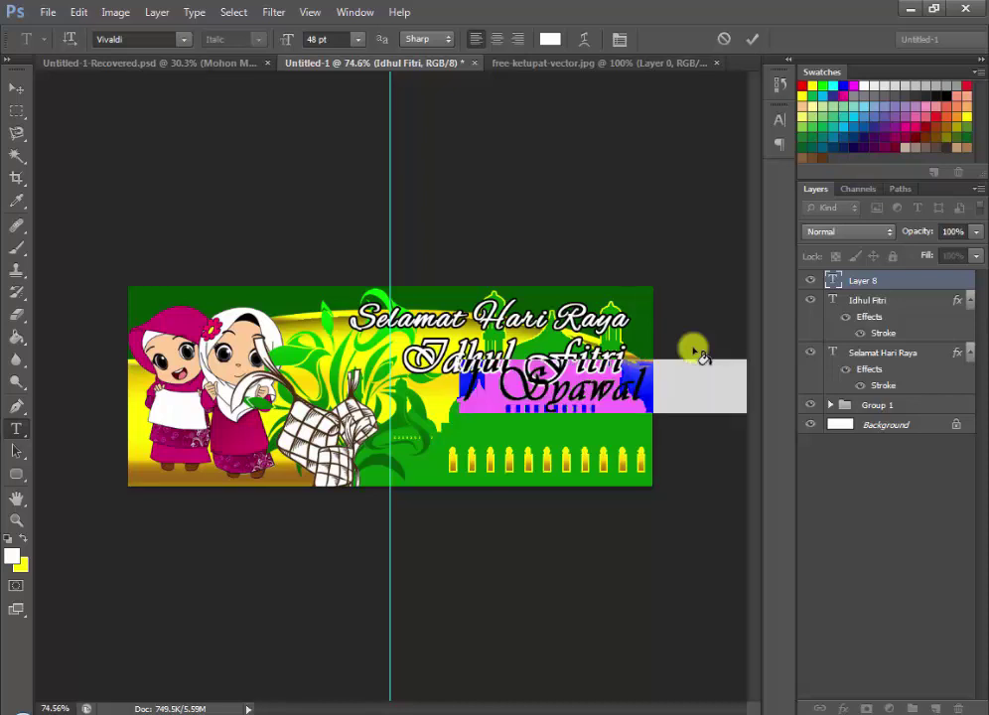
key(ctrl+Return)
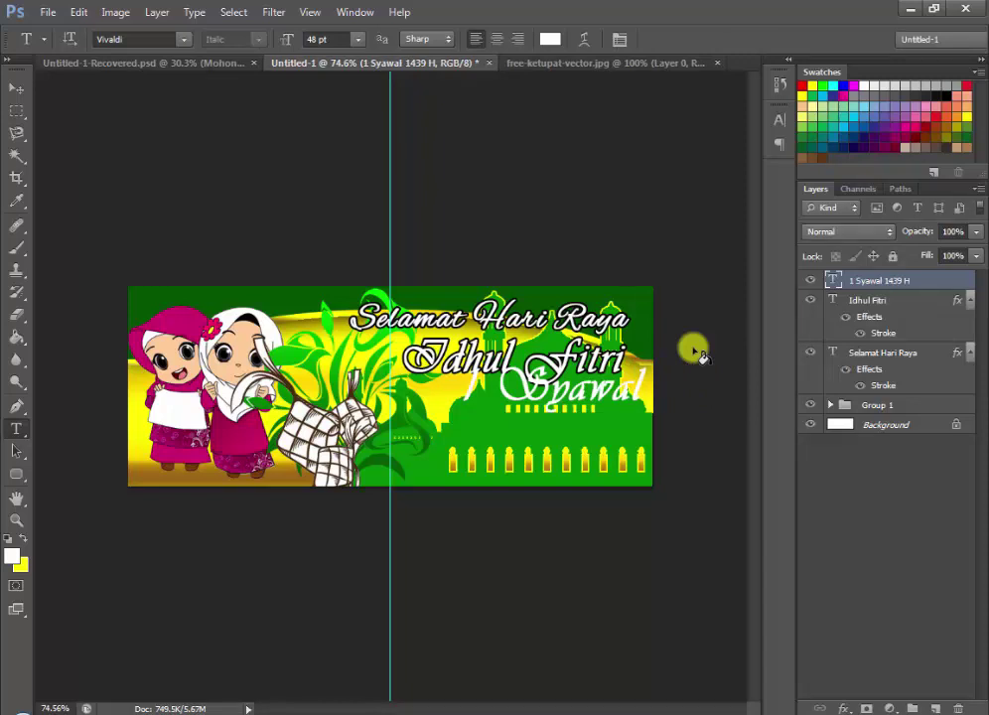
key(Delete)
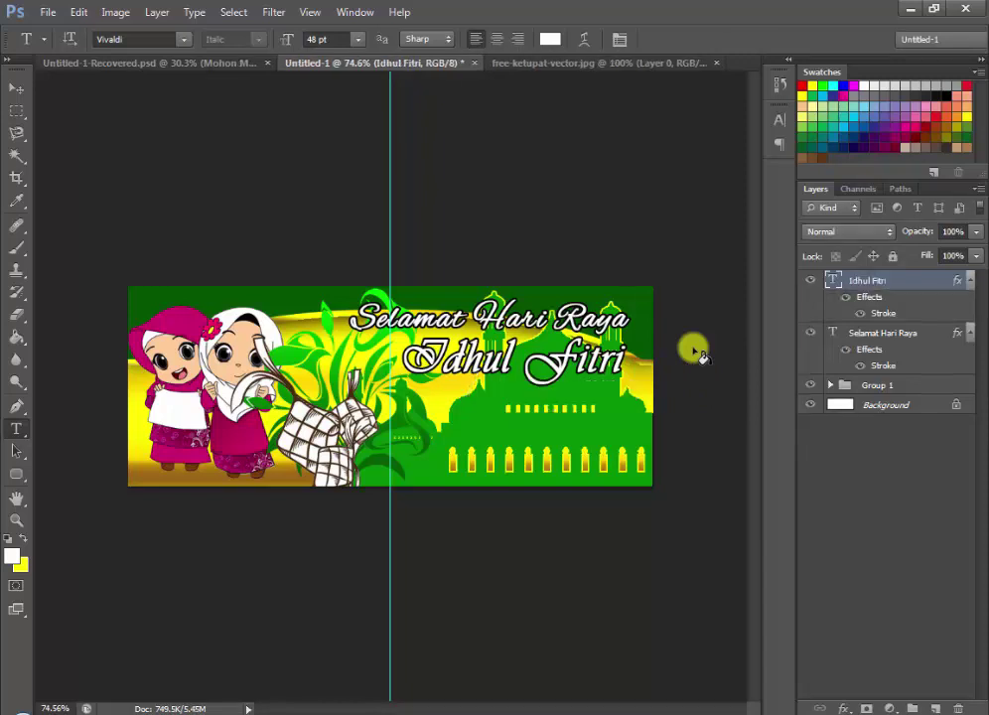
key(v)
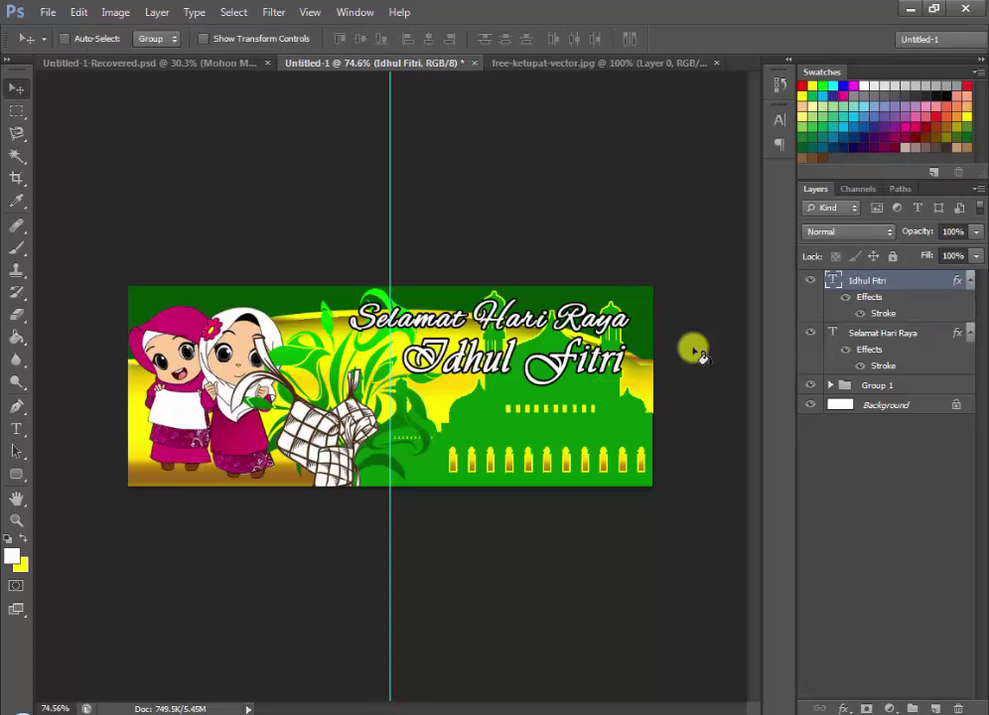
key(alt+bracketleft)
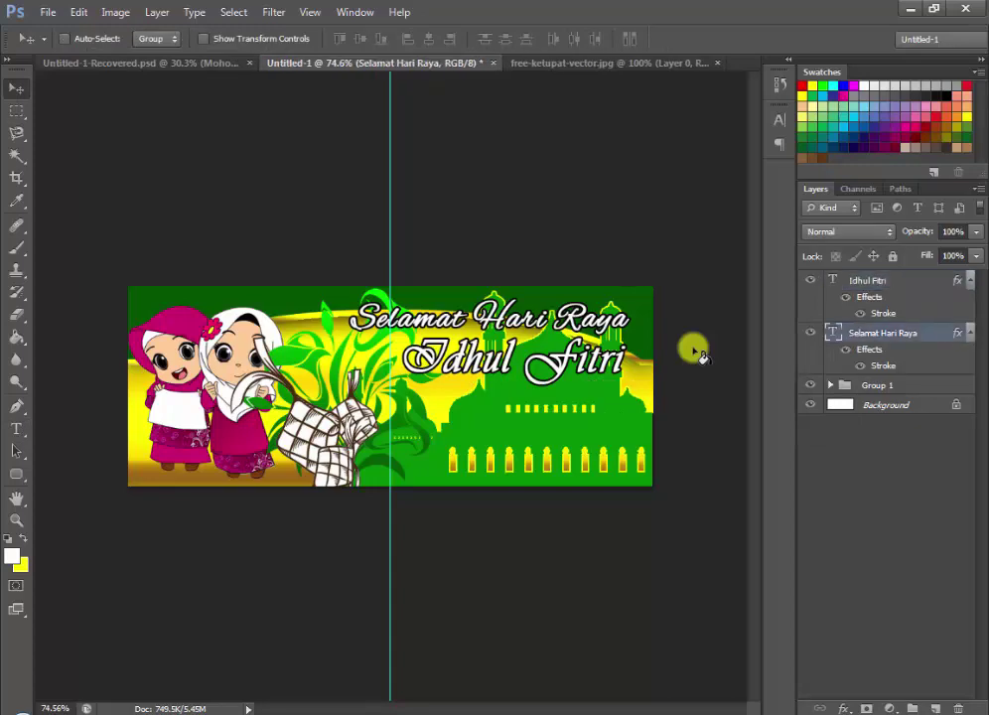
- Duplicate the Selamat Hari Raya layer and move the copy below Idhul Fitri
right_click(699, 355)
key(Down)
key(Return)
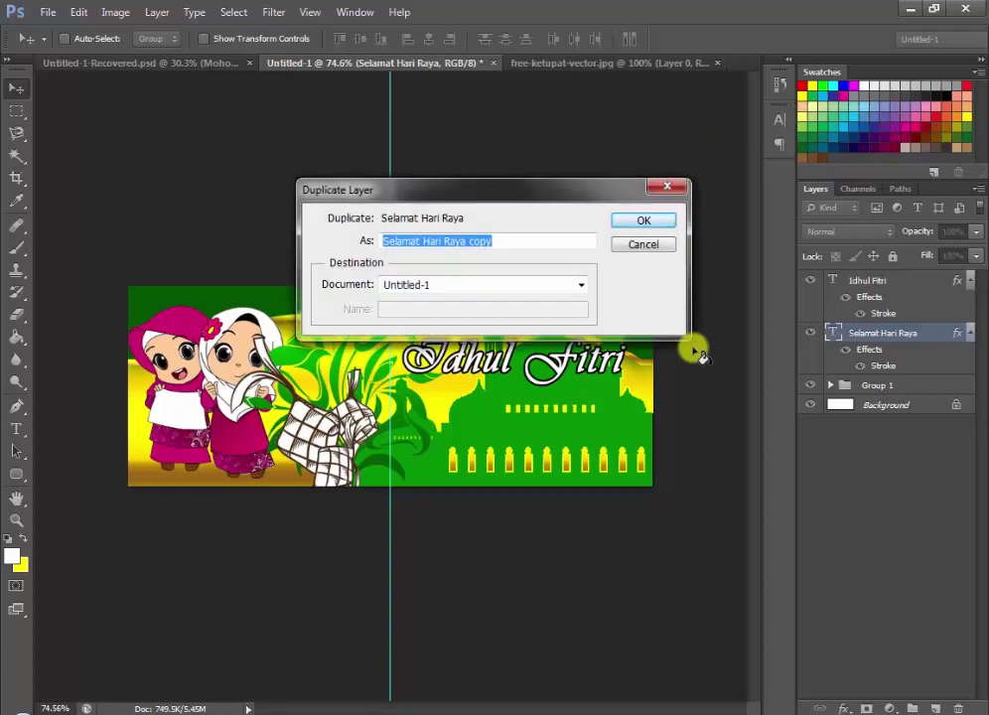
key(Return)
key(shift+Down)
key(shift+Down)
key(shift+Down)
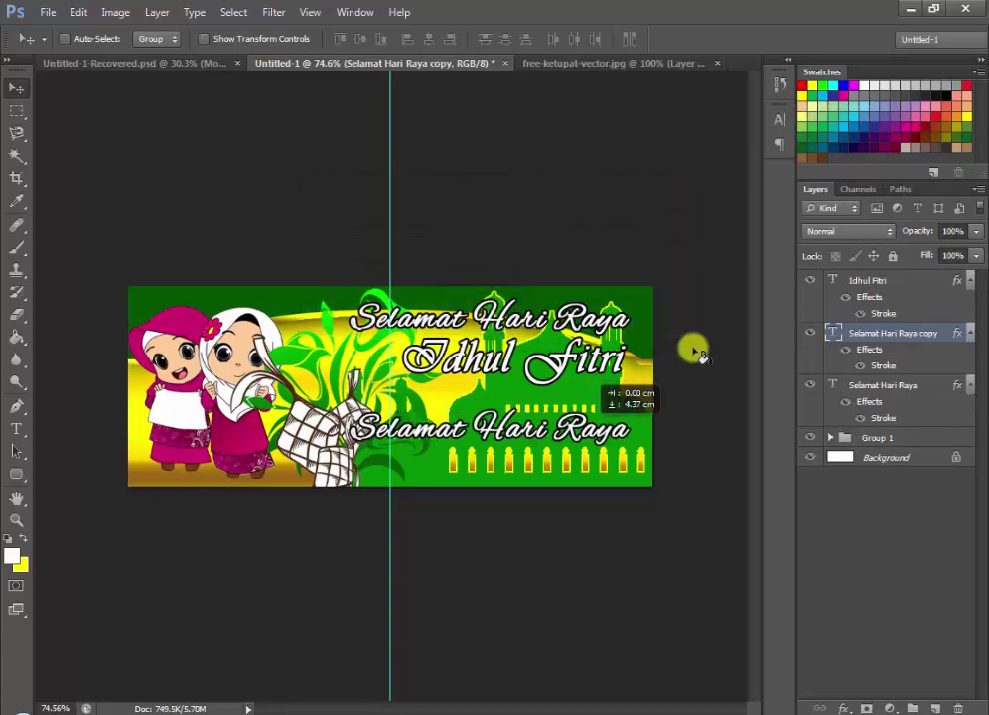
key(t)
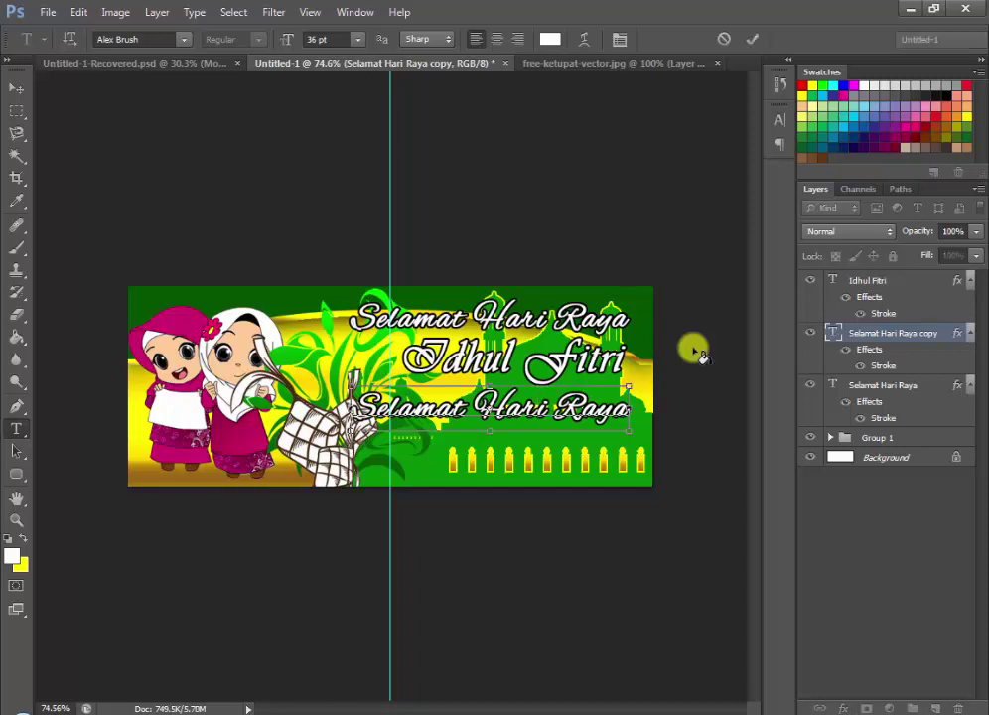
- Replace the copy's text with '1 Syawal 1439 H' and shrink it to 18 pt
key(Return)
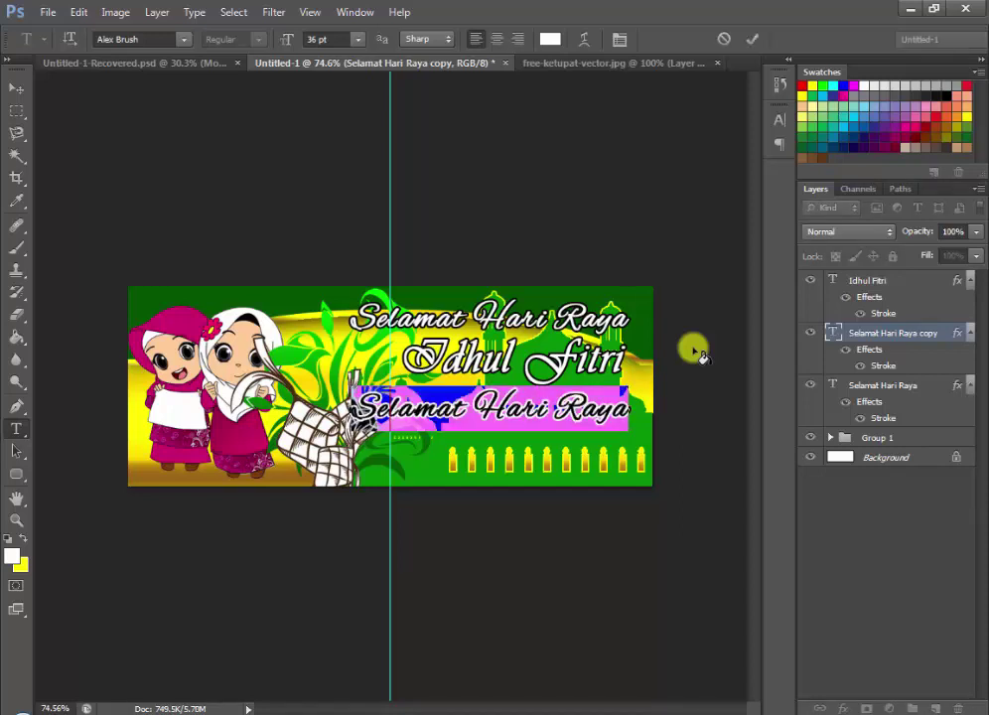
key(BackSpace)
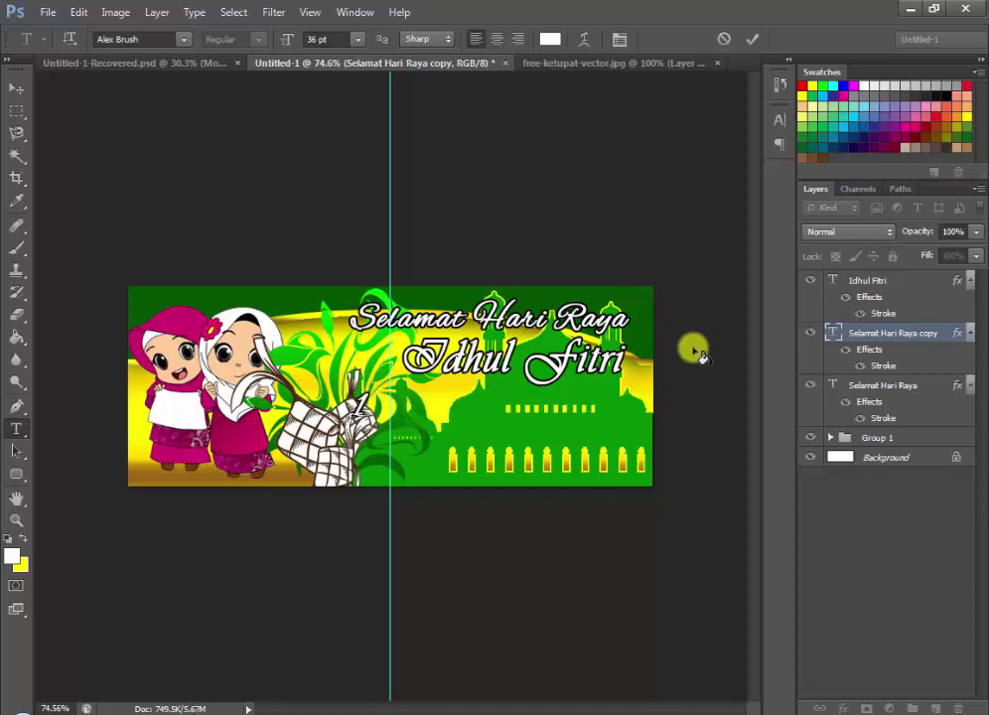
text(Syaw)
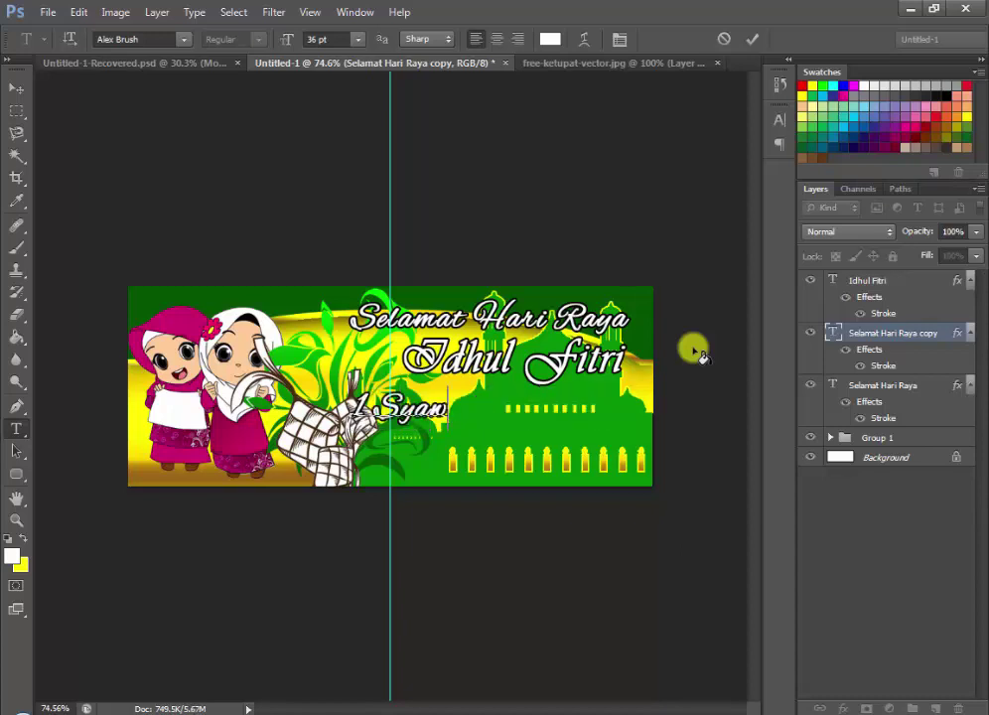
text(al 1)
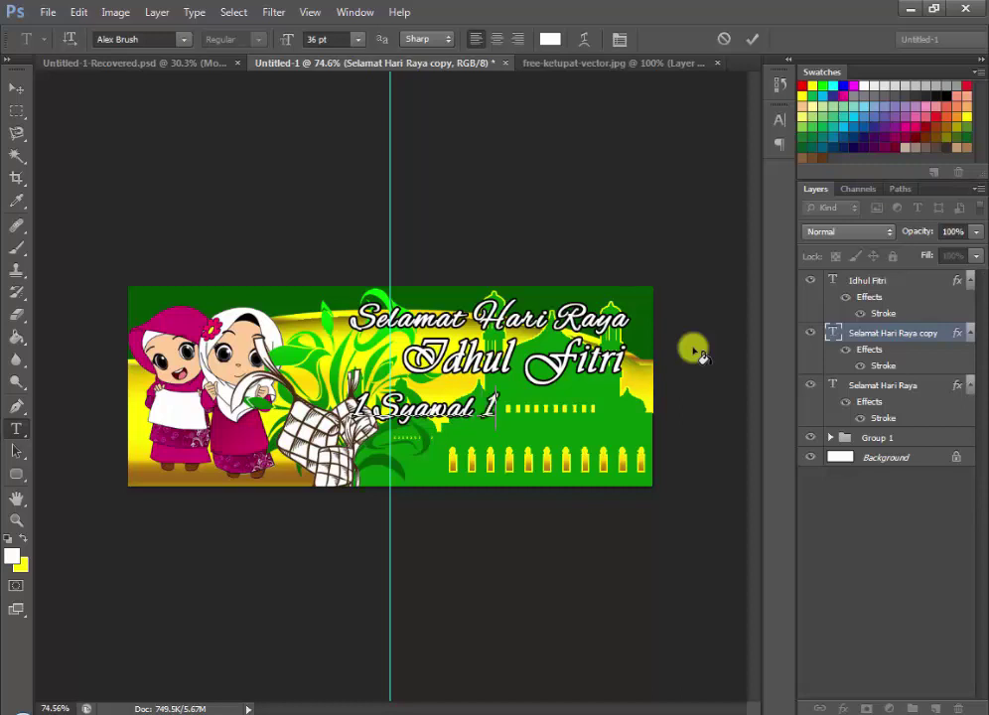
text(439)
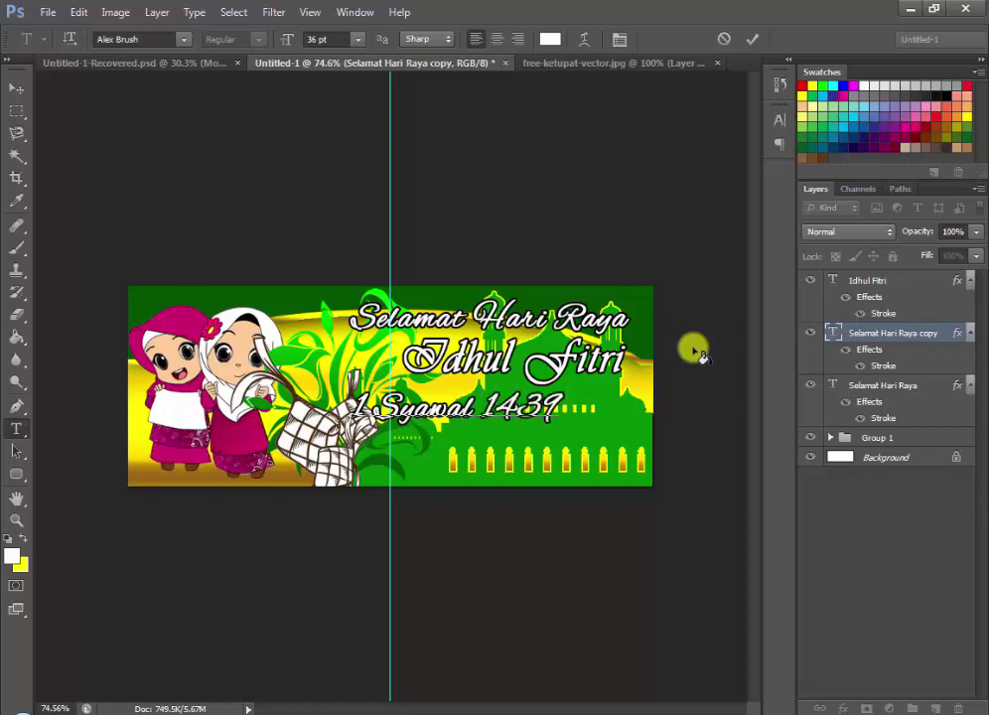
text( H)
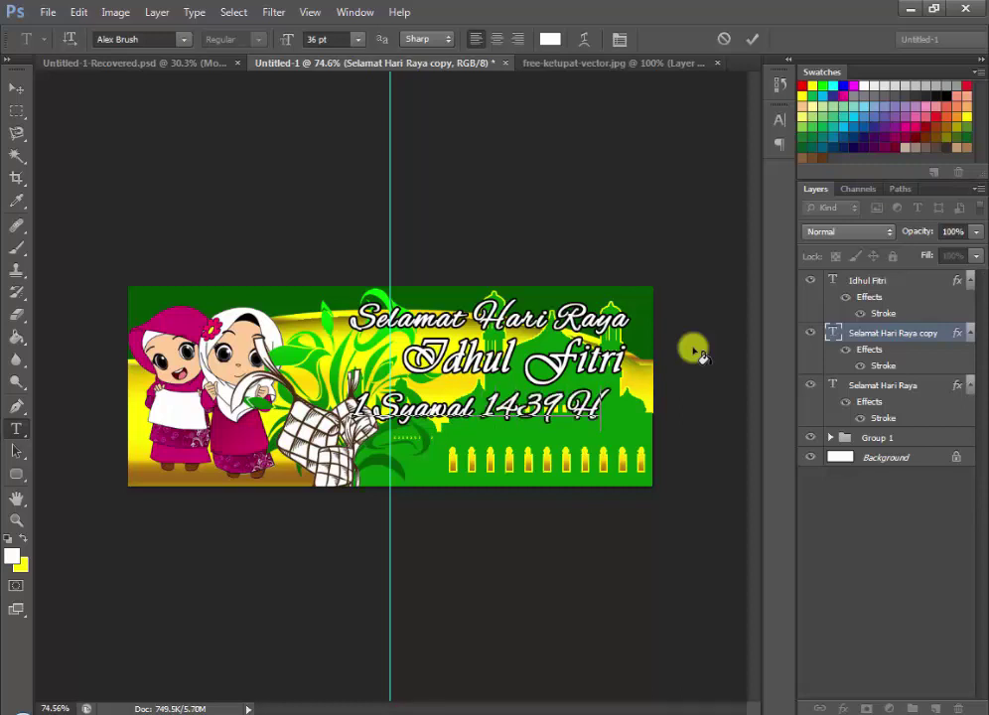
key(ctrl+a)
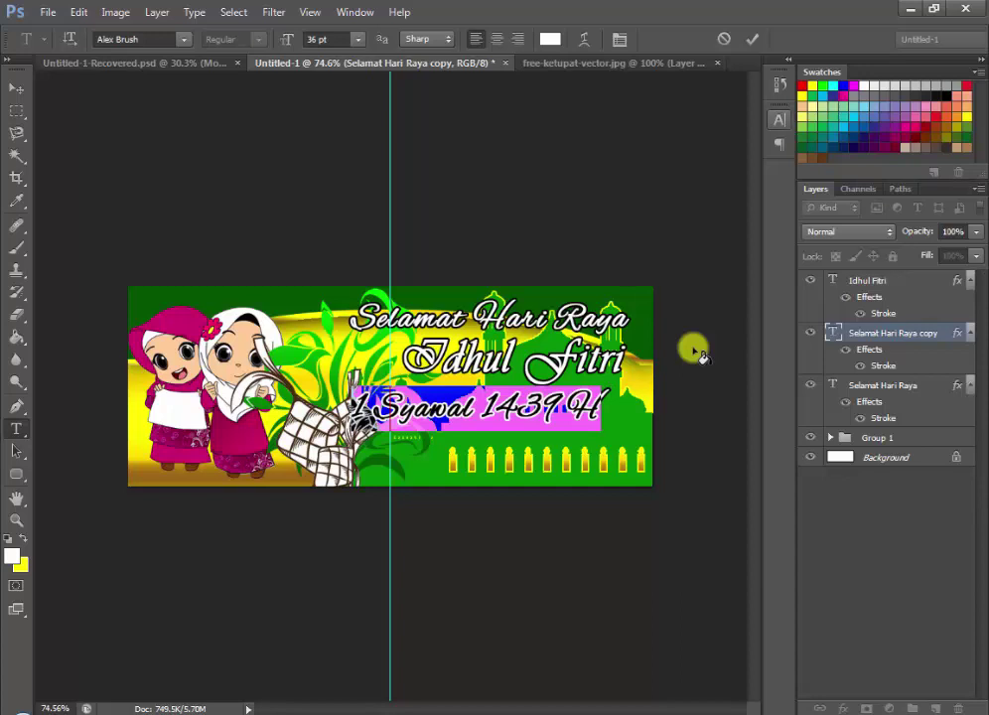
key(ctrl+t)
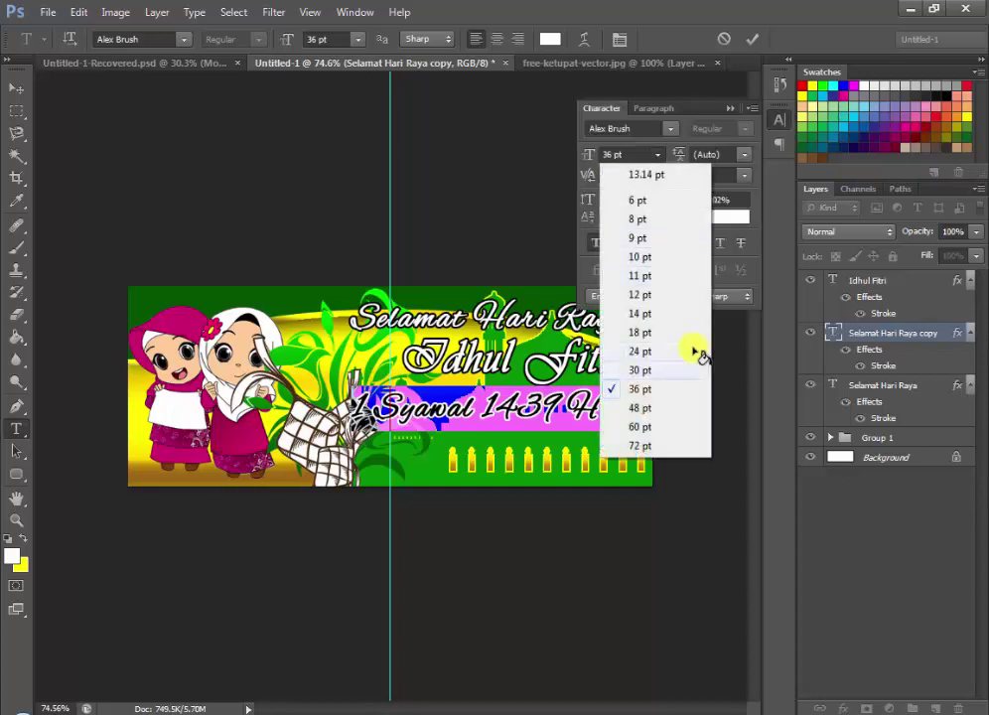
click(695, 354)
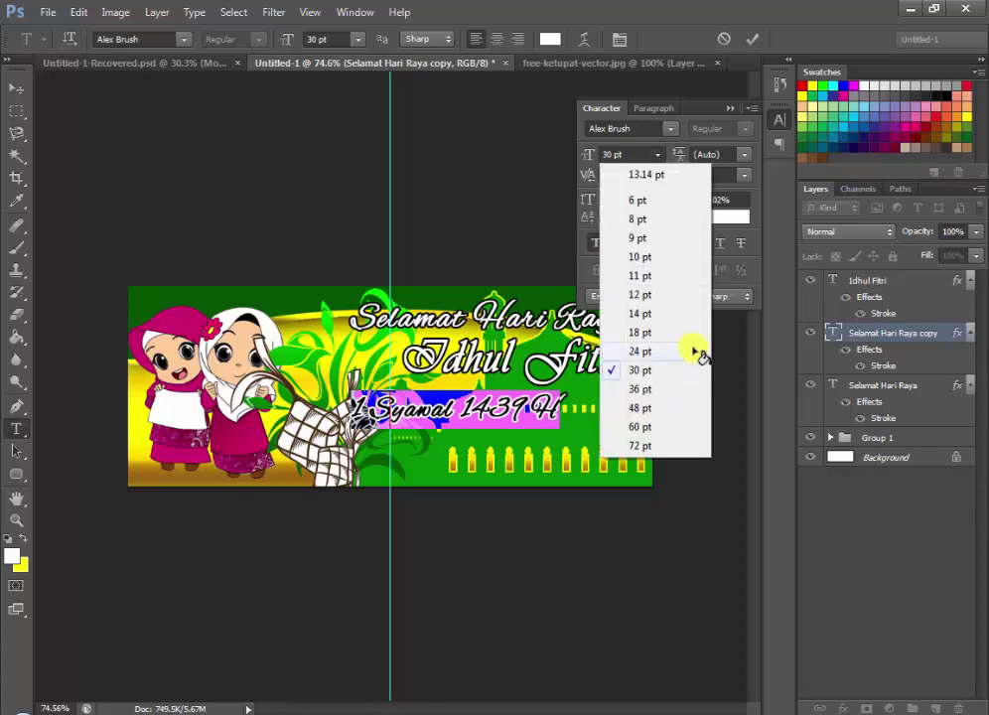
click(694, 351)
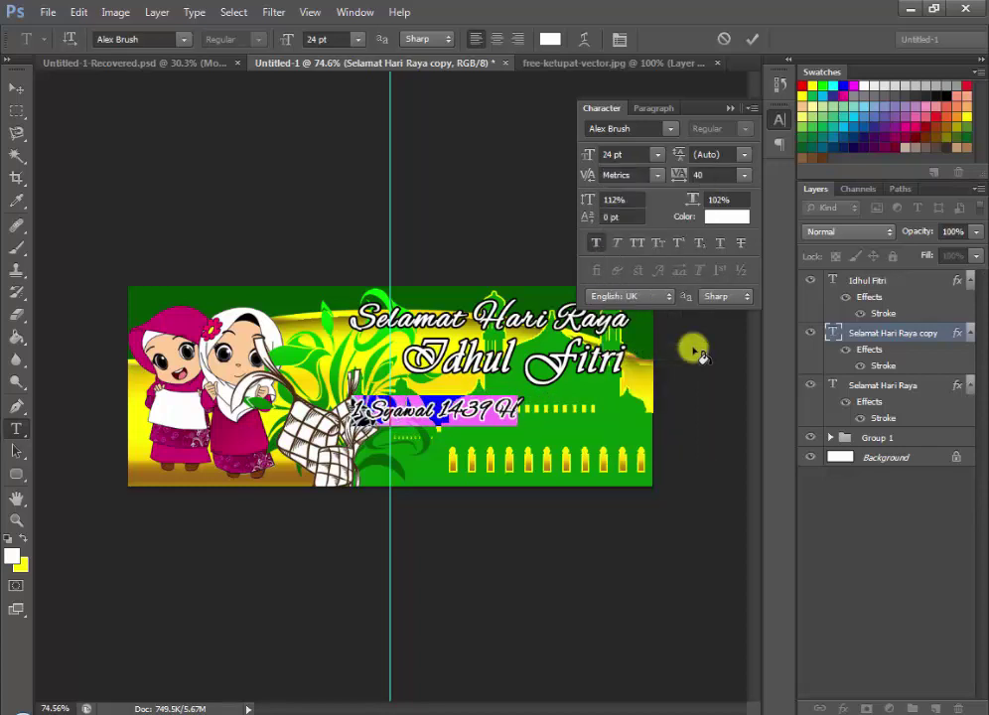
click(694, 351)
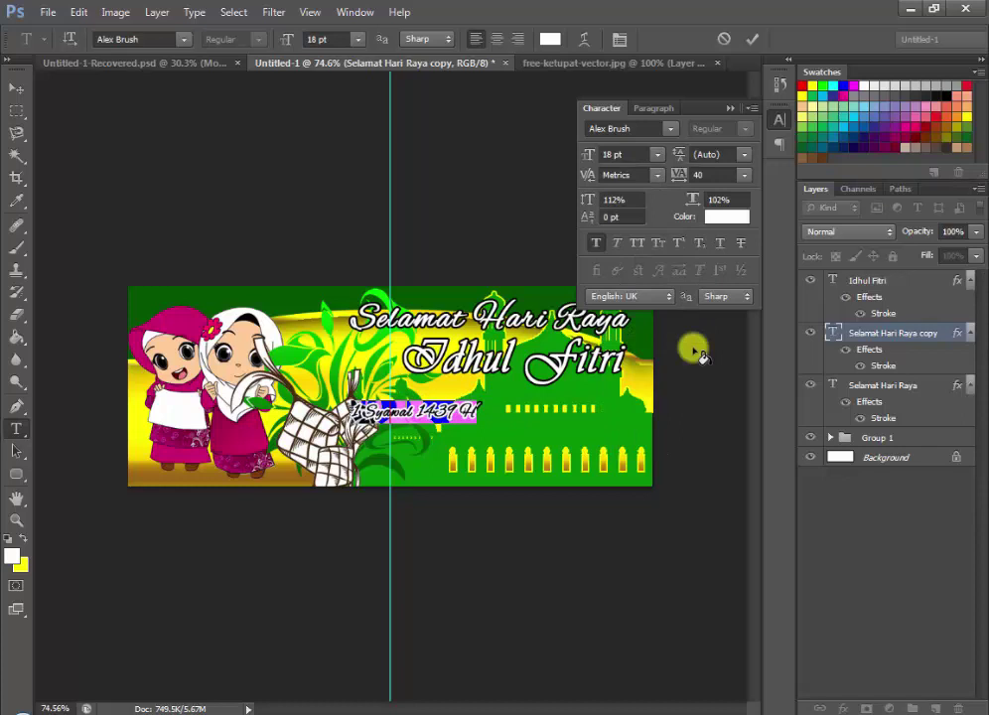
key(ctrl+Return)
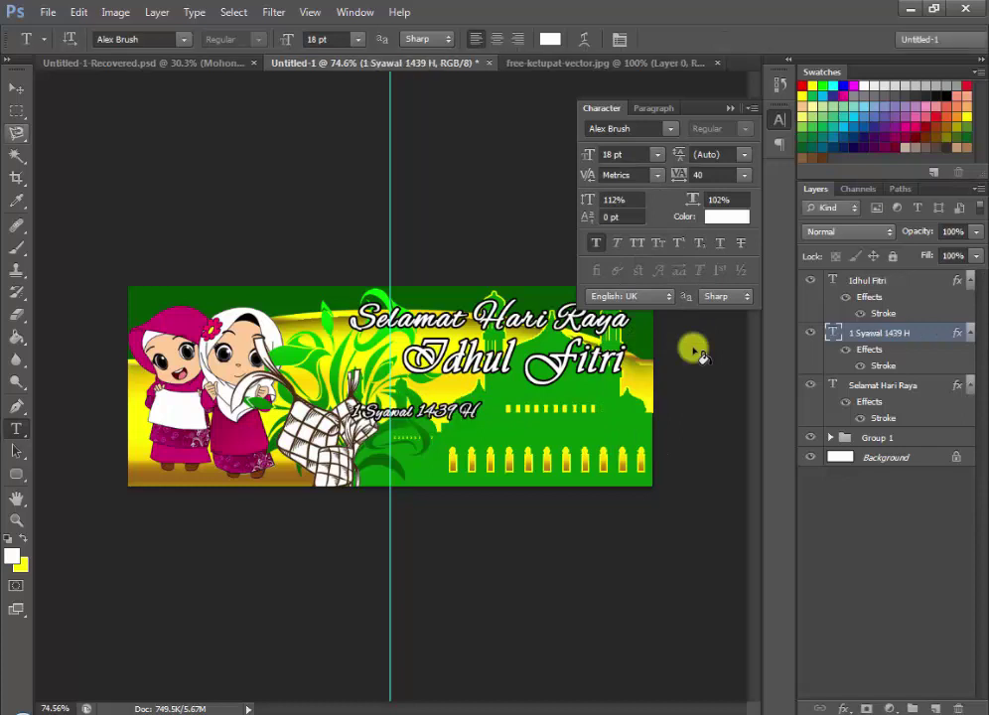
- Move the date line just beneath Idhul Fitri
key(v)
drag(457, 368, 581, 357)
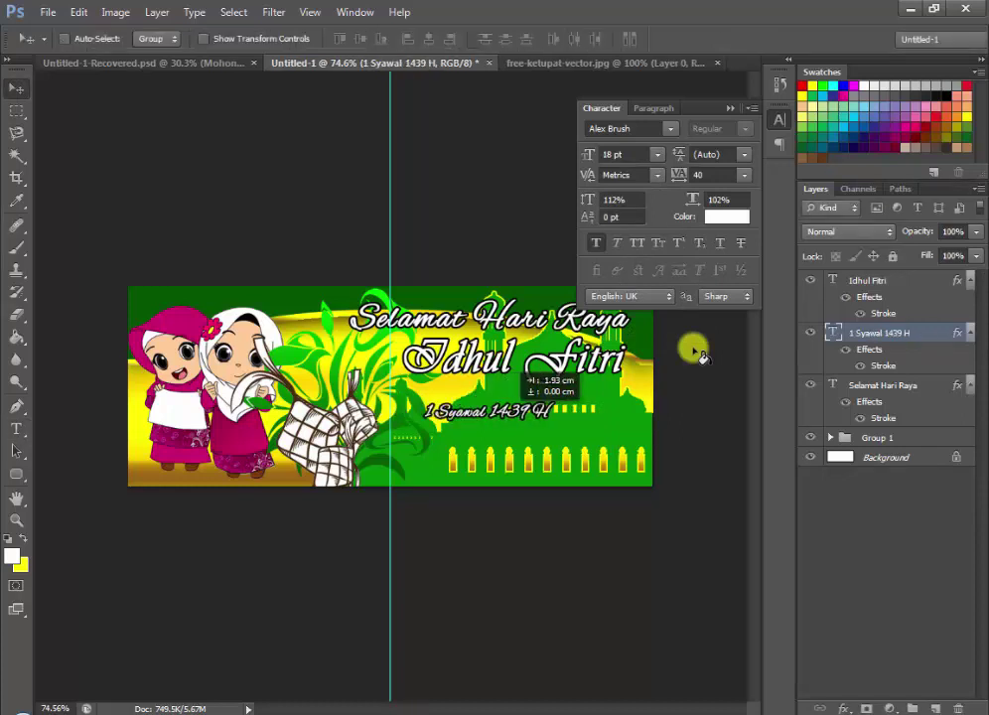
key(Up)
key(Up)
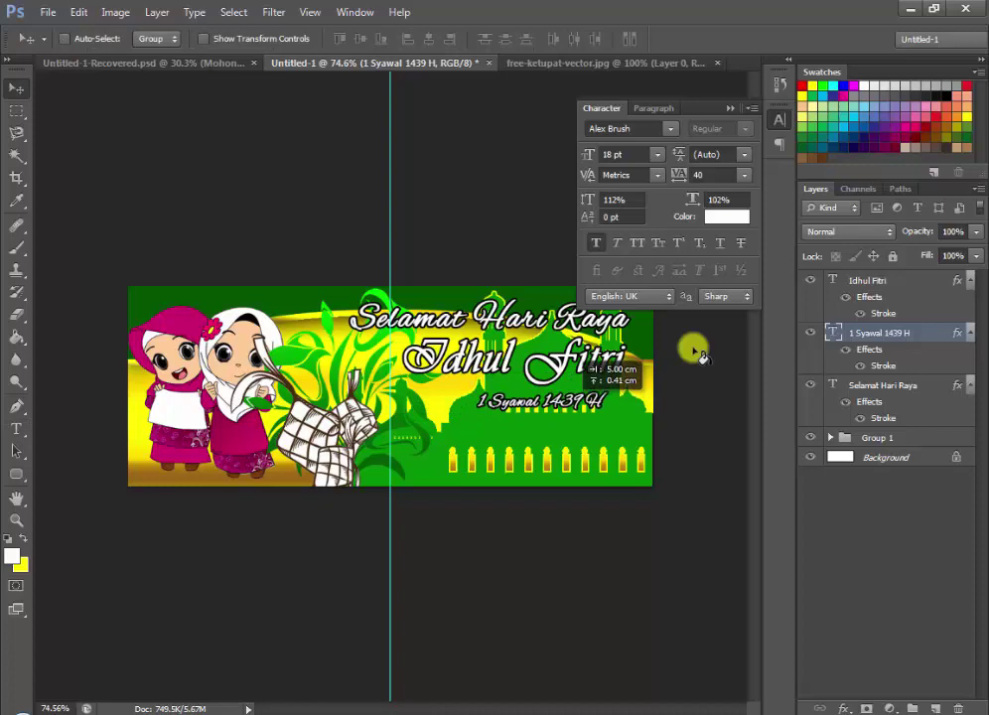
key(Up)
key(Up)
key(Up)
key(Up)
key(Up)
key(Up)
key(Up)
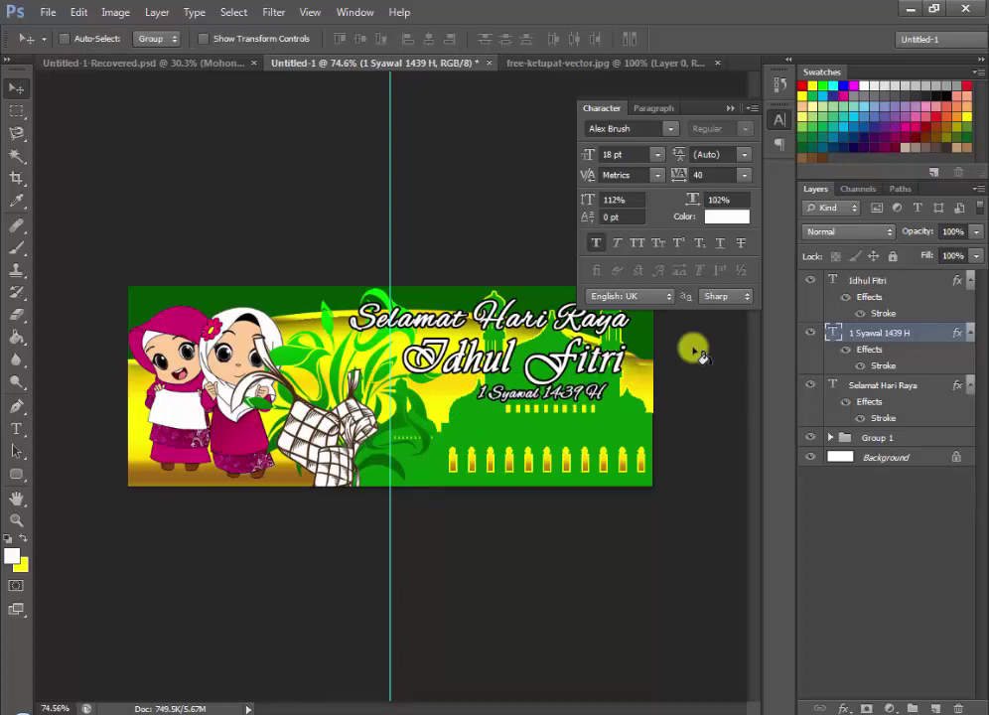
- Thin the date line's black outside stroke to 2 px
right_click(879, 332)
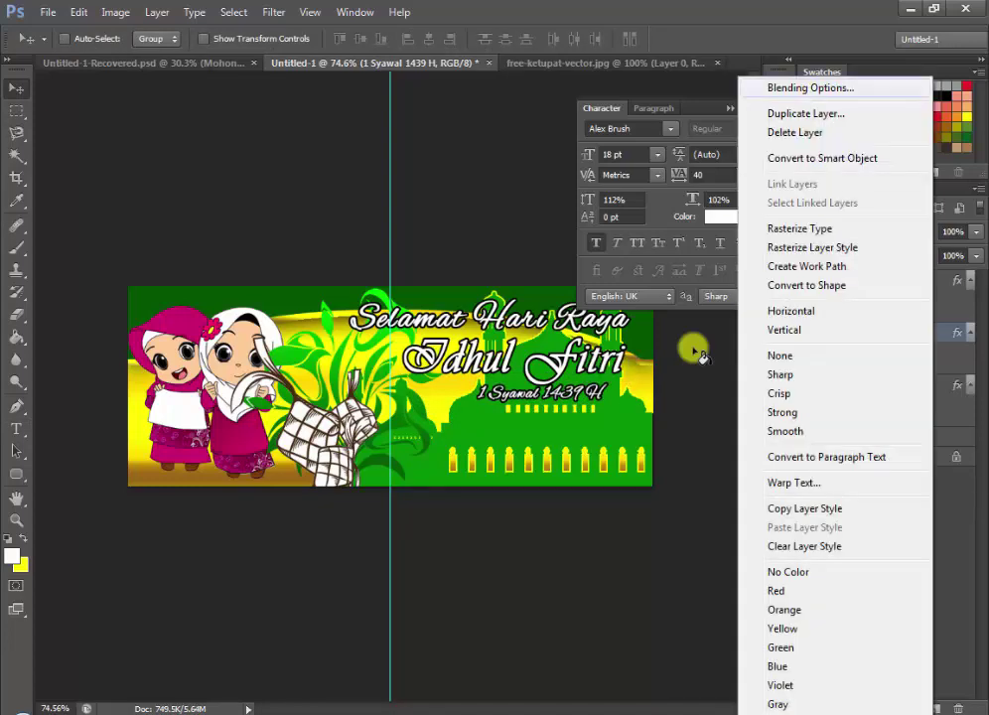
click(805, 87)
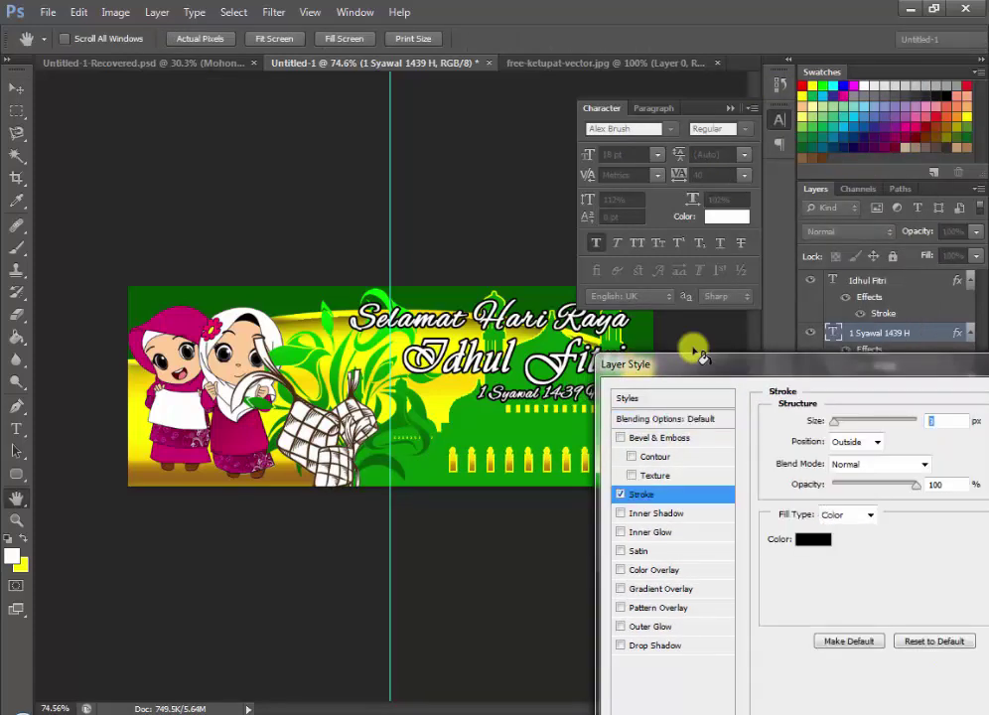
text(12)
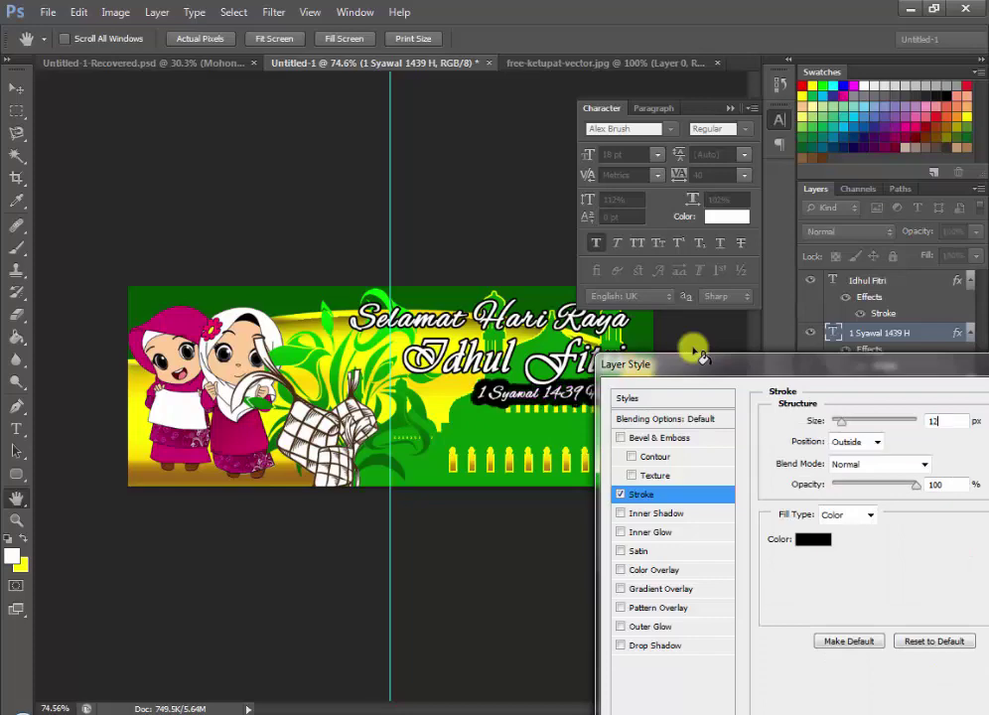
key(Tab)
text(2)
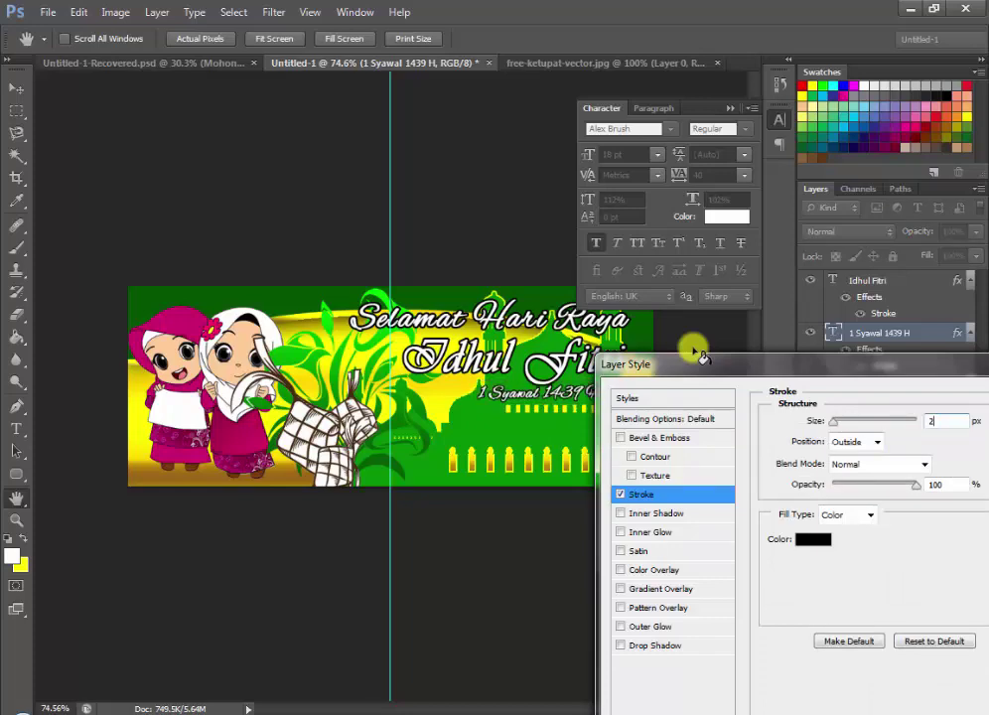
key(Return)
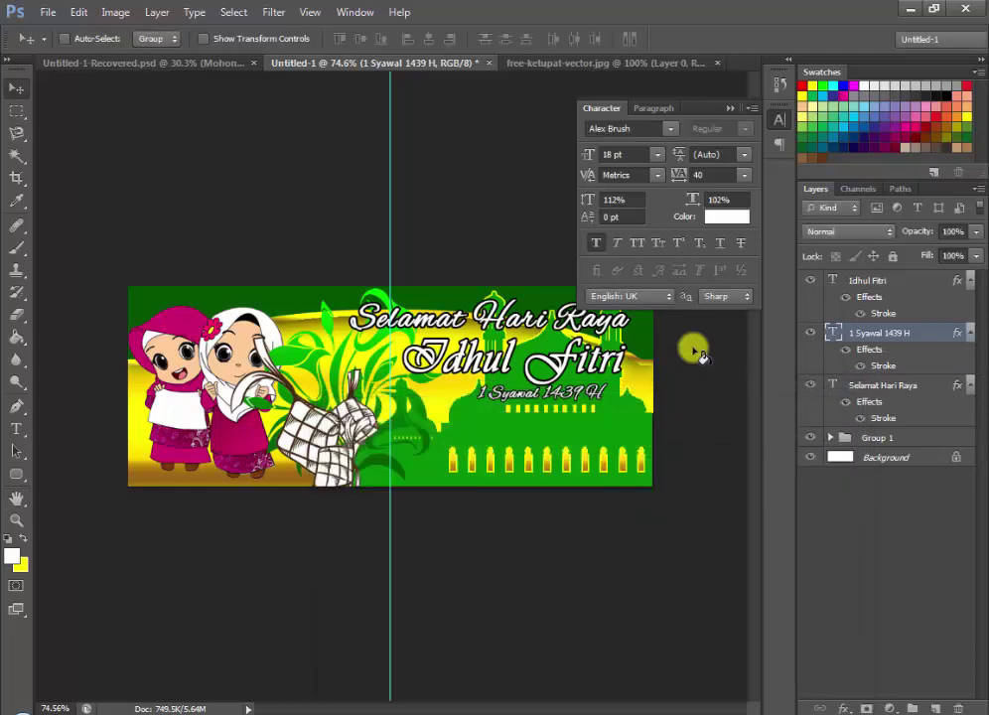
click(694, 352)
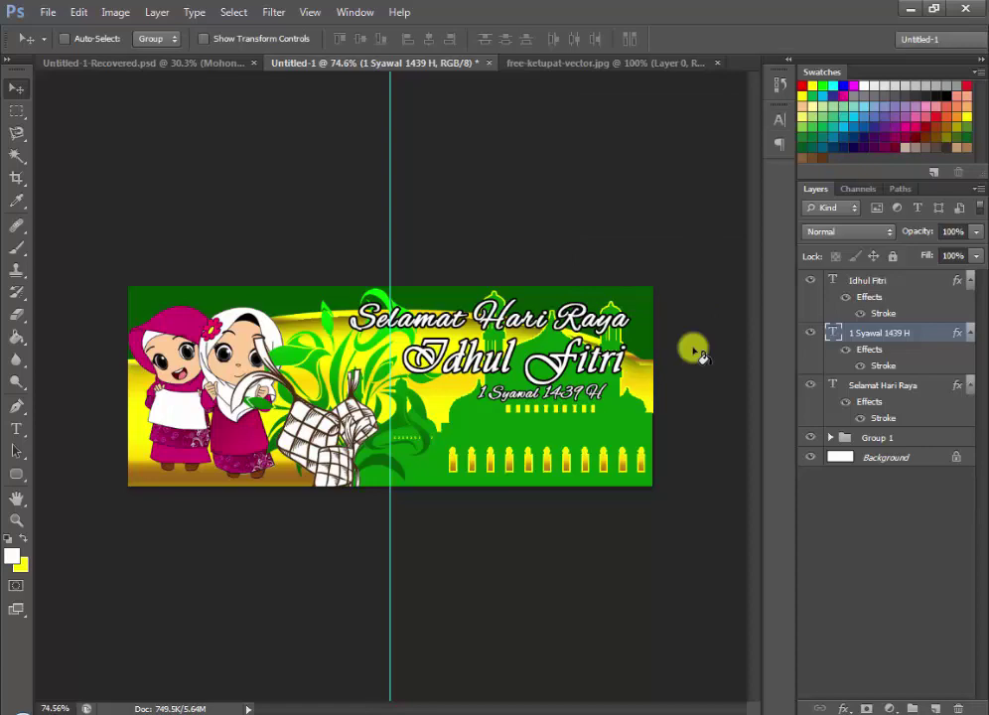
- Check the reference banner, then type 'Mohon Maaf' below the date line
key(ctrl+shift+Tab)
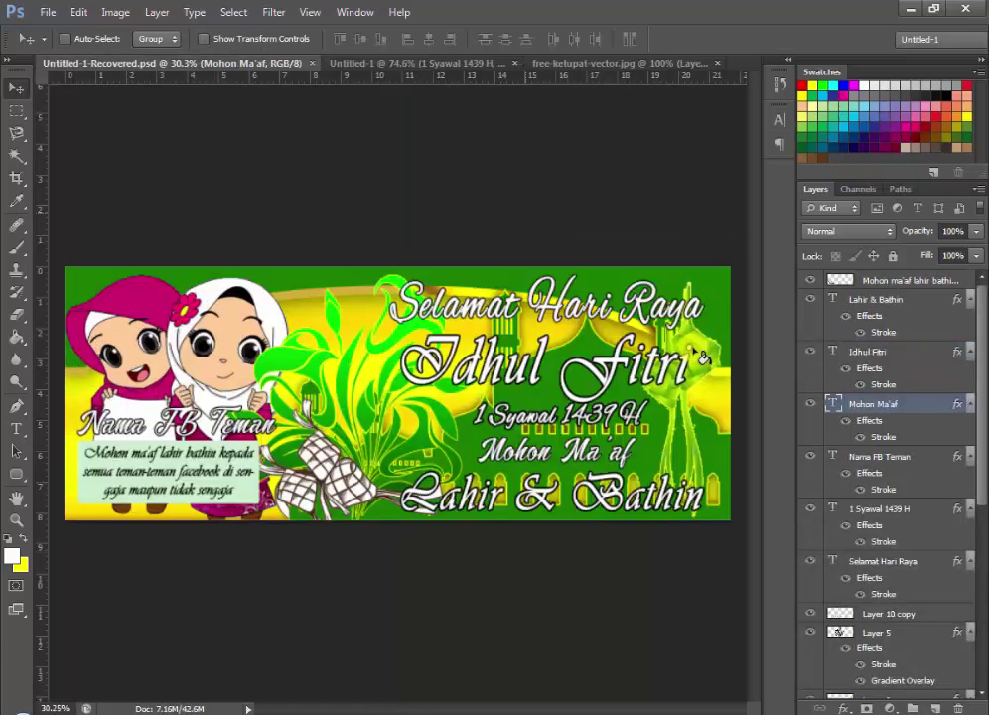
key(ctrl+Tab)
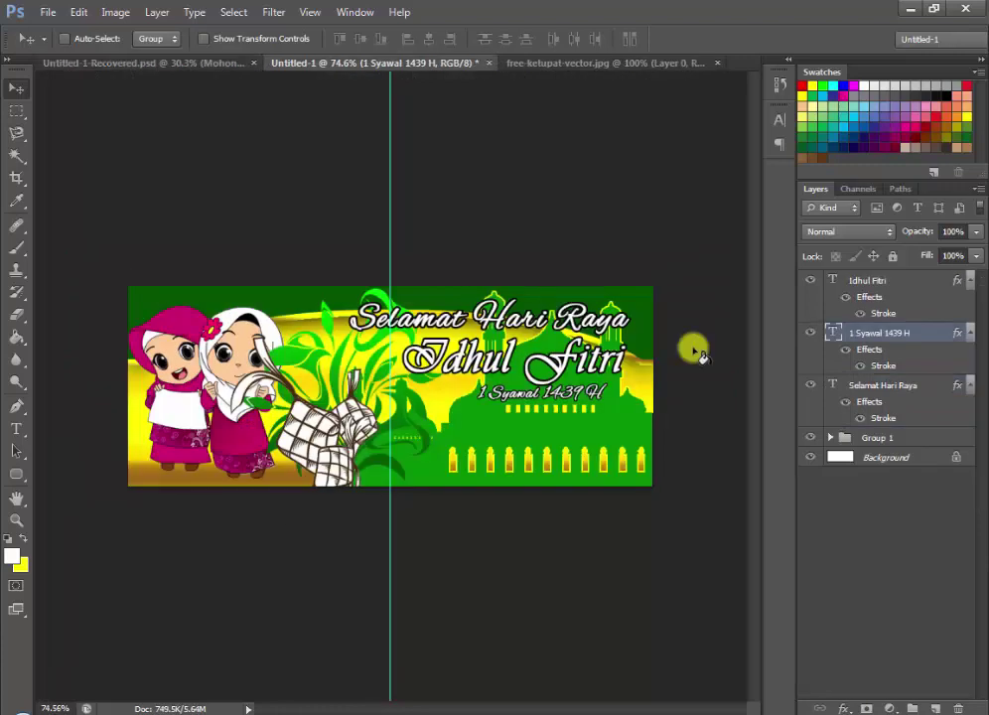
key(alt+bracketright)
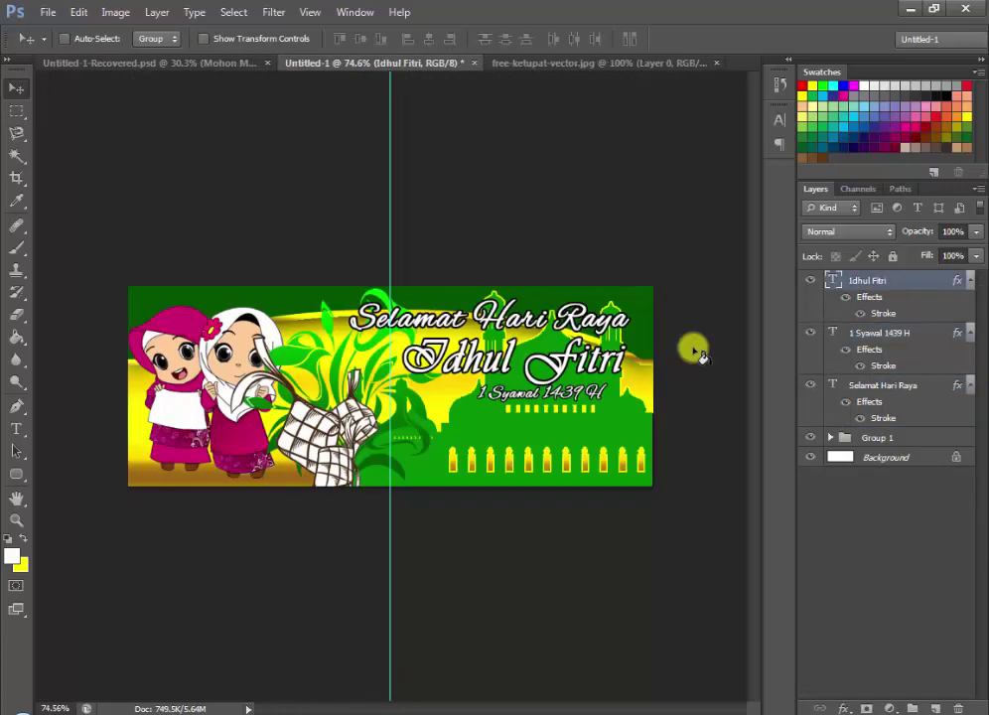
key(t)
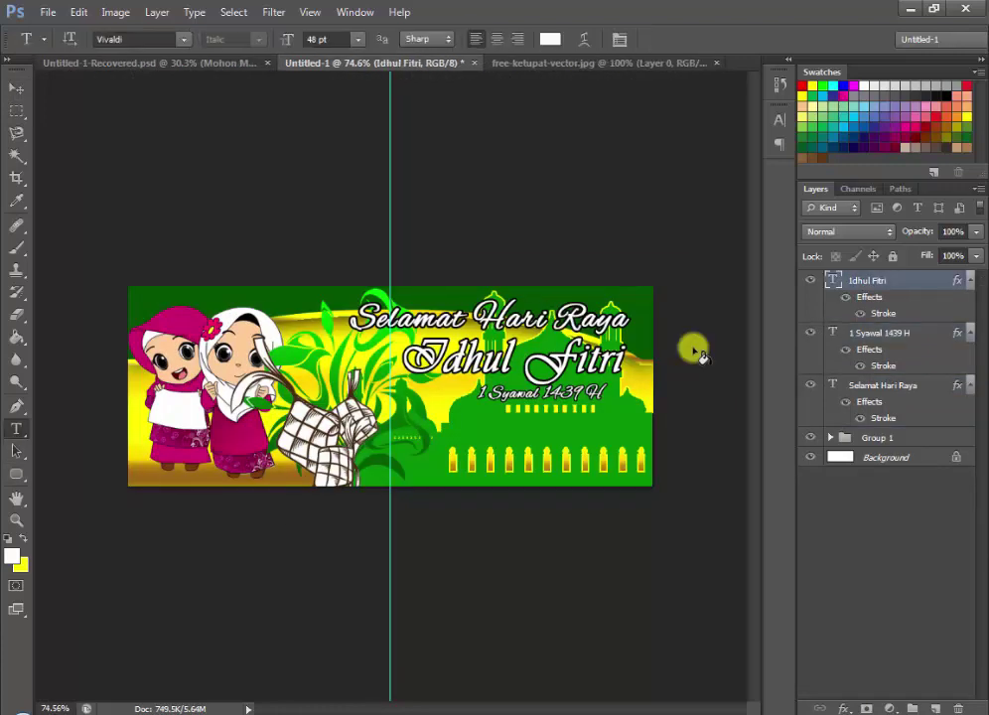
click(438, 434)
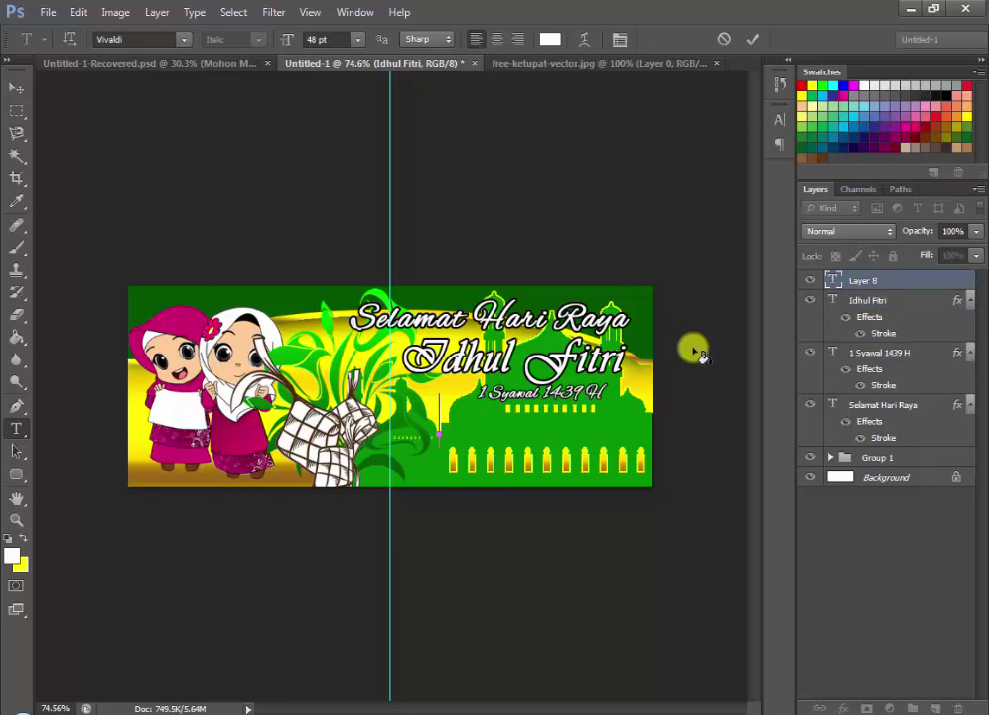
text(Moho)
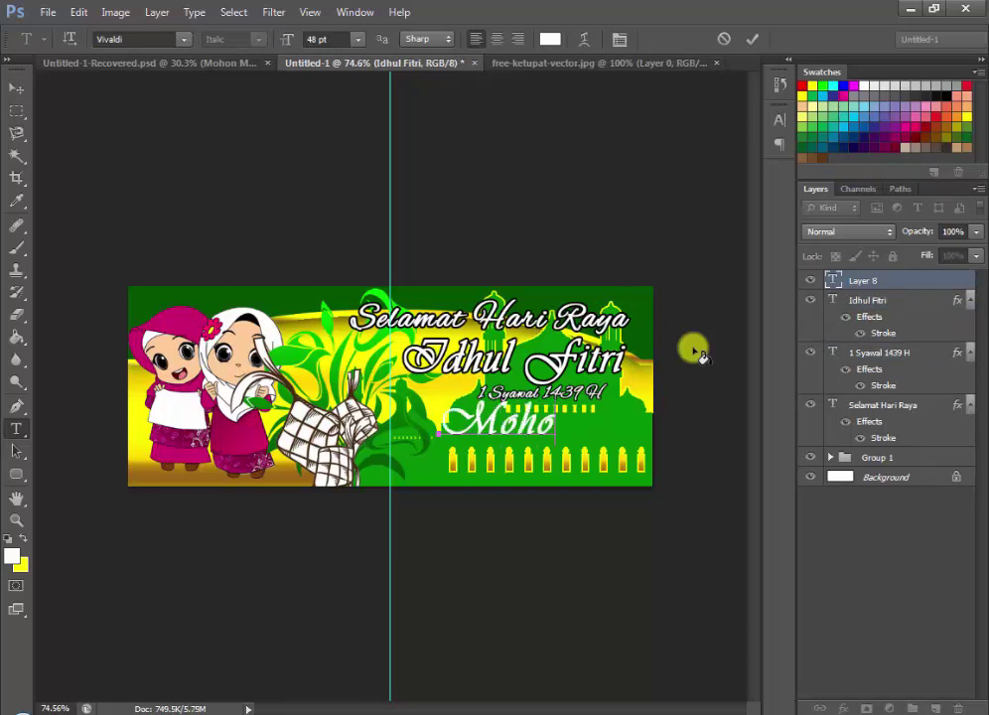
text(n M)
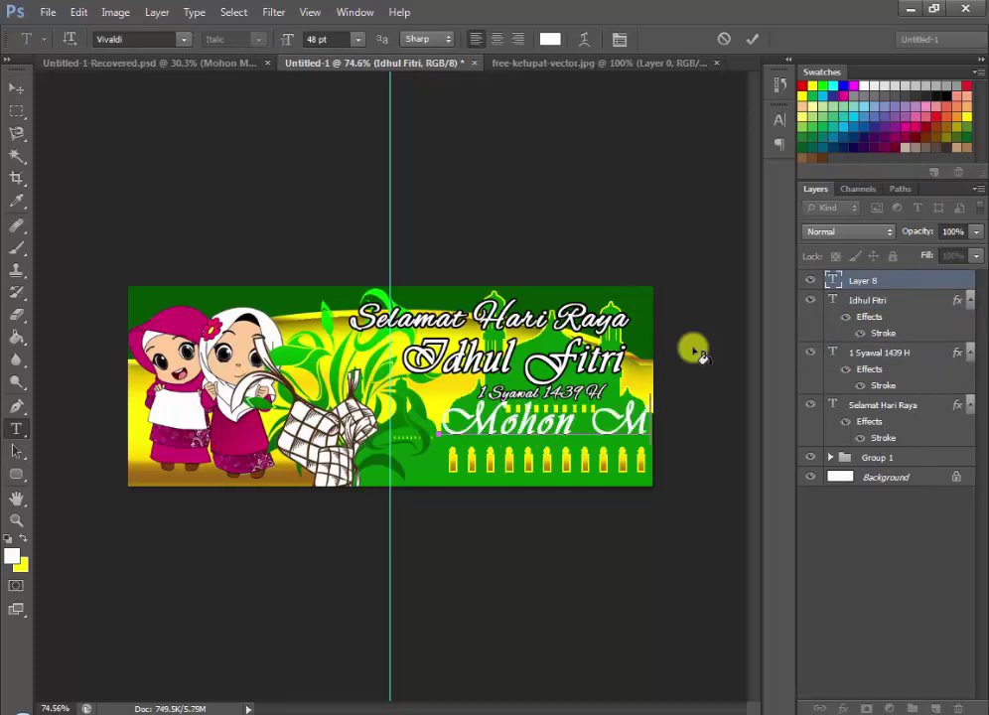
text(aaf)
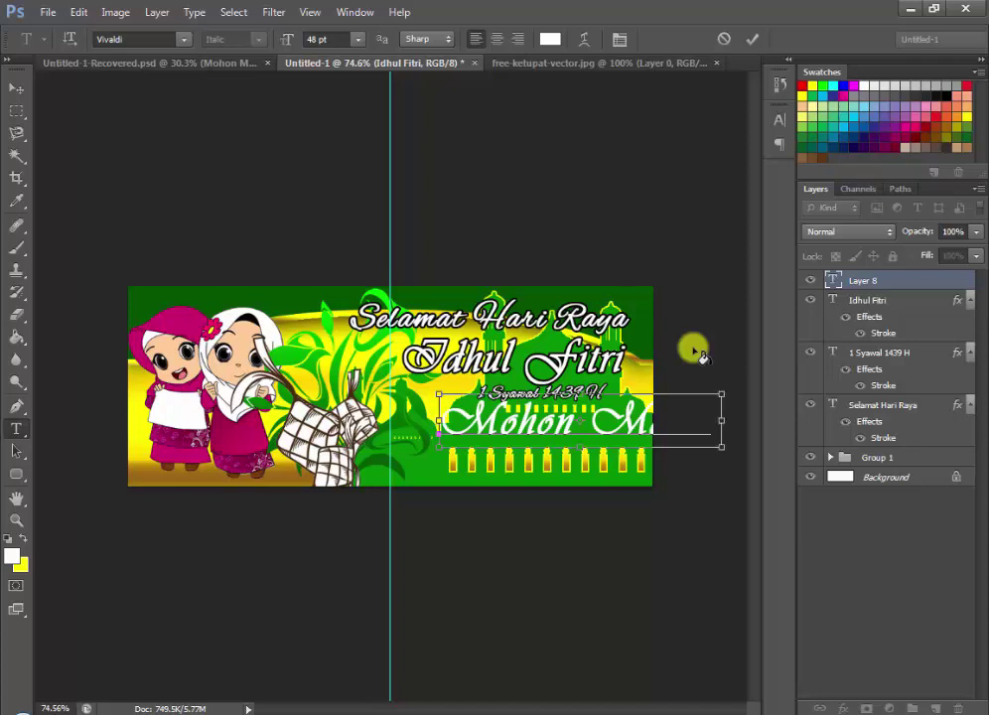
- Set the Mohon Ma'af text to 30 pt and commit it
key(ctrl+a)
key(ctrl+t)
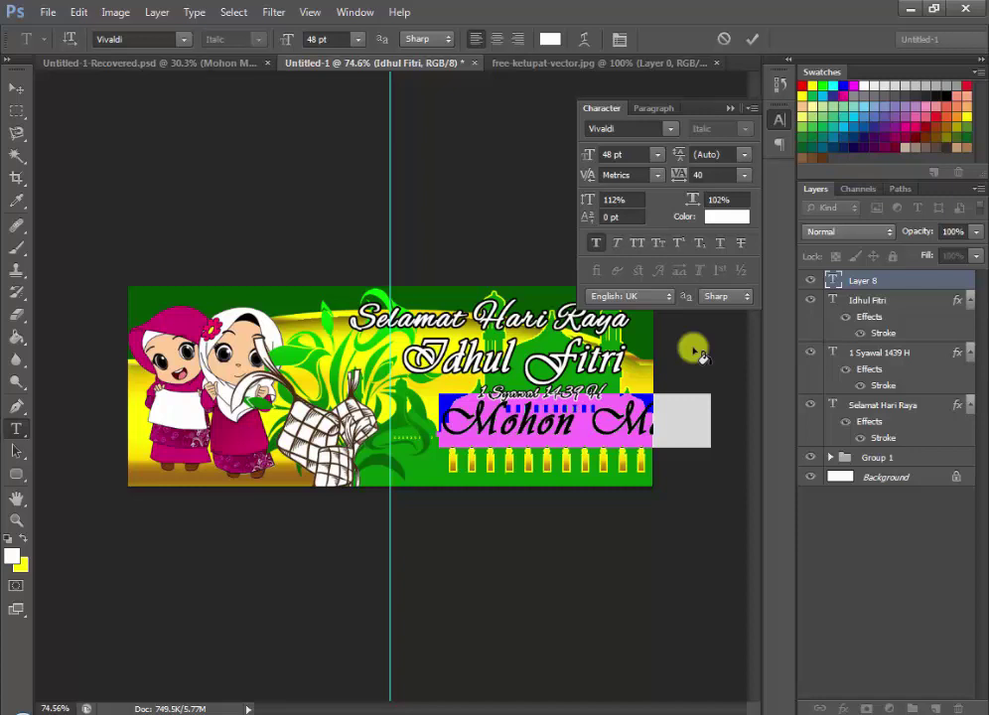
click(657, 154)
click(628, 291)
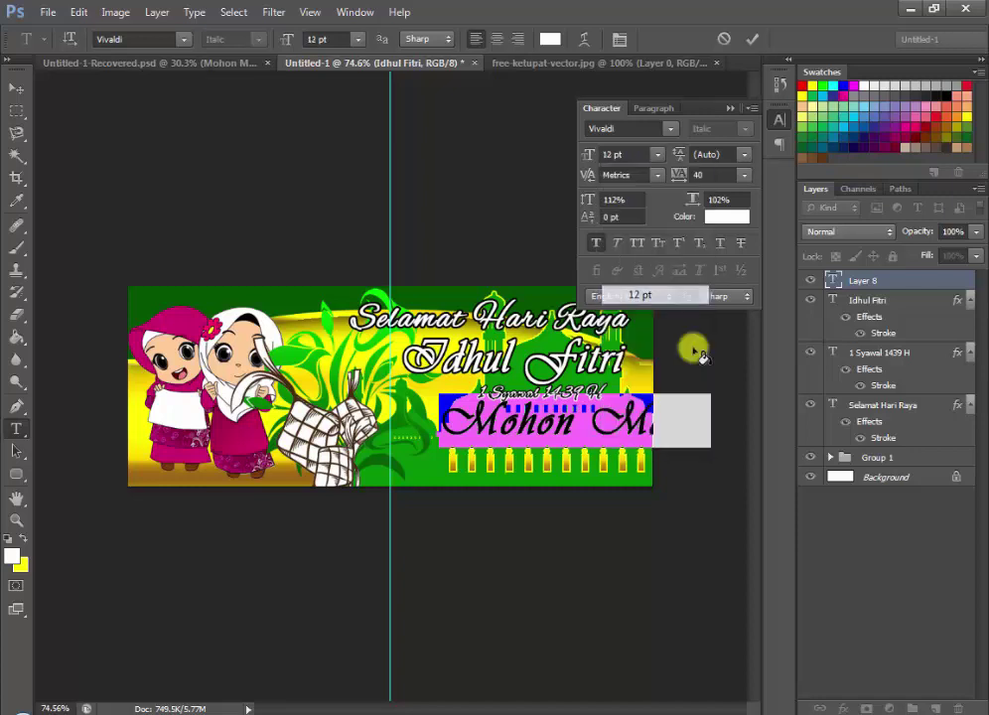
click(657, 154)
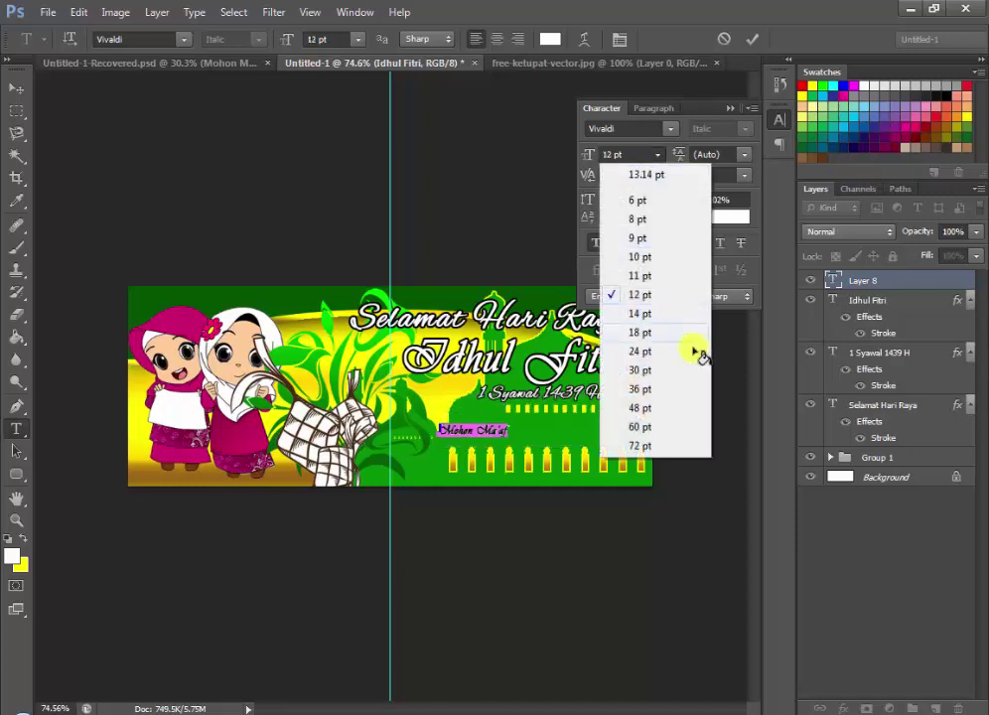
click(640, 368)
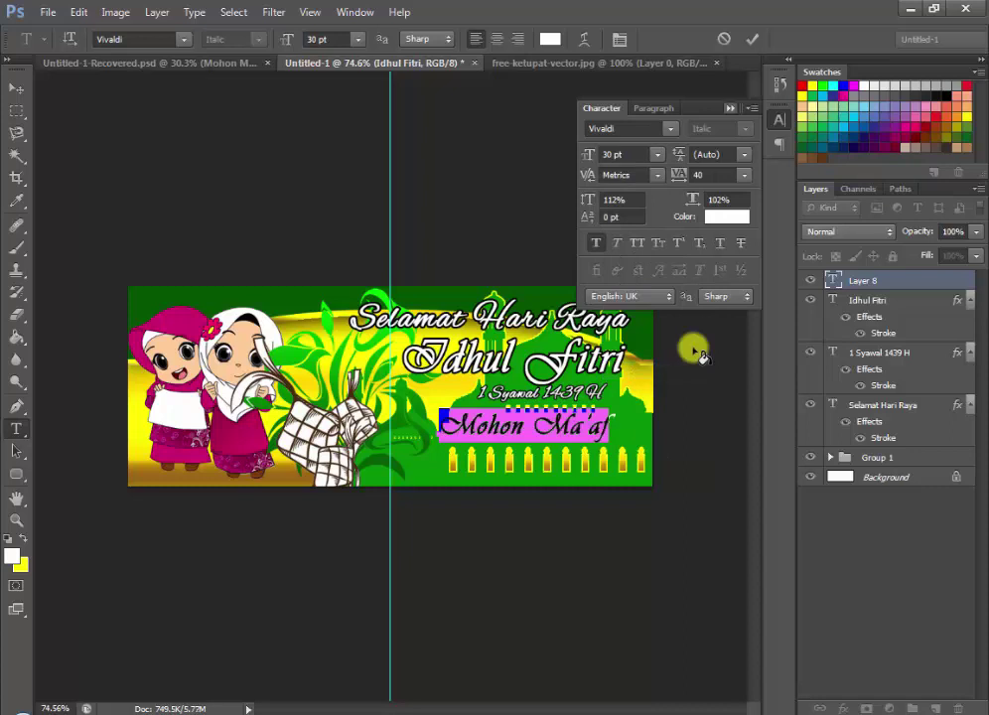
click(695, 350)
key(ctrl+Return)
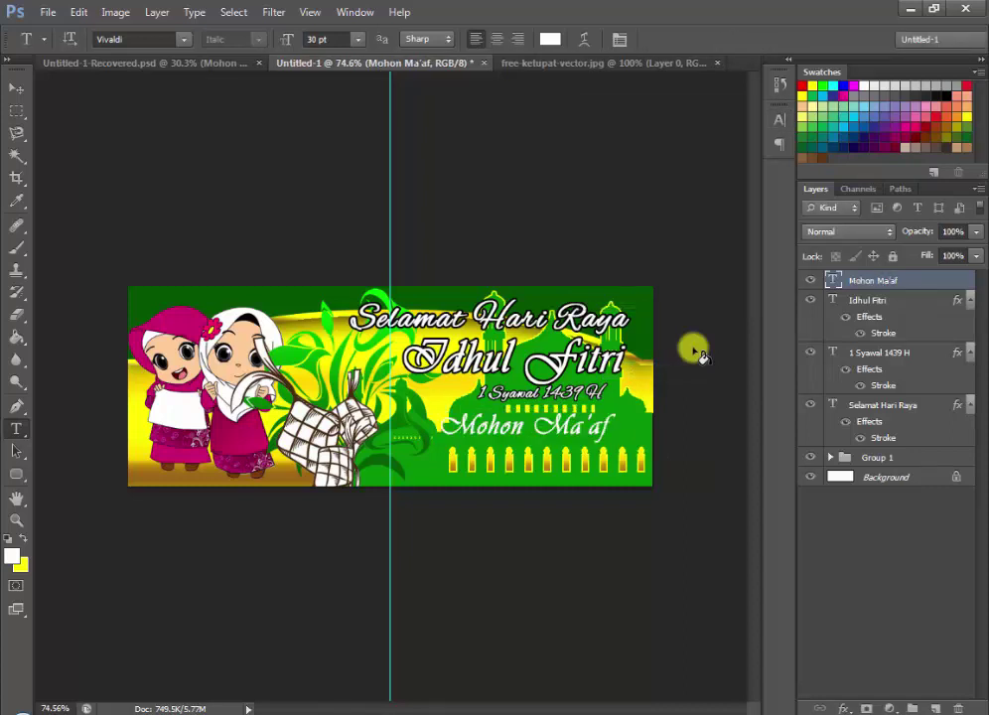
- Add a 3 px black outside stroke to the Mohon Ma'af layer
right_click(874, 280)
click(775, 83)
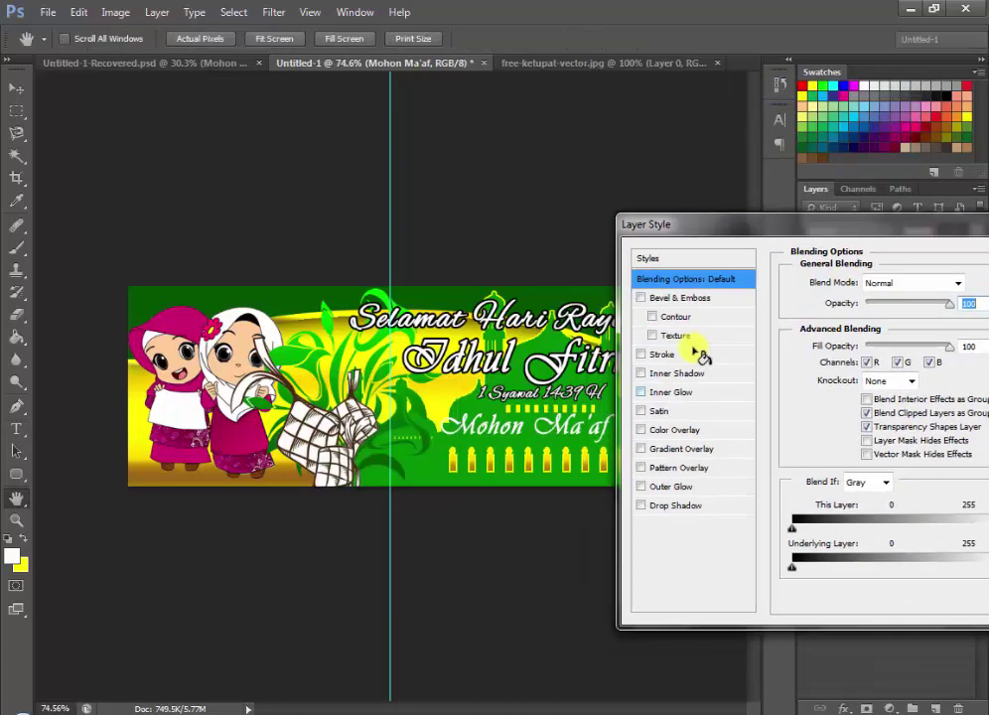
click(698, 355)
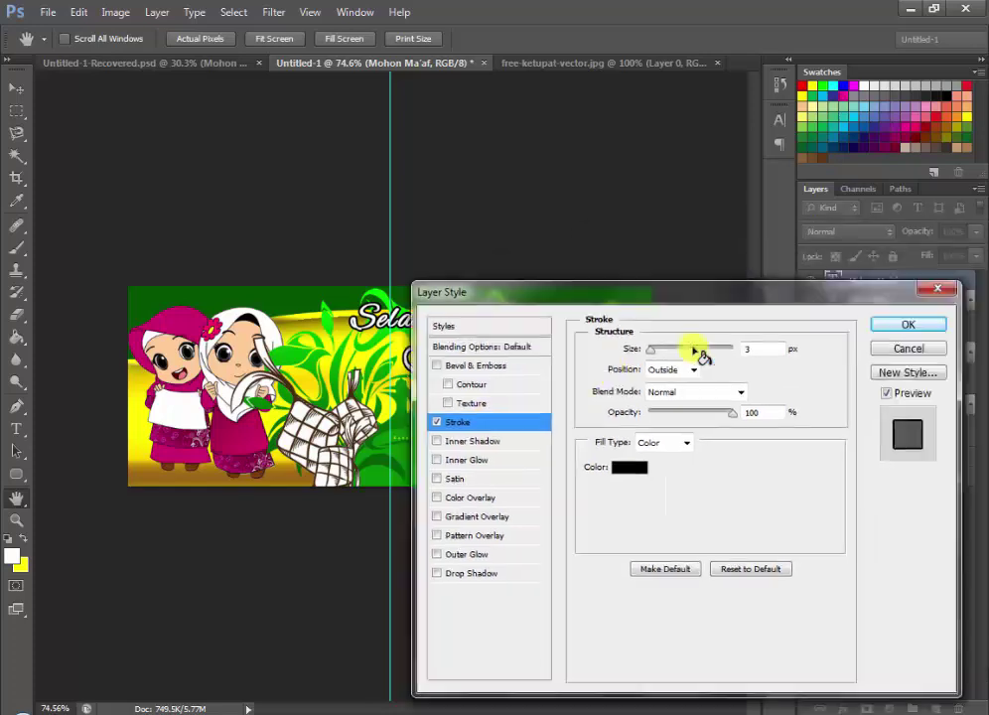
key(Return)
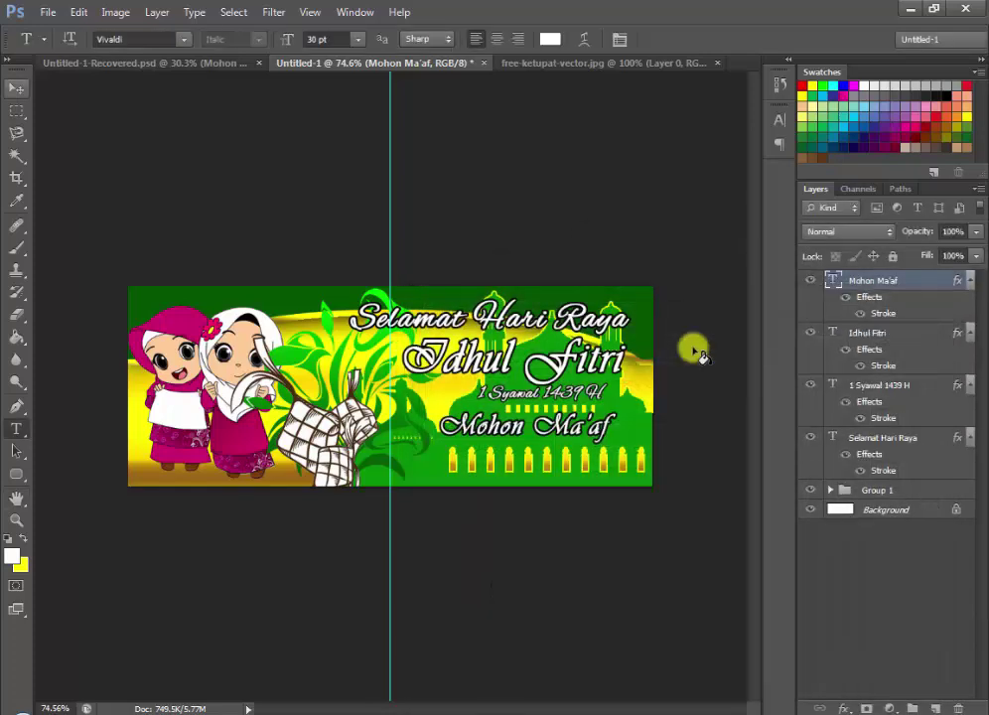
- Nudge Mohon Ma'af so it sits centred just under the date line
key(v)
key(Up)
key(Up)
key(Up)
key(Right)
key(Right)
key(Right)
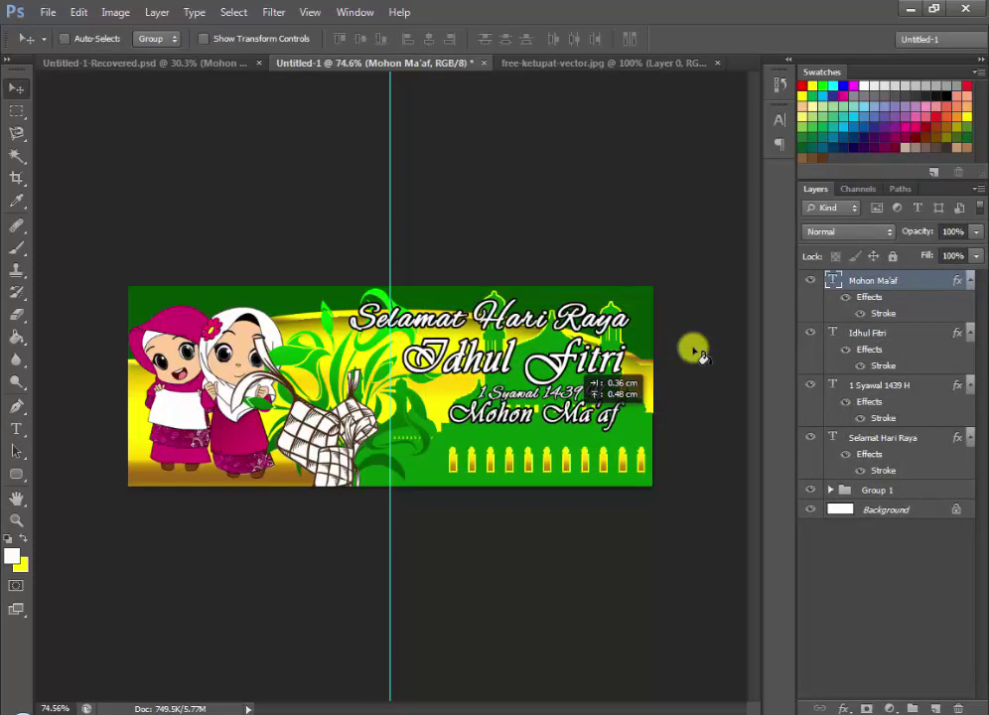
key(shift+Left)
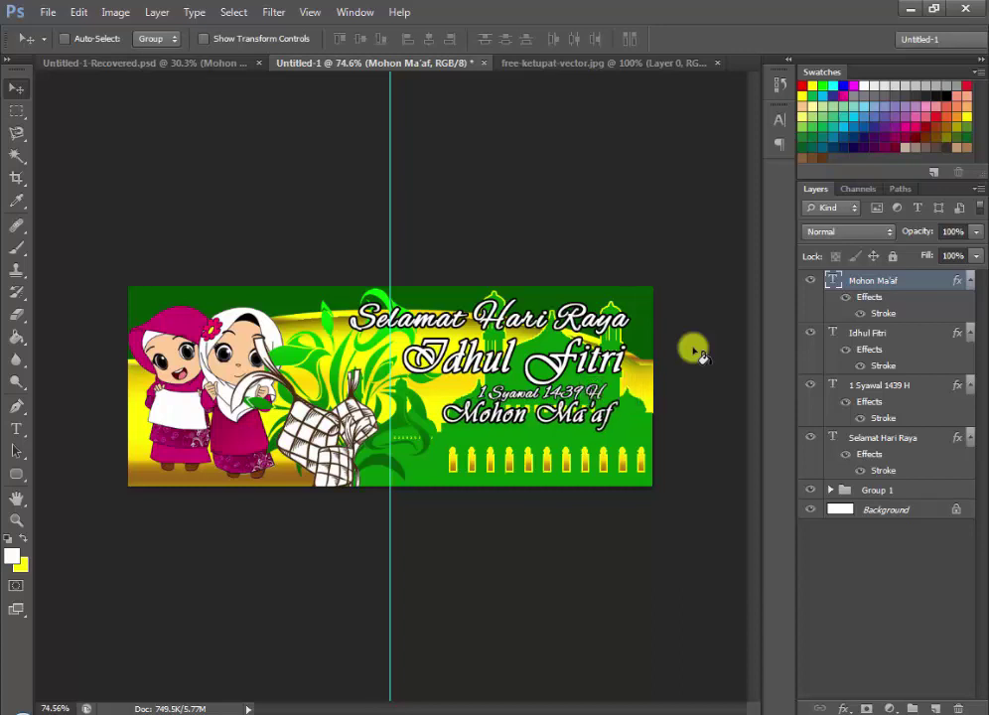
key(shift+Down)
key(shift+Down)
key(Right)
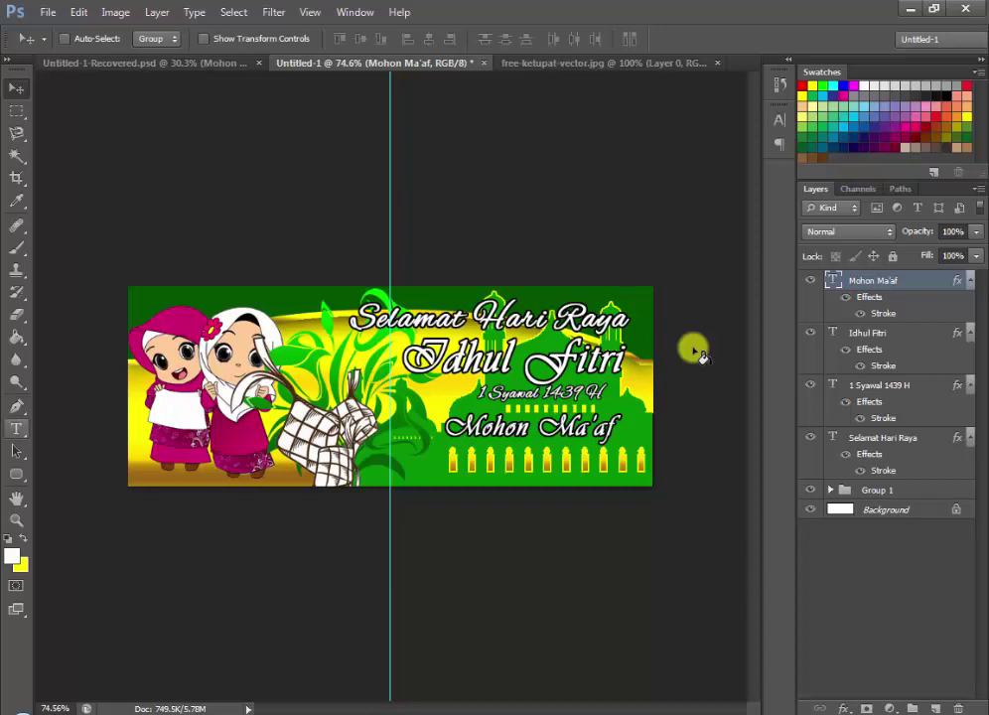
- Type 'Lahir & Bathin' on a new text line below Mohon Ma'af
key(t)
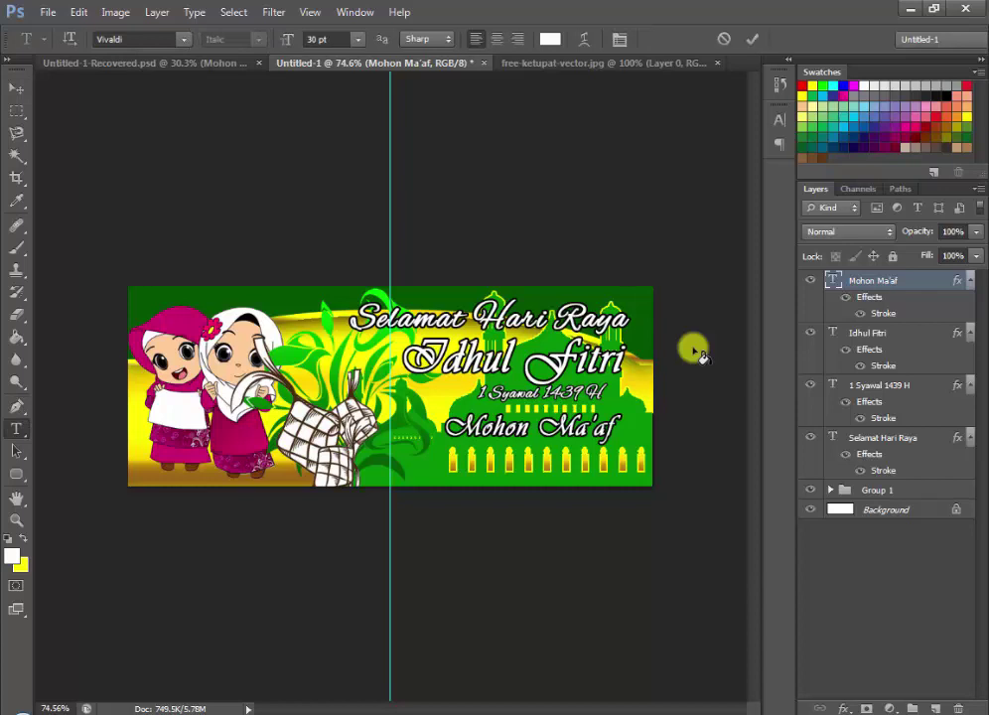
click(695, 352)
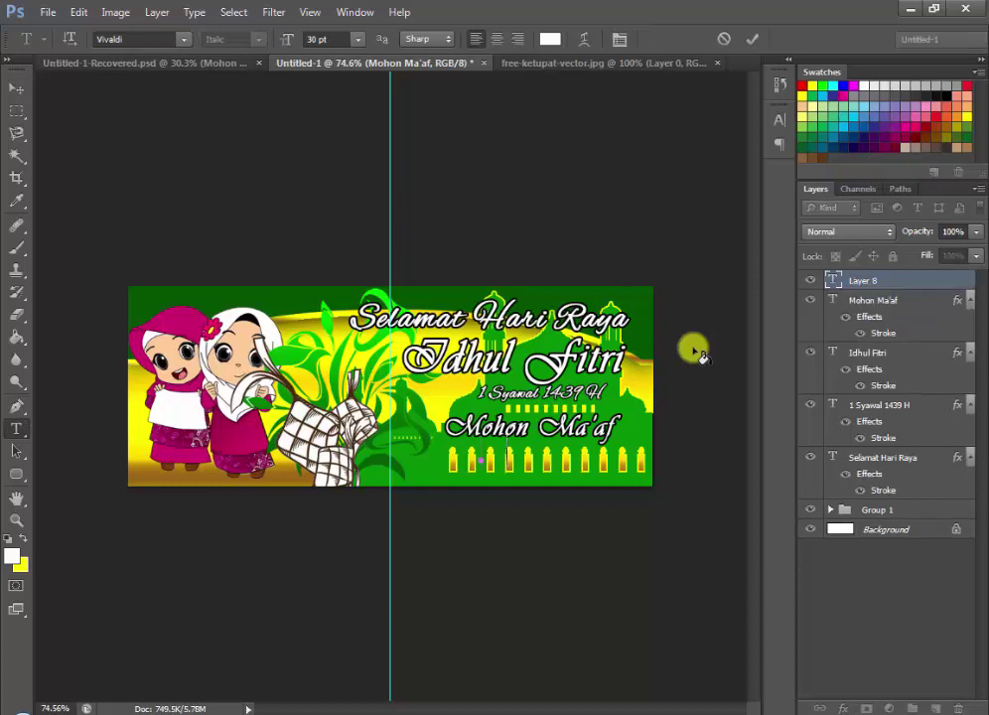
text(M)
text(ahir)
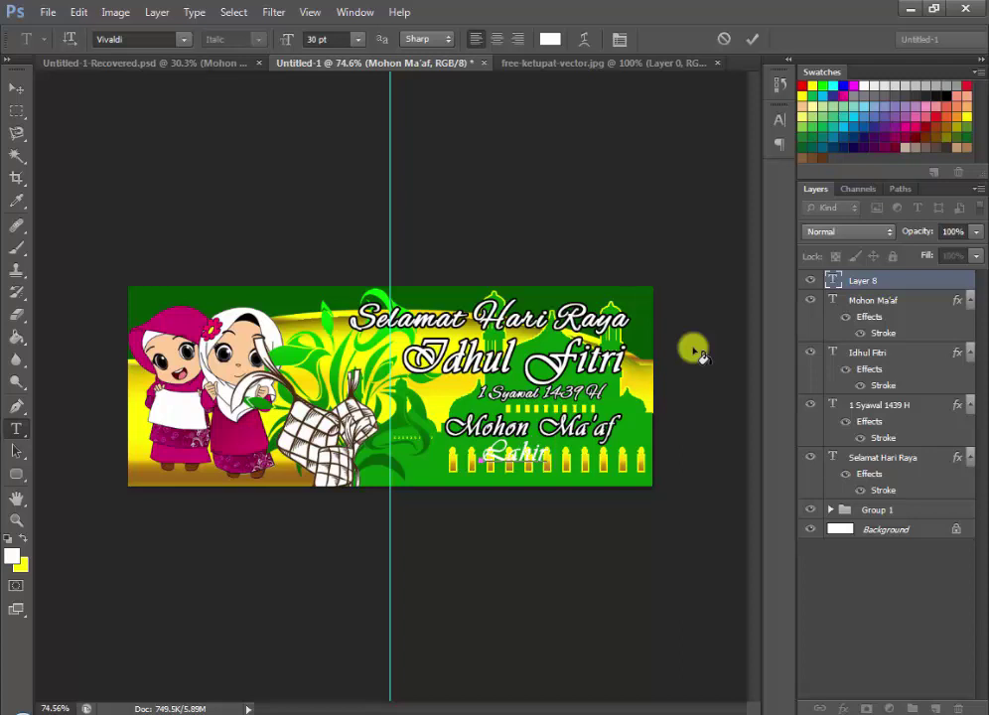
text( &)
text( Bath)
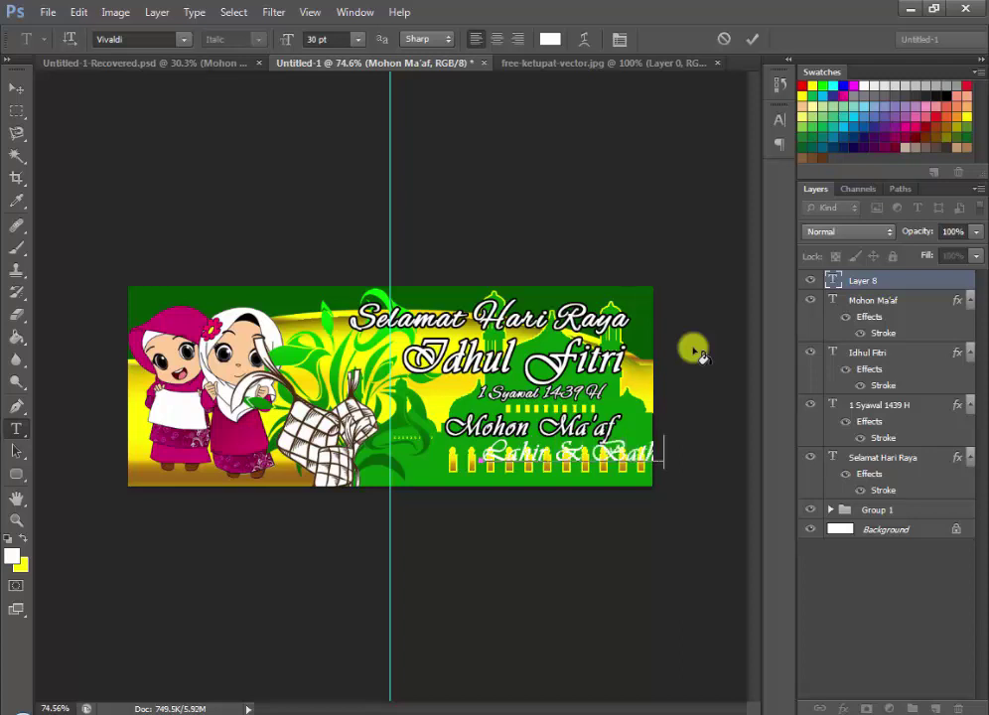
- Size Lahir & Bathin to 36 pt and shift it left inside the banner
key(ctrl+a)
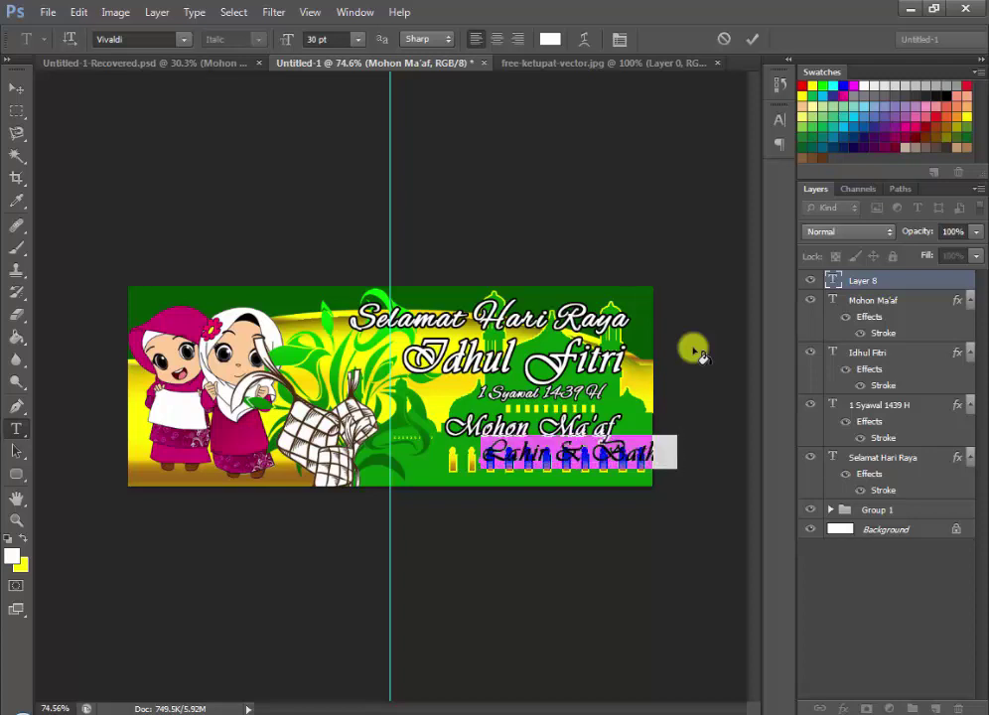
key(ctrl+t)
click(656, 154)
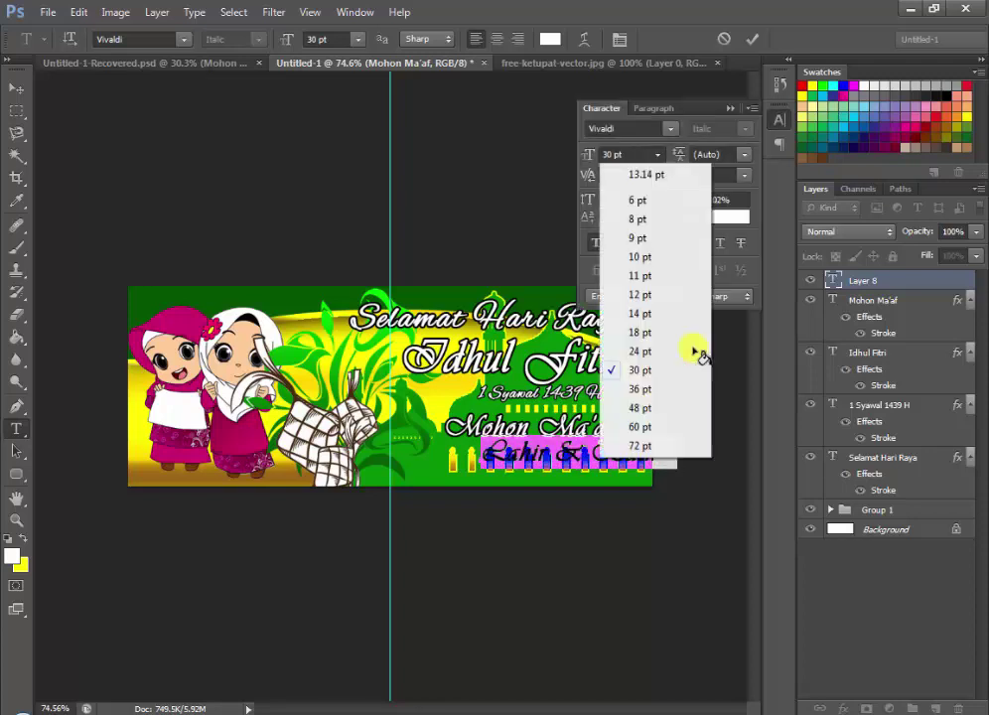
click(640, 406)
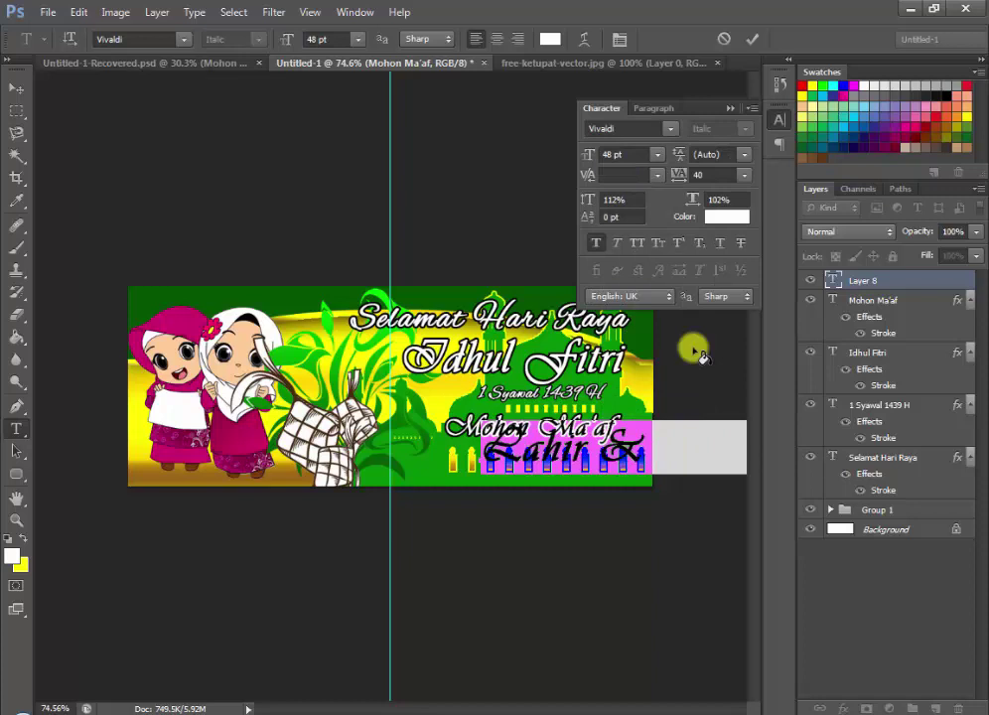
click(656, 154)
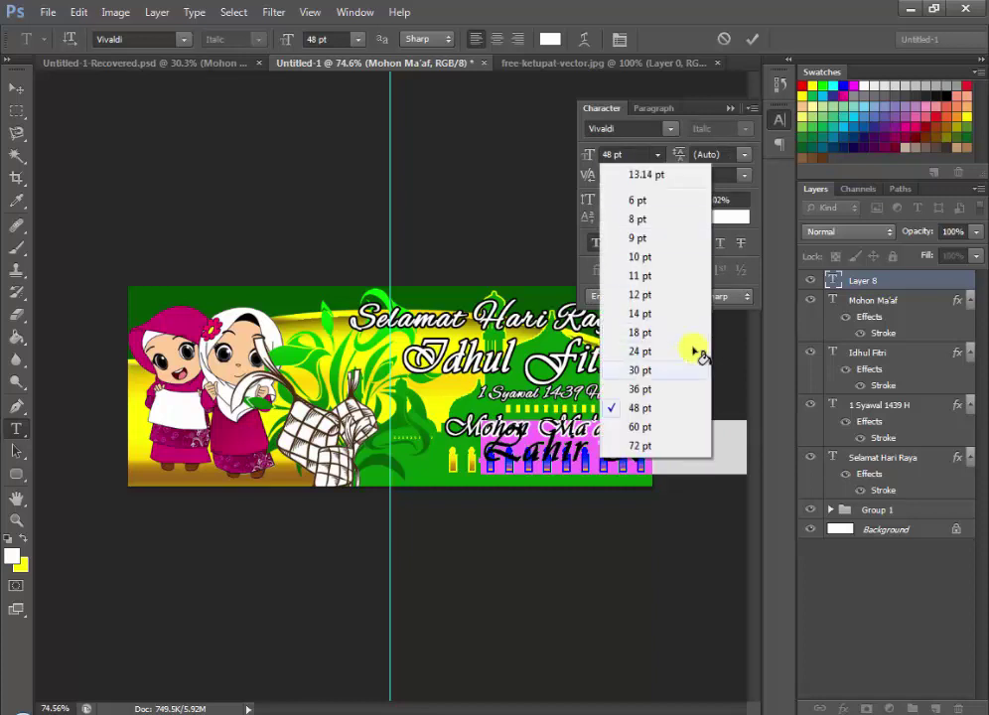
click(641, 386)
key(ctrl+t)
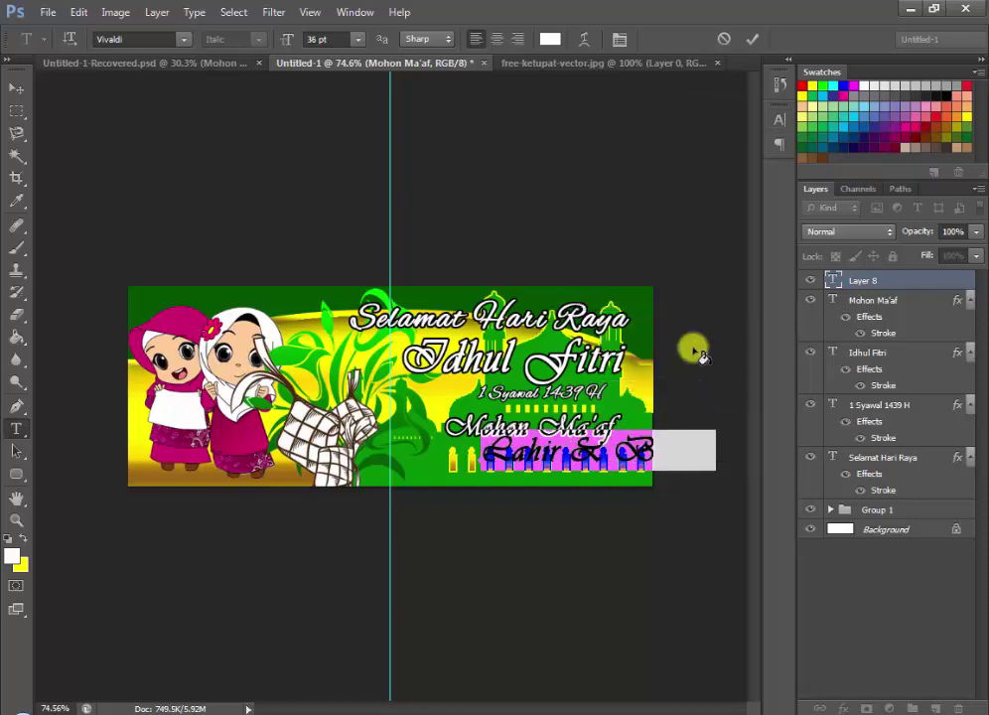
key(ctrl+Return)
key(v)
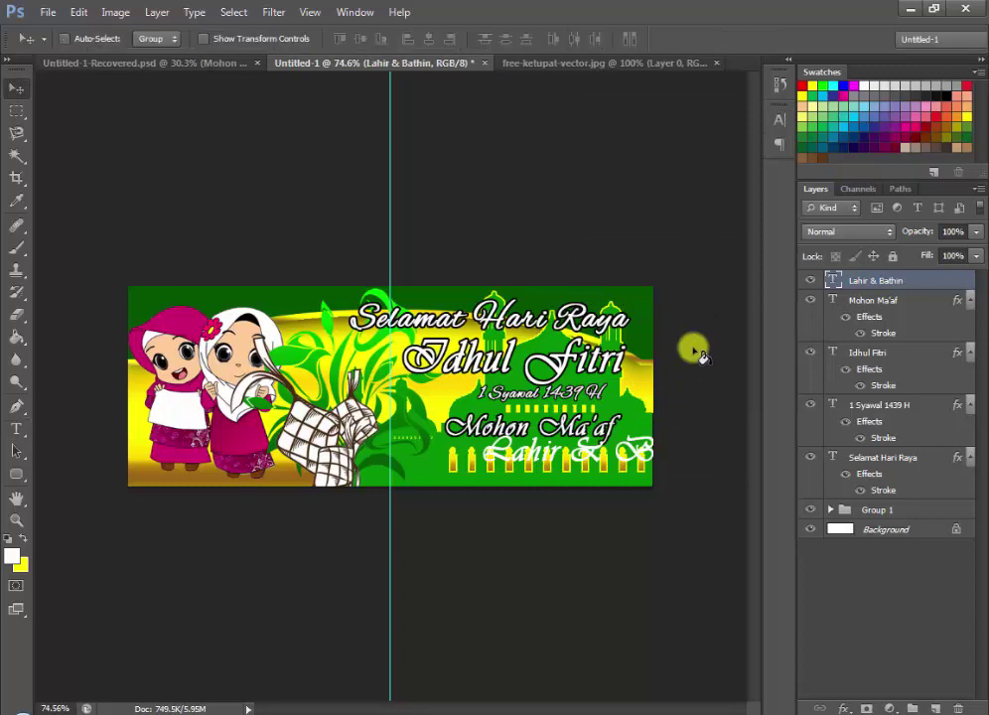
key(shift+Left)
key(shift+Left)
key(shift+Left)
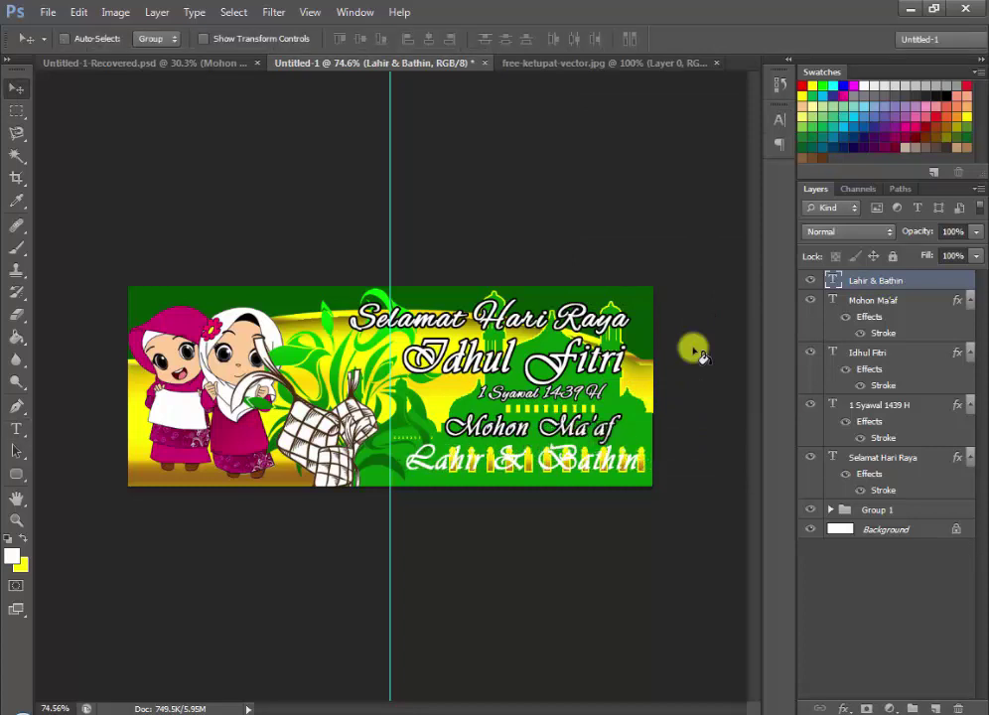
- Add a 3 px black outside stroke to the Lahir & Bathin layer
right_click(695, 353)
key(Escape)
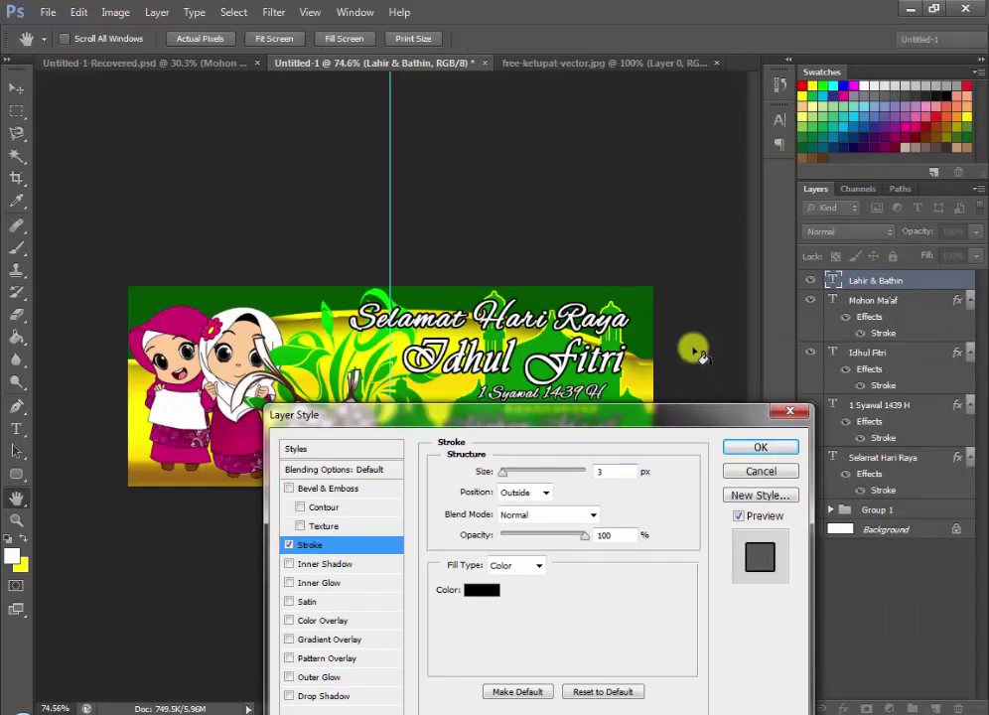
key(Return)
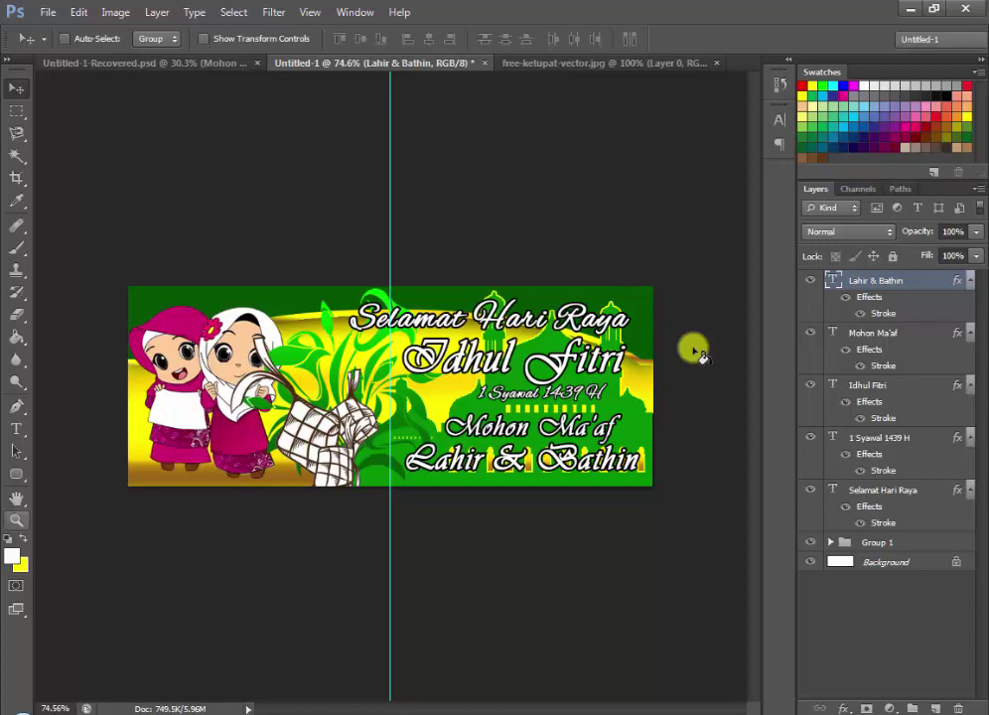
- Type the friend's-name caption ('Nama Teman Fb') as 18 pt text
key(t)
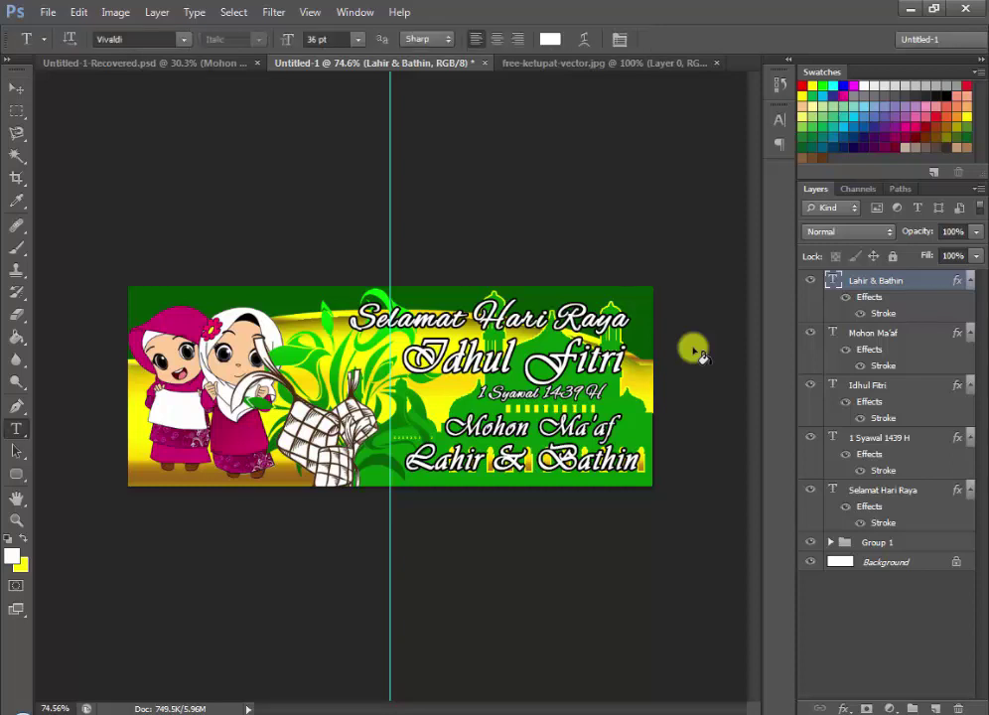
click(695, 353)
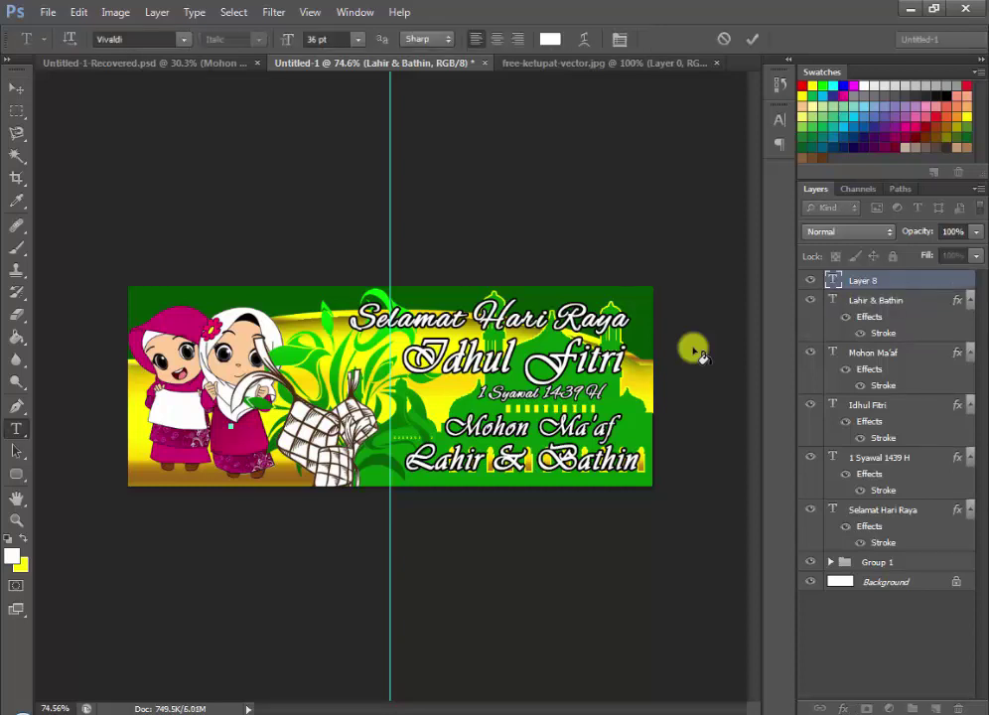
text(Hari)
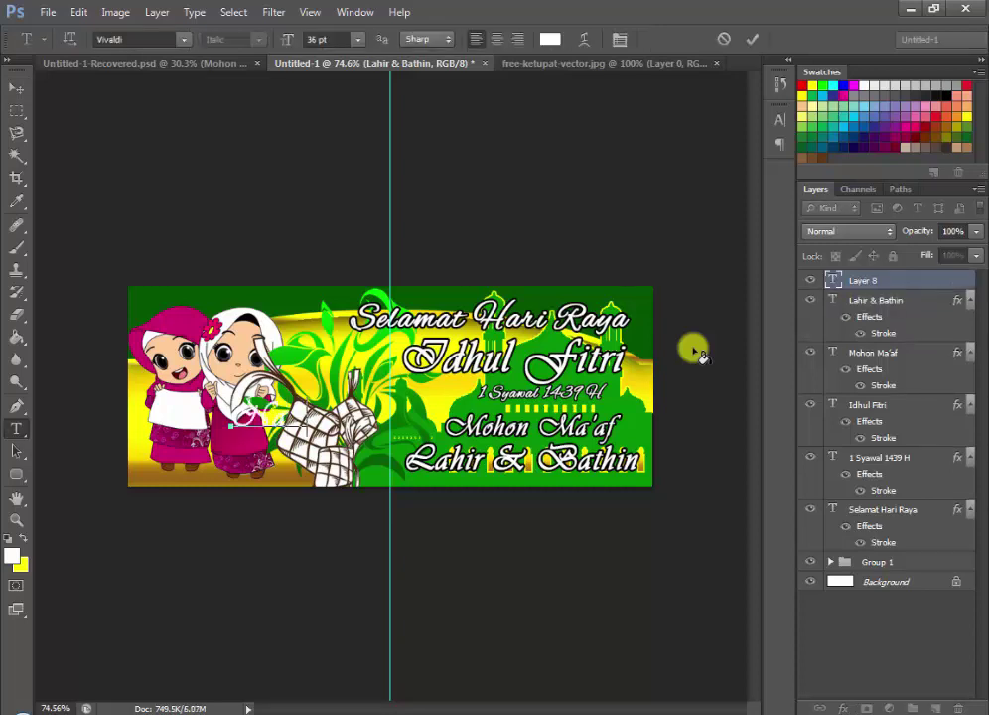
text( Usman)
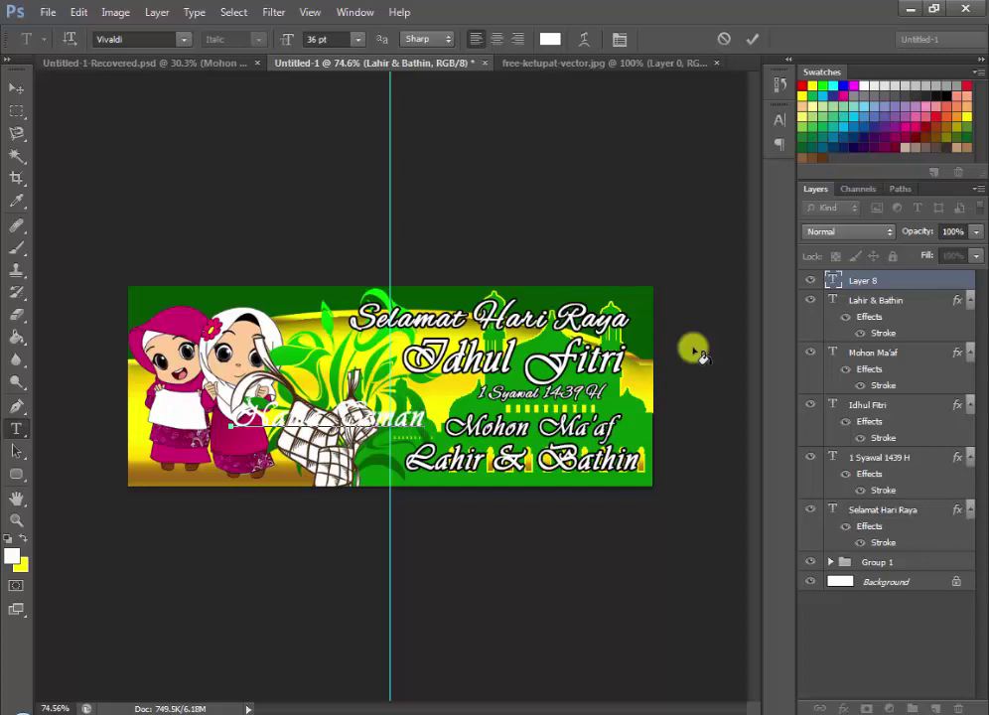
text( fb)
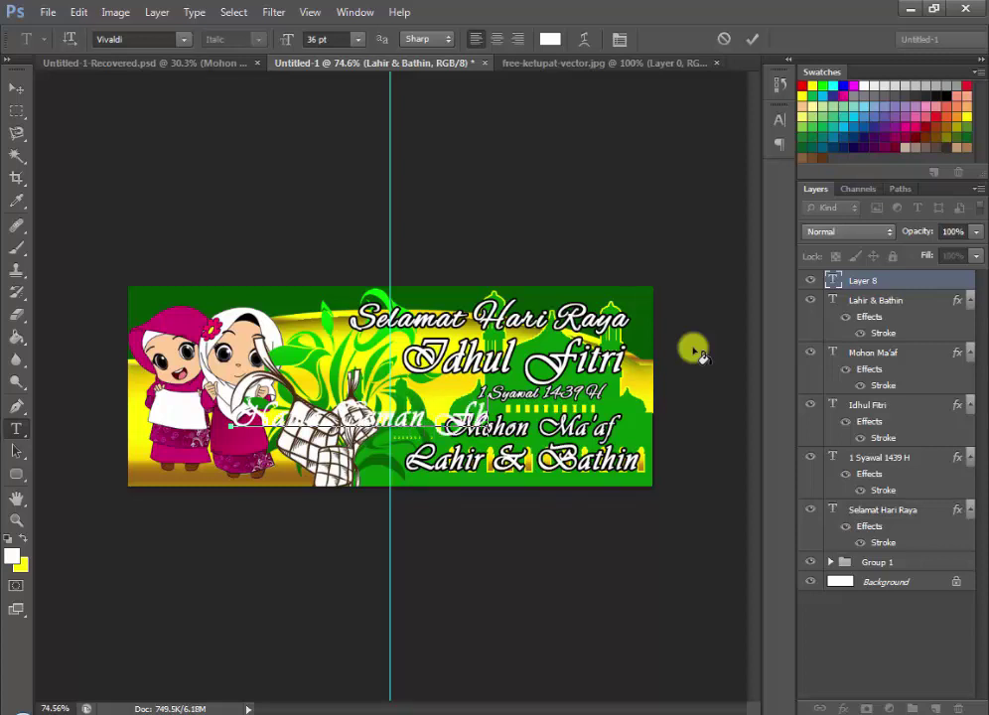
key(ctrl+a)
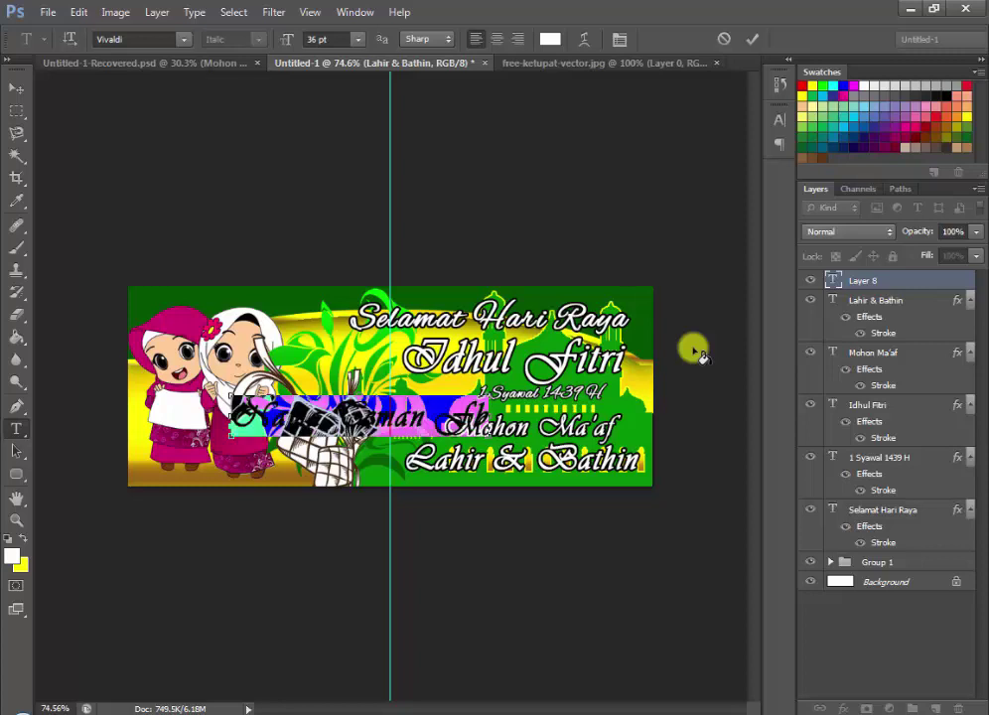
key(ctrl+t)
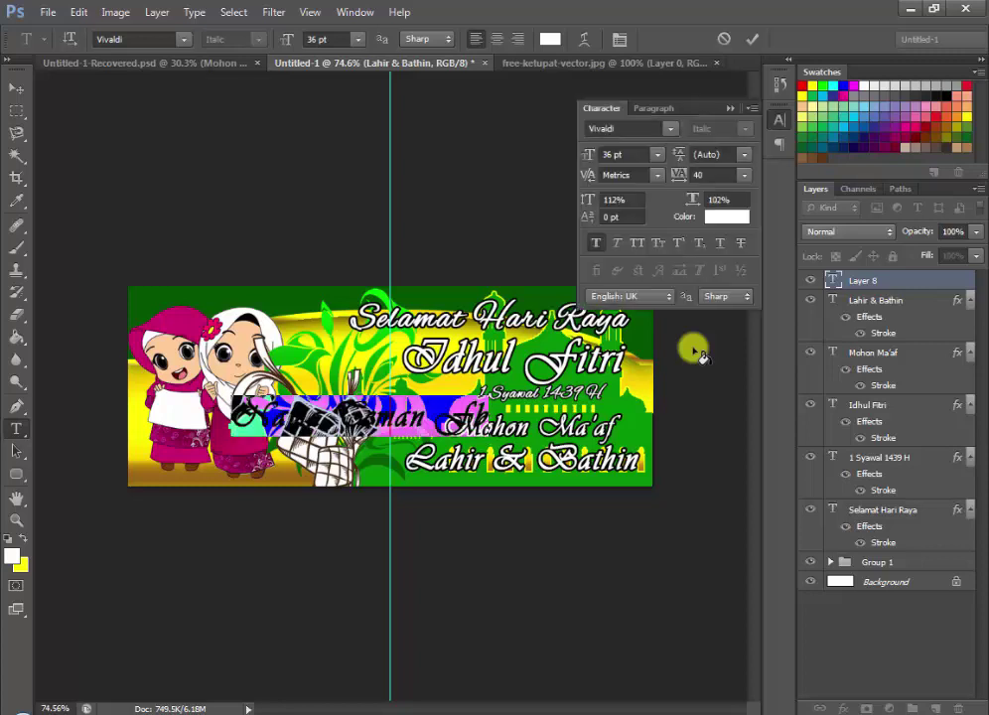
click(657, 154)
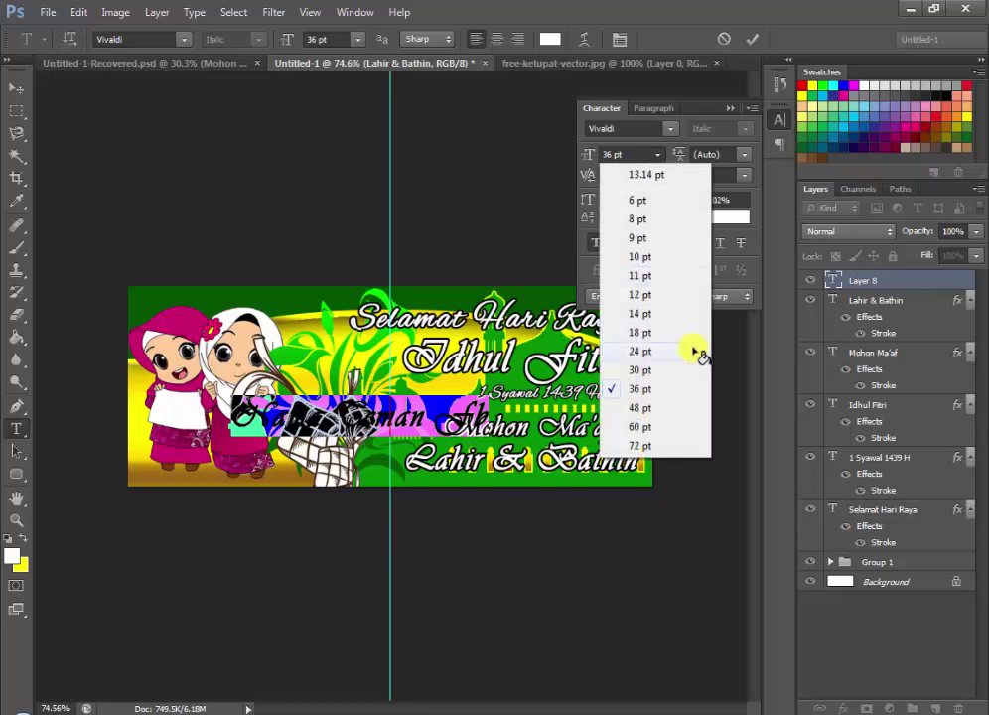
click(640, 333)
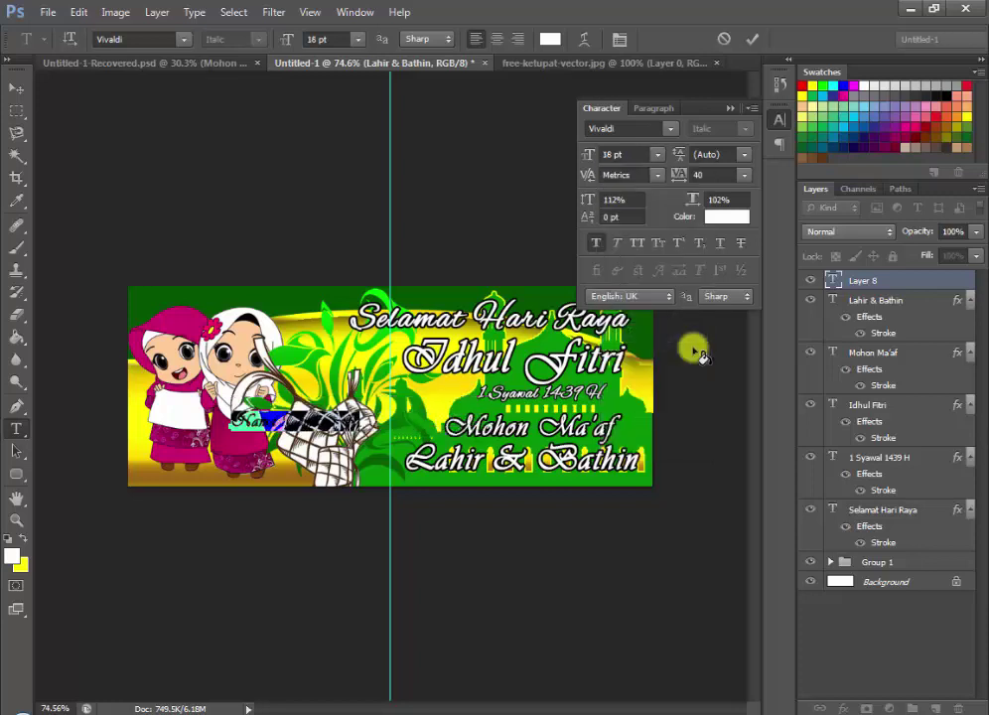
key(ctrl+t)
key(ctrl+Return)
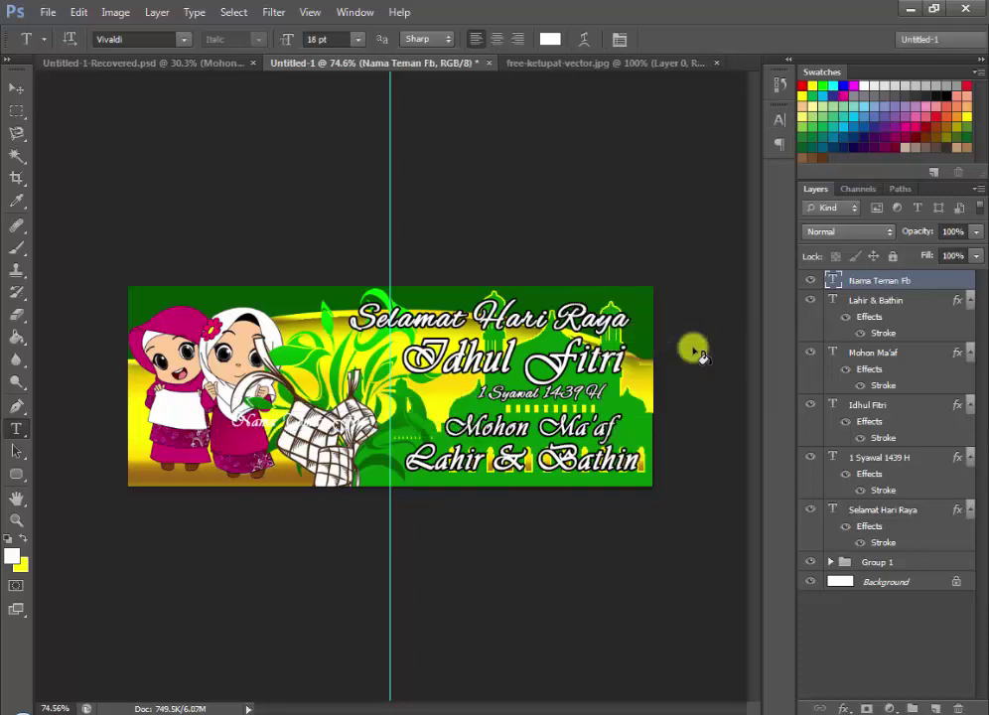
- Move the caption onto the girls' skirts at lower left and enlarge it to 24 pt
key(v)
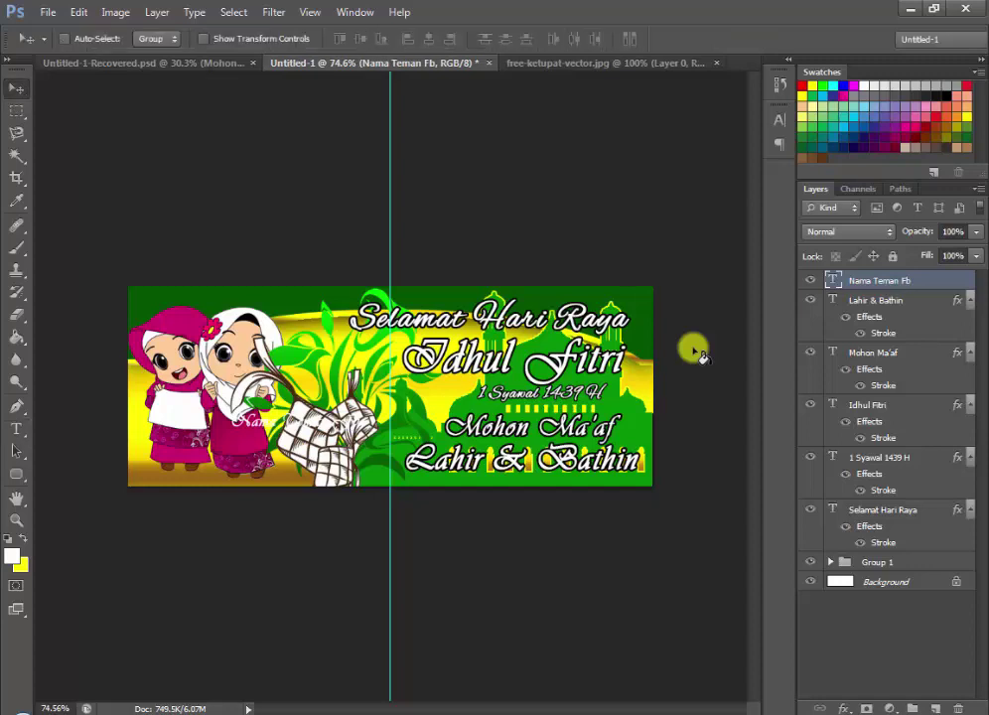
drag(288, 422, 233, 452)
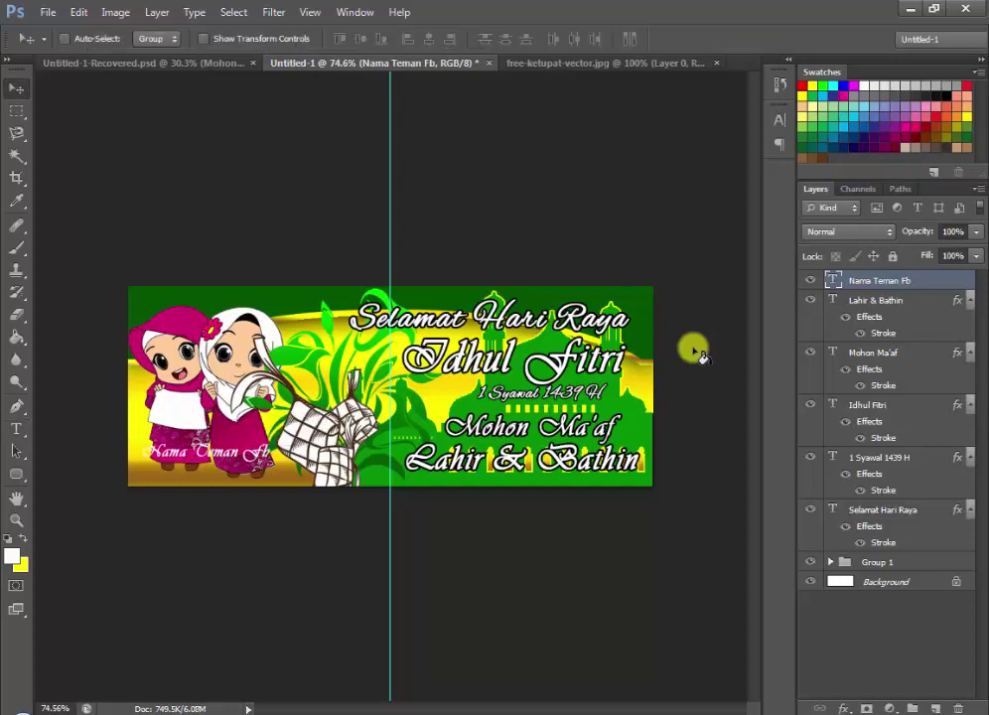
key(t)
click(144, 453)
key(ctrl+a)
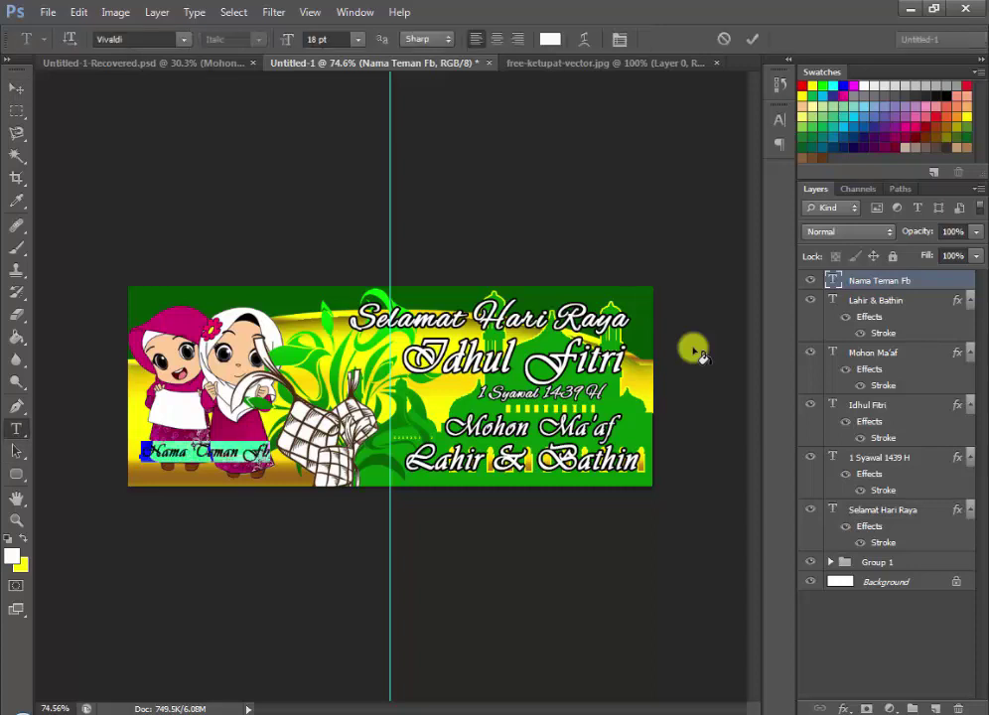
key(ctrl+t)
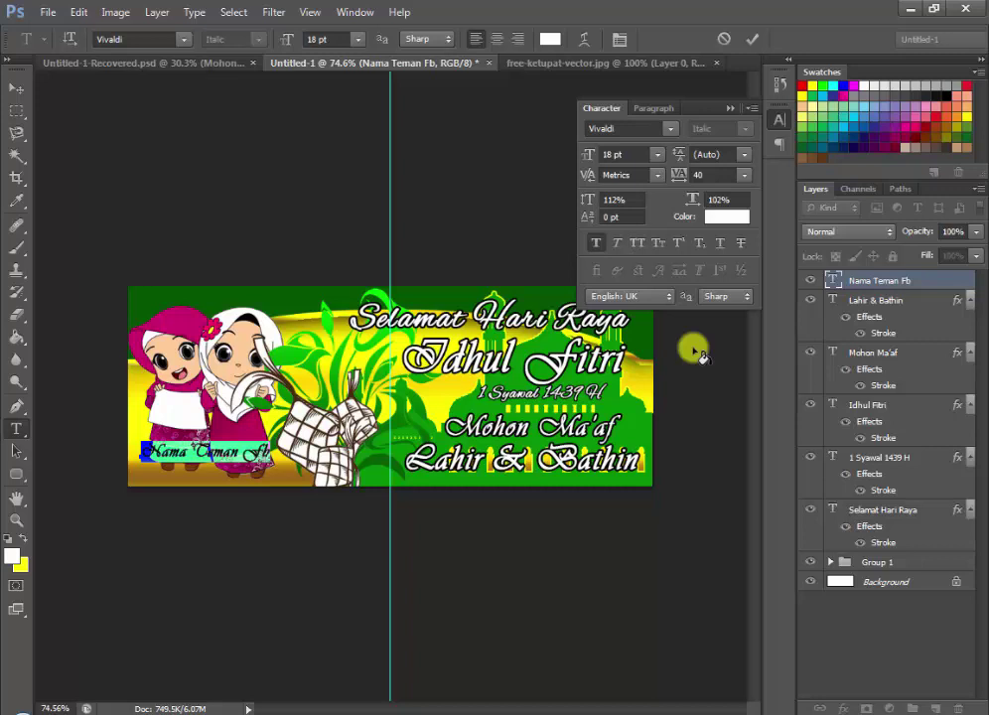
click(657, 154)
click(695, 351)
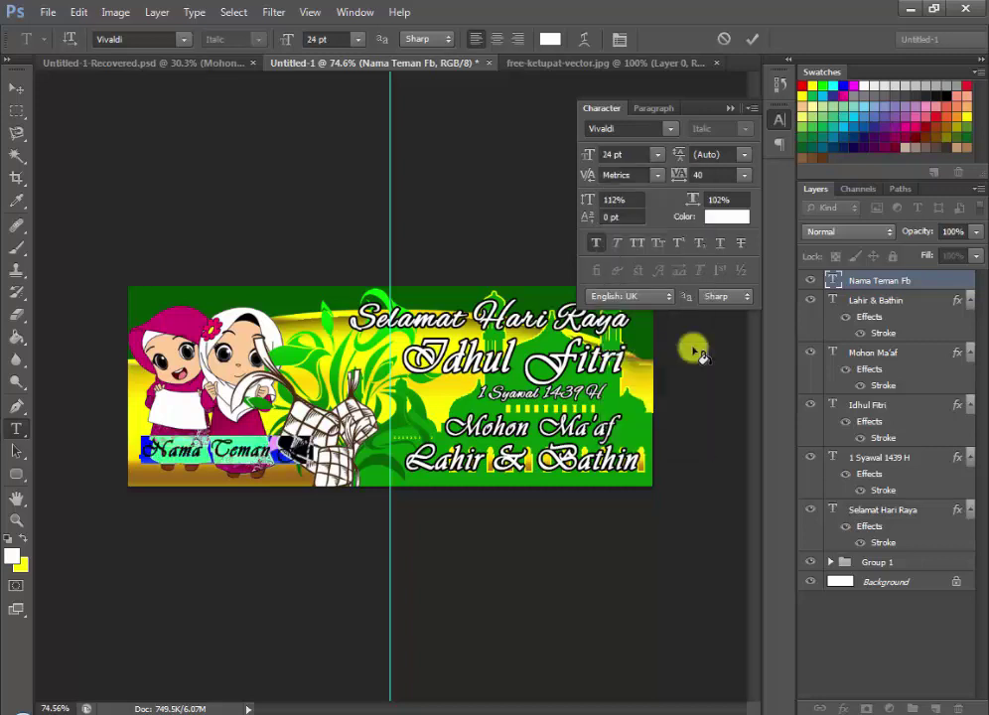
key(ctrl+t)
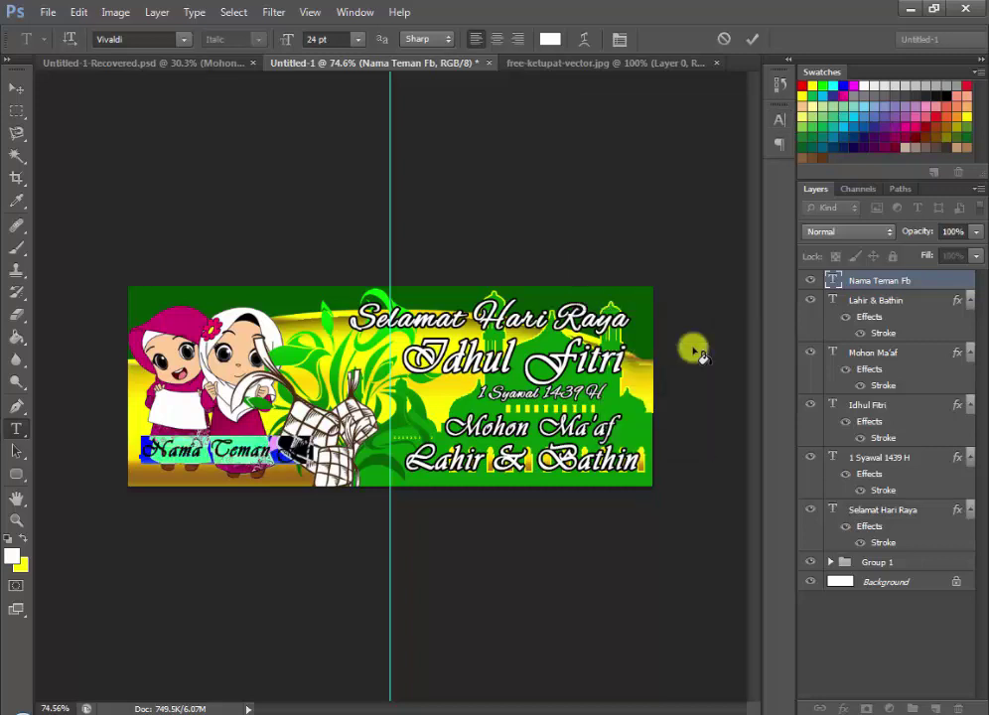
key(Left)
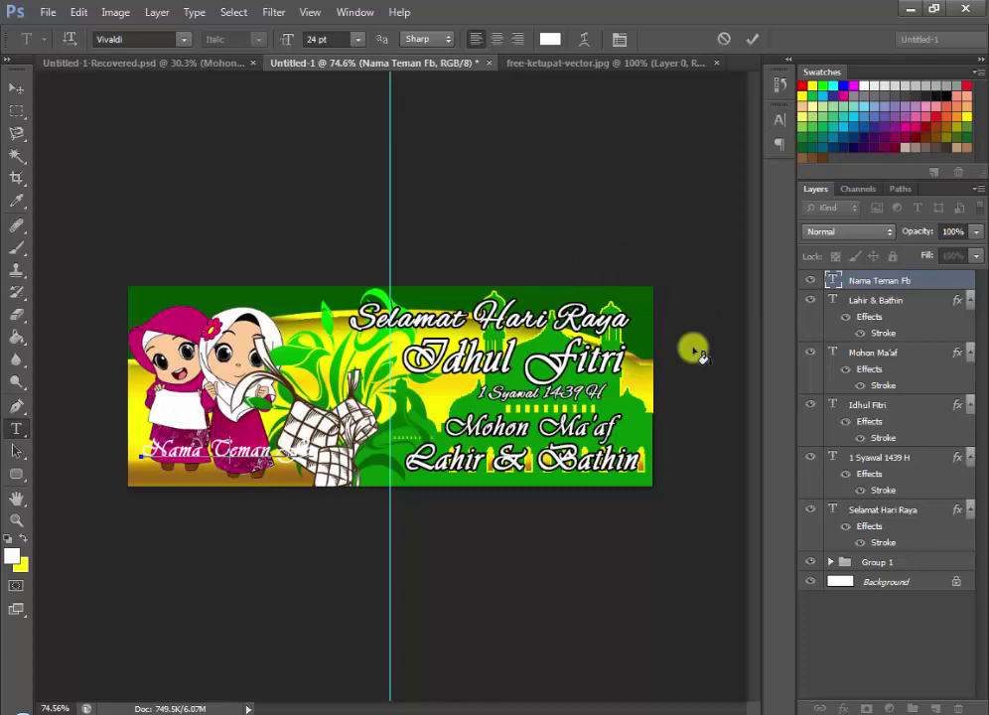
- Add a 3 px black outside stroke to the 'Nama Teman Fb' caption and nudge it up
right_click(878, 280)
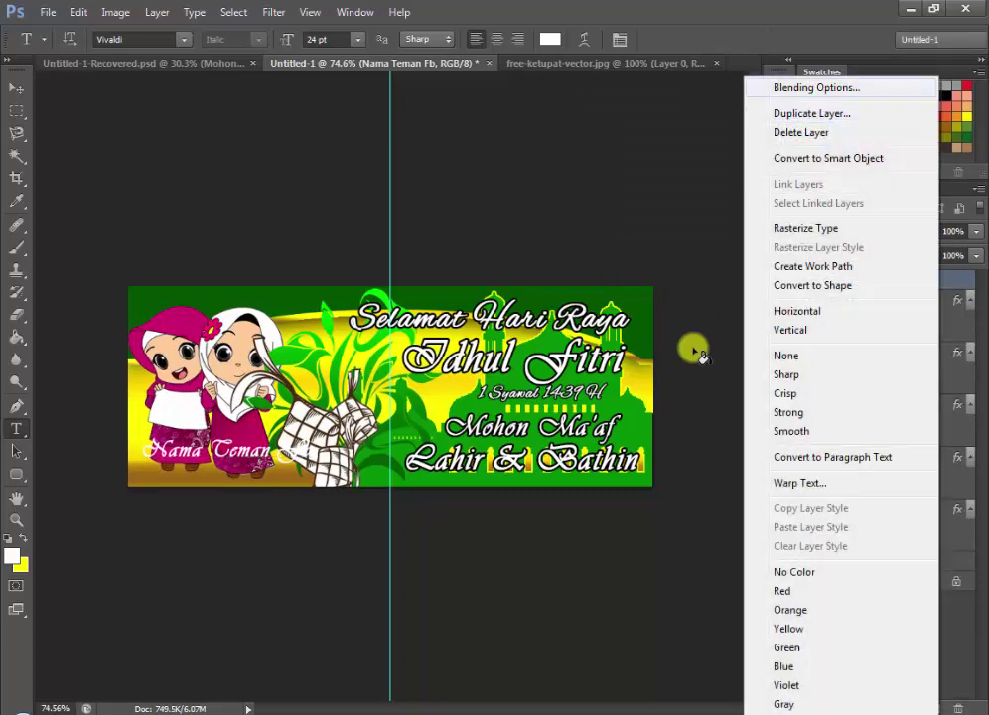
key(Escape)
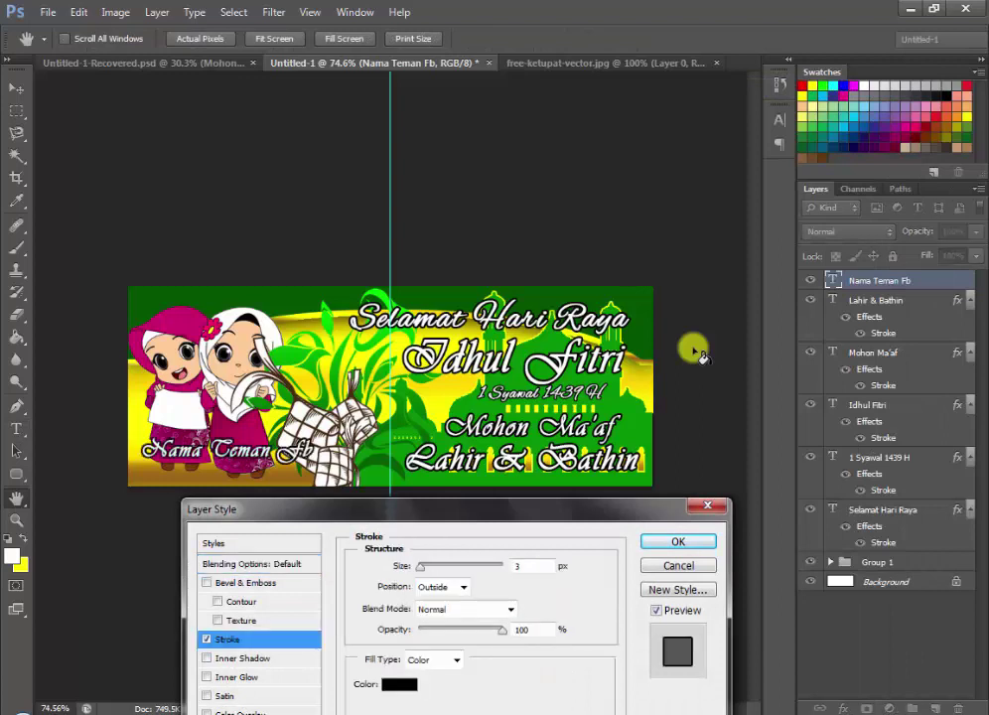
key(Return)
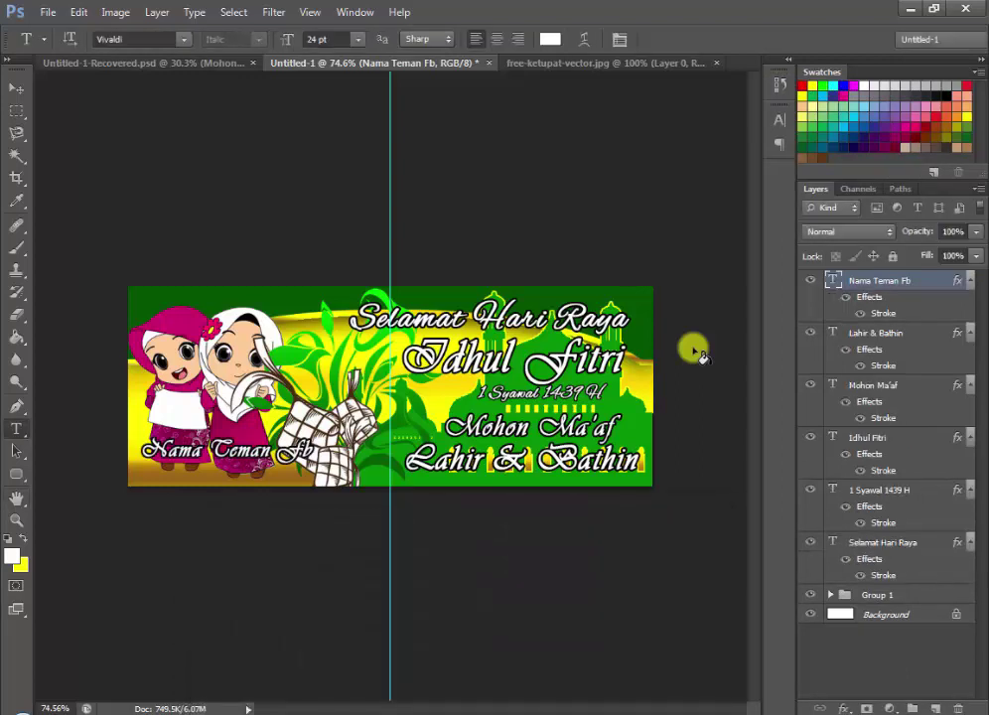
key(v)
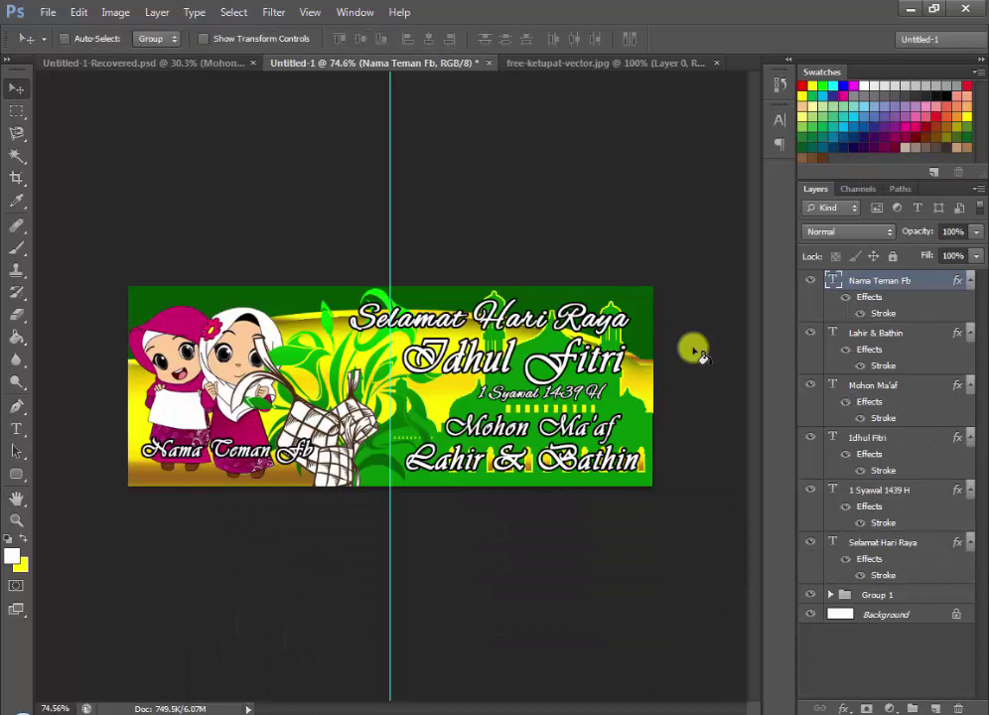
key(Up)
key(Up)
key(Up)
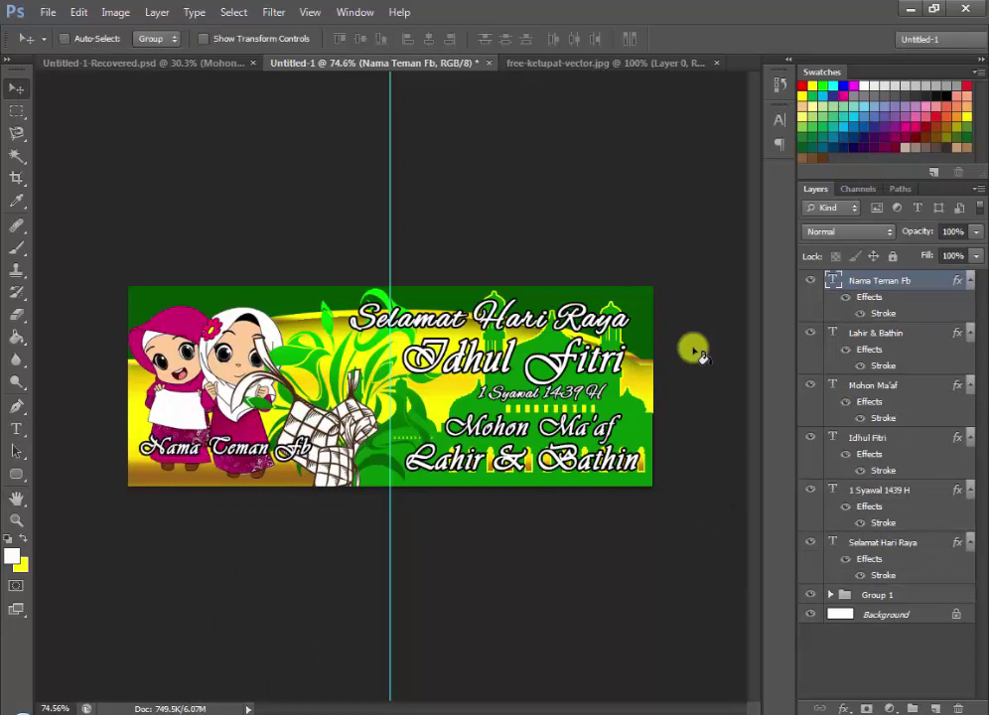
- Group the six greeting text layers into Group 2 and move the ketupat (Layer 7) mid-banner
key(ctrl+alt+a)
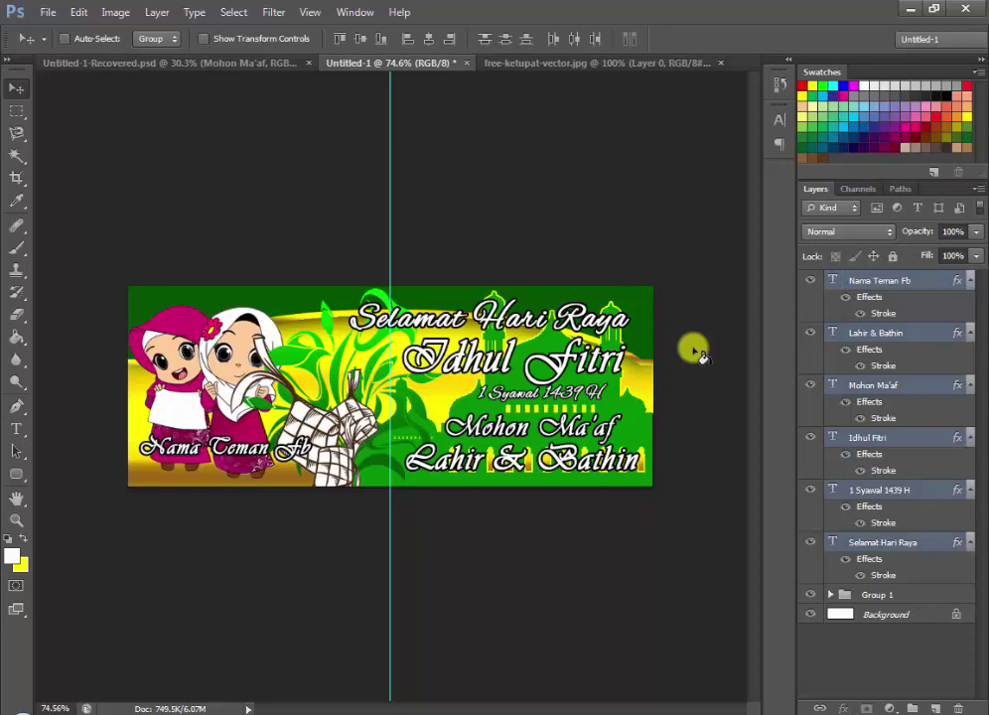
key(ctrl+g)
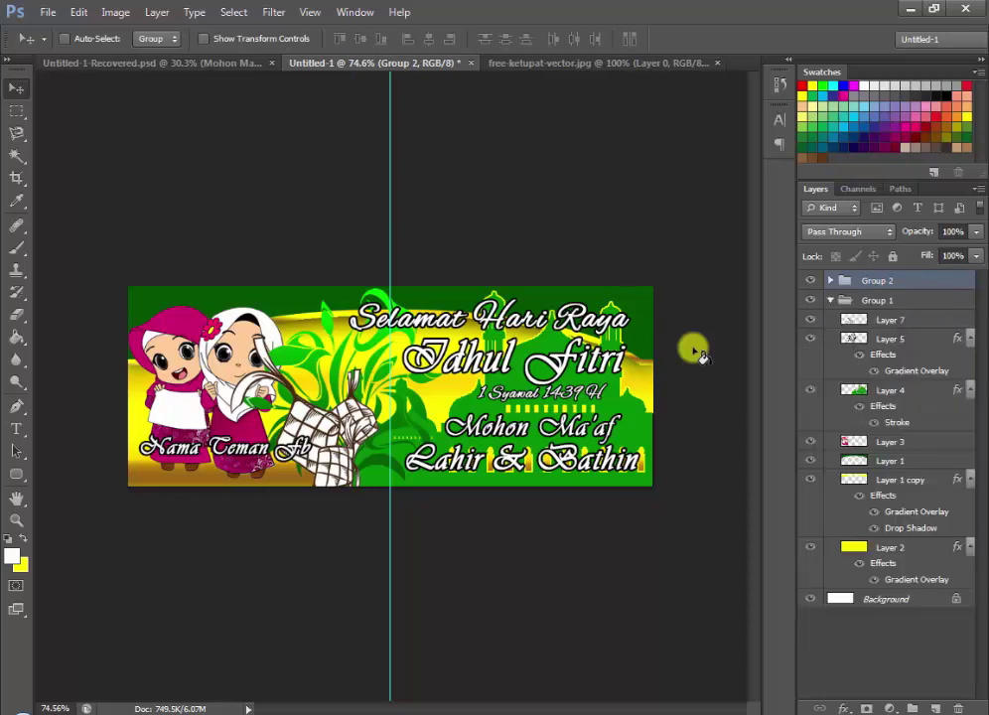
key(alt+bracketleft)
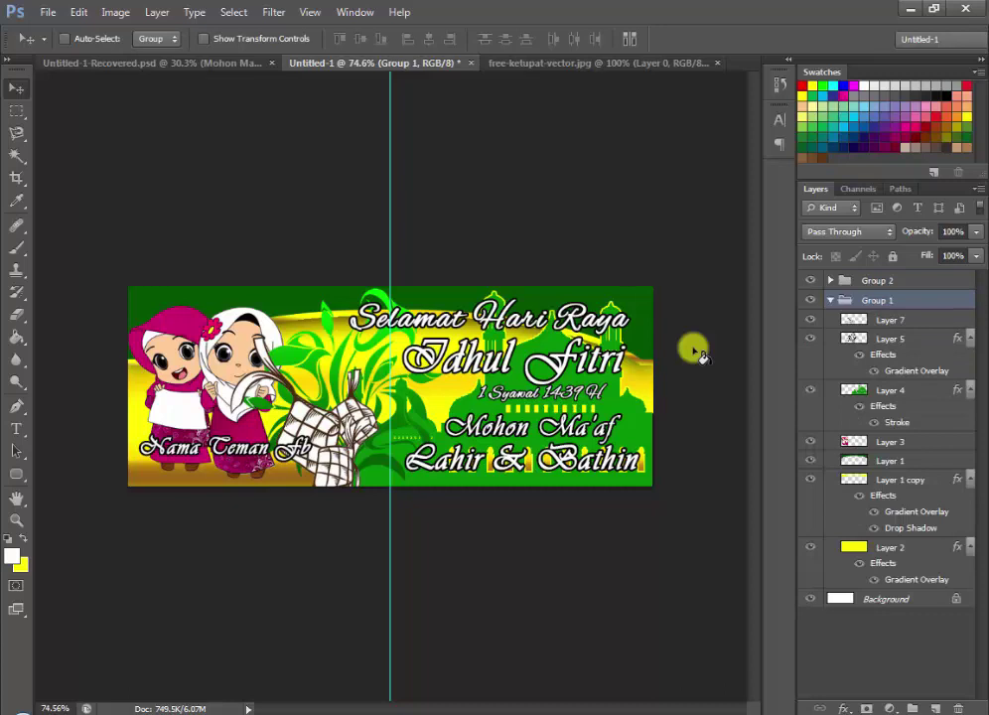
key(alt+bracketleft)
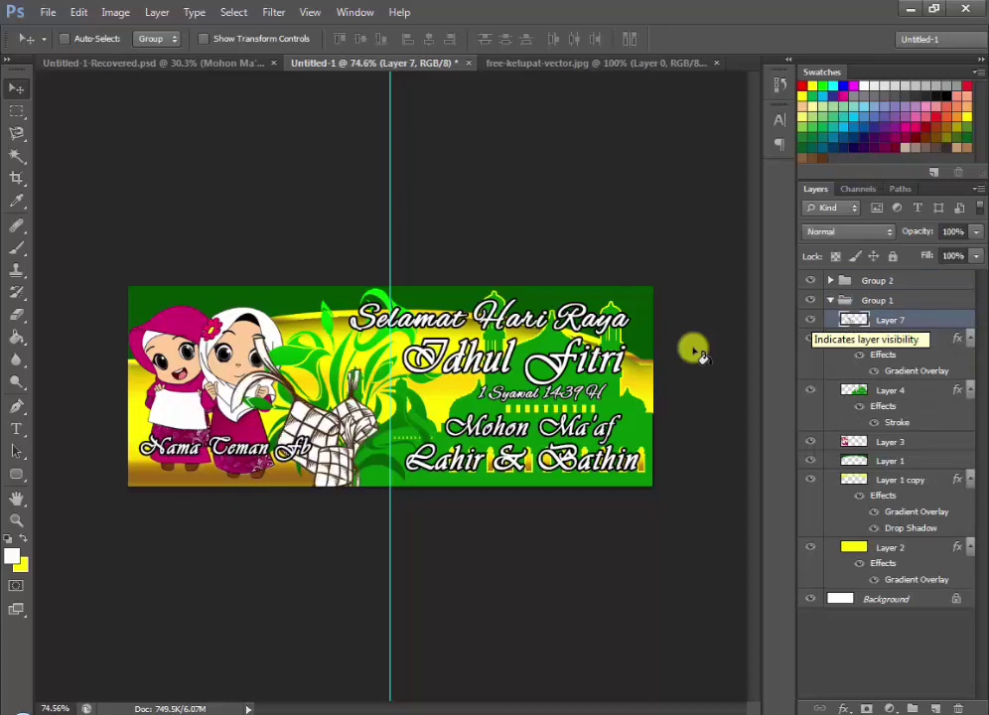
drag(325, 372, 297, 422)
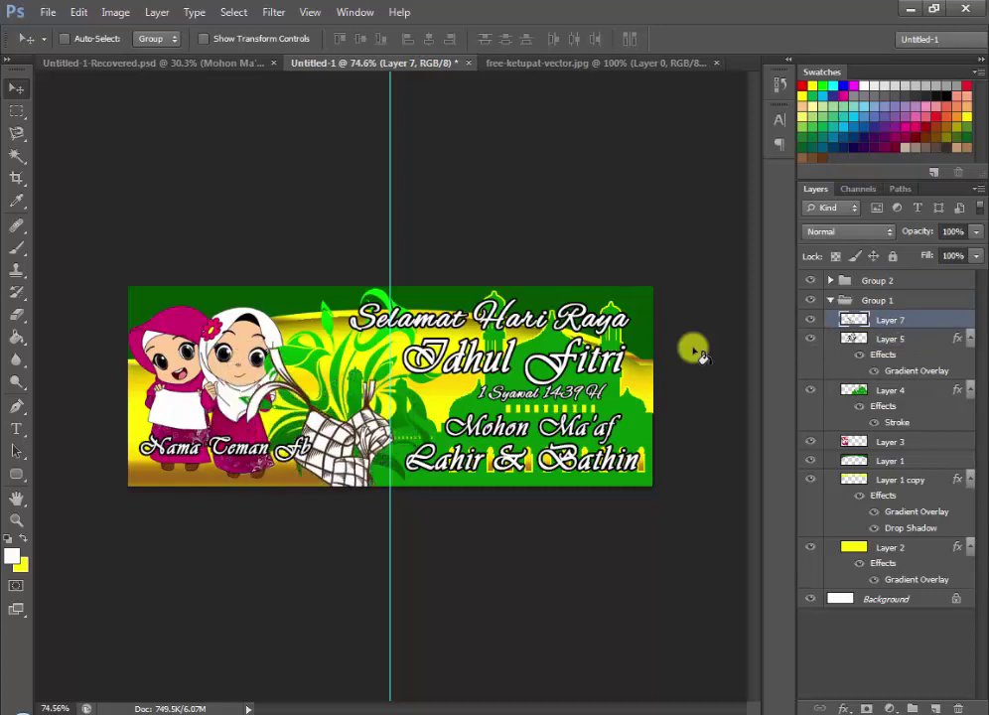
mouse_move(310, 429)
mouse_down()
mouse_move(358, 375)
mouse_move(383, 366)
mouse_up()
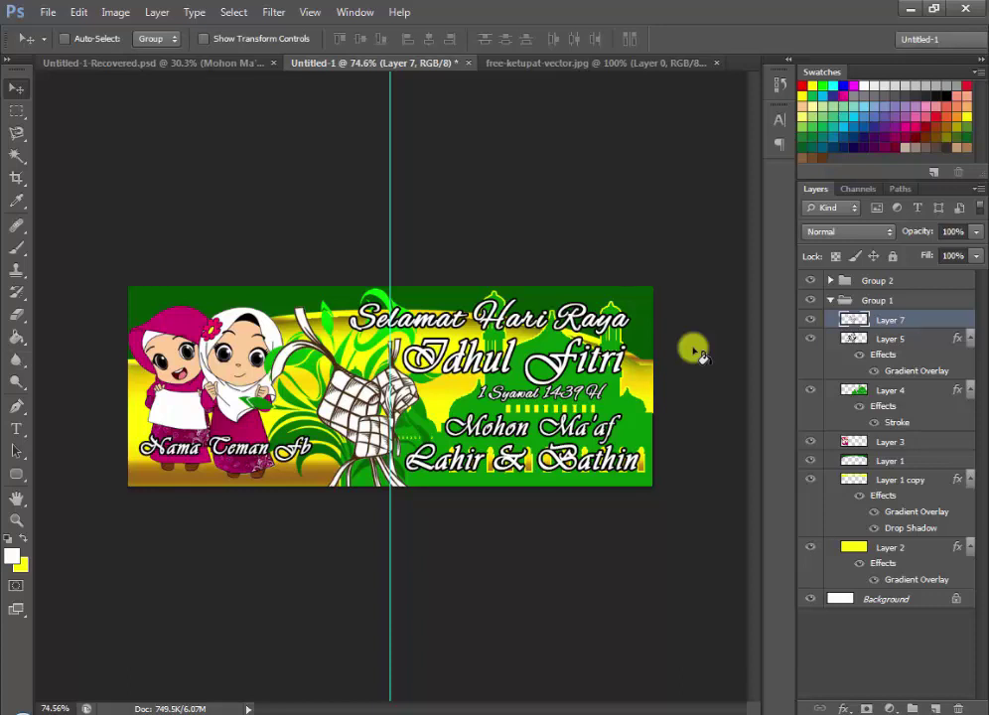
- Zoom in to about 99% so the banner fills most of the window
scroll(696, 353, up, 1)
scroll(696, 353, up, 1)
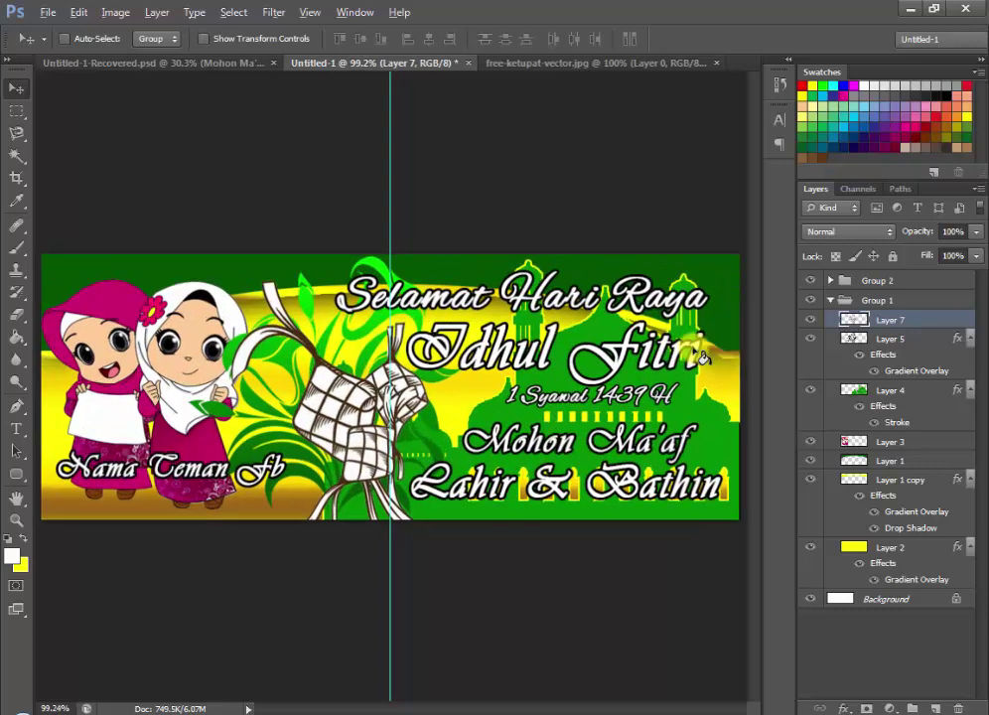
scroll(698, 356, up, 1)
- Browse the View and Filter menus, then close them without choosing anything
key(Right)
key(Right)
key(Right)
key(Left)
key(Down)
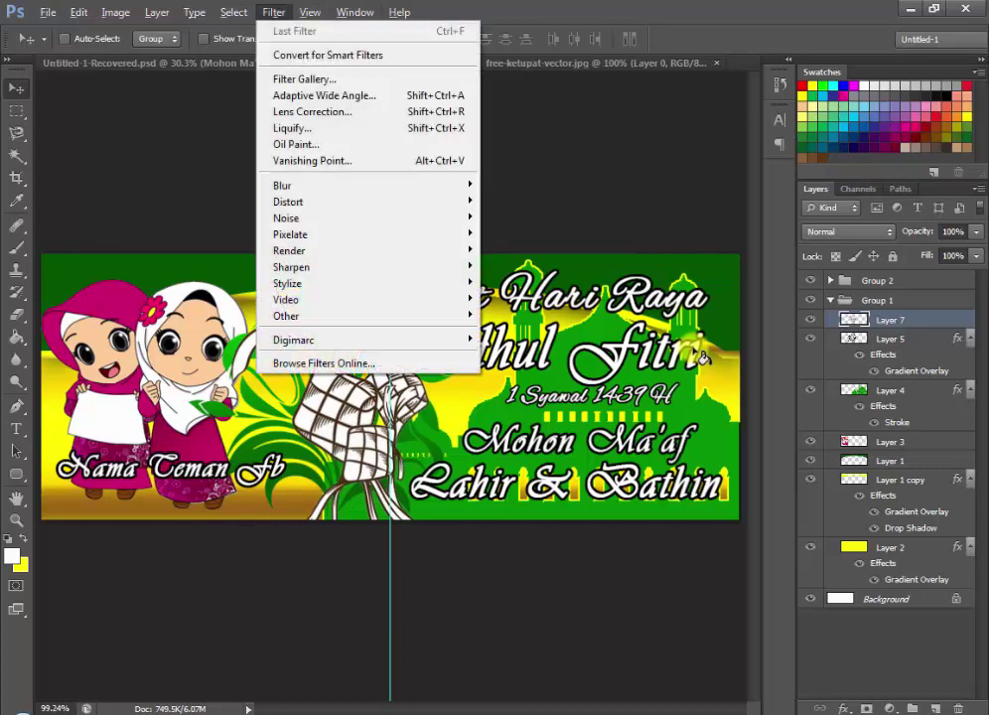
key(Right)
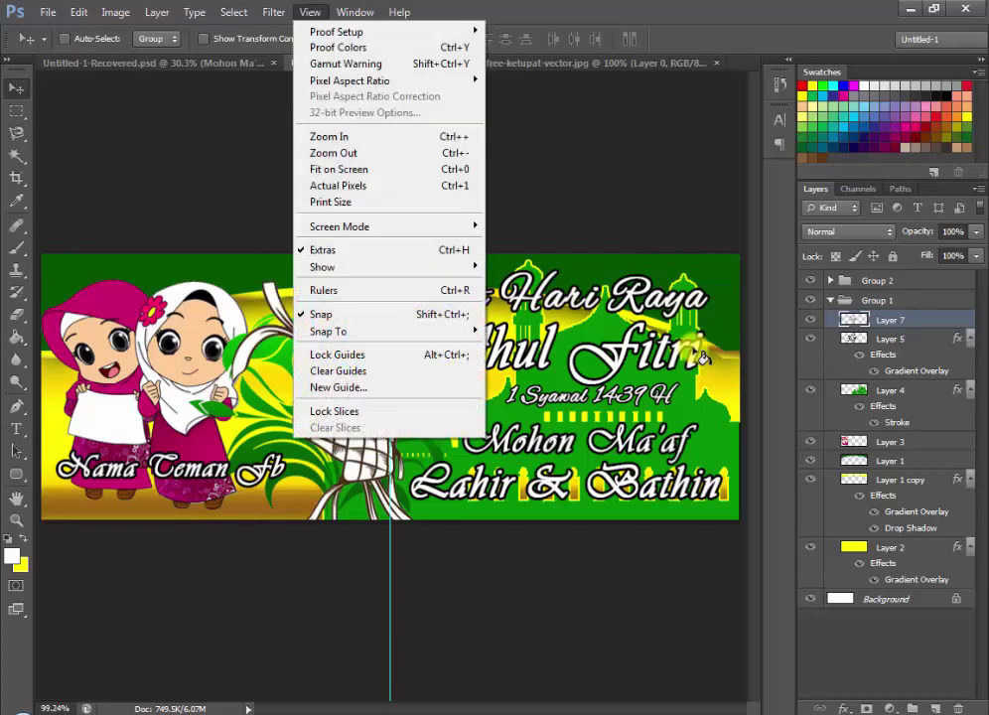
key(Escape)
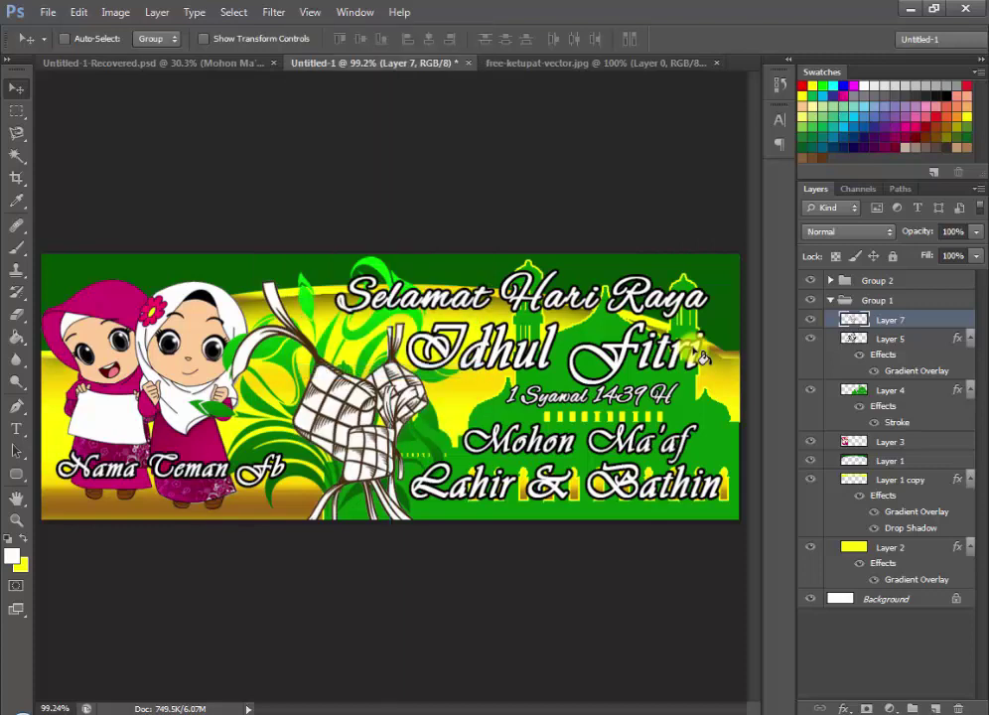